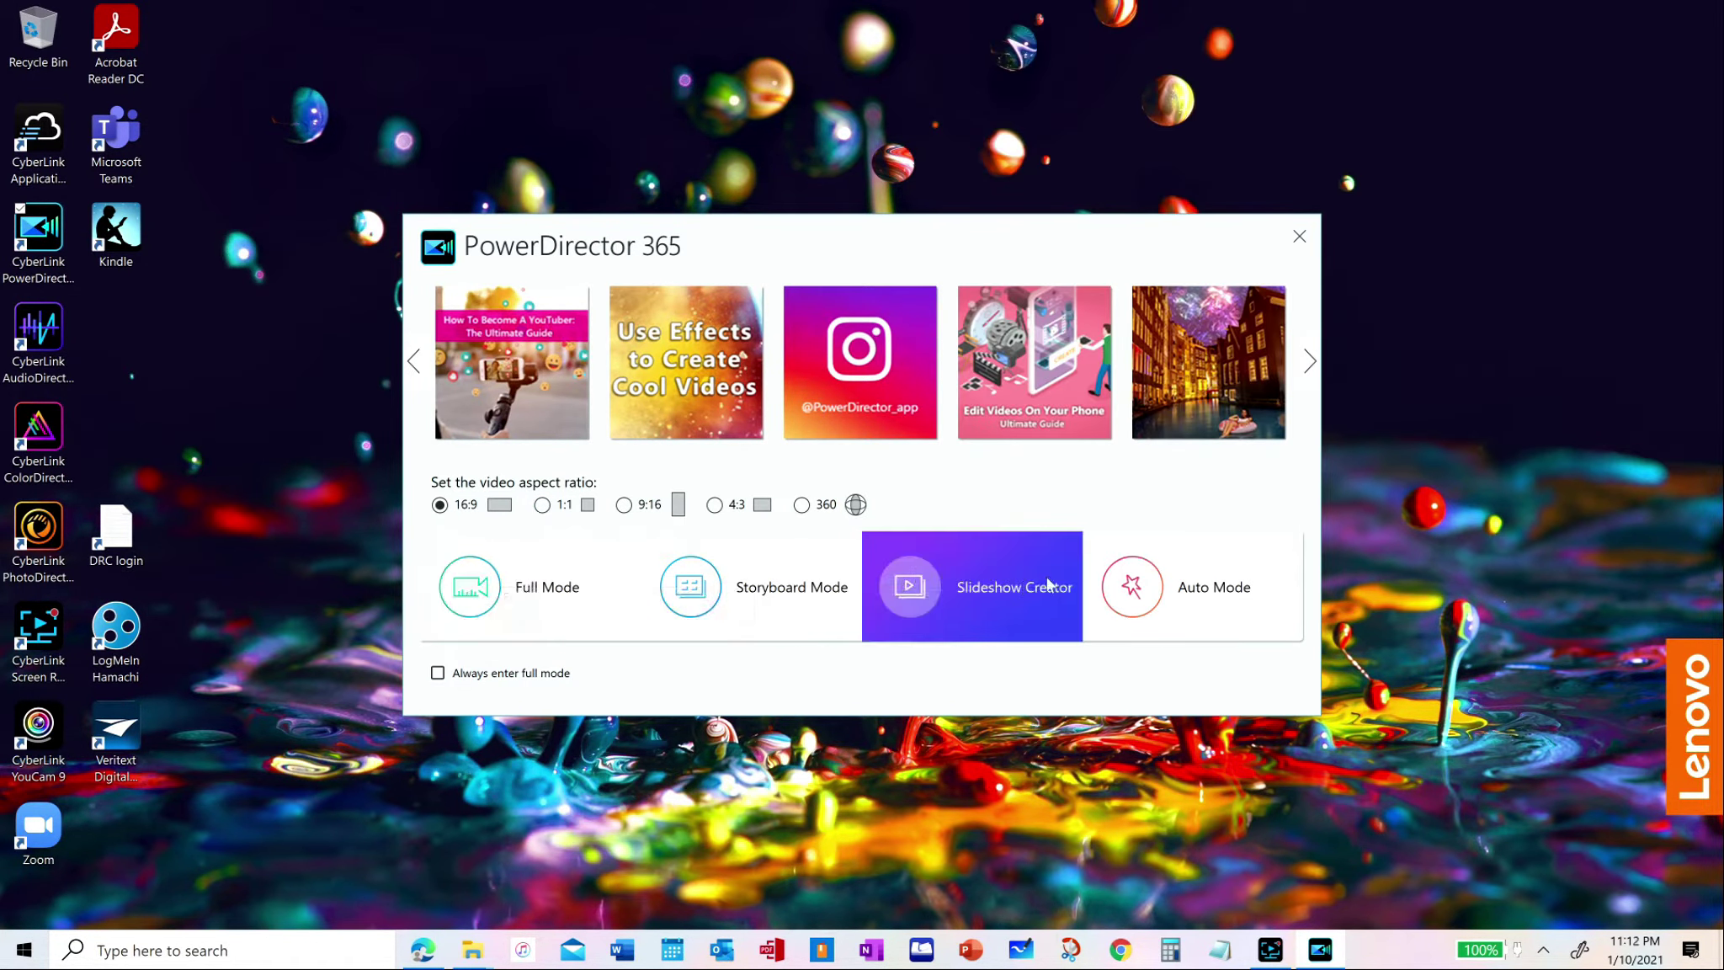
Start a 16:9 project in Full Mode and remove all the sample media from the library
{"action": "left_click", "coordinate": [536, 602]}
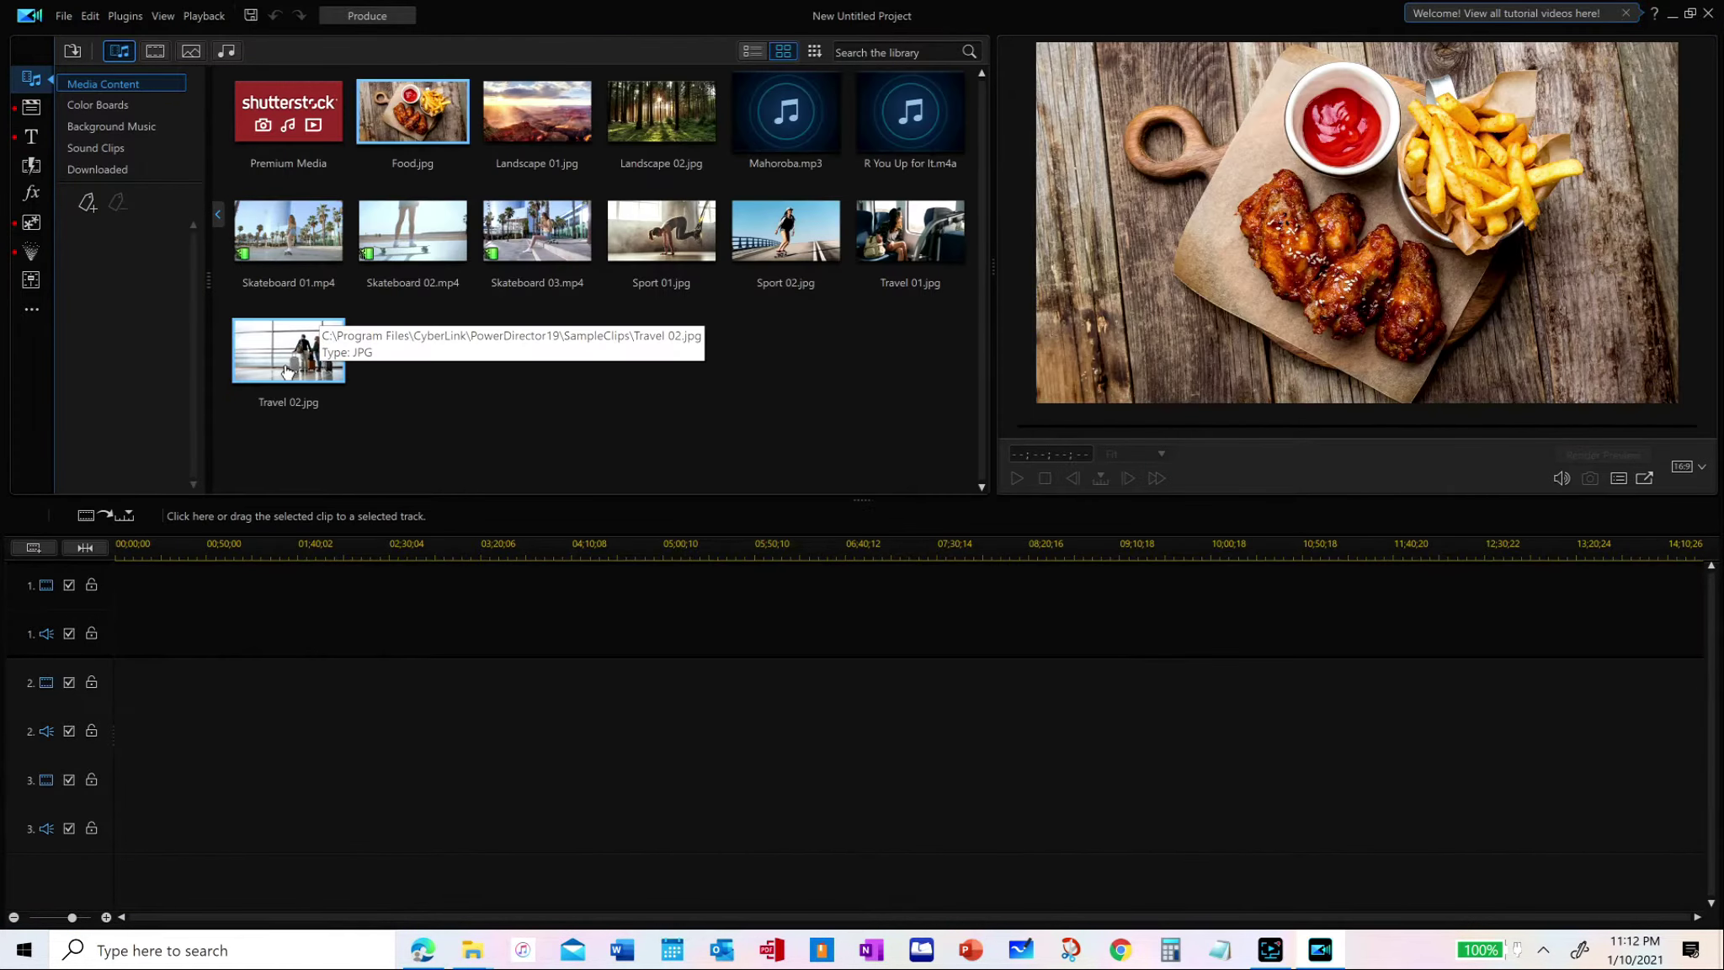
{"action": "key", "text": "ctrl+a"}
{"action": "right_click", "coordinate": [286, 373]}
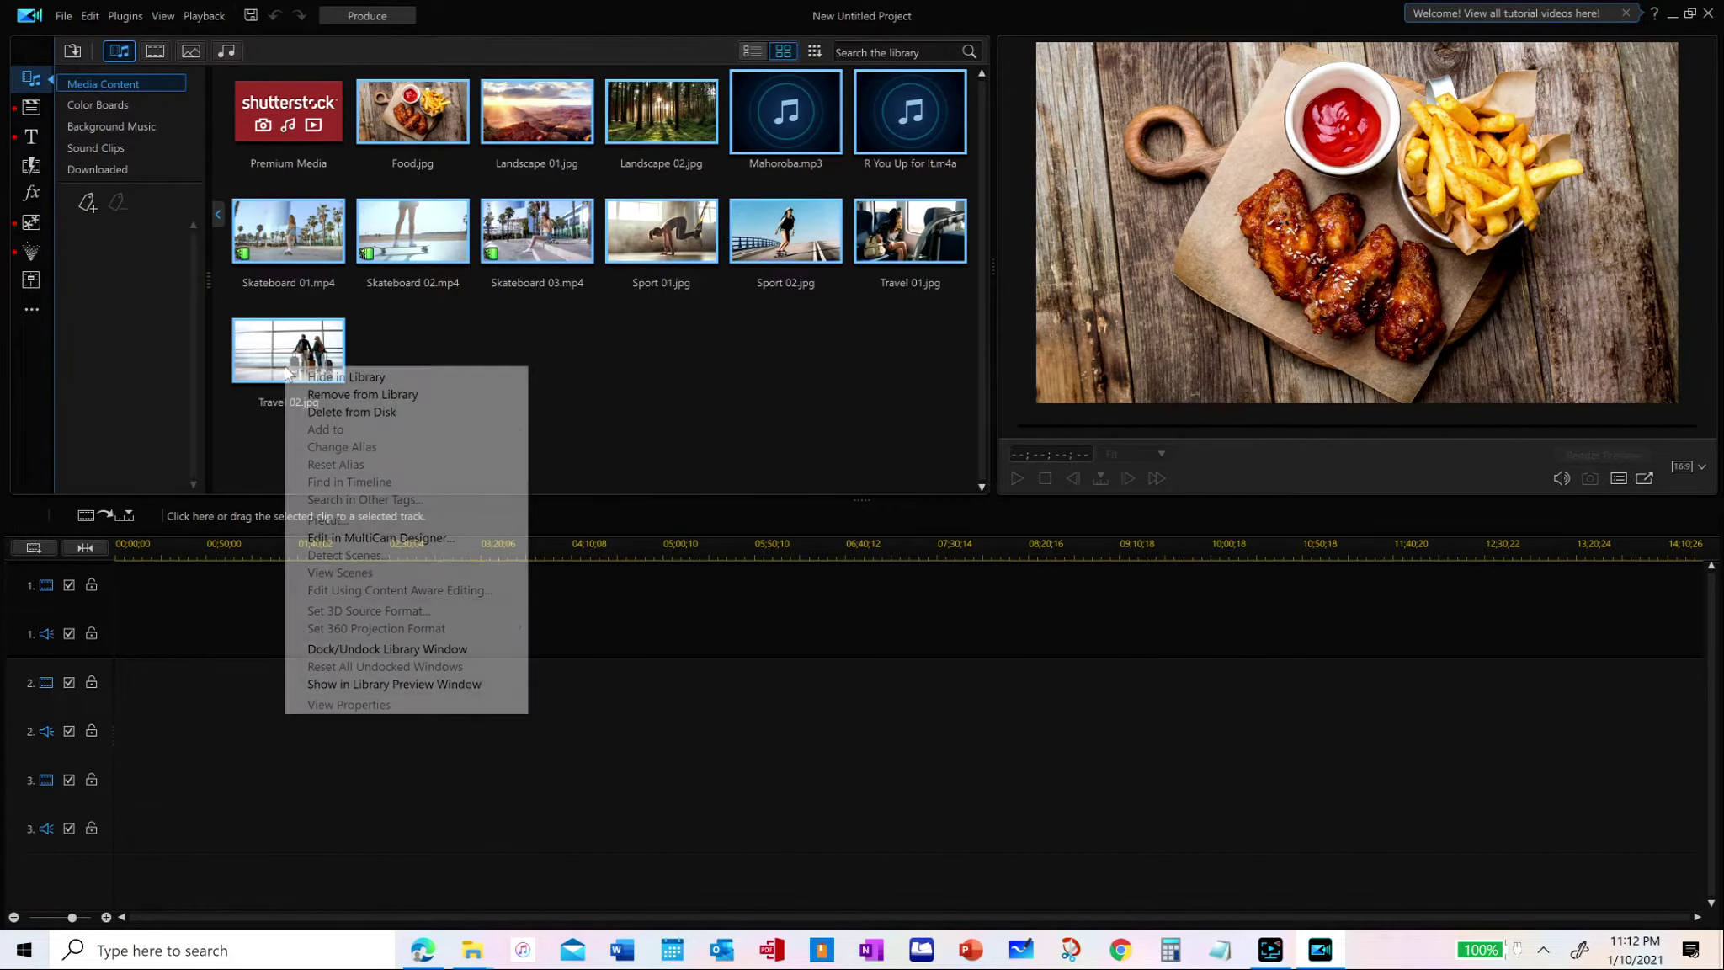
{"action": "left_click", "coordinate": [330, 394]}
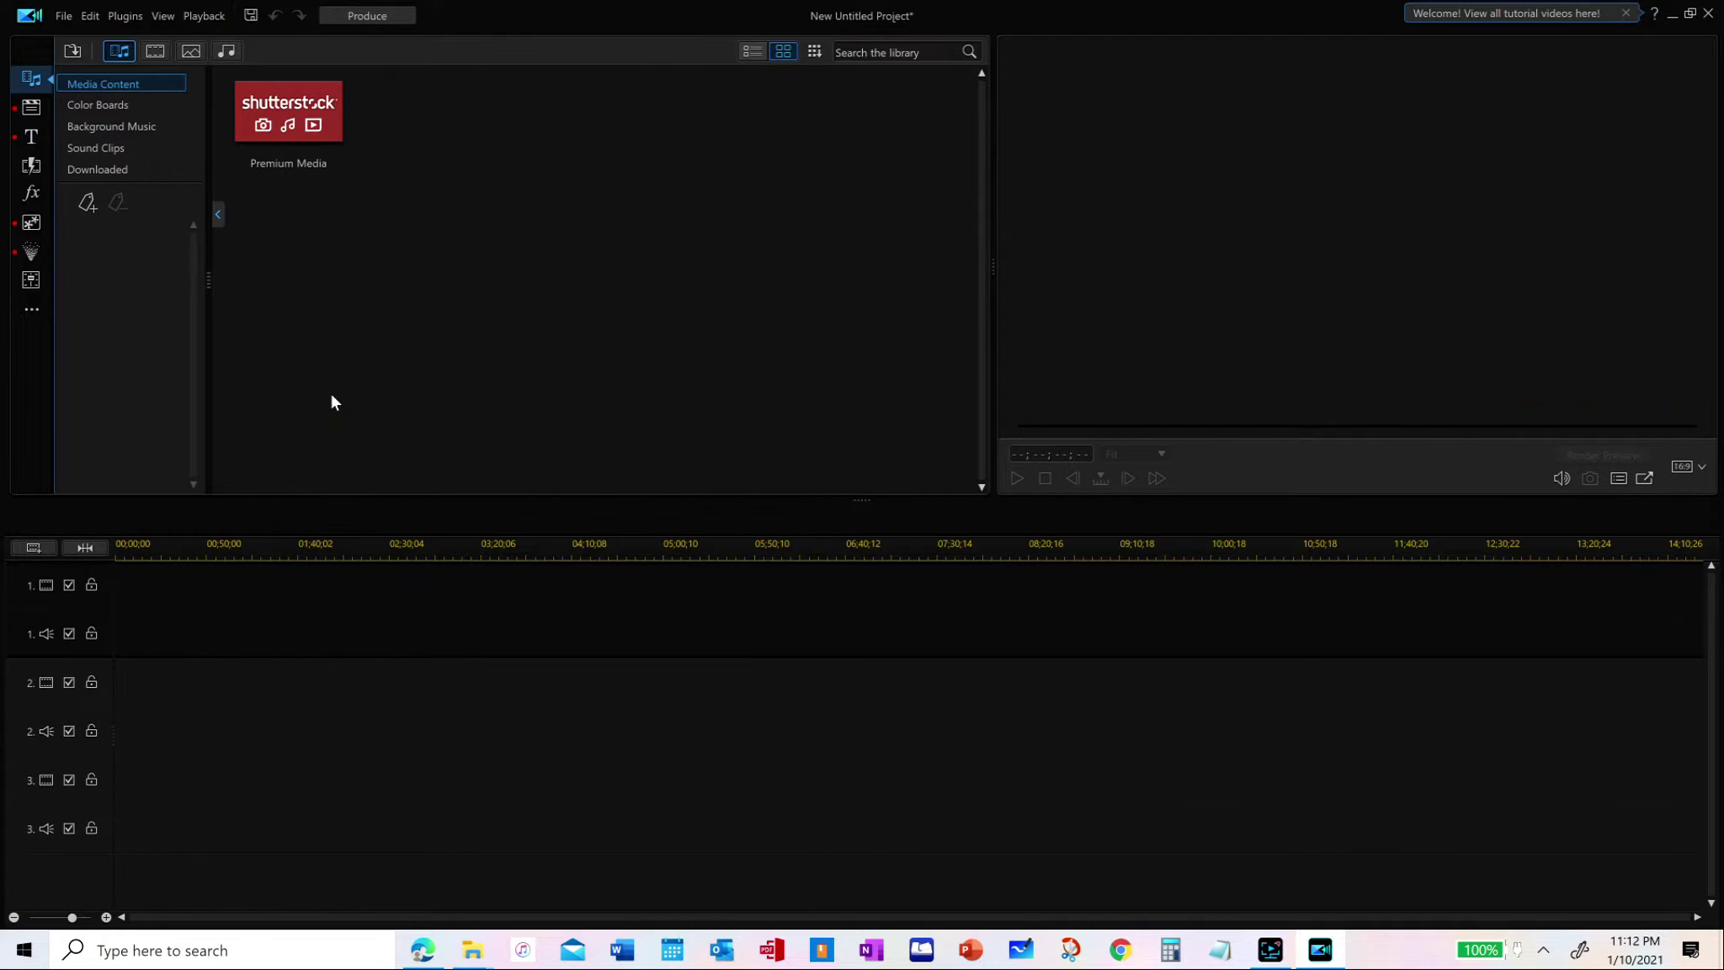
Open the recent project Xmas 2020-remake.pds without saving the current project
{"action": "left_click", "coordinate": [62, 17]}
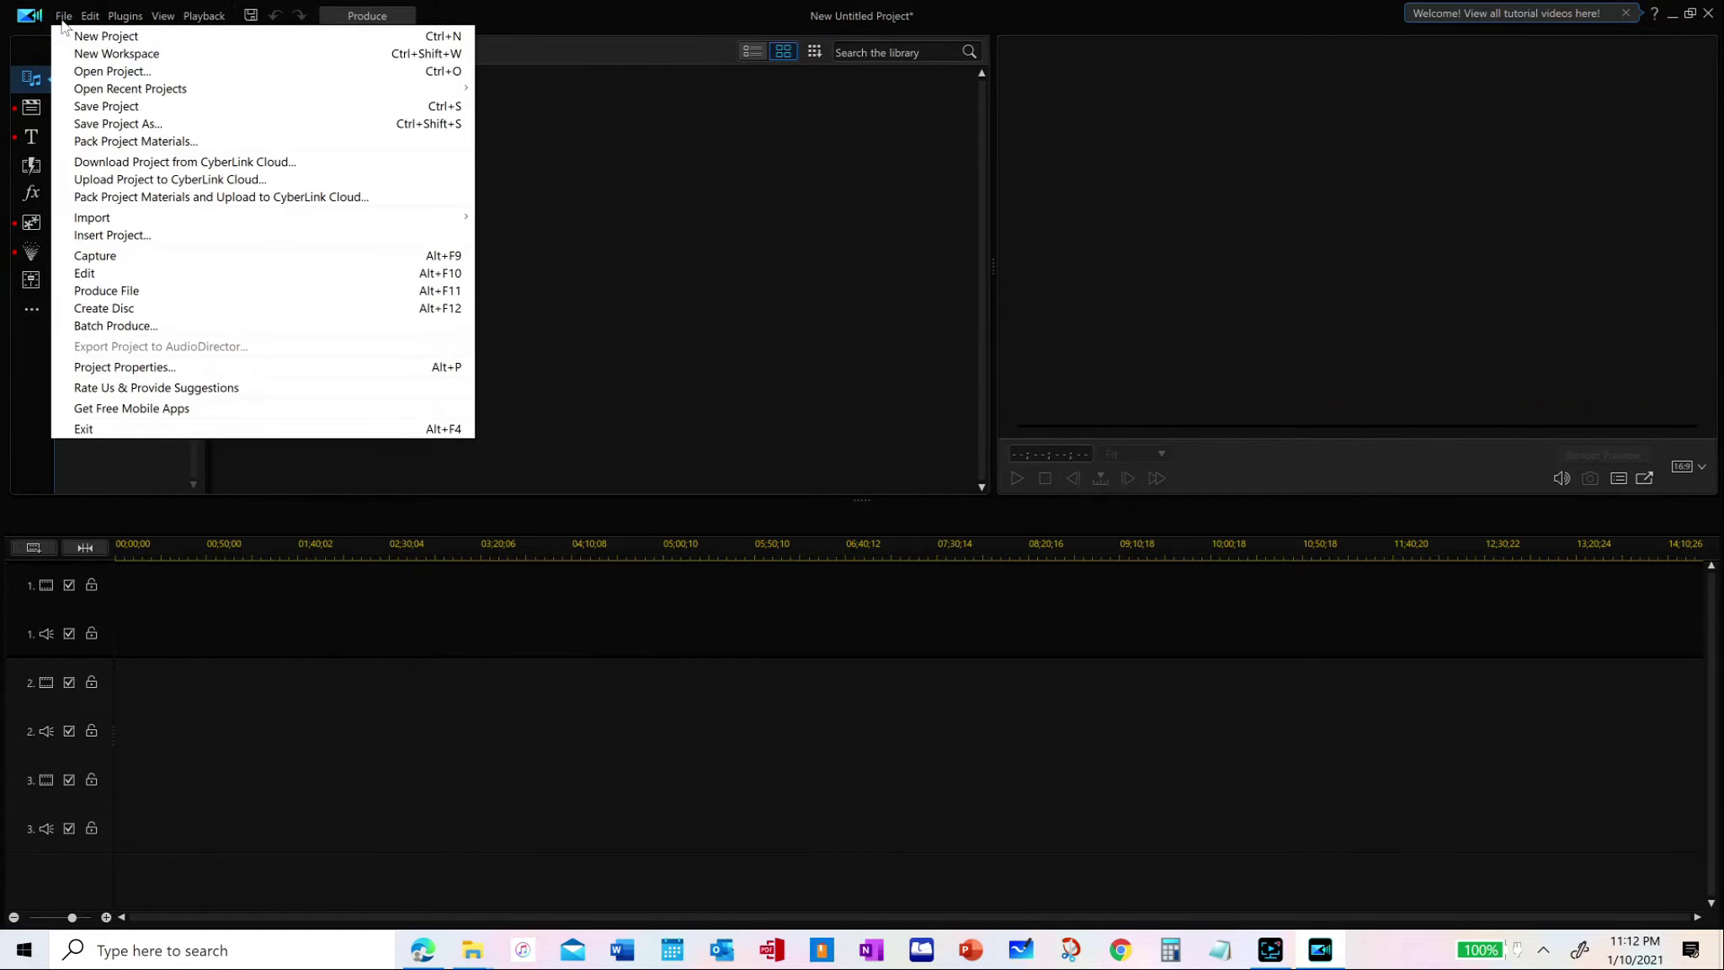
{"action": "mouse_move", "coordinate": [105, 96]}
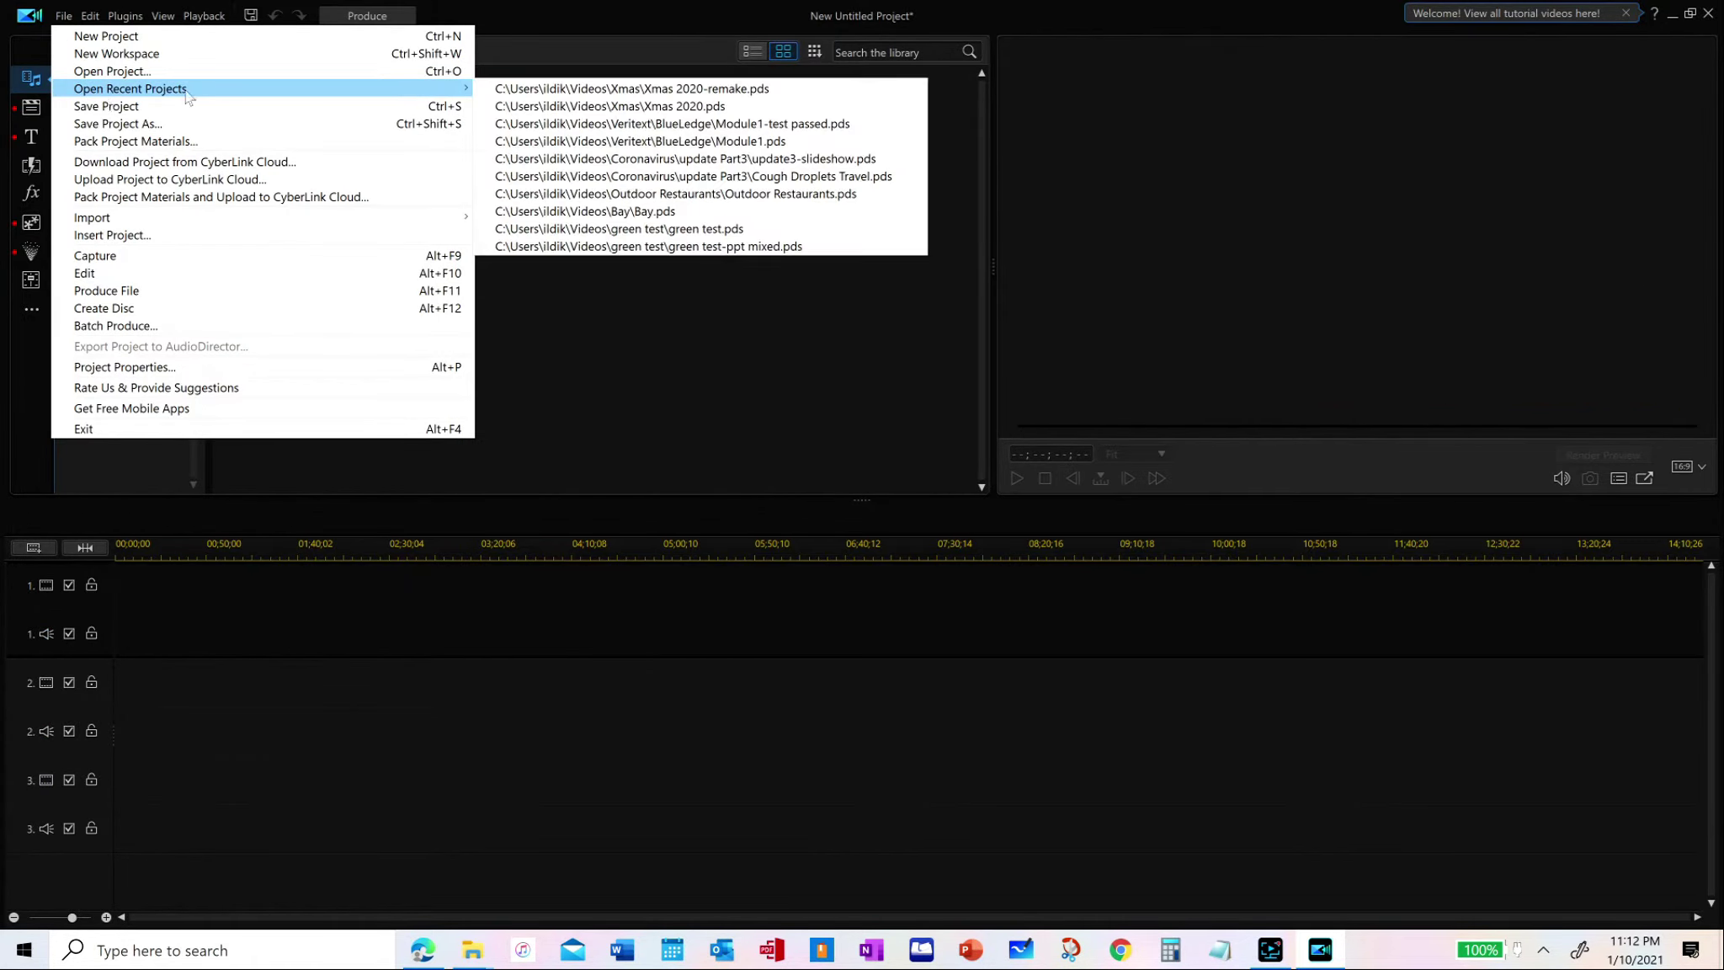
{"action": "left_click", "coordinate": [517, 91]}
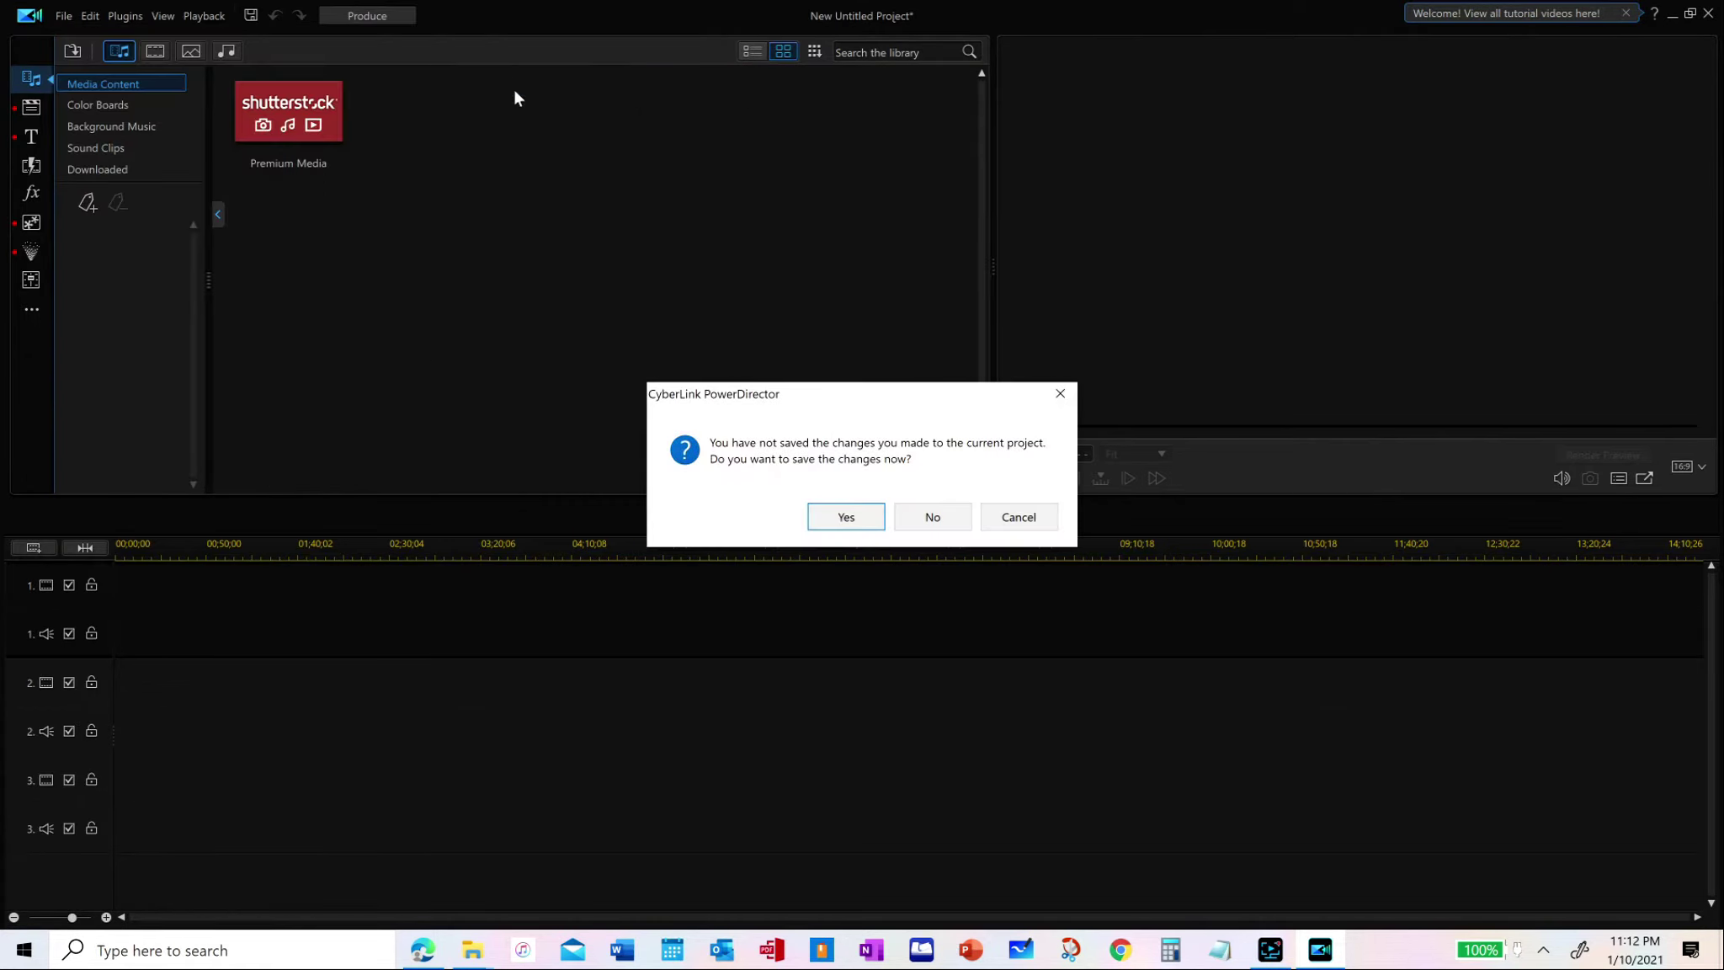
{"action": "left_click", "coordinate": [932, 517]}
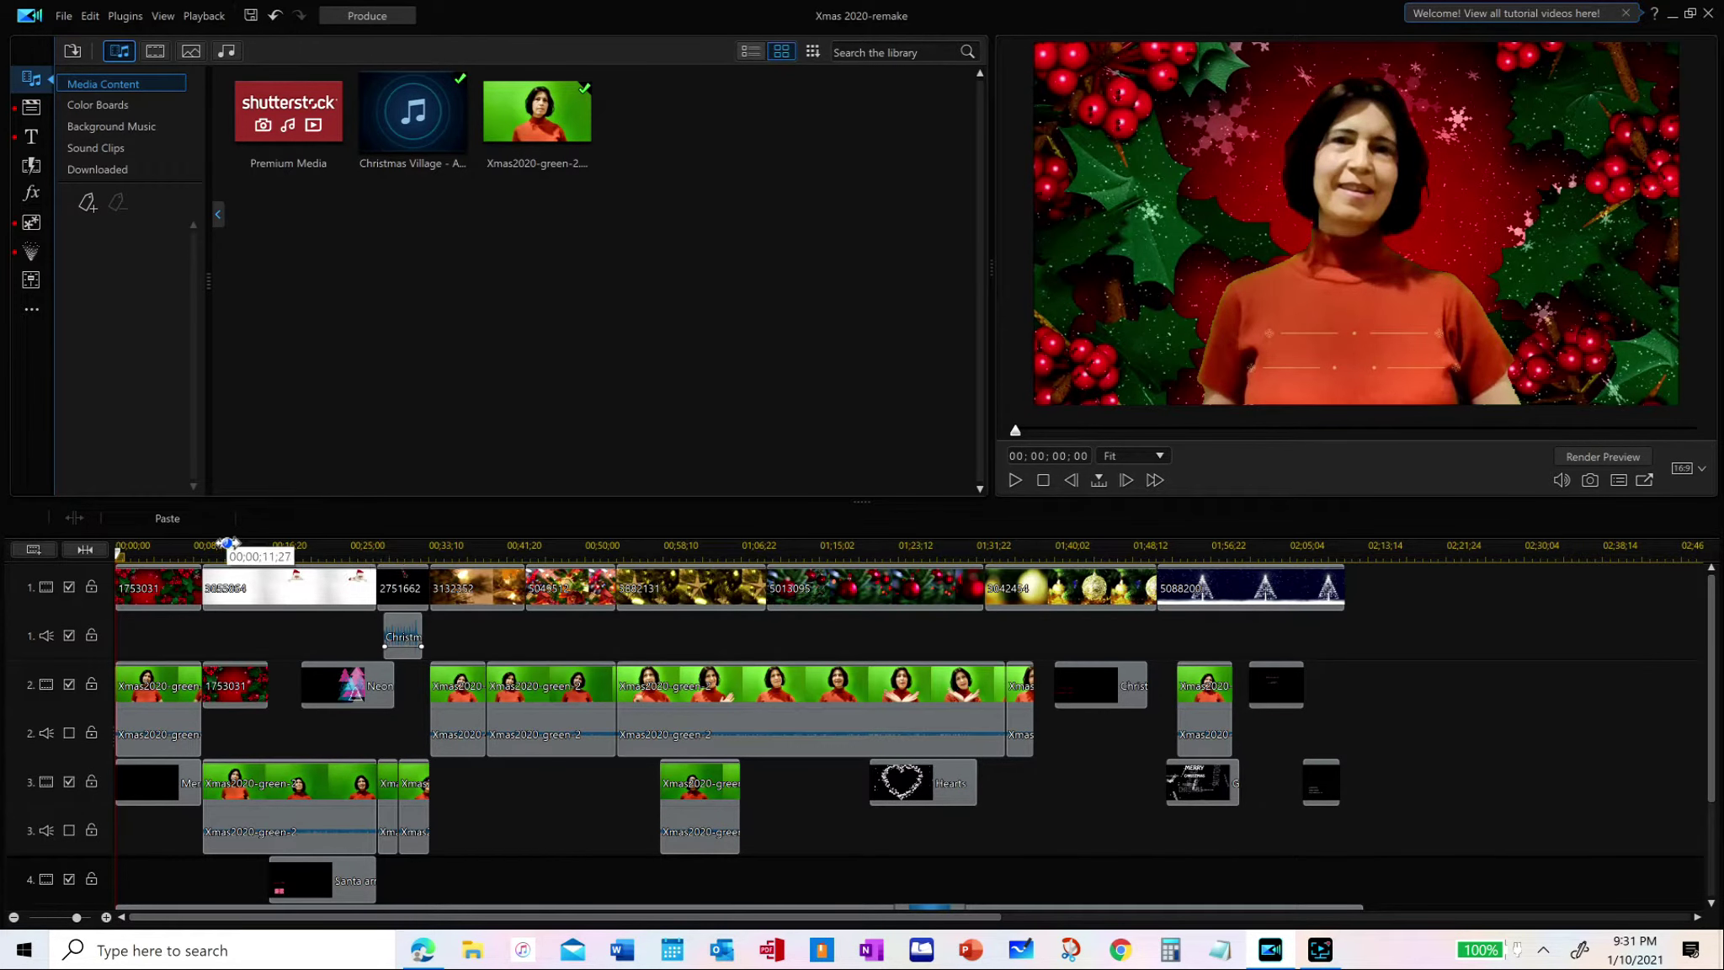
Examine the finished green-screen composites at several points along the timeline, from about 12 seconds to about 1 minute 25 seconds
{"action": "left_click", "coordinate": [228, 544]}
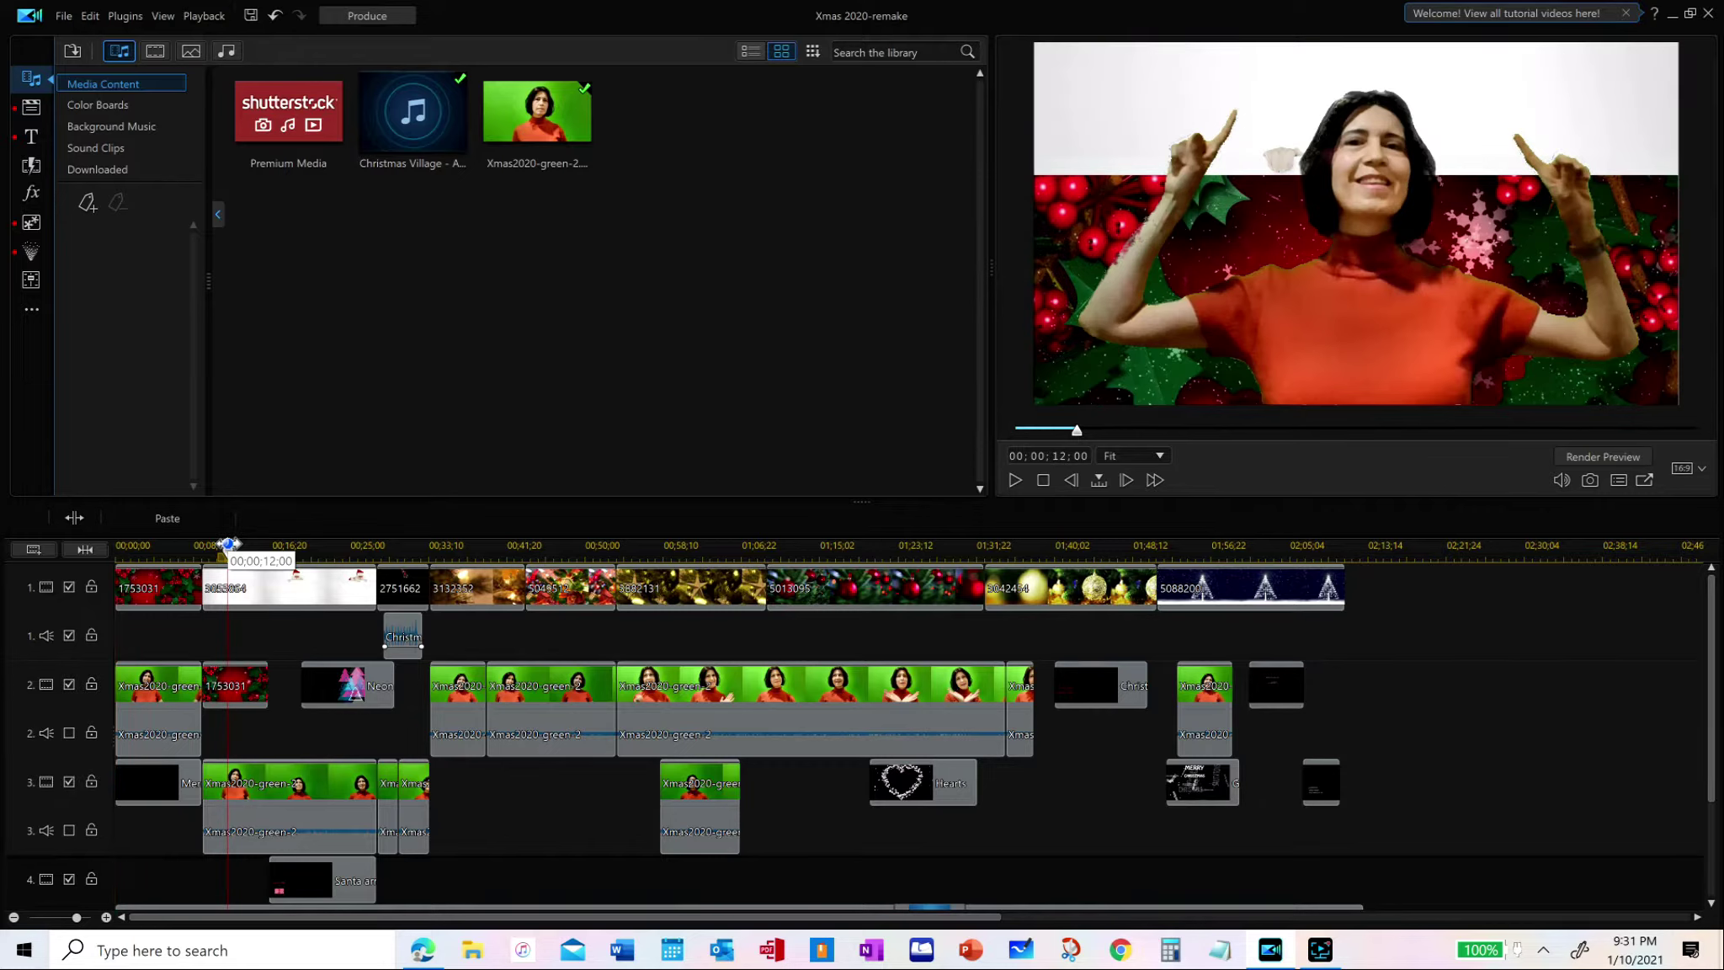
{"action": "left_click", "coordinate": [396, 545]}
{"action": "left_click", "coordinate": [467, 553]}
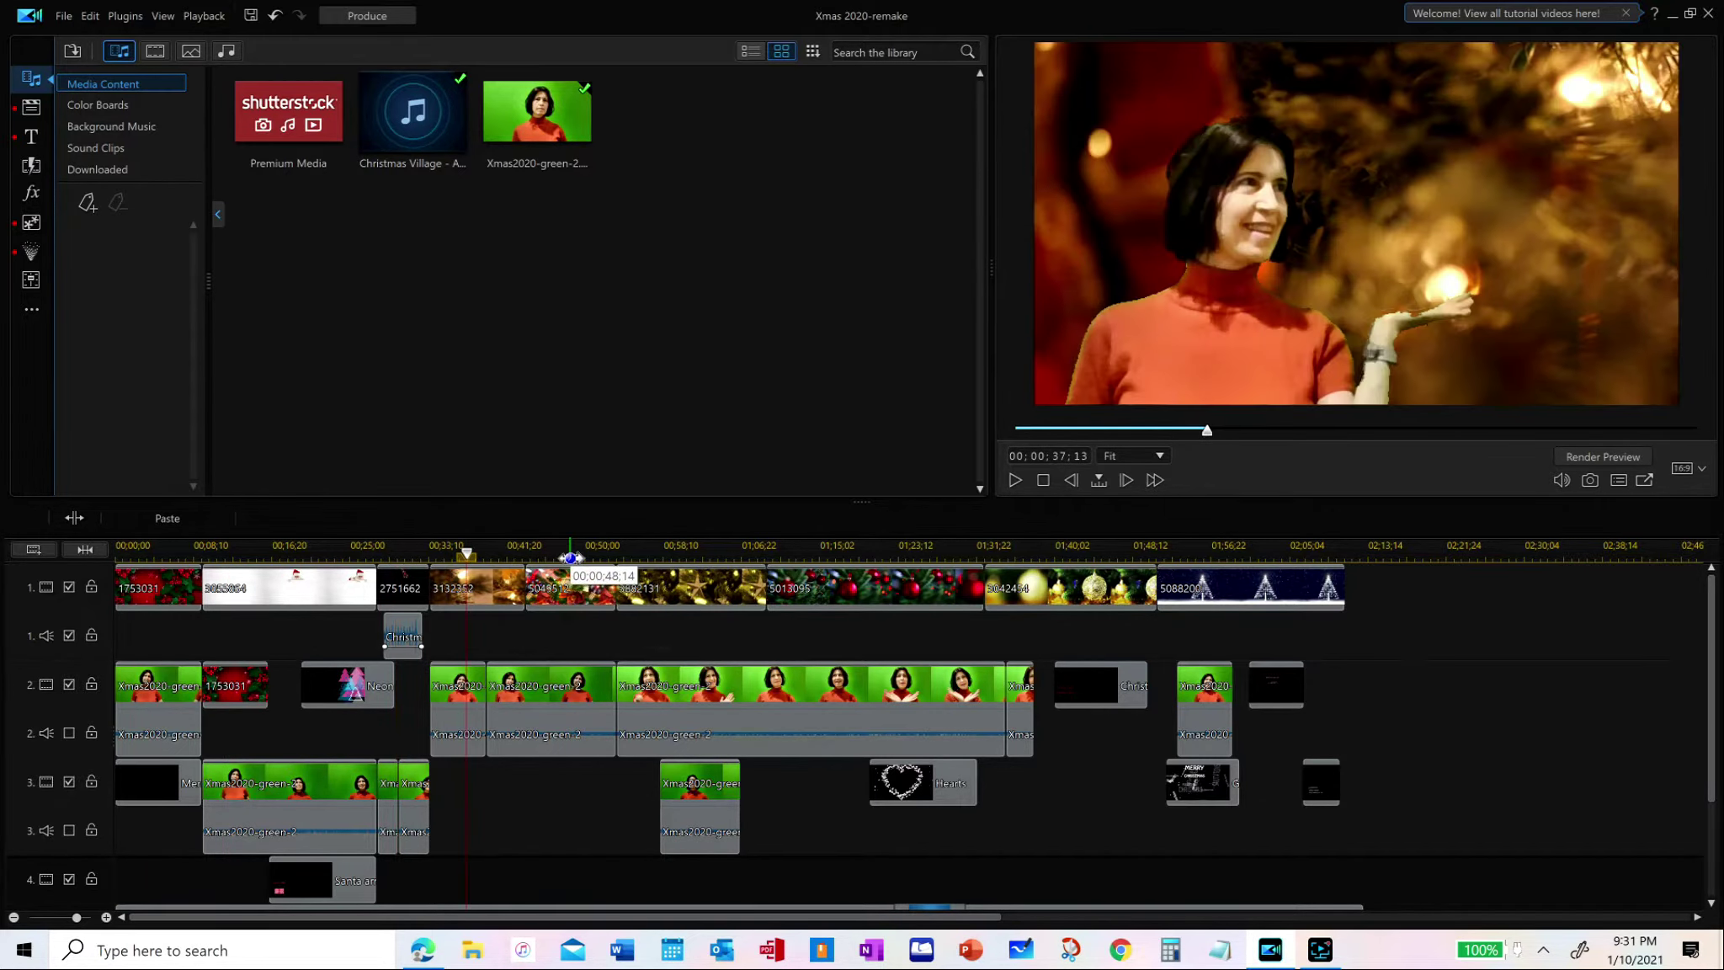
{"action": "left_click", "coordinate": [665, 558]}
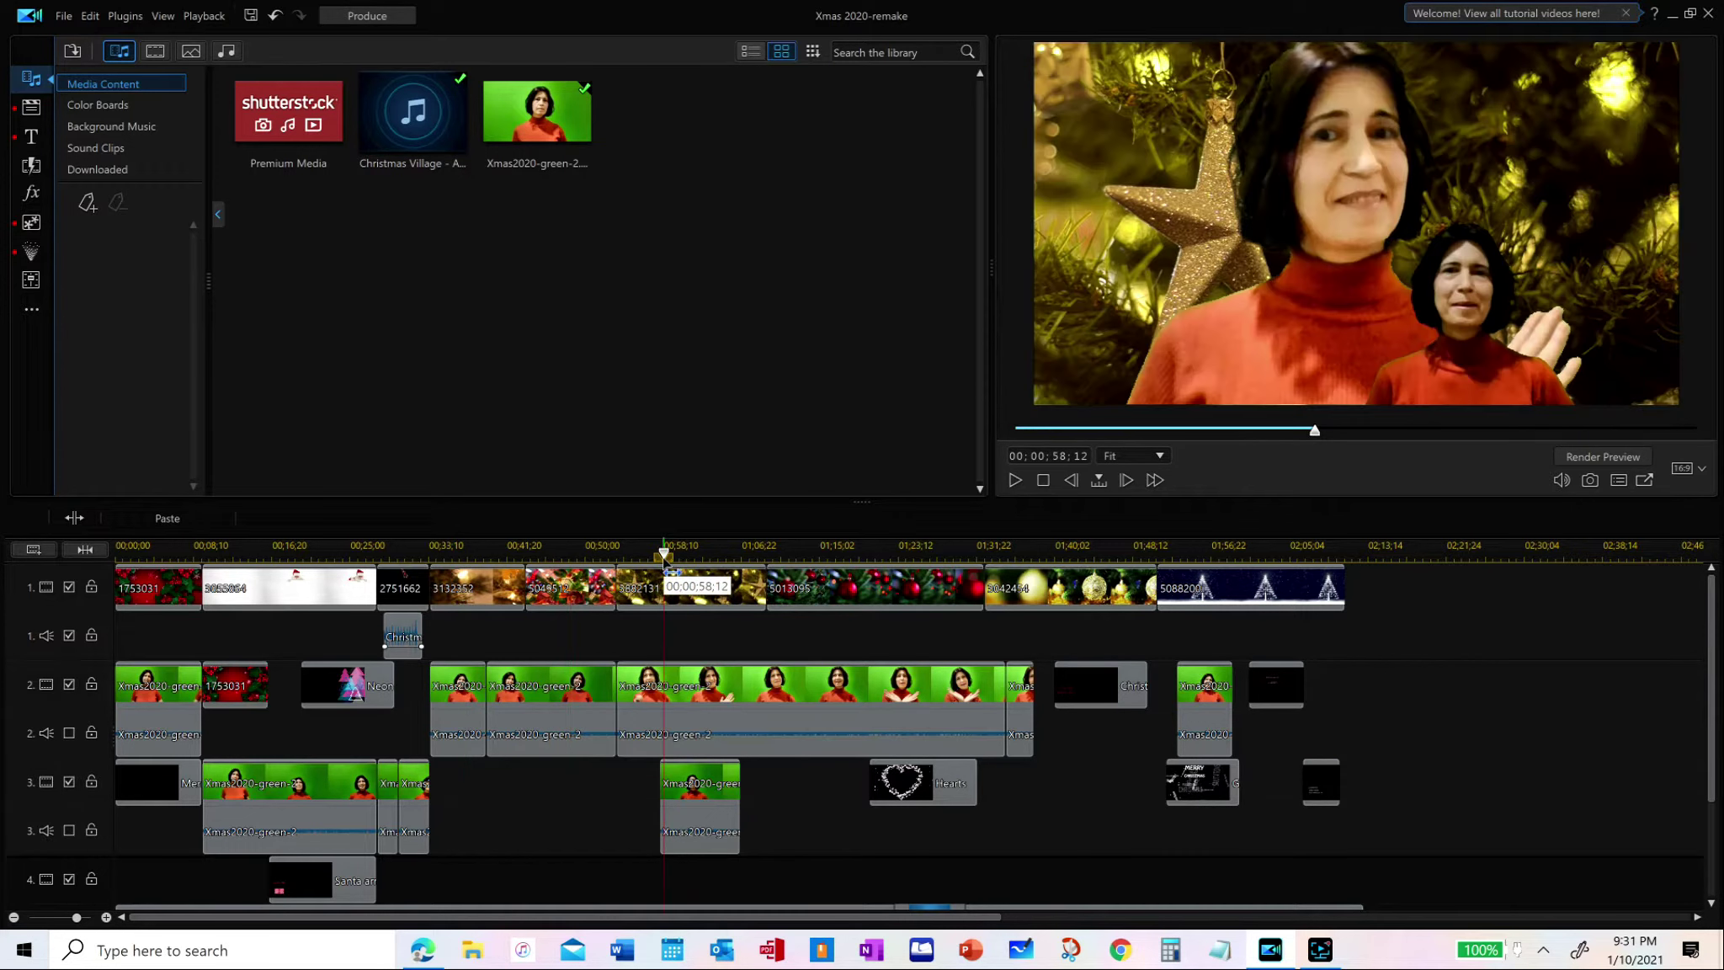
{"action": "left_click", "coordinate": [912, 557]}
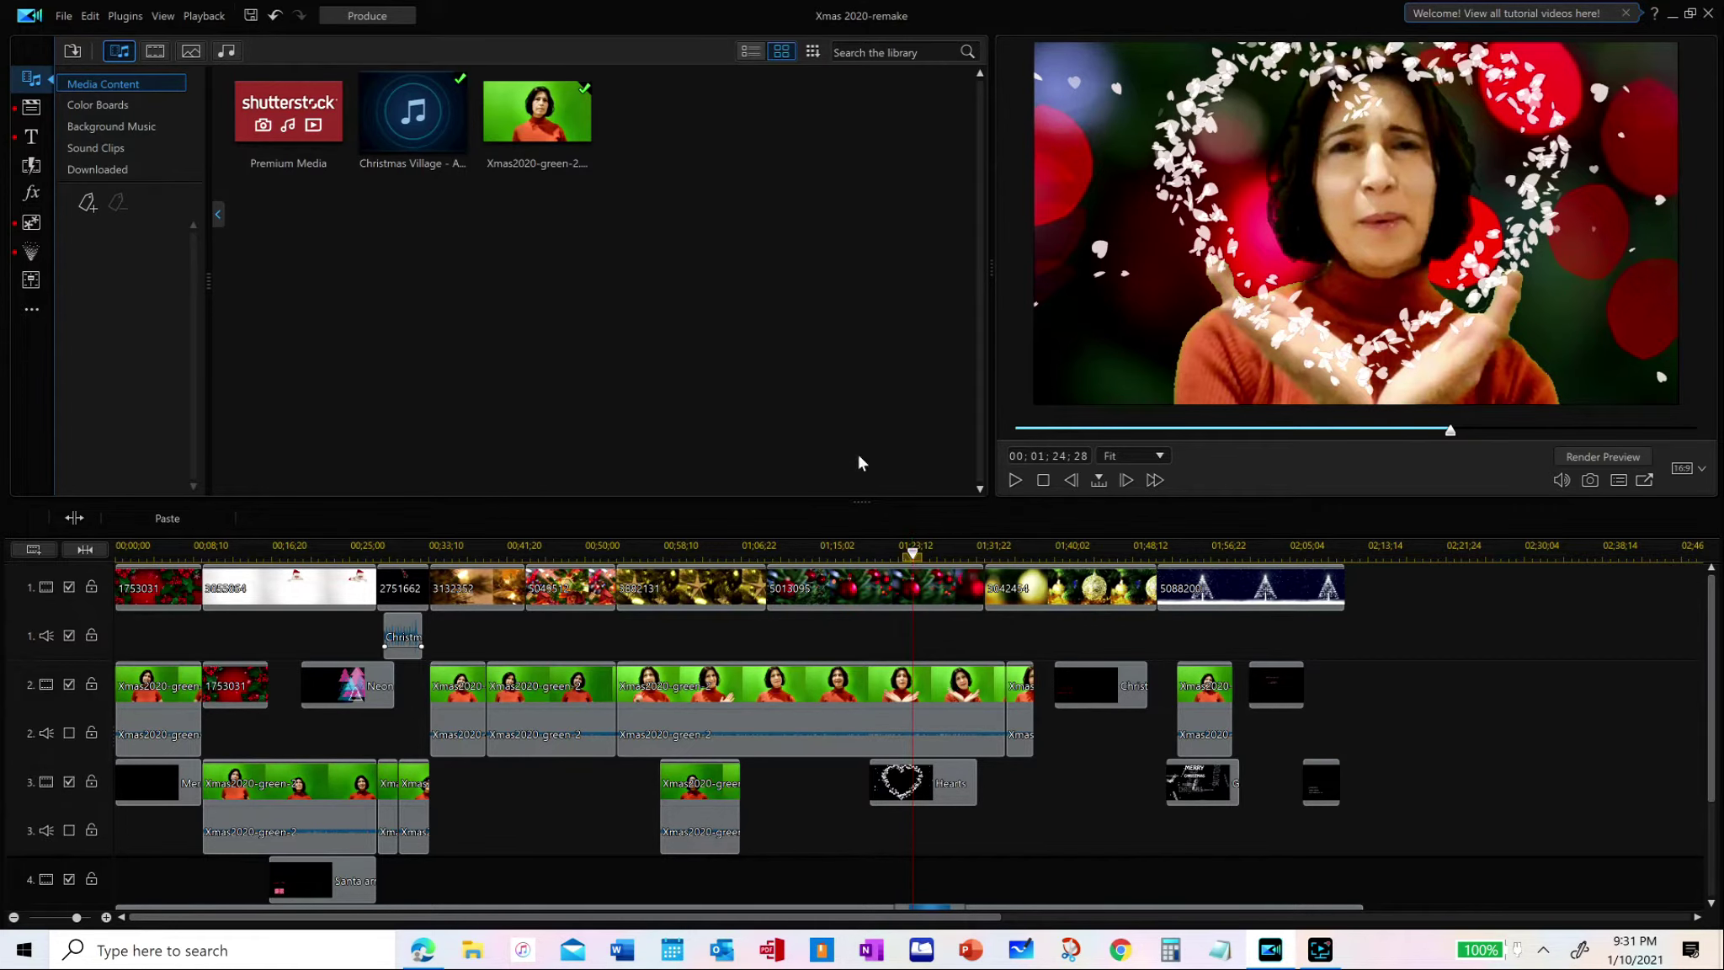
Place the Xmas2020-green-2 clip on video track 1 in the empty area after the last clip, starting at about 00;02;18;24
{"action": "left_click", "coordinate": [528, 121]}
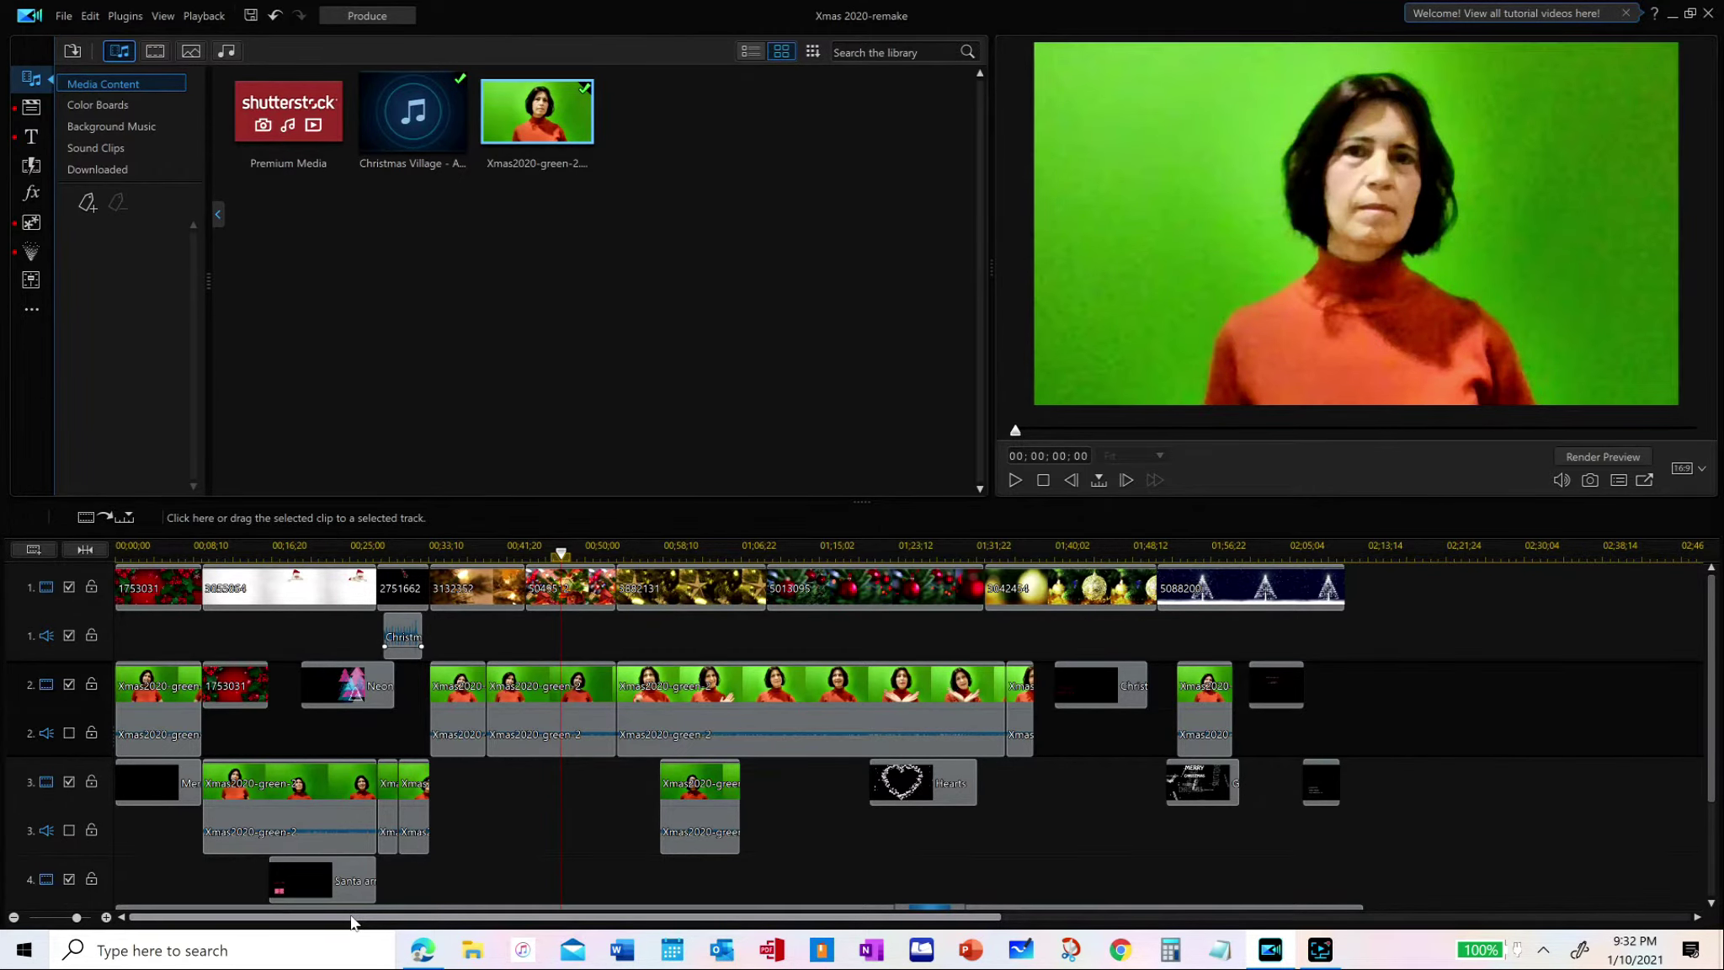
{"action": "left_click_drag", "start_coordinate": [352, 922], "coordinate": [845, 919]}
{"action": "left_click_drag", "start_coordinate": [556, 119], "coordinate": [535, 589]}
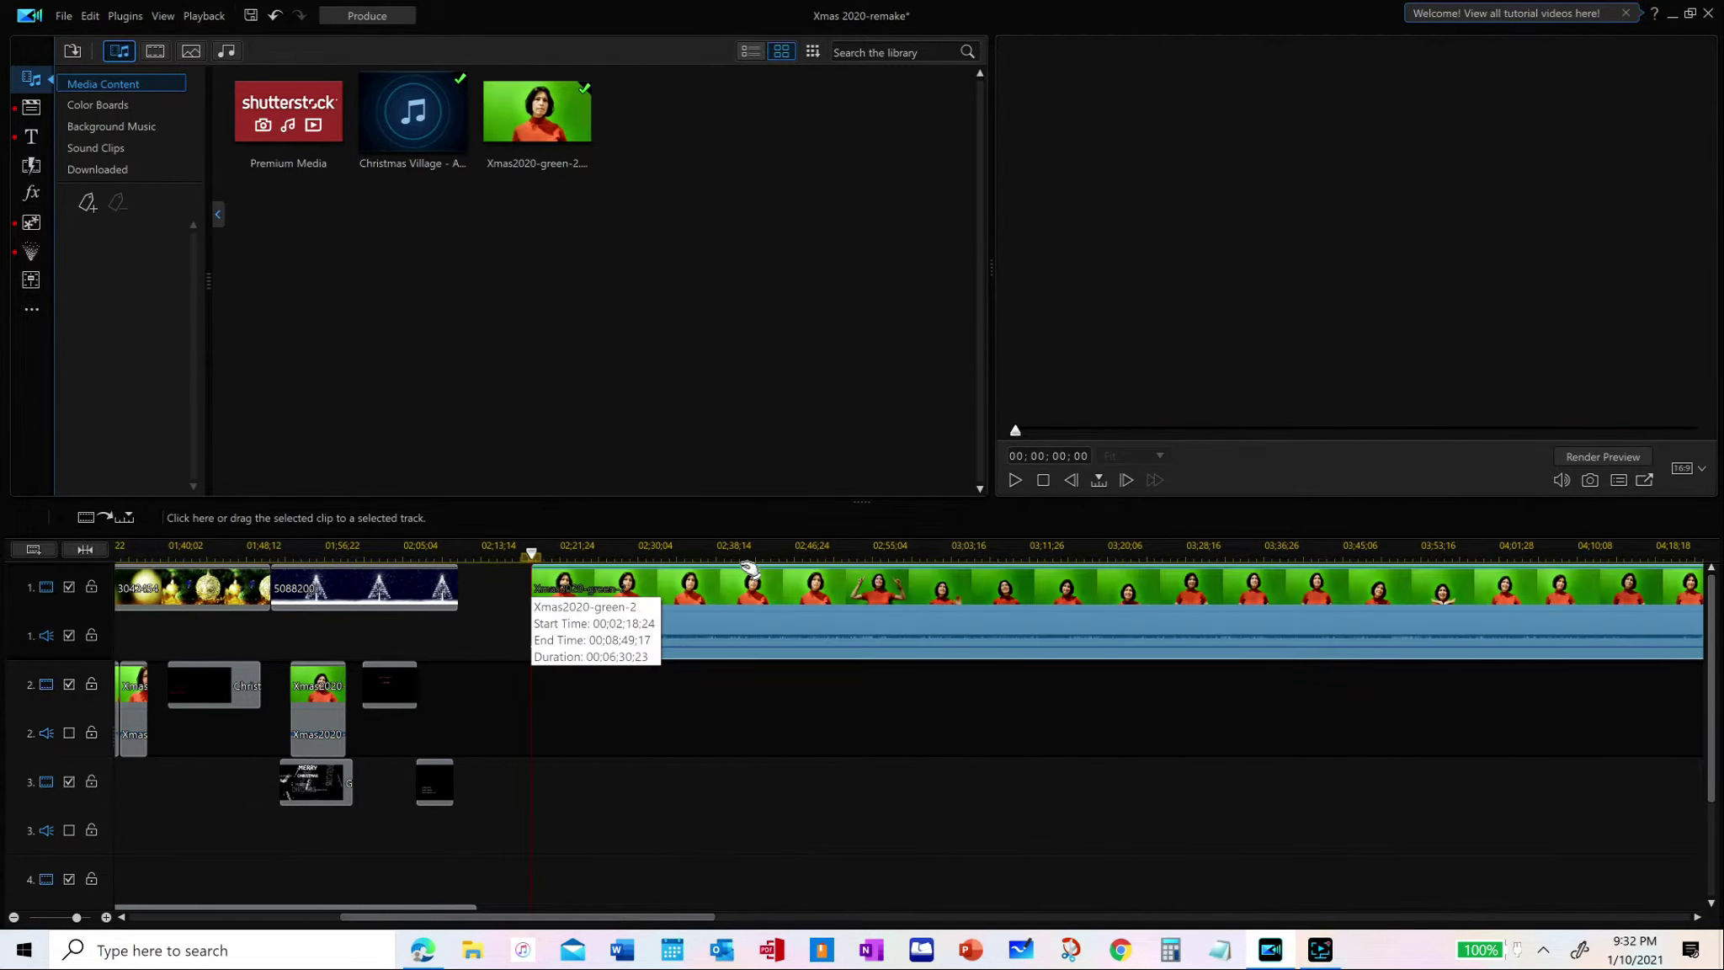
Open the new green-screen clip in PiP Designer at its 00;00;12;20 frame
{"action": "left_click", "coordinate": [750, 562]}
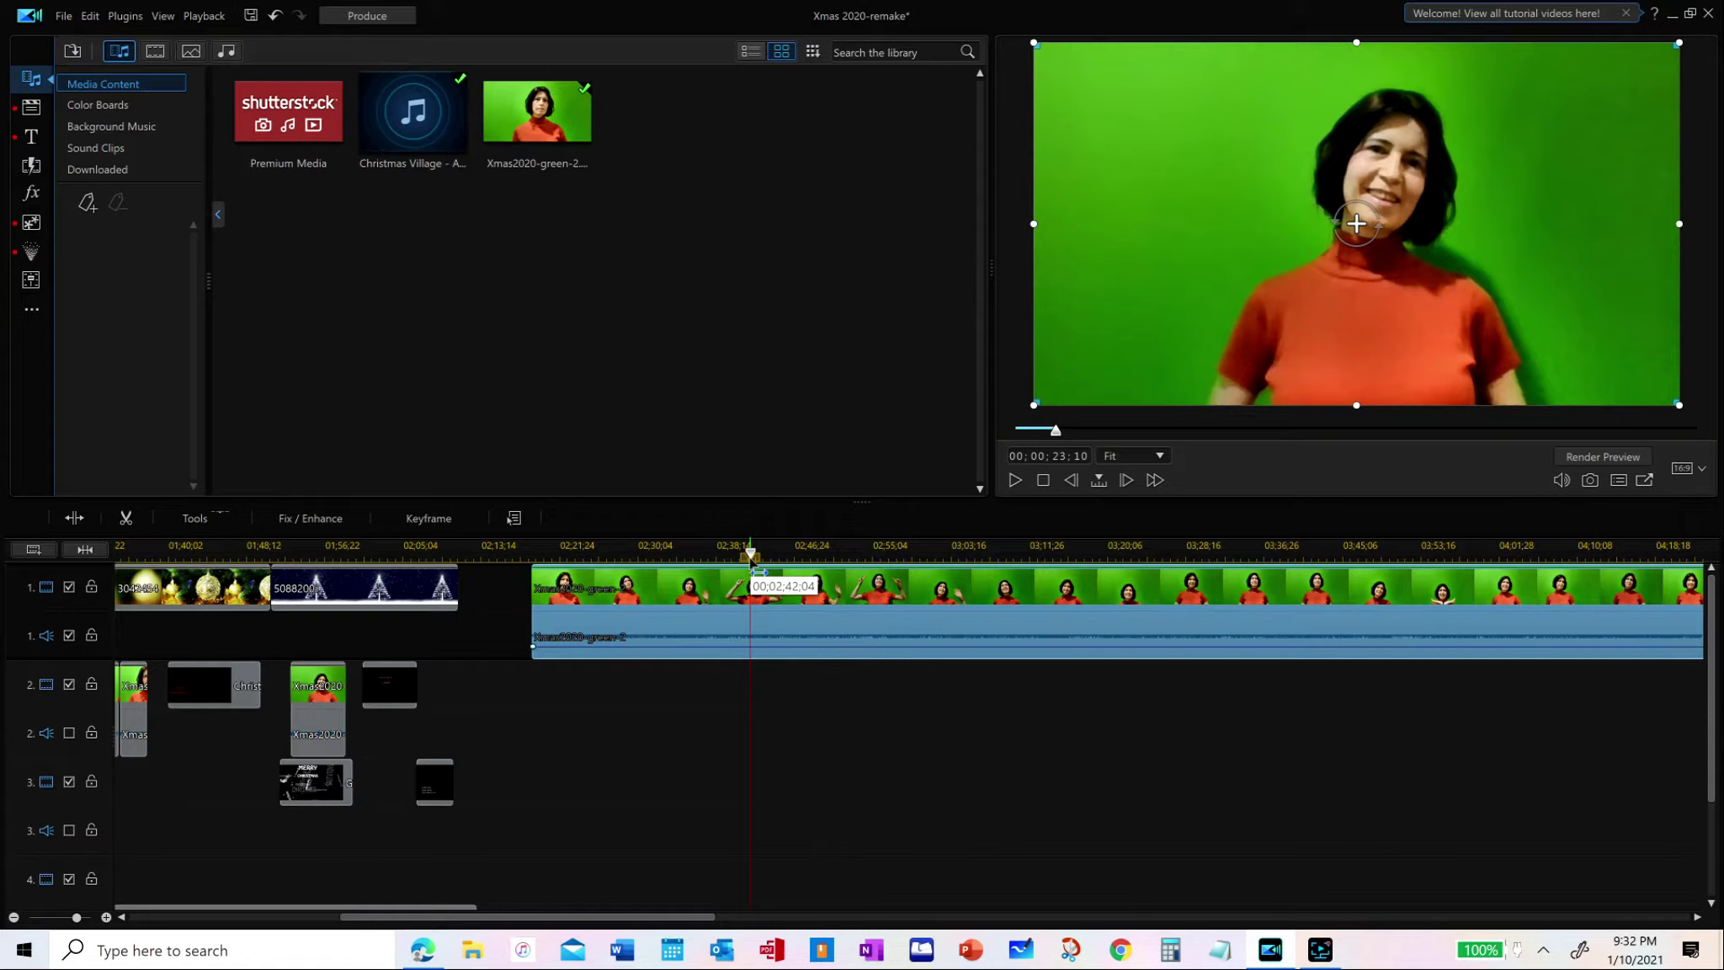
{"action": "left_click_drag", "start_coordinate": [750, 557], "coordinate": [651, 558]}
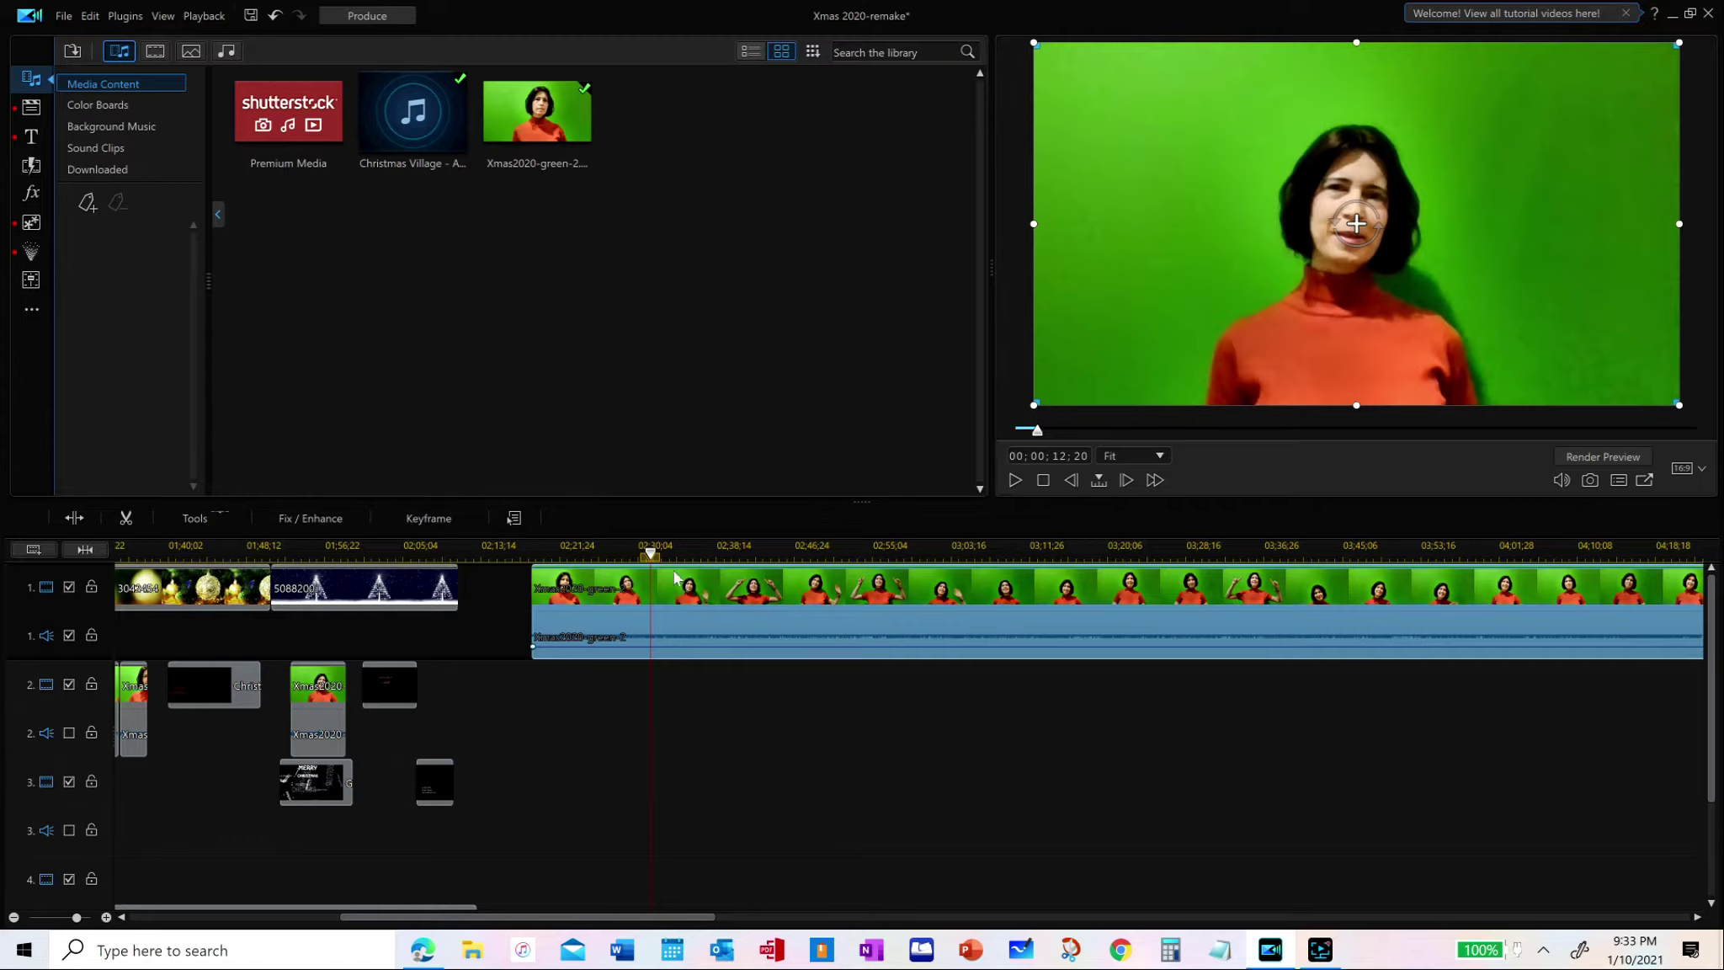
{"action": "left_click", "coordinate": [198, 519]}
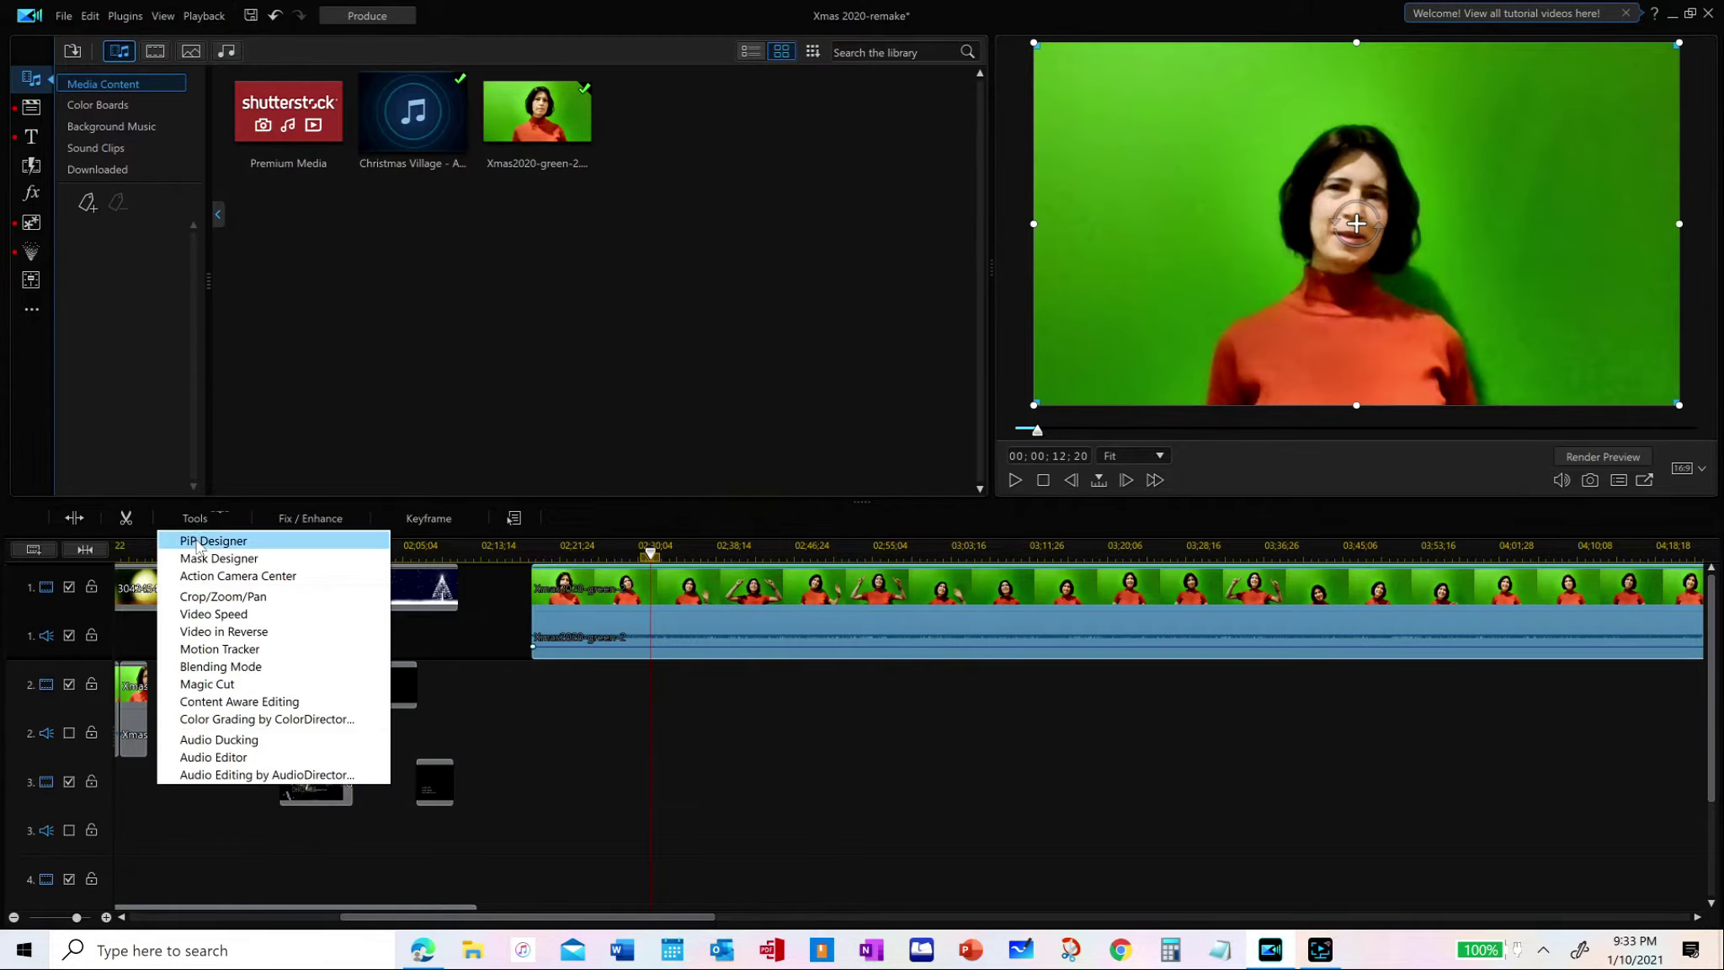
{"action": "left_click", "coordinate": [199, 542]}
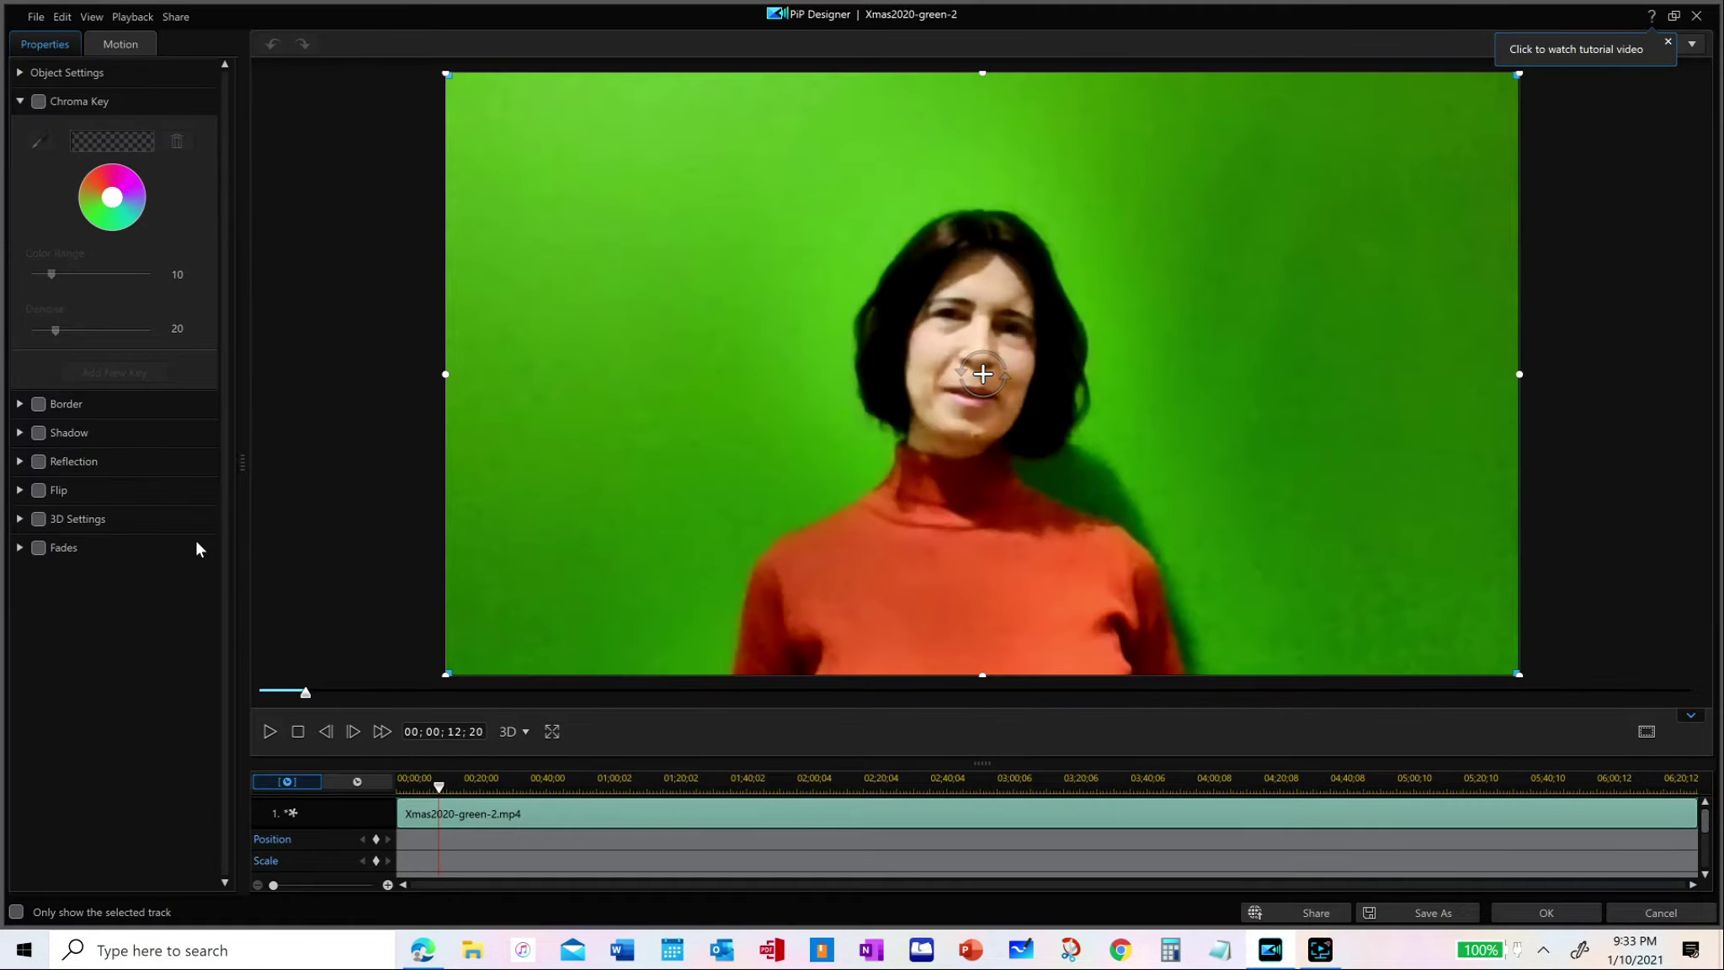
Enable Chroma Key, sample the green background near the hair, and set Color Range to 35 and Denoise to 18
{"action": "left_click", "coordinate": [38, 101]}
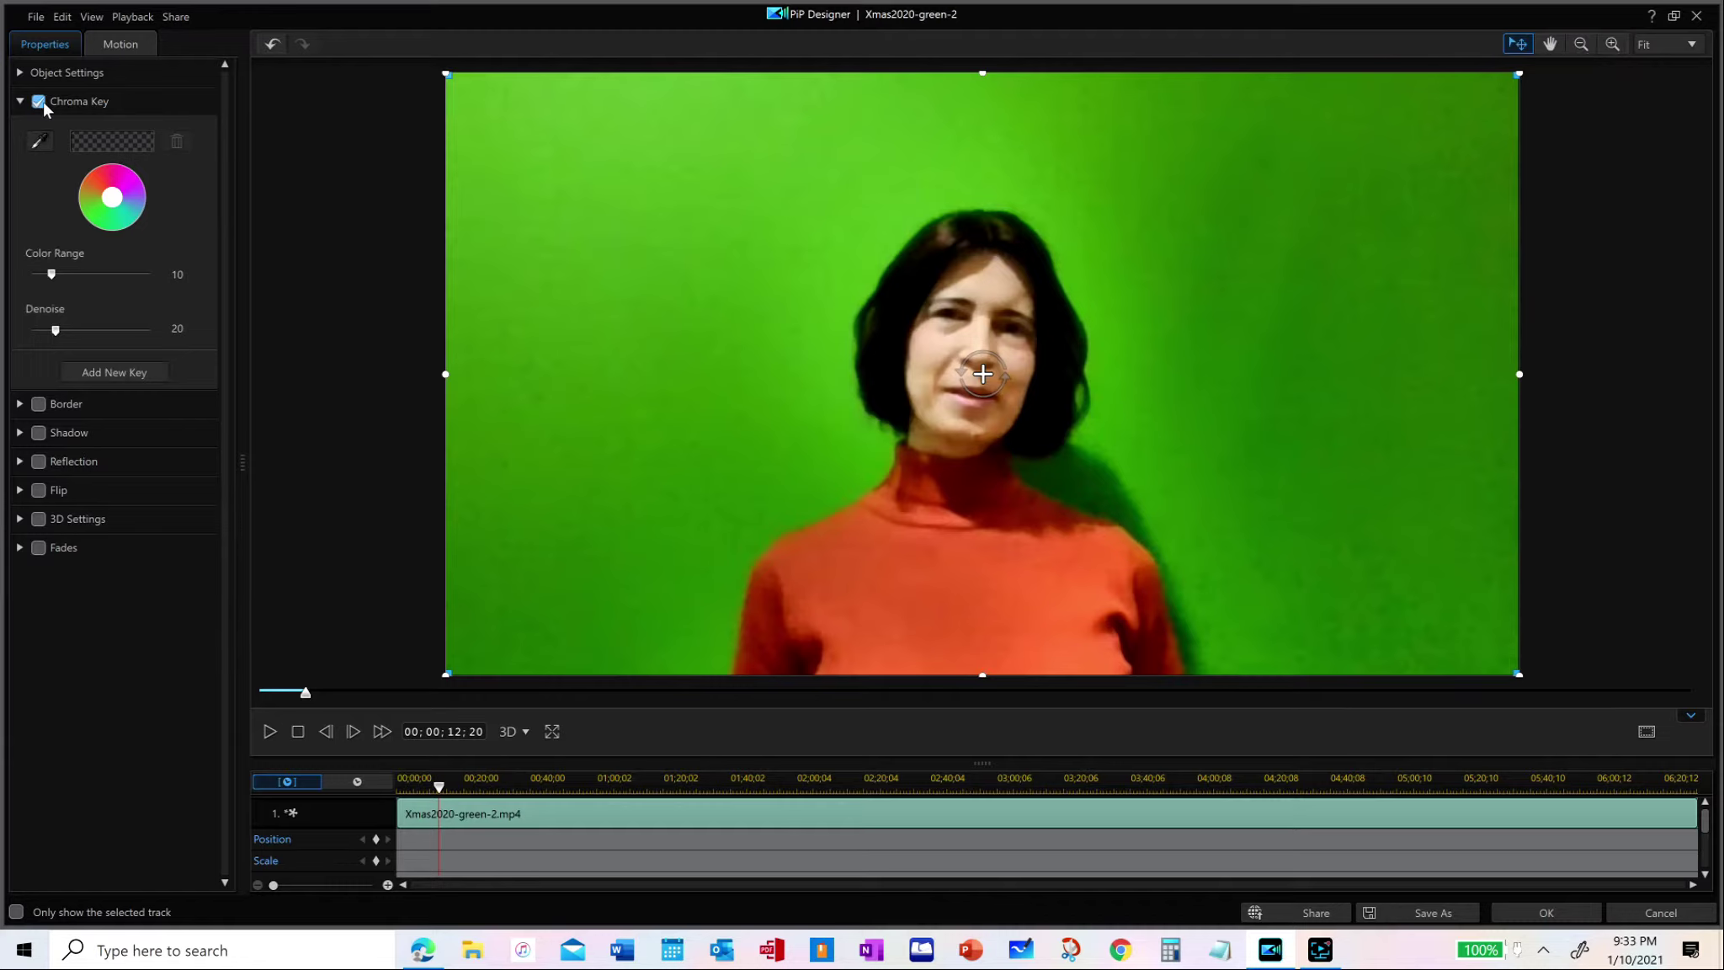
{"action": "left_click", "coordinate": [39, 141]}
{"action": "left_click", "coordinate": [886, 268]}
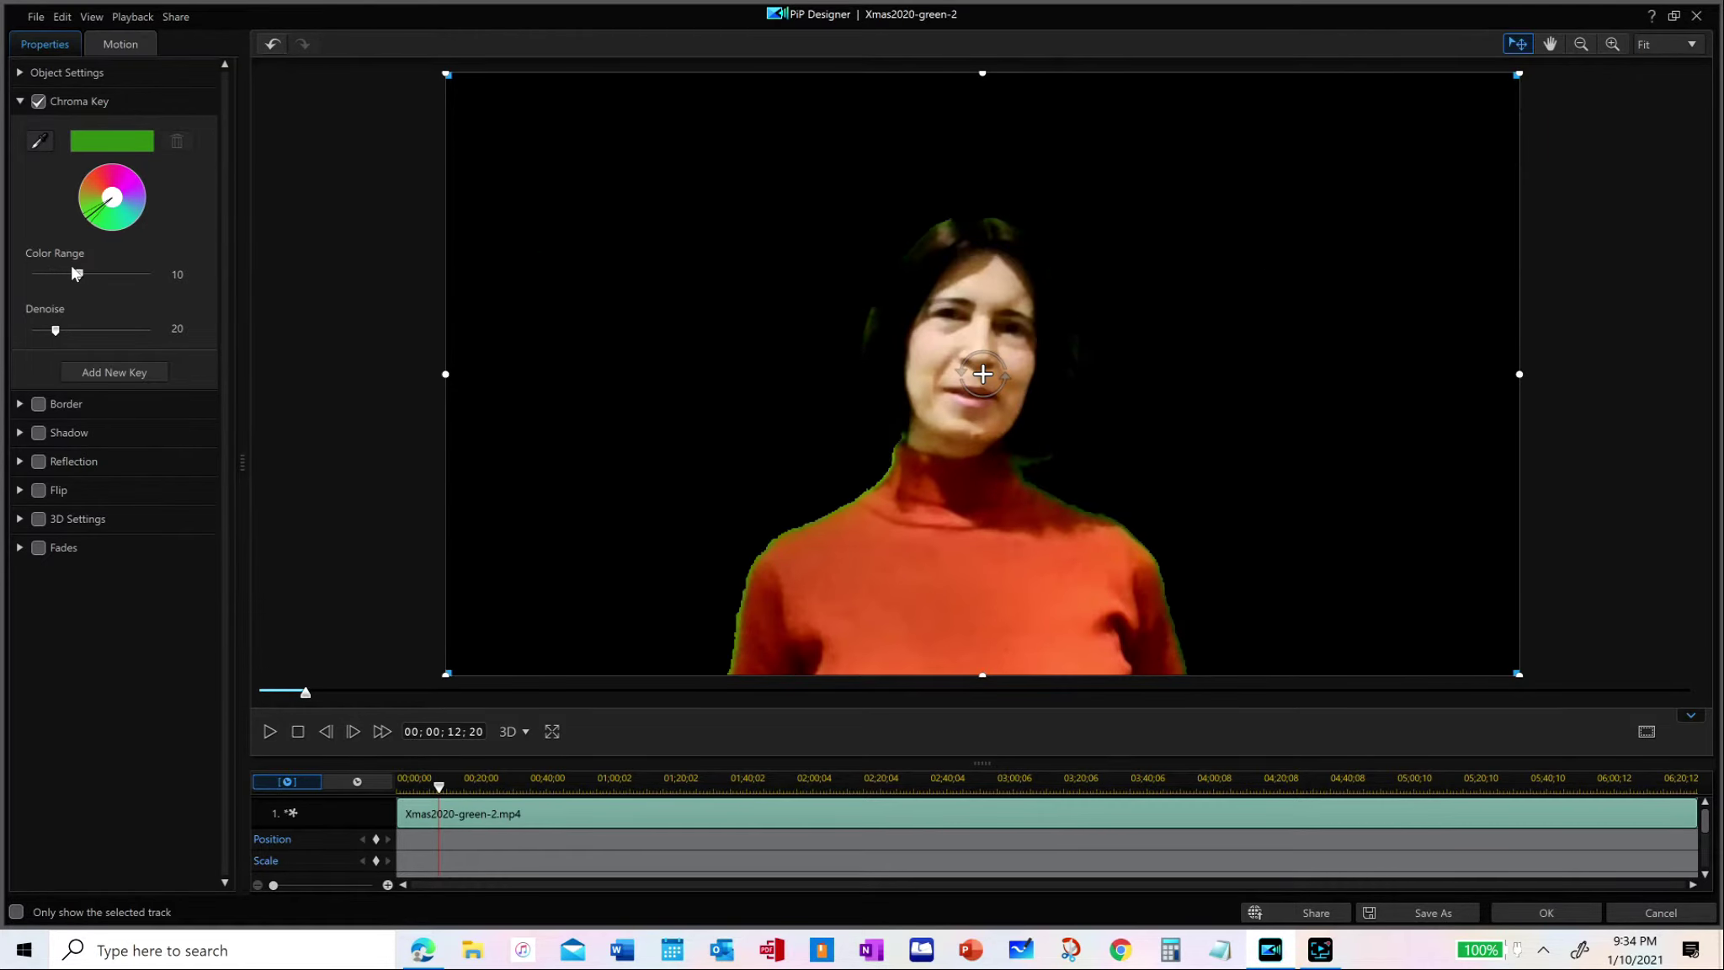
{"action": "left_click_drag", "start_coordinate": [51, 274], "coordinate": [85, 273]}
{"action": "mouse_move", "coordinate": [113, 275]}
{"action": "left_mouse_down"}
{"action": "mouse_move", "coordinate": [143, 273]}
{"action": "mouse_move", "coordinate": [47, 266]}
{"action": "mouse_move", "coordinate": [101, 271]}
{"action": "left_mouse_up"}
Add a second chroma key sampled from the green fringe above the shoulder, and apply the PiP Designer changes
{"action": "left_click", "coordinate": [74, 372]}
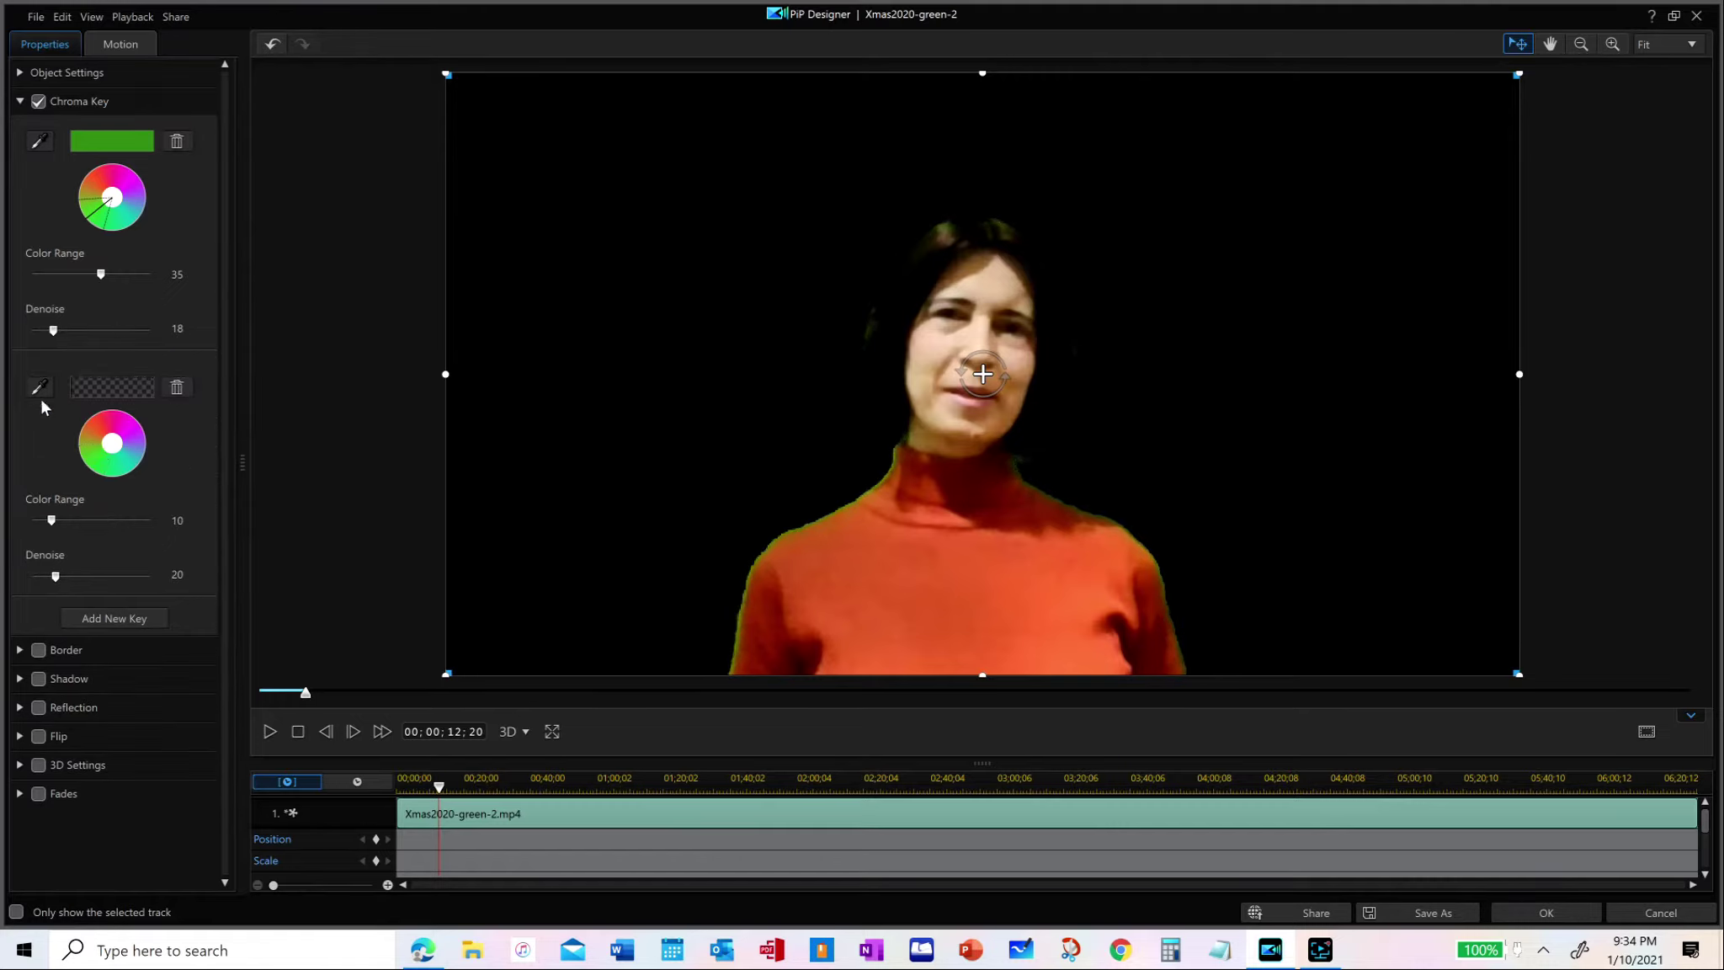
{"action": "left_click", "coordinate": [38, 389]}
{"action": "left_click", "coordinate": [860, 497]}
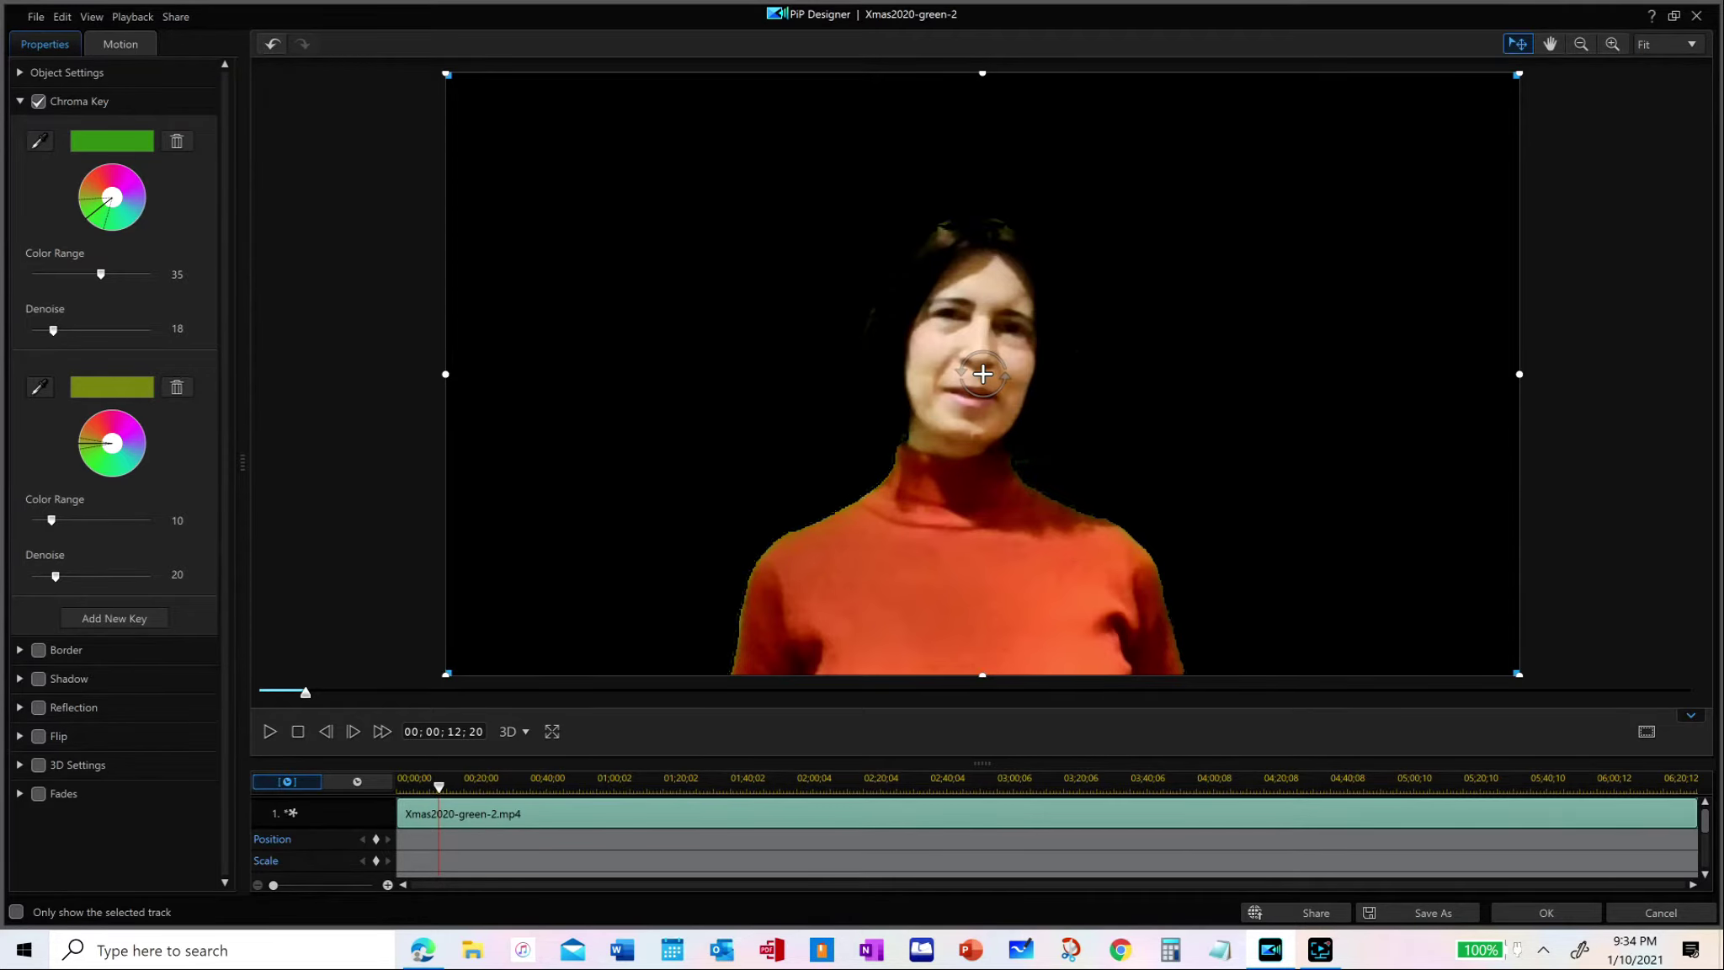
{"action": "left_click", "coordinate": [1539, 916]}
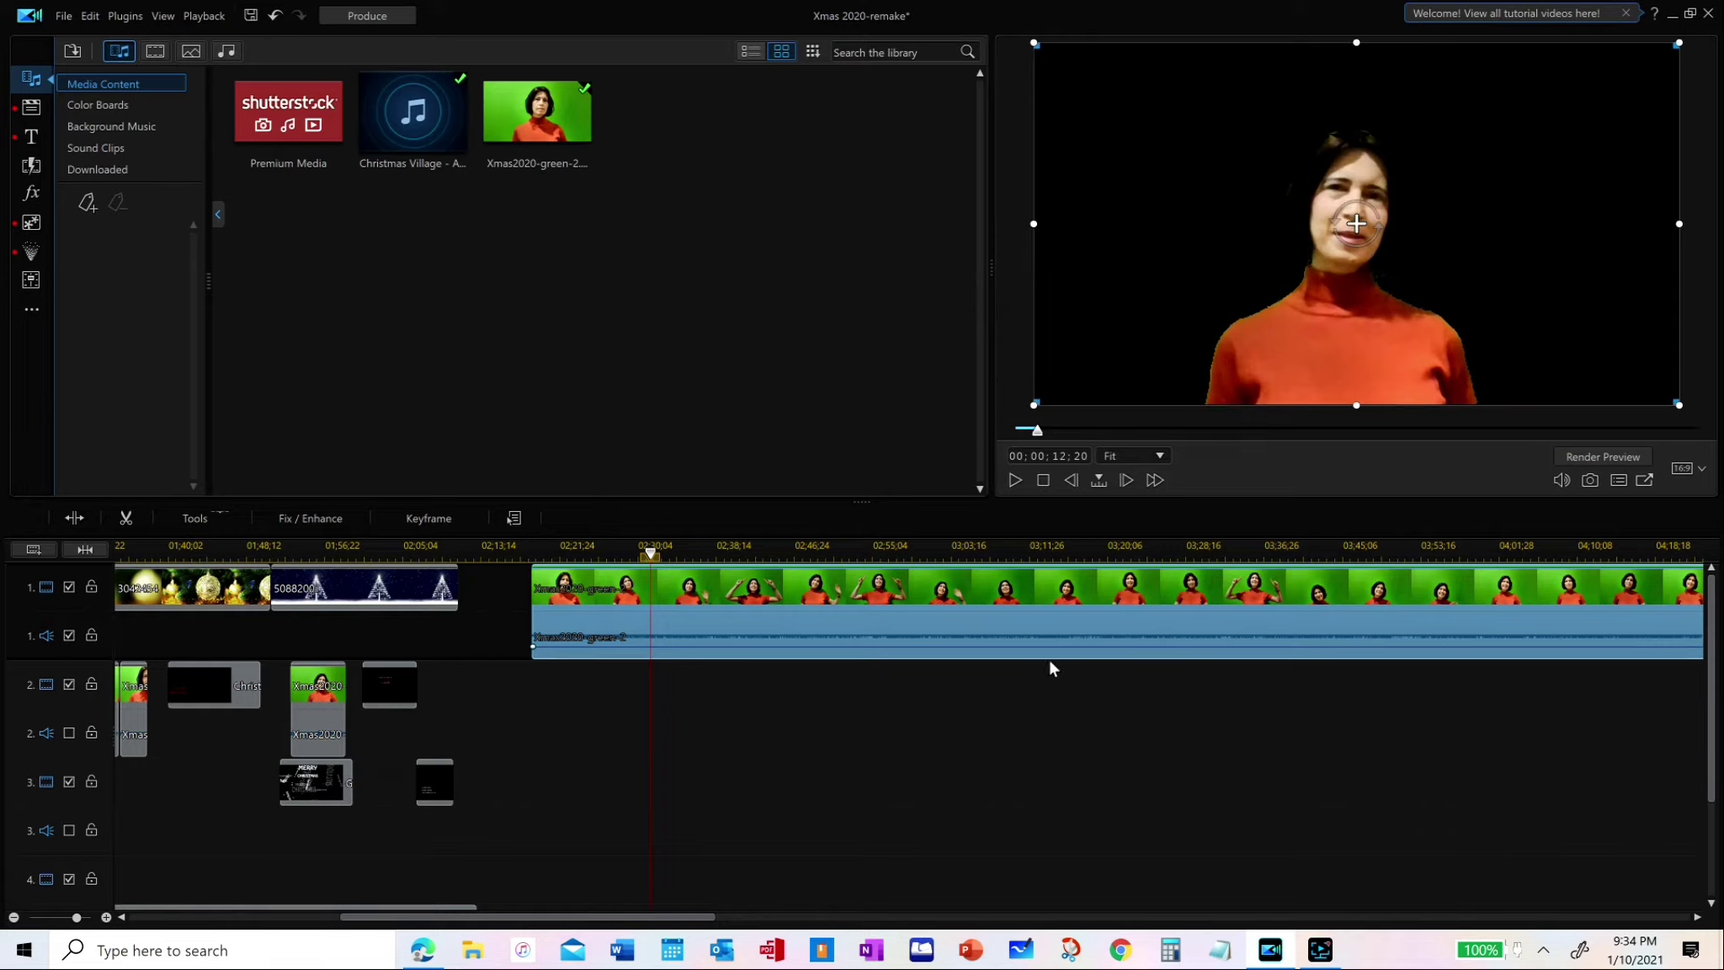
Move the keyed clip to video track 2 and paste a copy of the 5088200 Christmas-tree background onto track 1 at 00;02;28;04
{"action": "left_click_drag", "start_coordinate": [1000, 635], "coordinate": [1004, 732]}
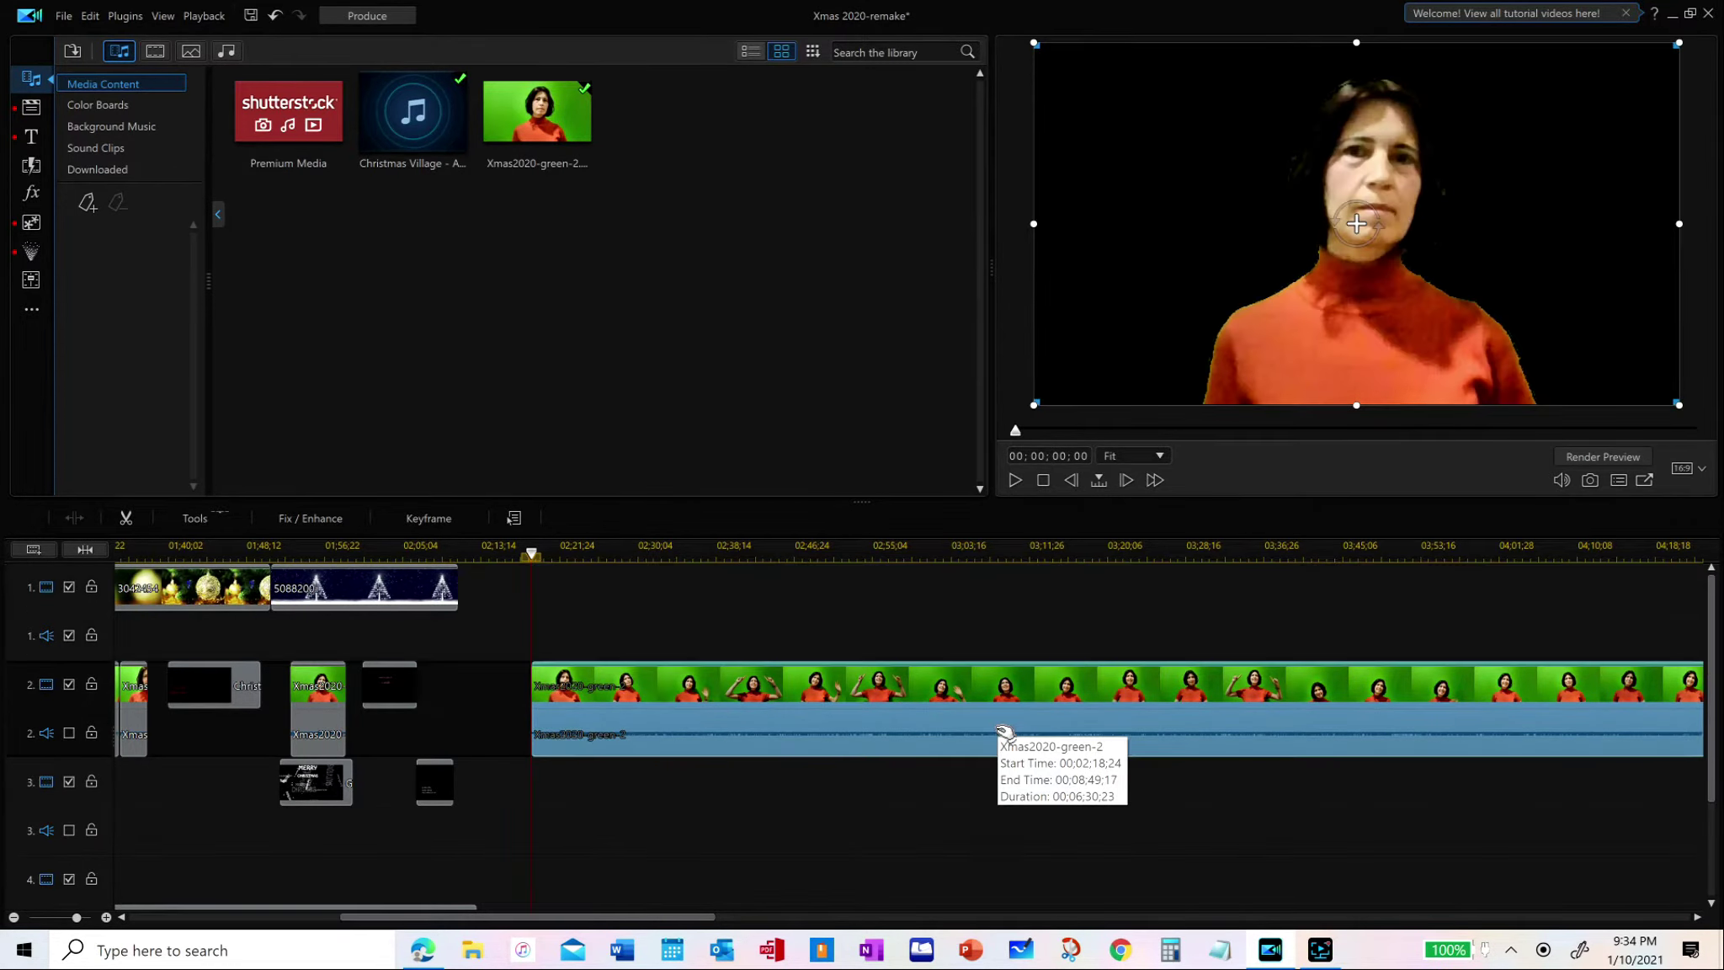
{"action": "left_click", "coordinate": [342, 591]}
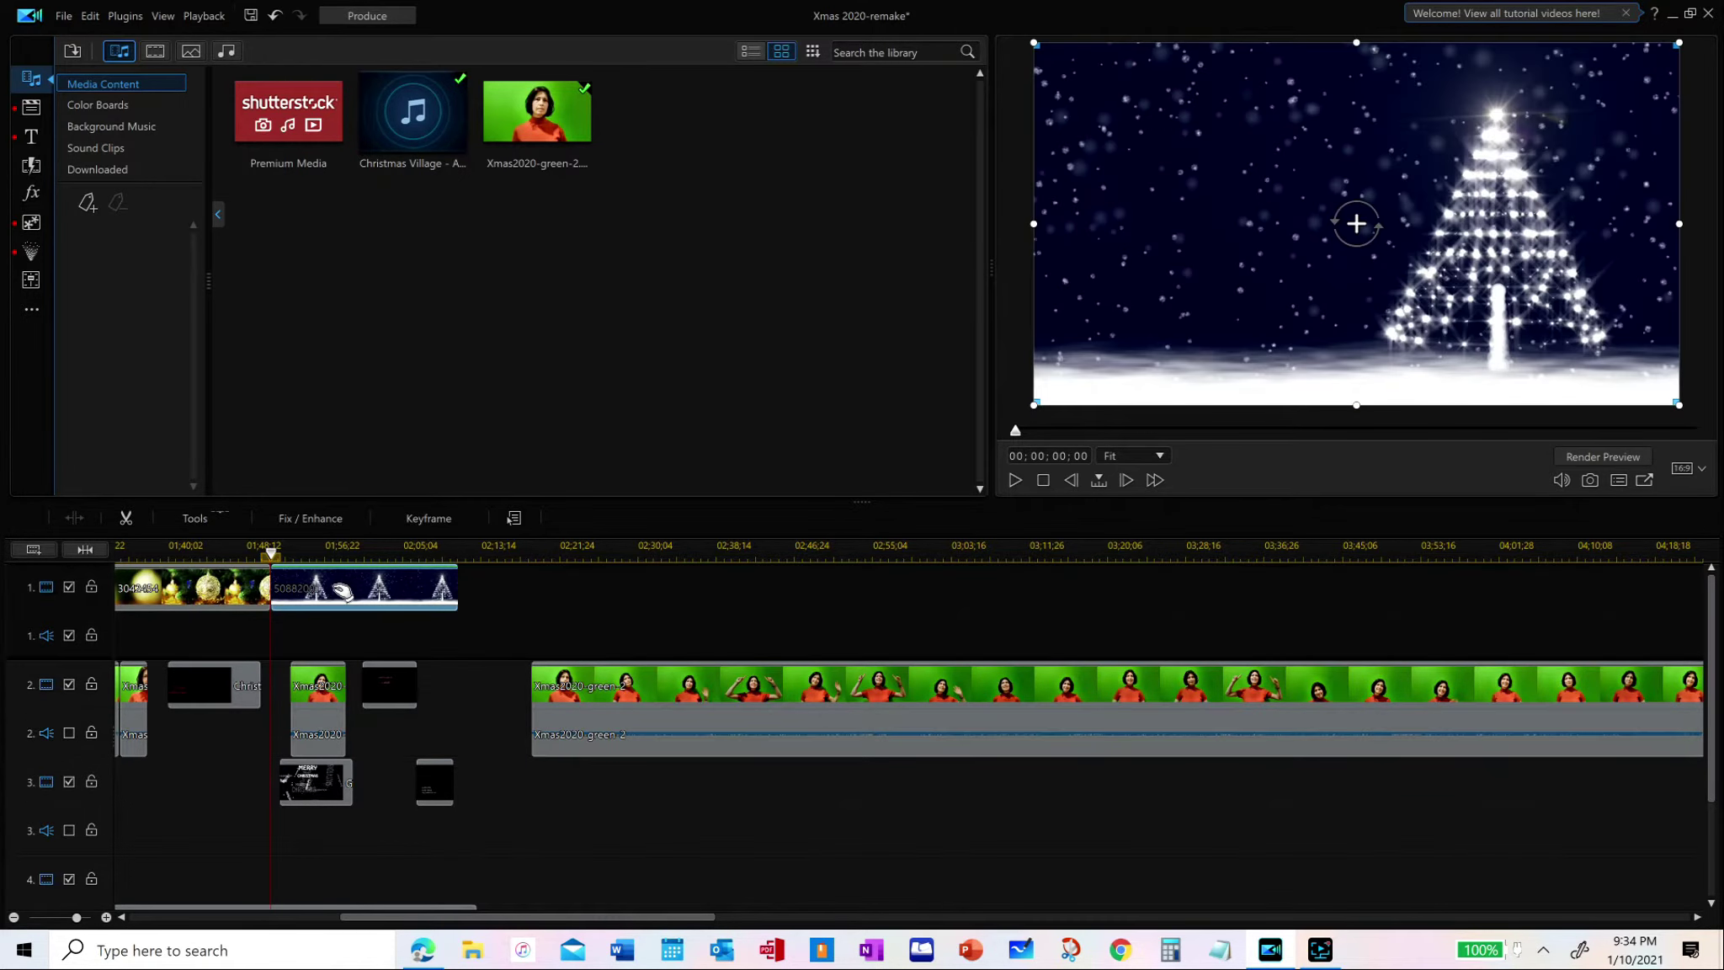
{"action": "right_click", "coordinate": [337, 594]}
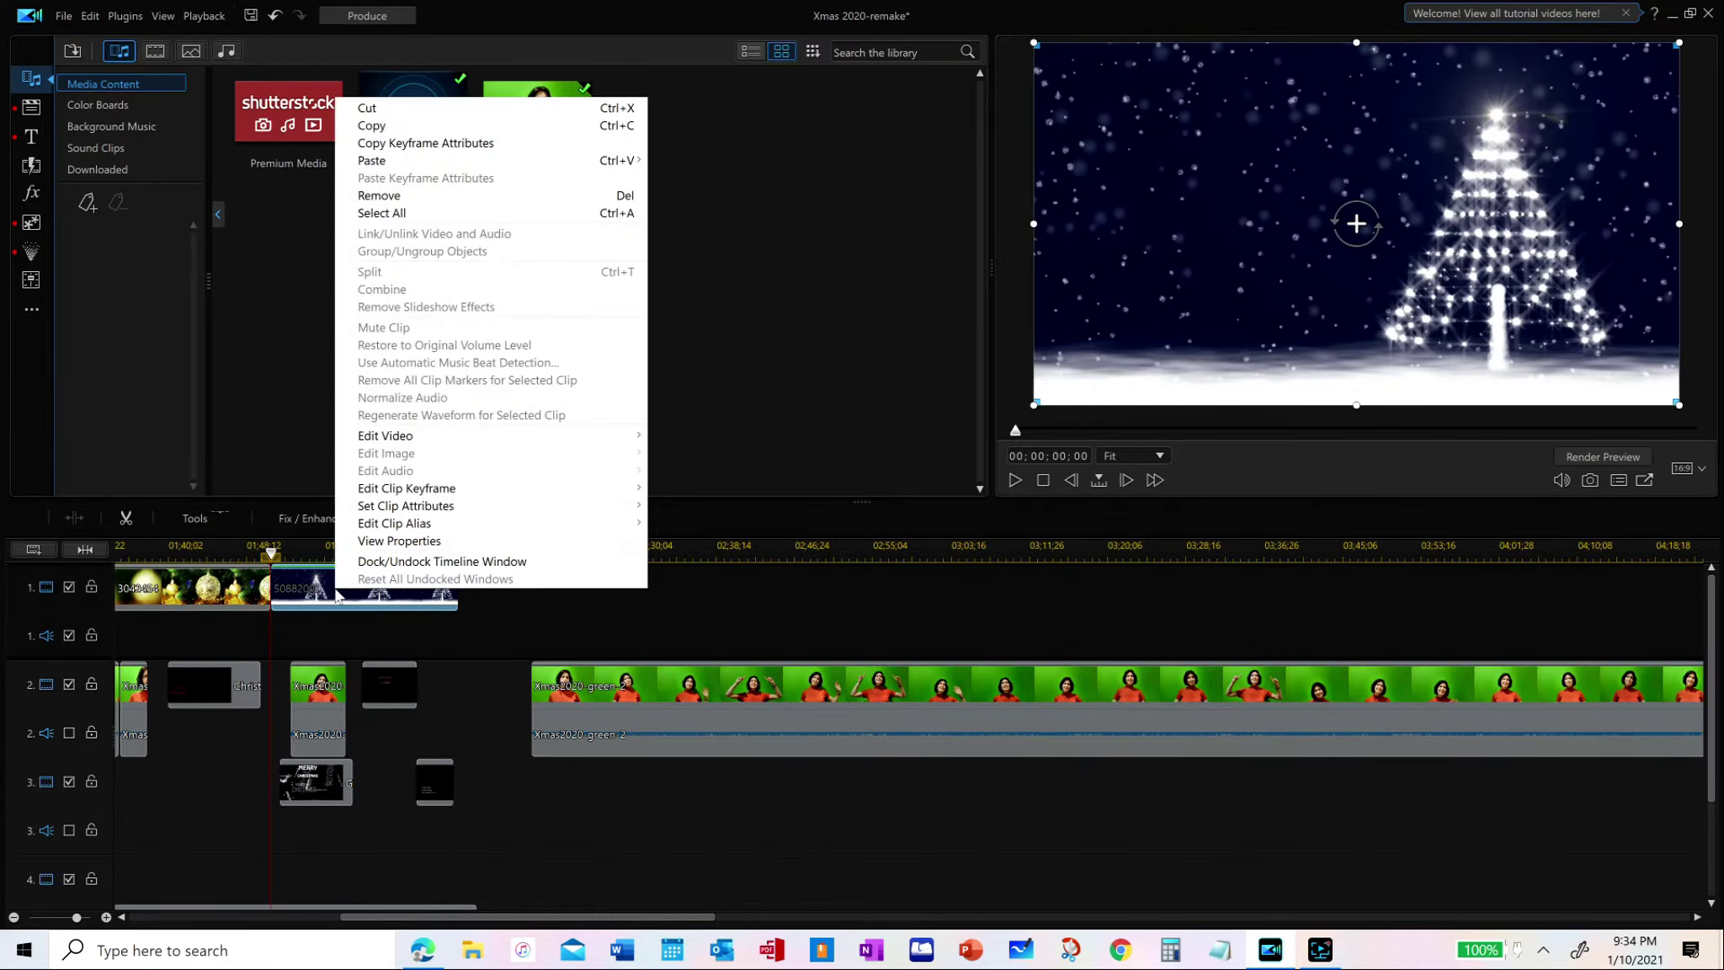
{"action": "left_click", "coordinate": [393, 128]}
{"action": "left_click", "coordinate": [619, 551]}
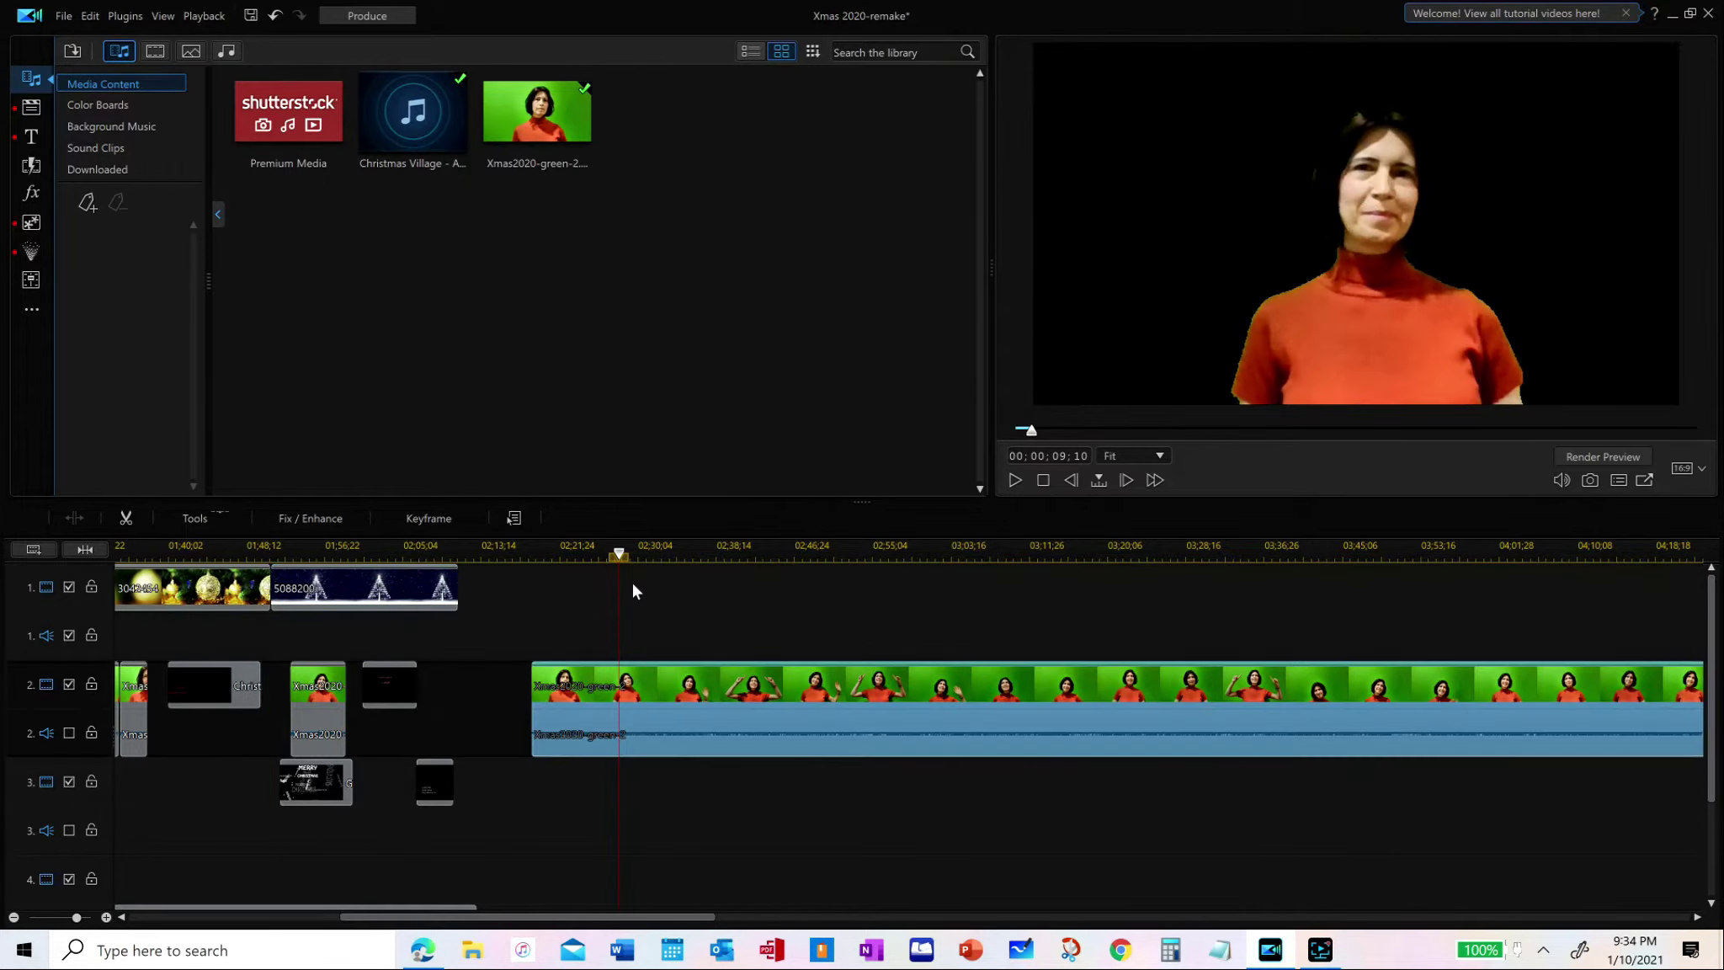
{"action": "right_click", "coordinate": [633, 584]}
{"action": "mouse_move", "coordinate": [684, 599]}
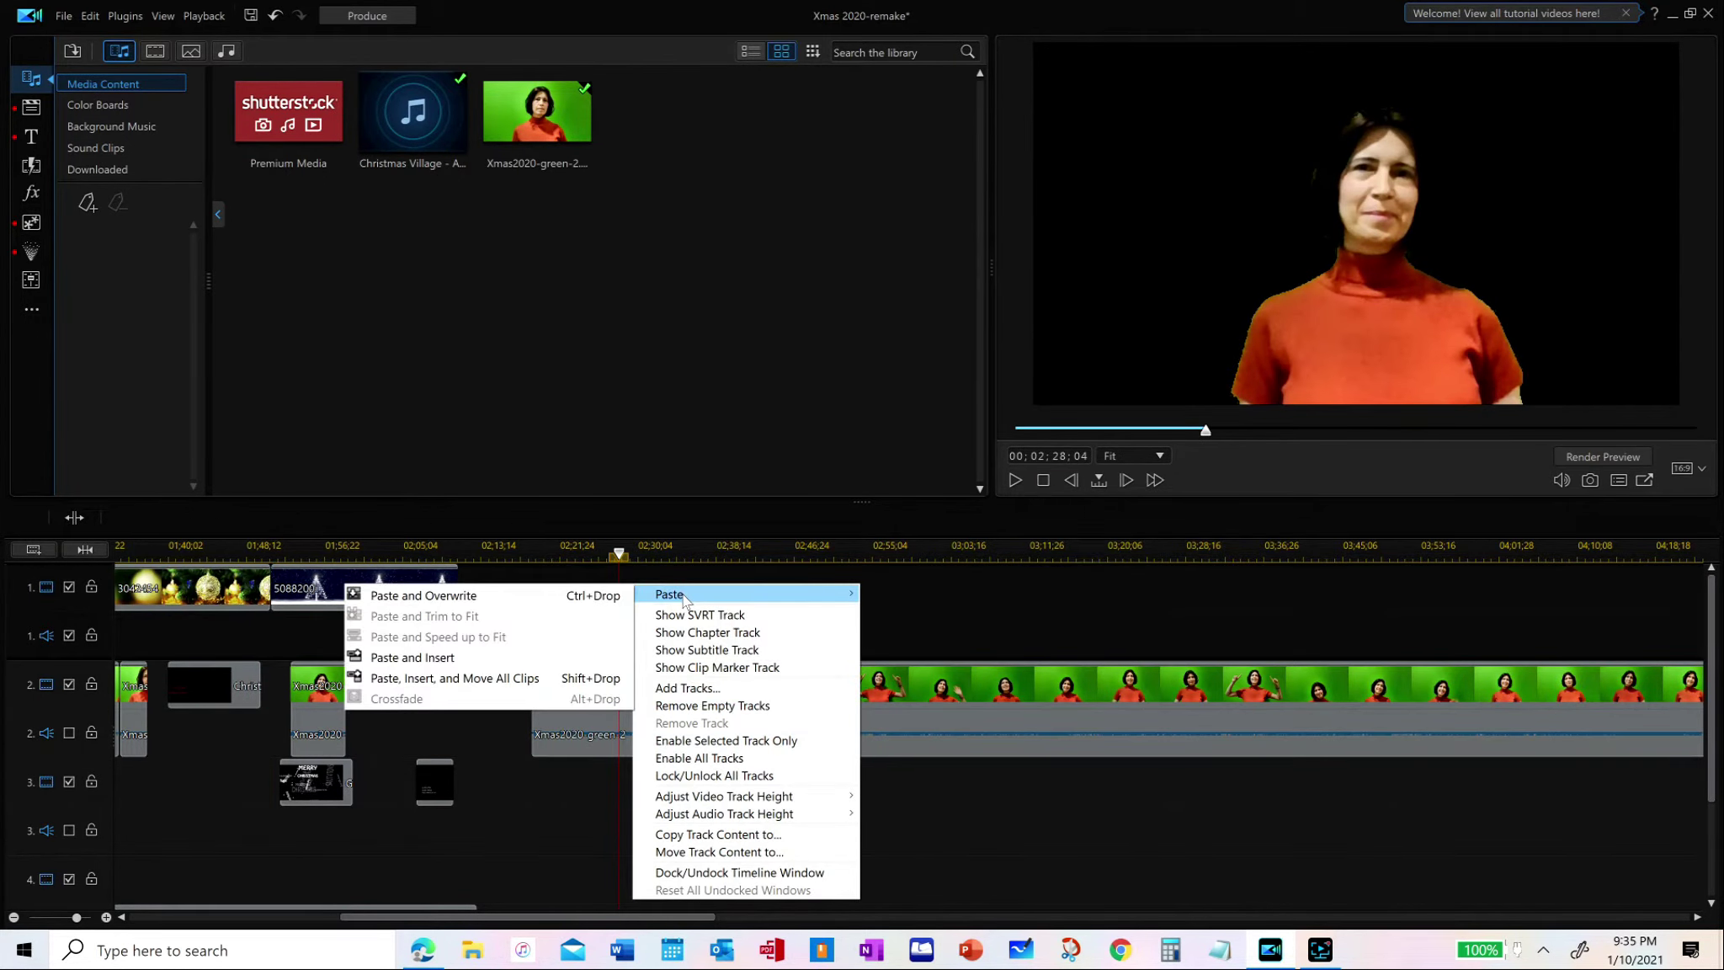
{"action": "left_click", "coordinate": [578, 604]}
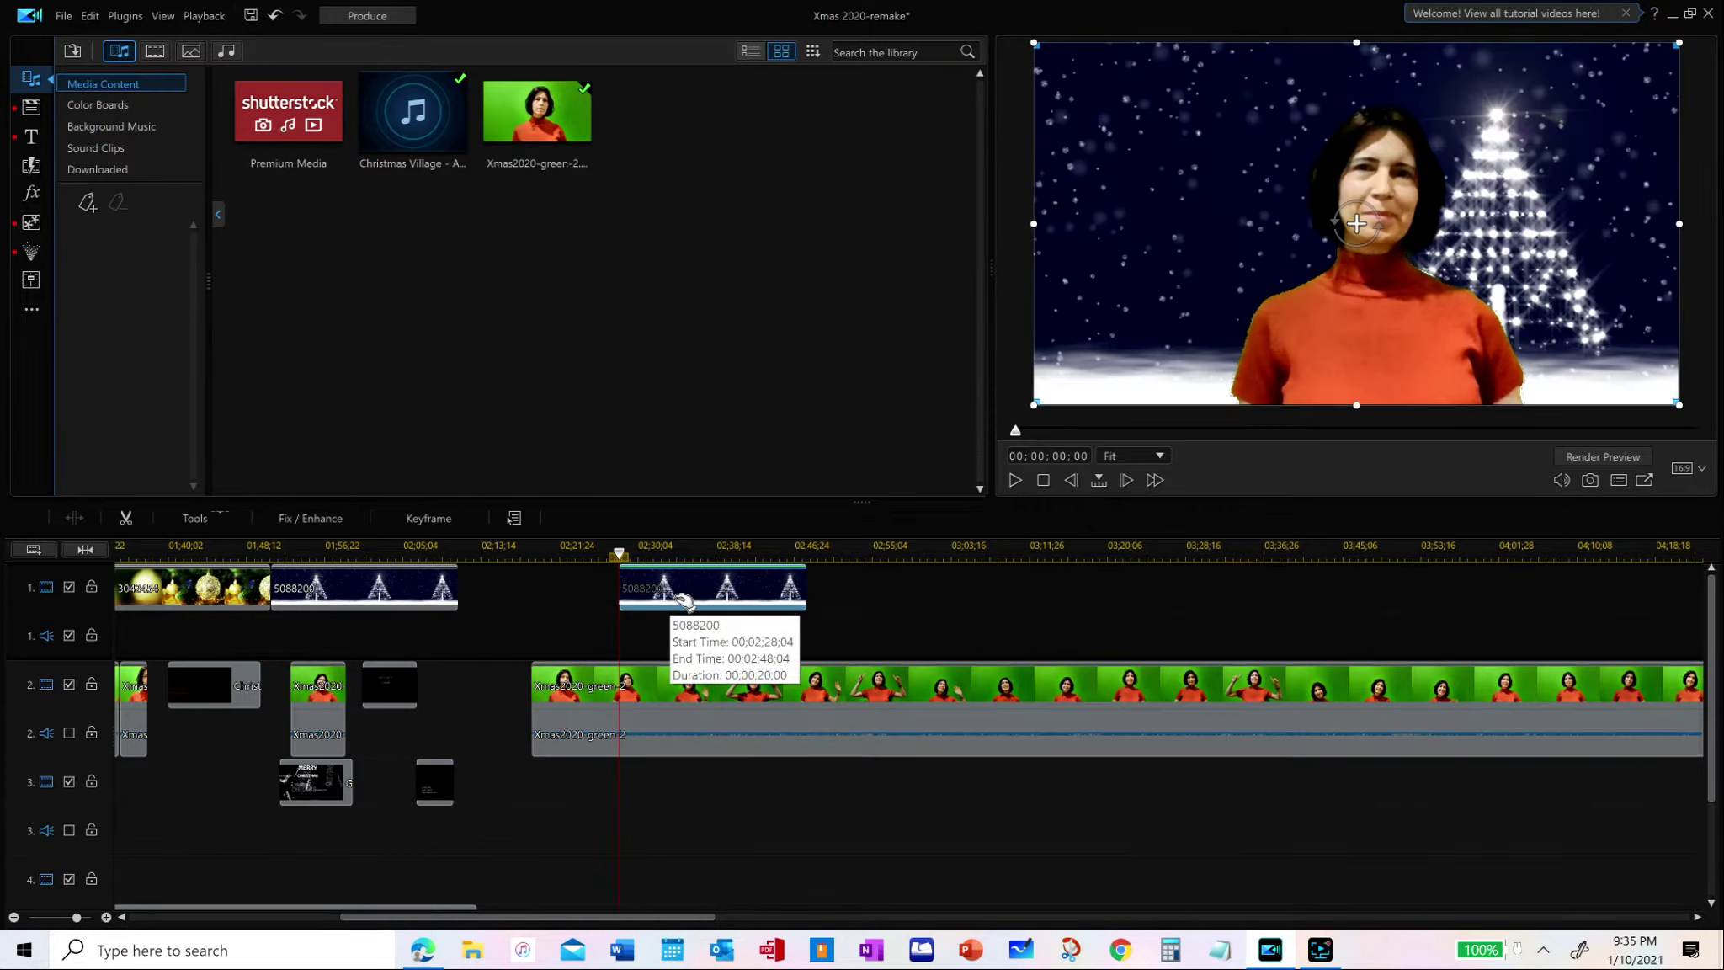
Scale down the keyed woman and reposition her in the lower-left of the frame beside the tree, playing back the composite
{"action": "left_click", "coordinate": [1014, 479]}
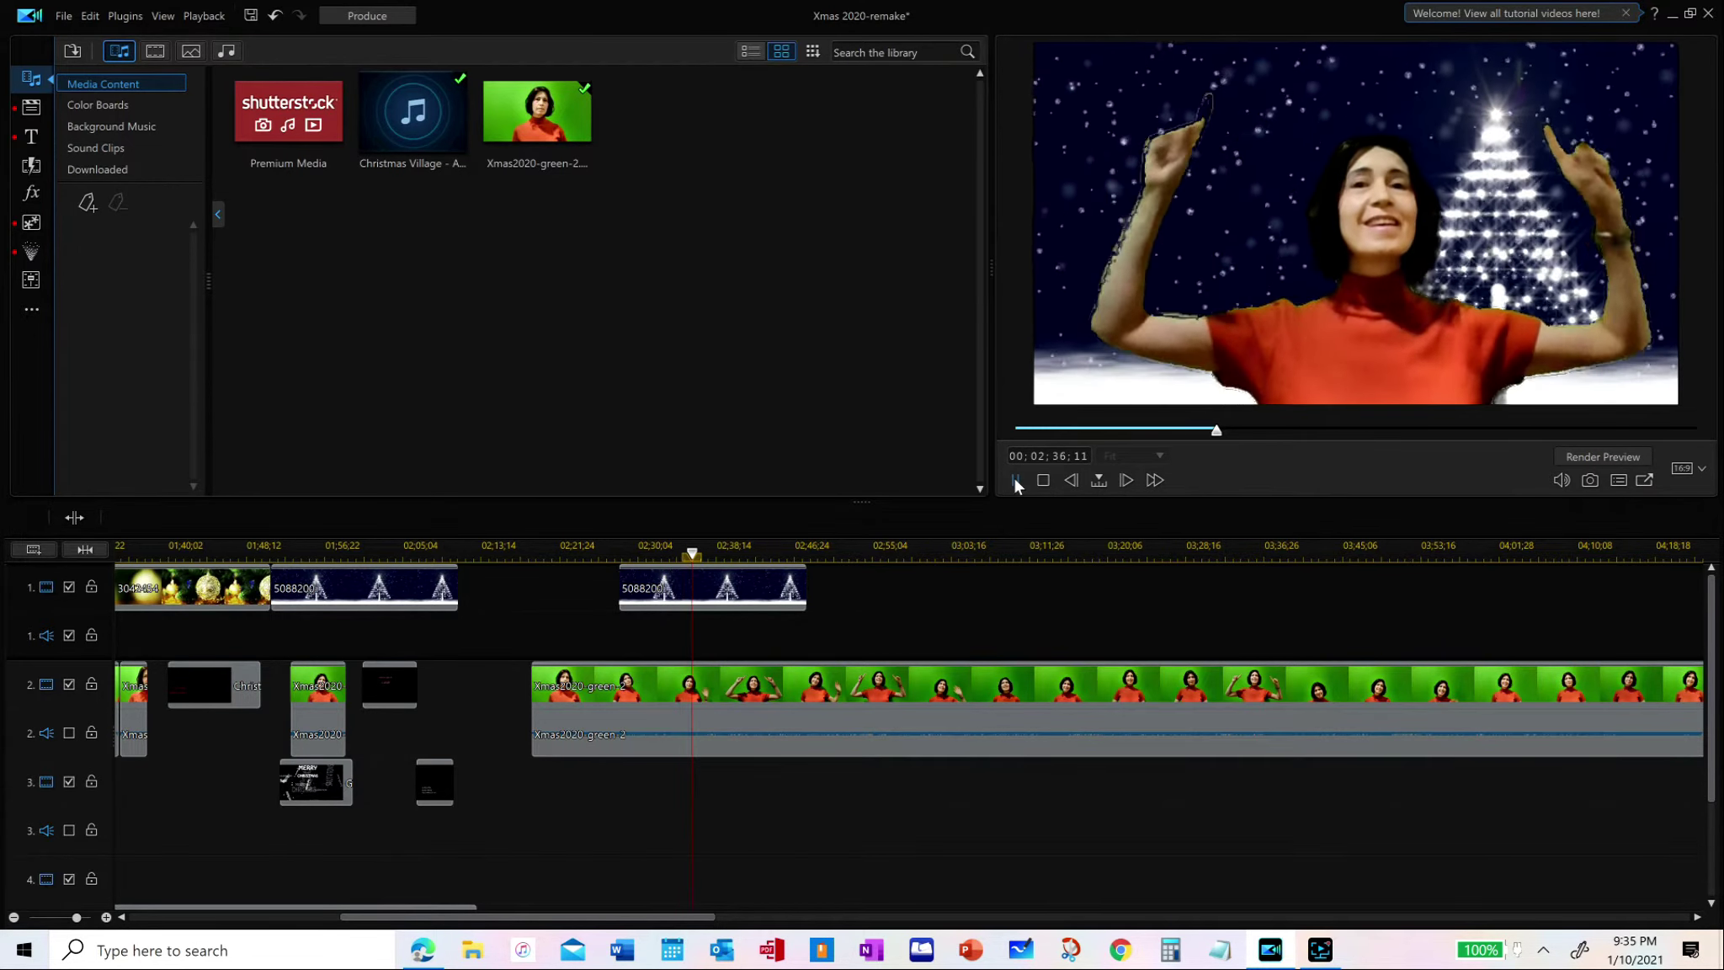
{"action": "left_click", "coordinate": [1015, 480]}
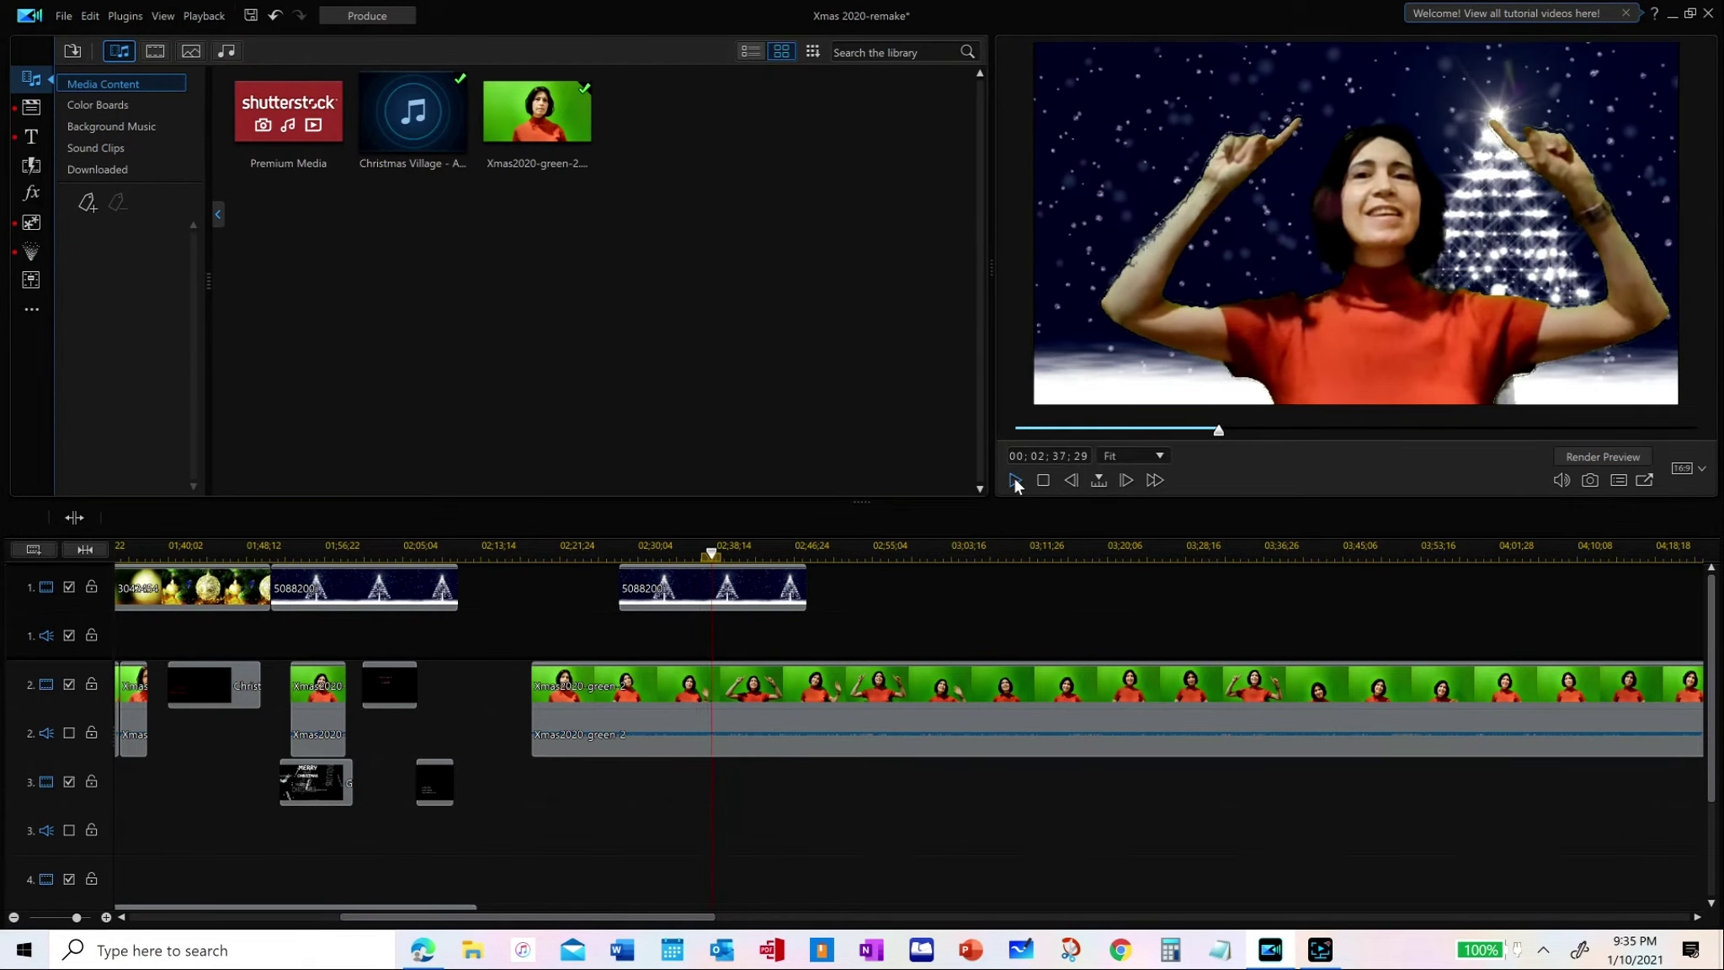
{"action": "left_click", "coordinate": [741, 692]}
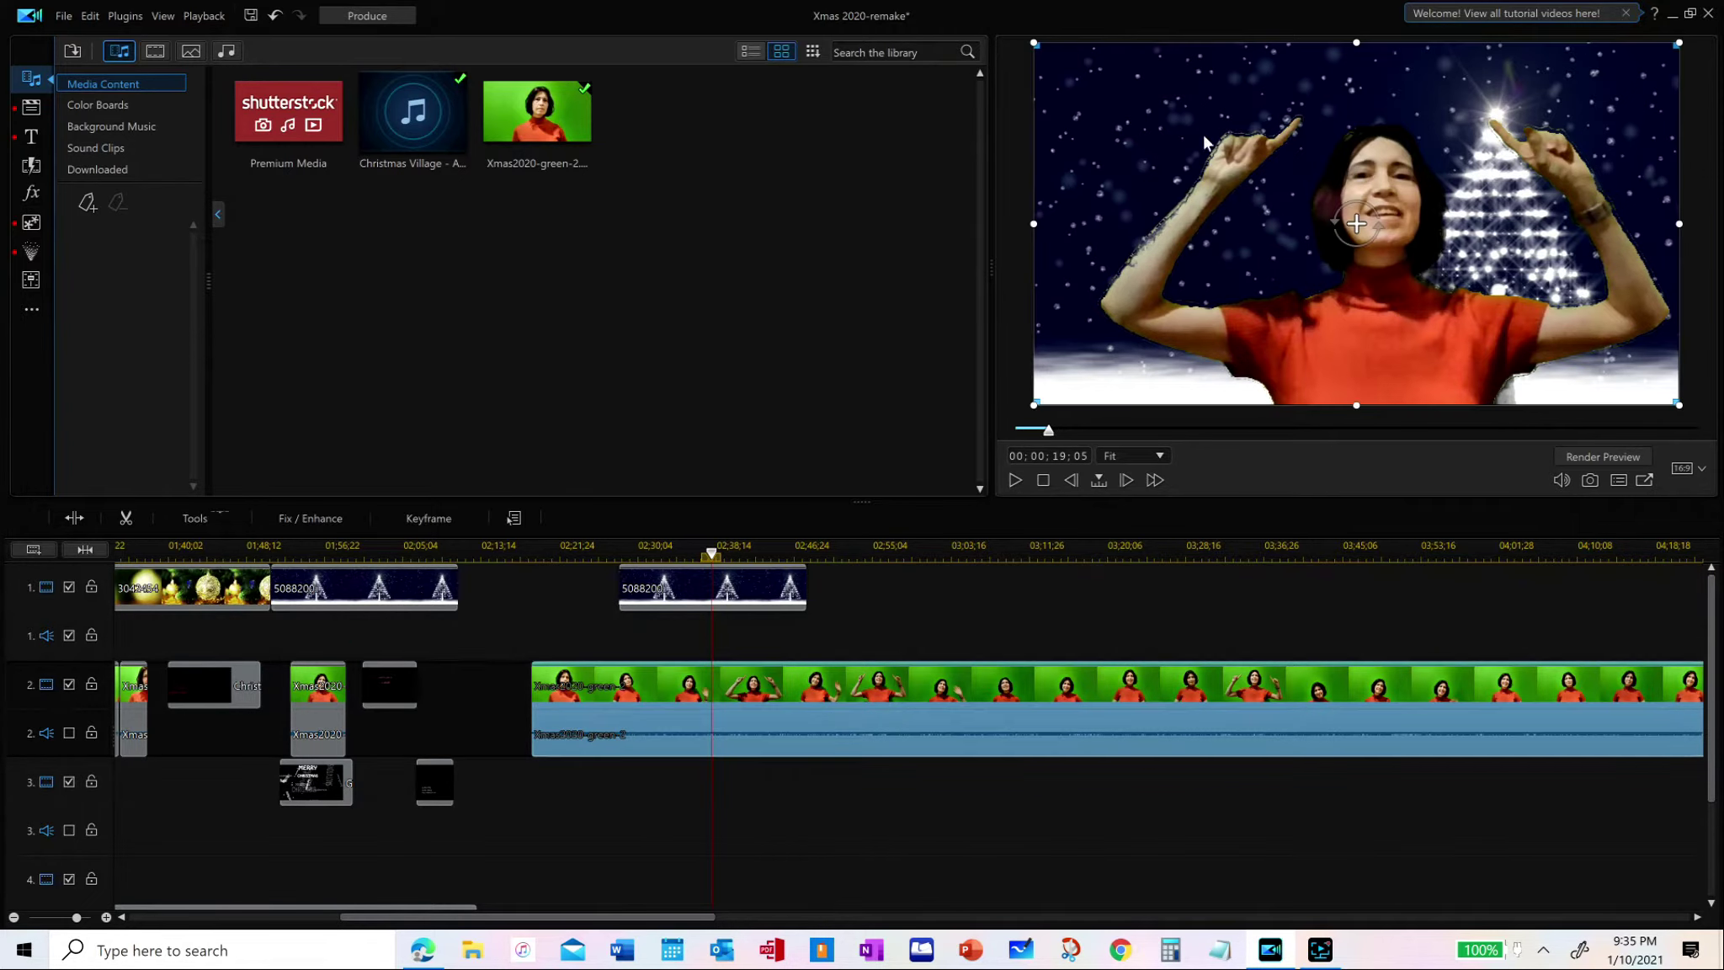
{"action": "left_click_drag", "start_coordinate": [1260, 127], "coordinate": [1180, 219]}
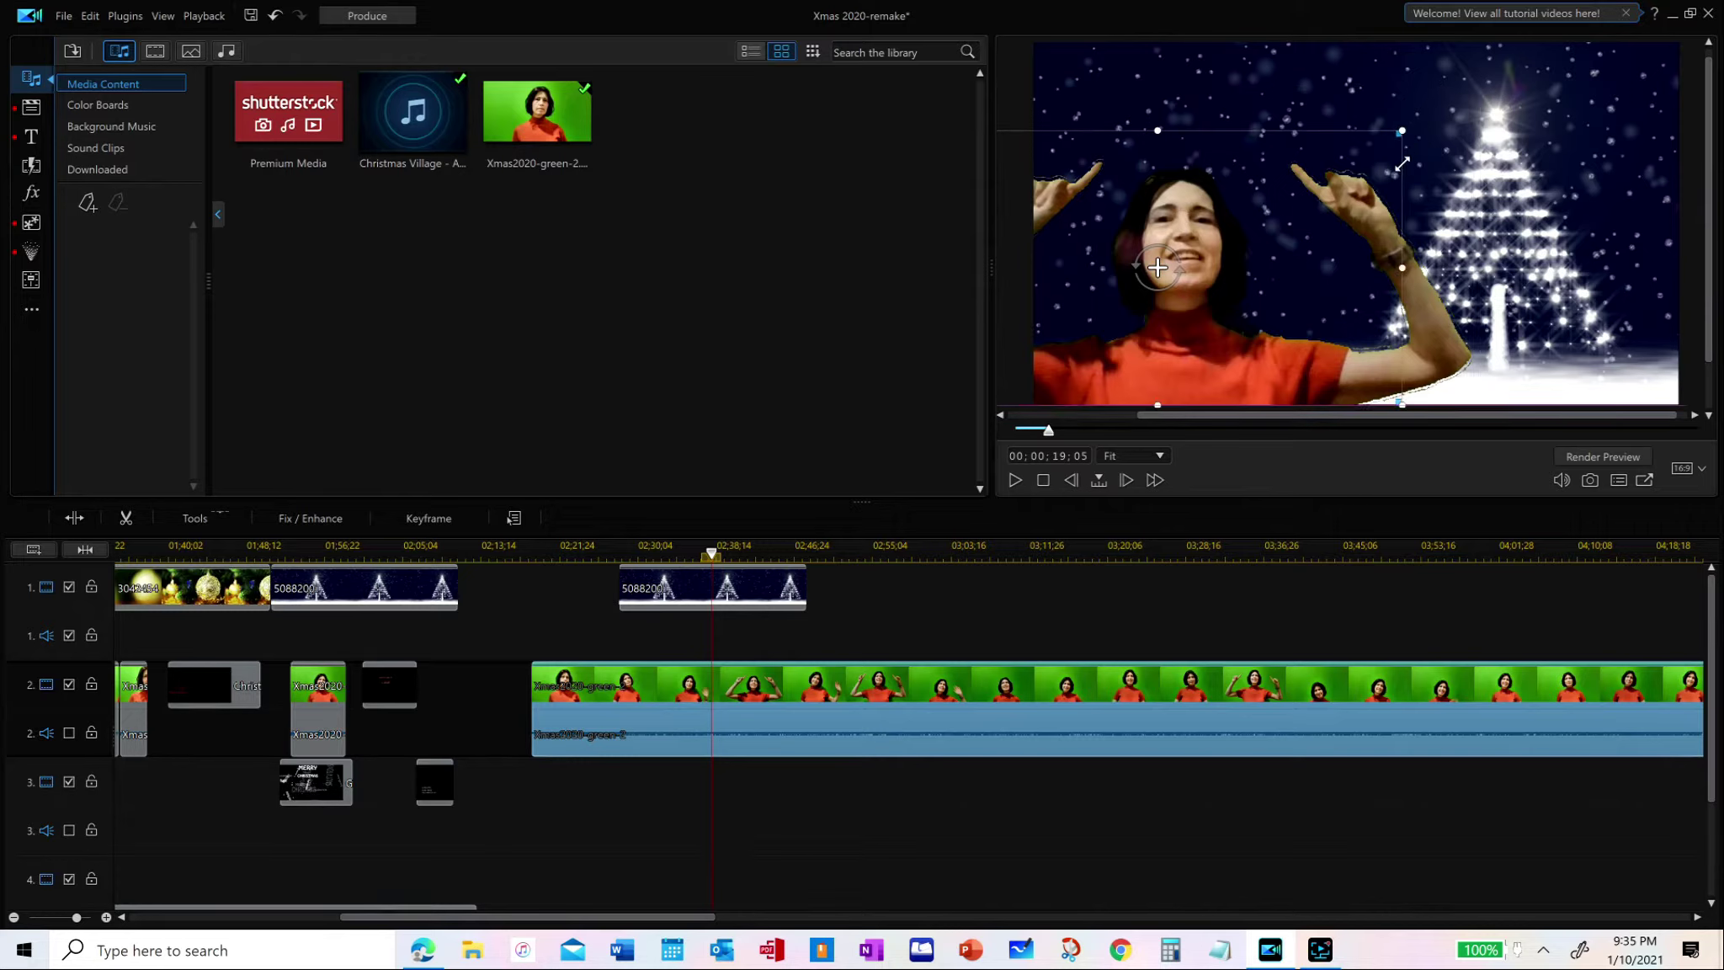
{"action": "left_click_drag", "start_coordinate": [1368, 184], "coordinate": [1355, 206]}
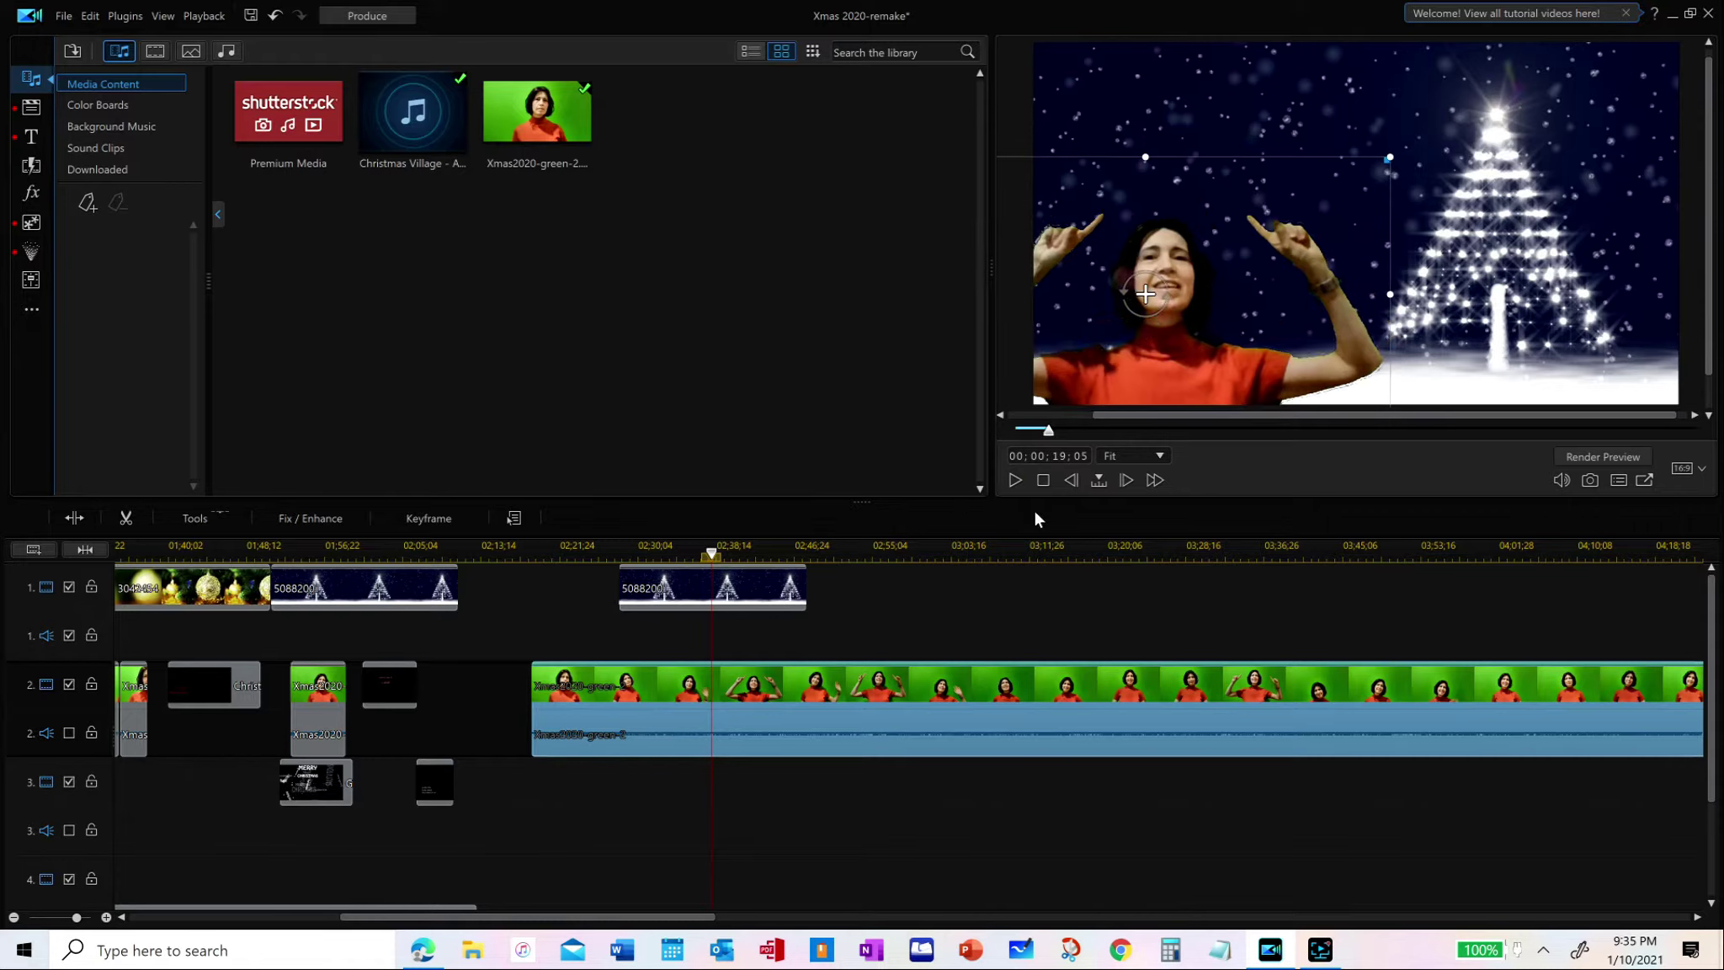
{"action": "left_click", "coordinate": [1014, 480]}
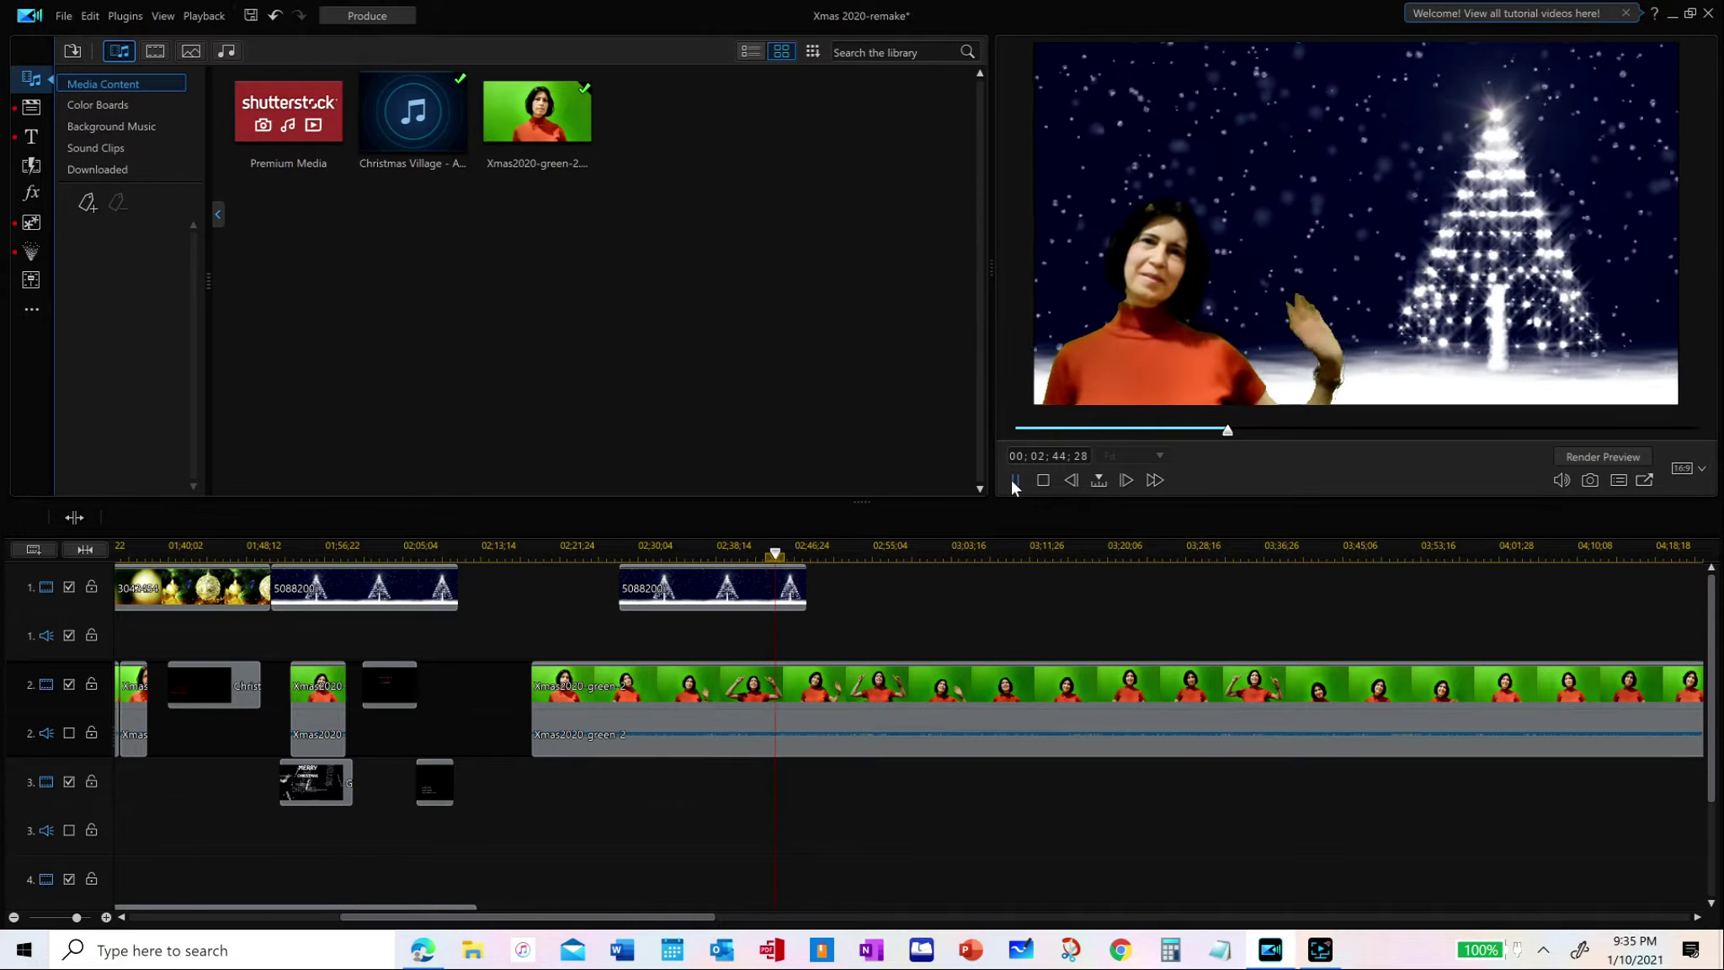
{"action": "left_click", "coordinate": [1012, 480]}
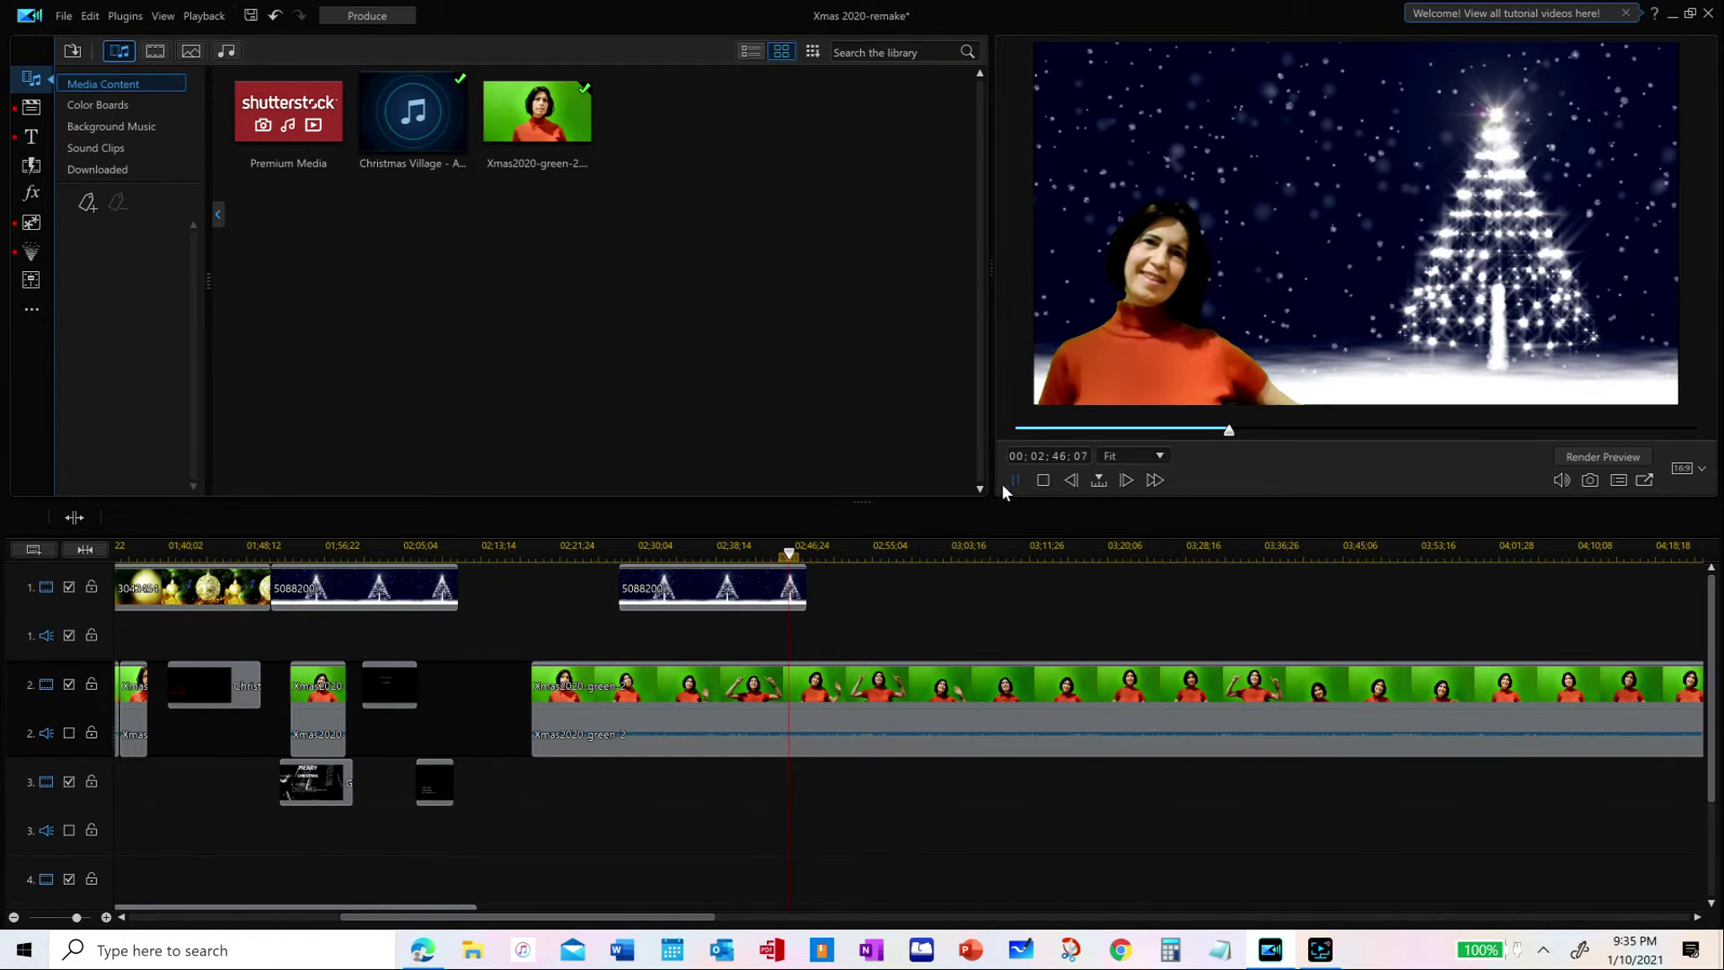
Play back the earlier Merry Christmas scene from its particle clip on track 3 to examine the layered effect
{"action": "left_click", "coordinate": [324, 789]}
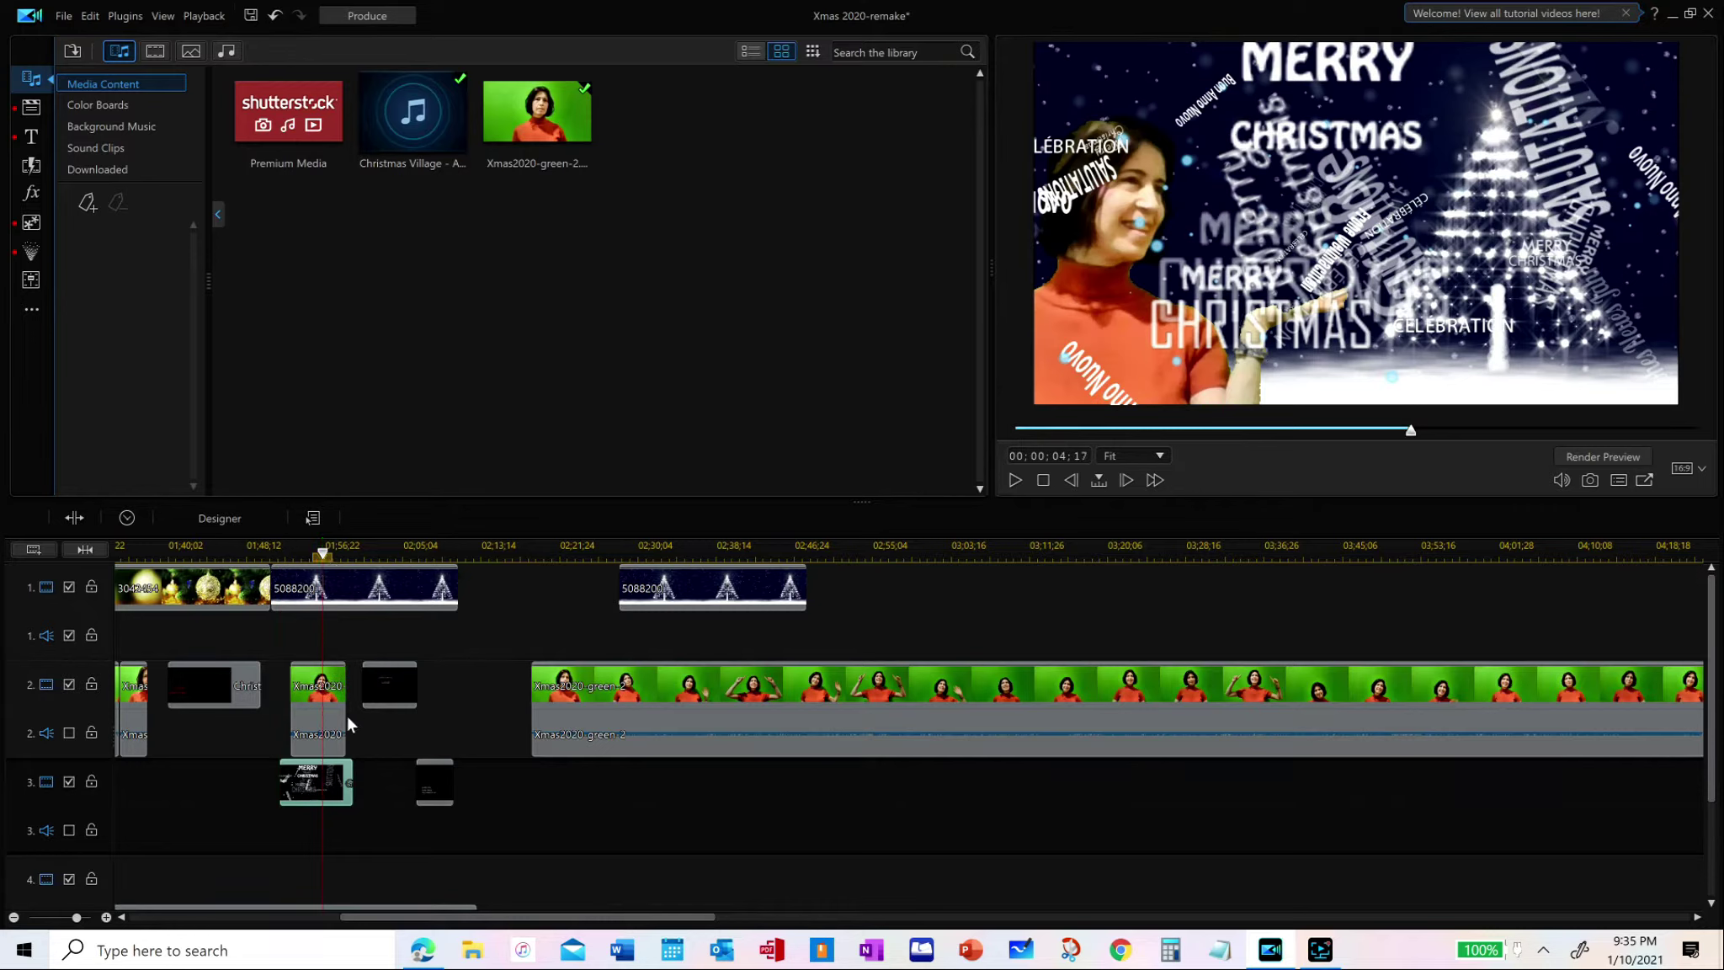
{"action": "left_click", "coordinate": [1015, 481]}
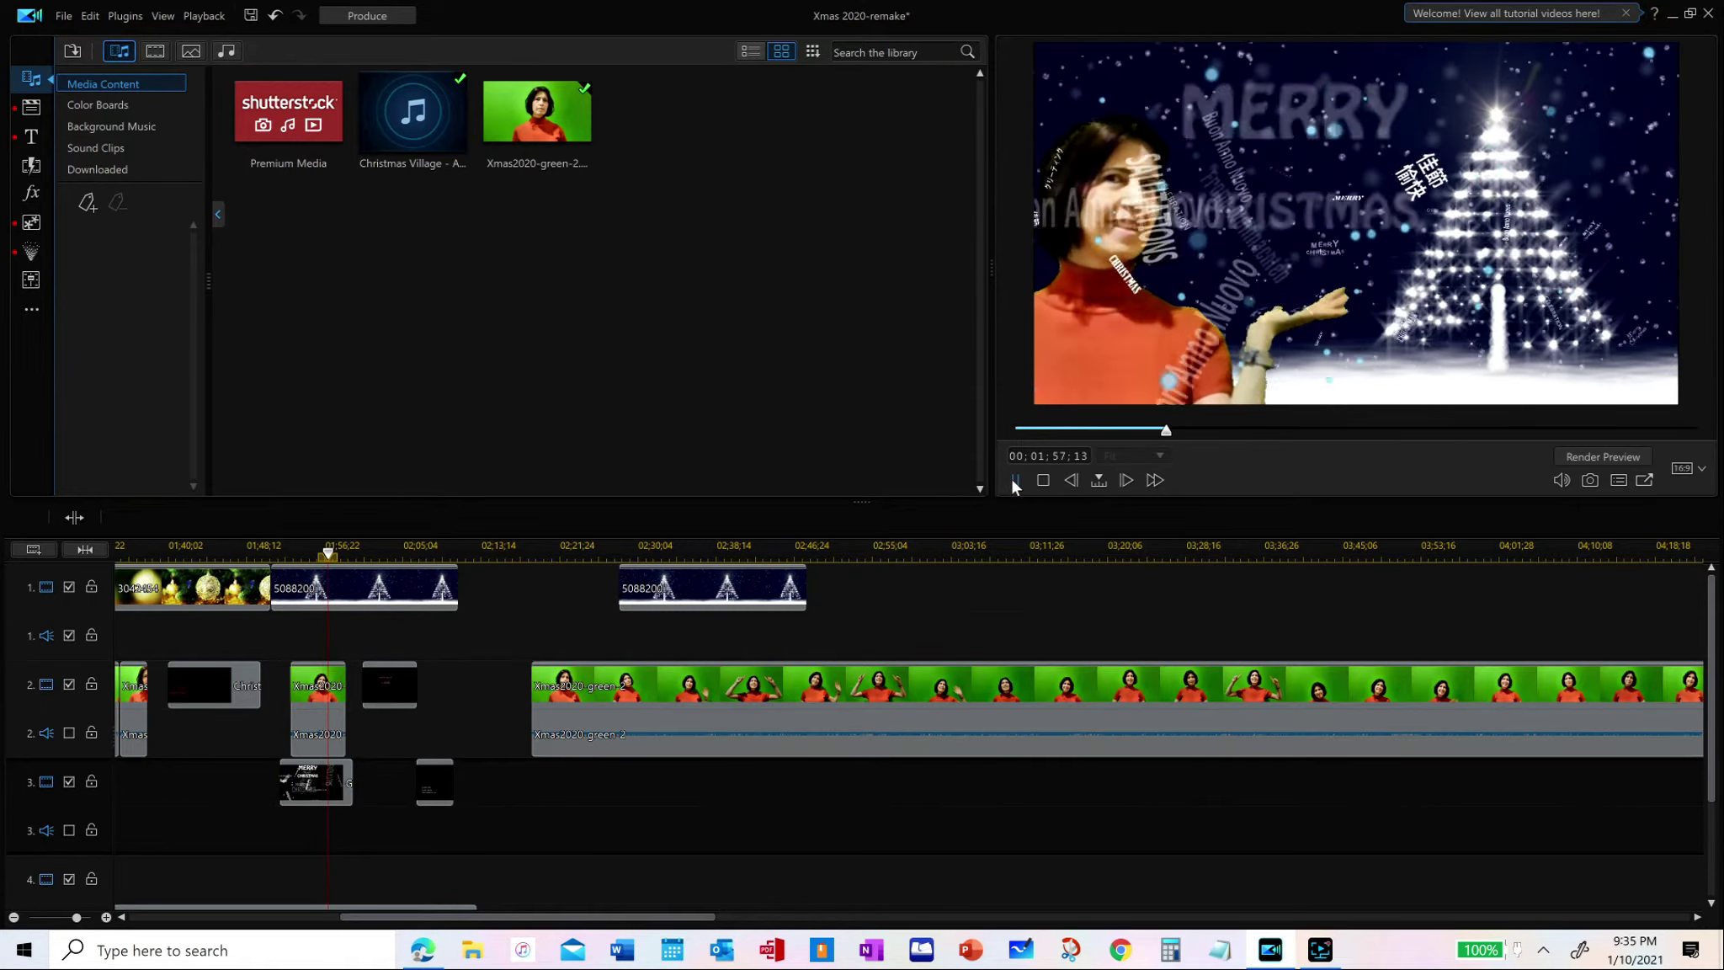
Browse the project, transition and PiP object libraries, examining the objects in Holiday Pack Vol.5, v6, Vol. 7, Vol. 8 and Vol. 9
{"action": "left_click", "coordinate": [31, 114]}
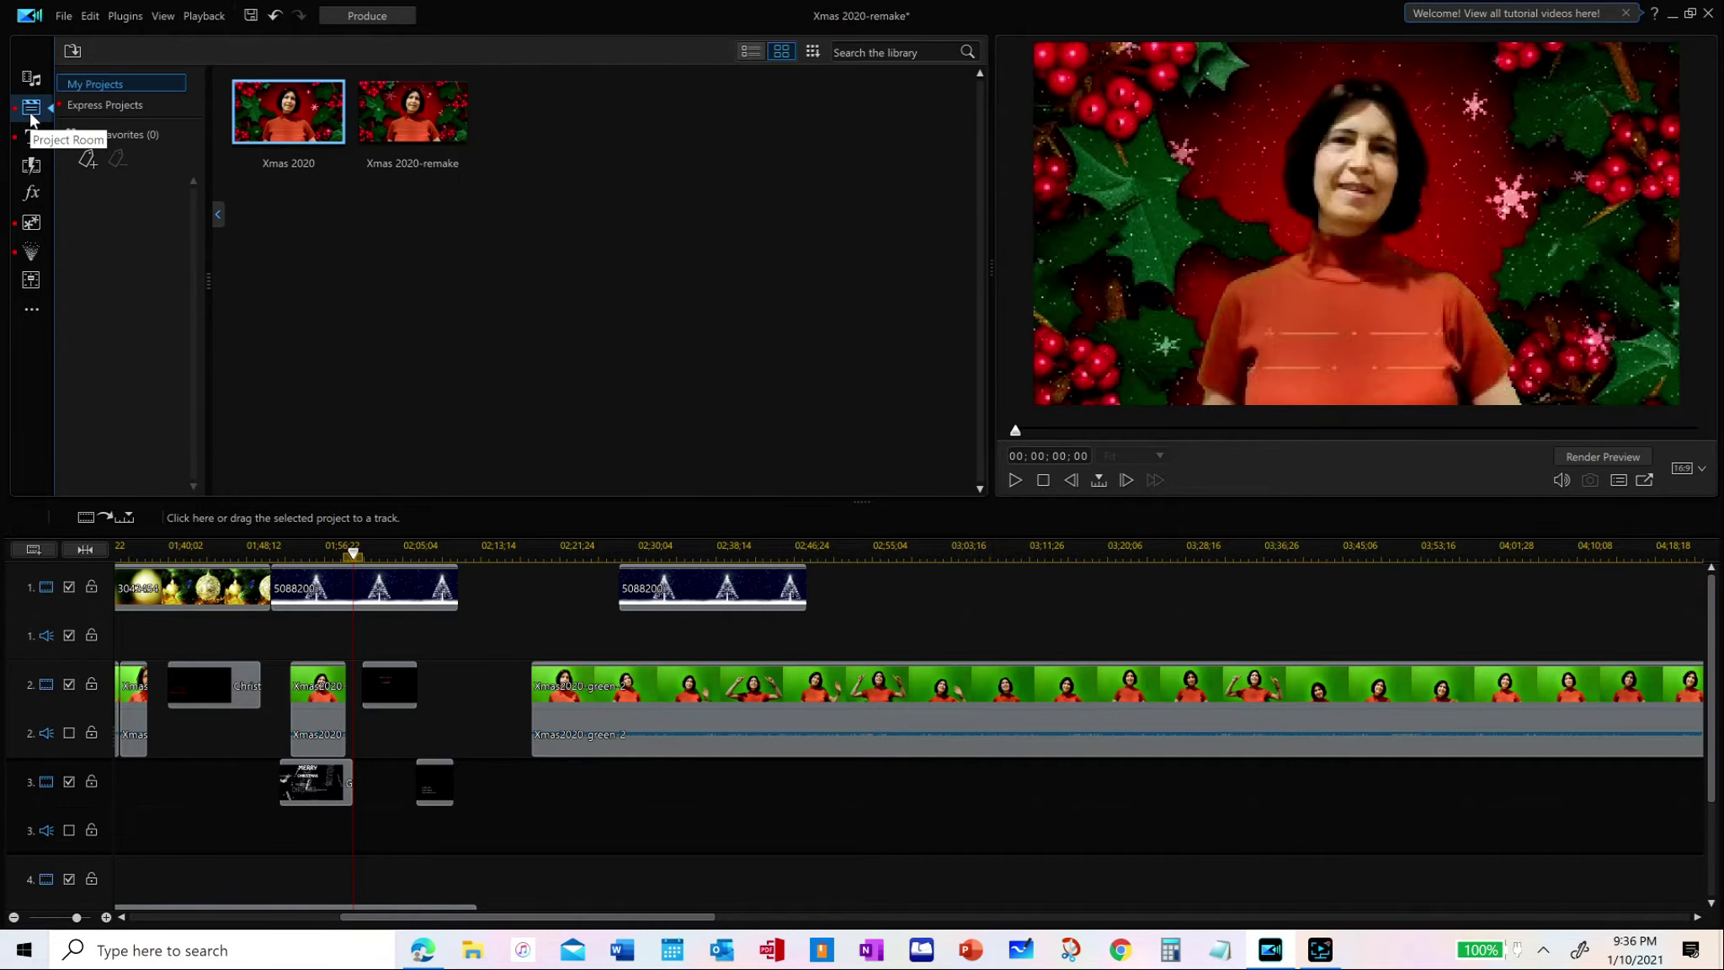
{"action": "left_click", "coordinate": [32, 166]}
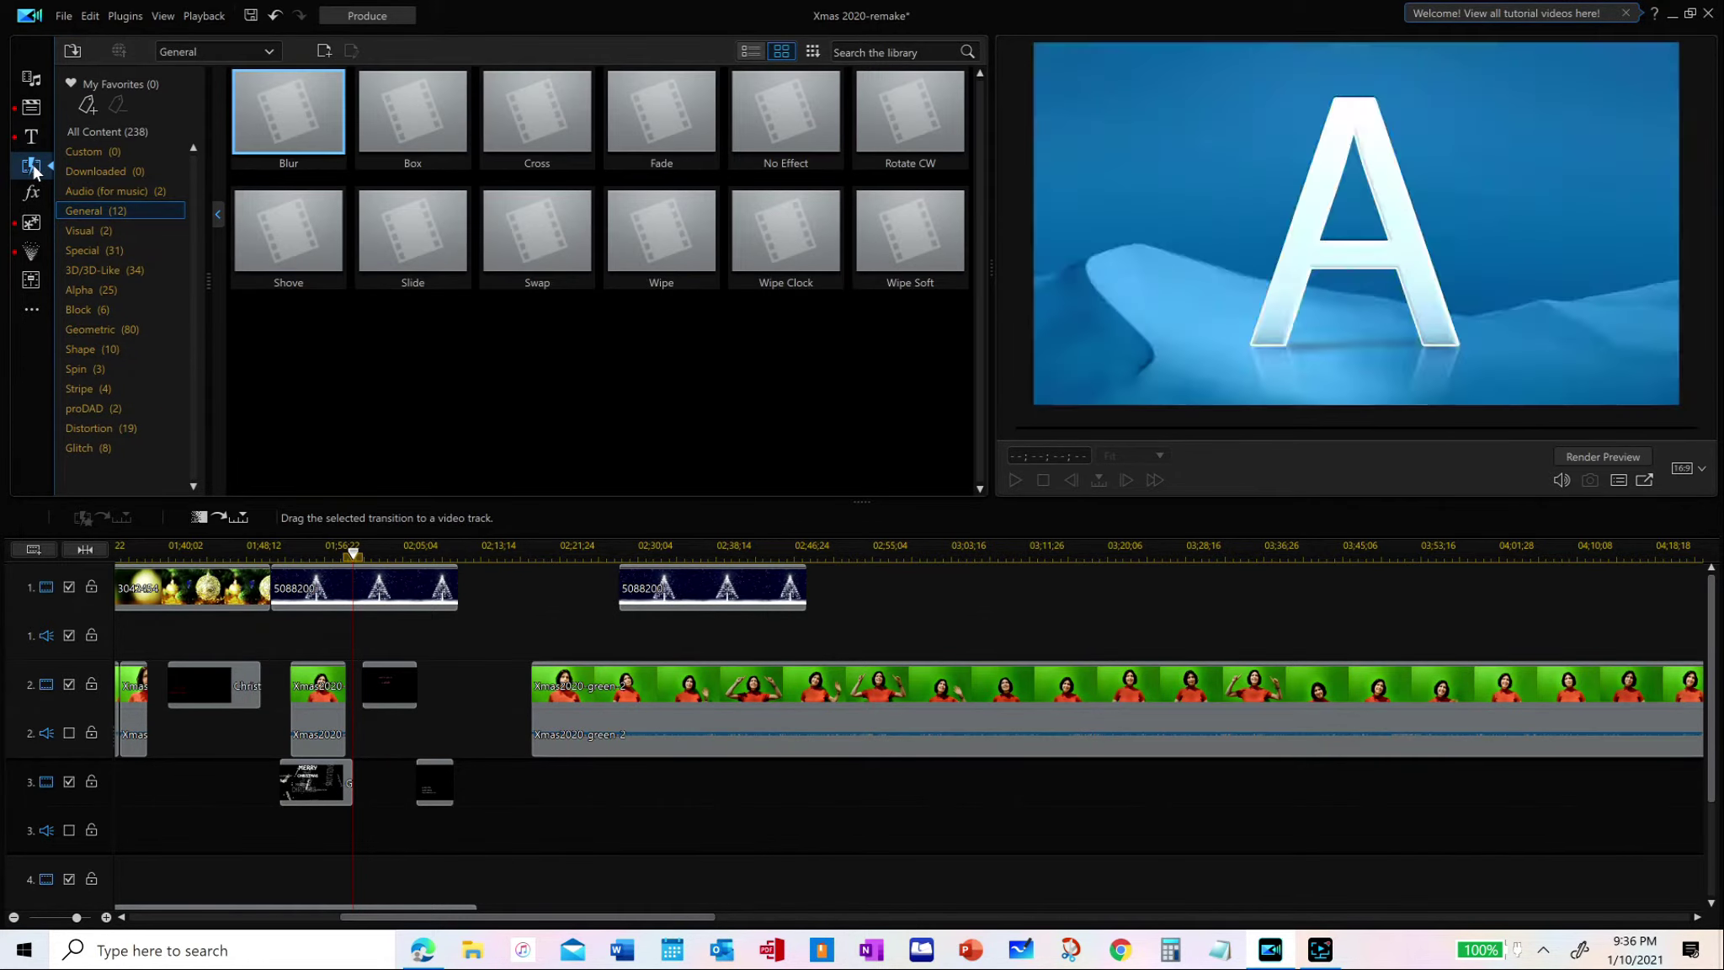
{"action": "left_click", "coordinate": [33, 192]}
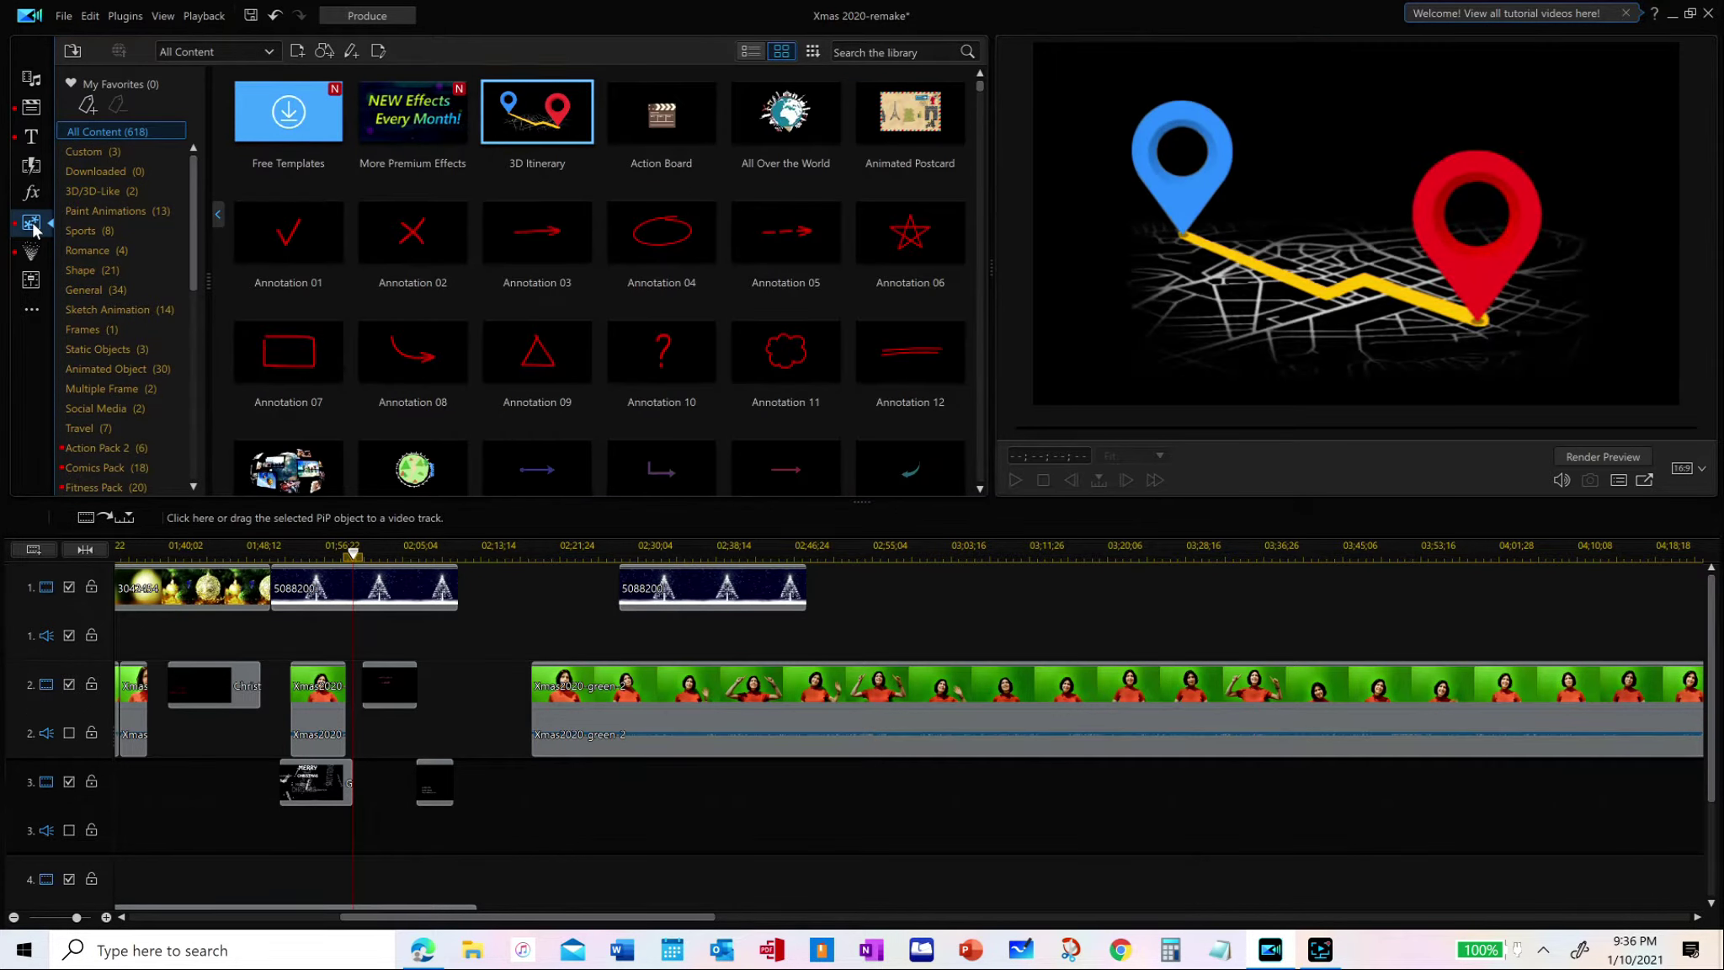
{"action": "scroll", "coordinate": [198, 225], "scroll_direction": "down", "scroll_amount": 1}
{"action": "scroll", "coordinate": [199, 225], "scroll_direction": "down", "scroll_amount": 5}
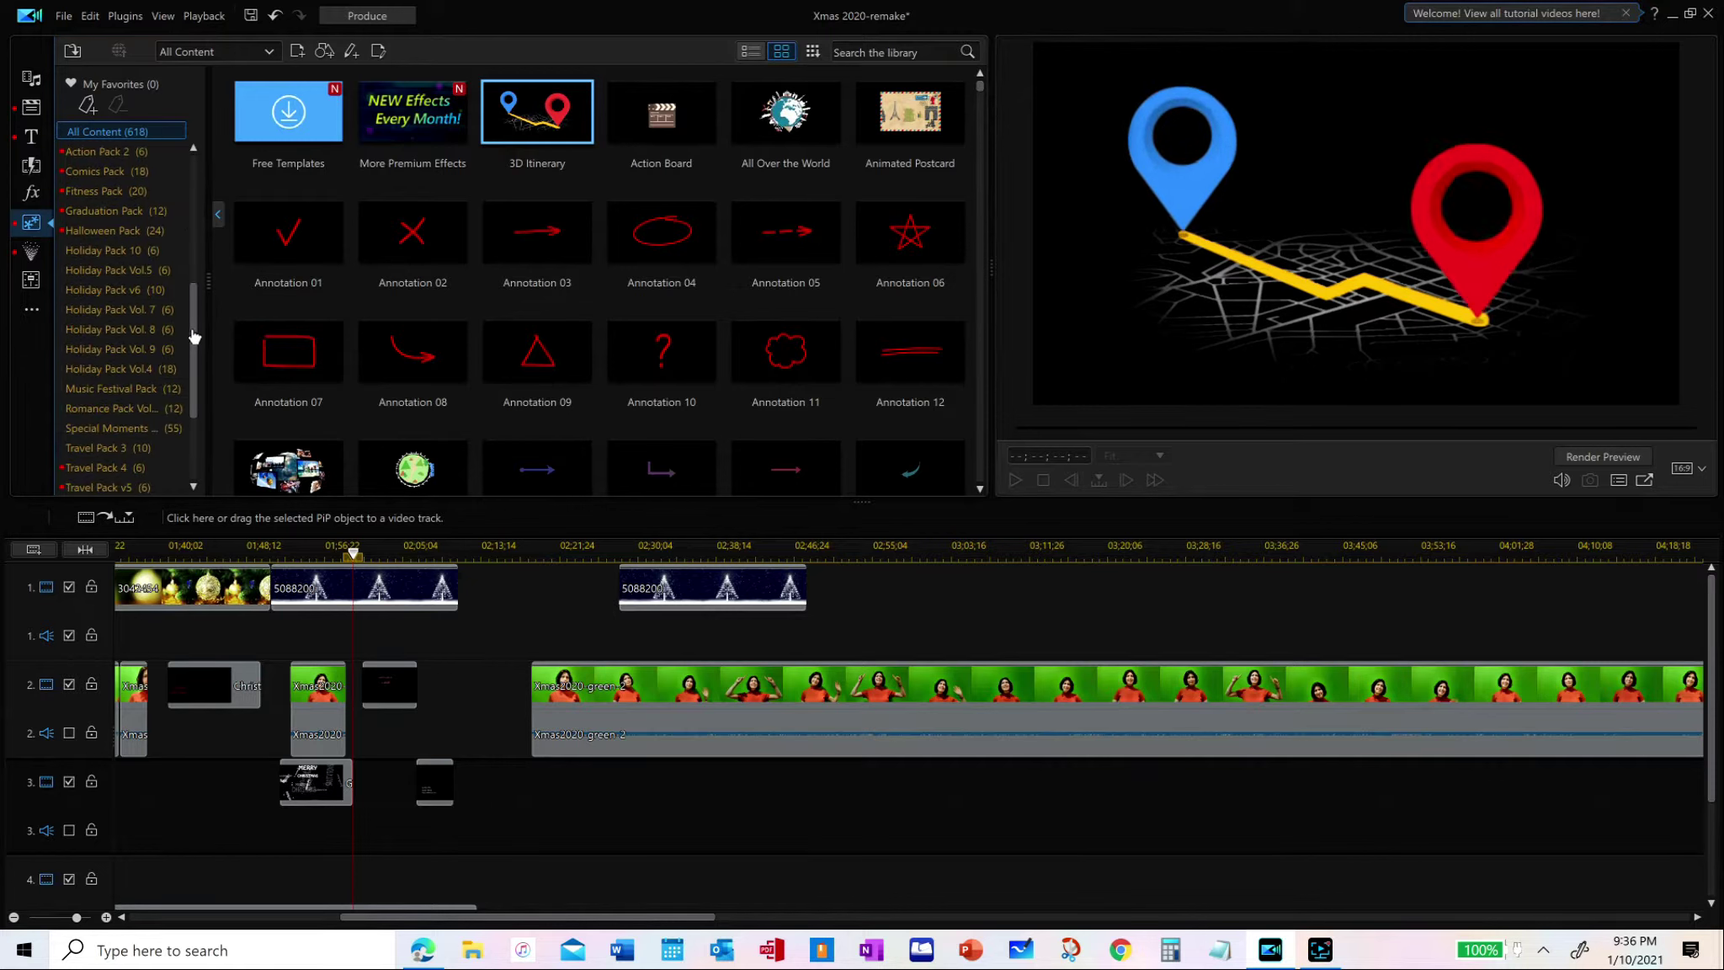
{"action": "left_click", "coordinate": [105, 253]}
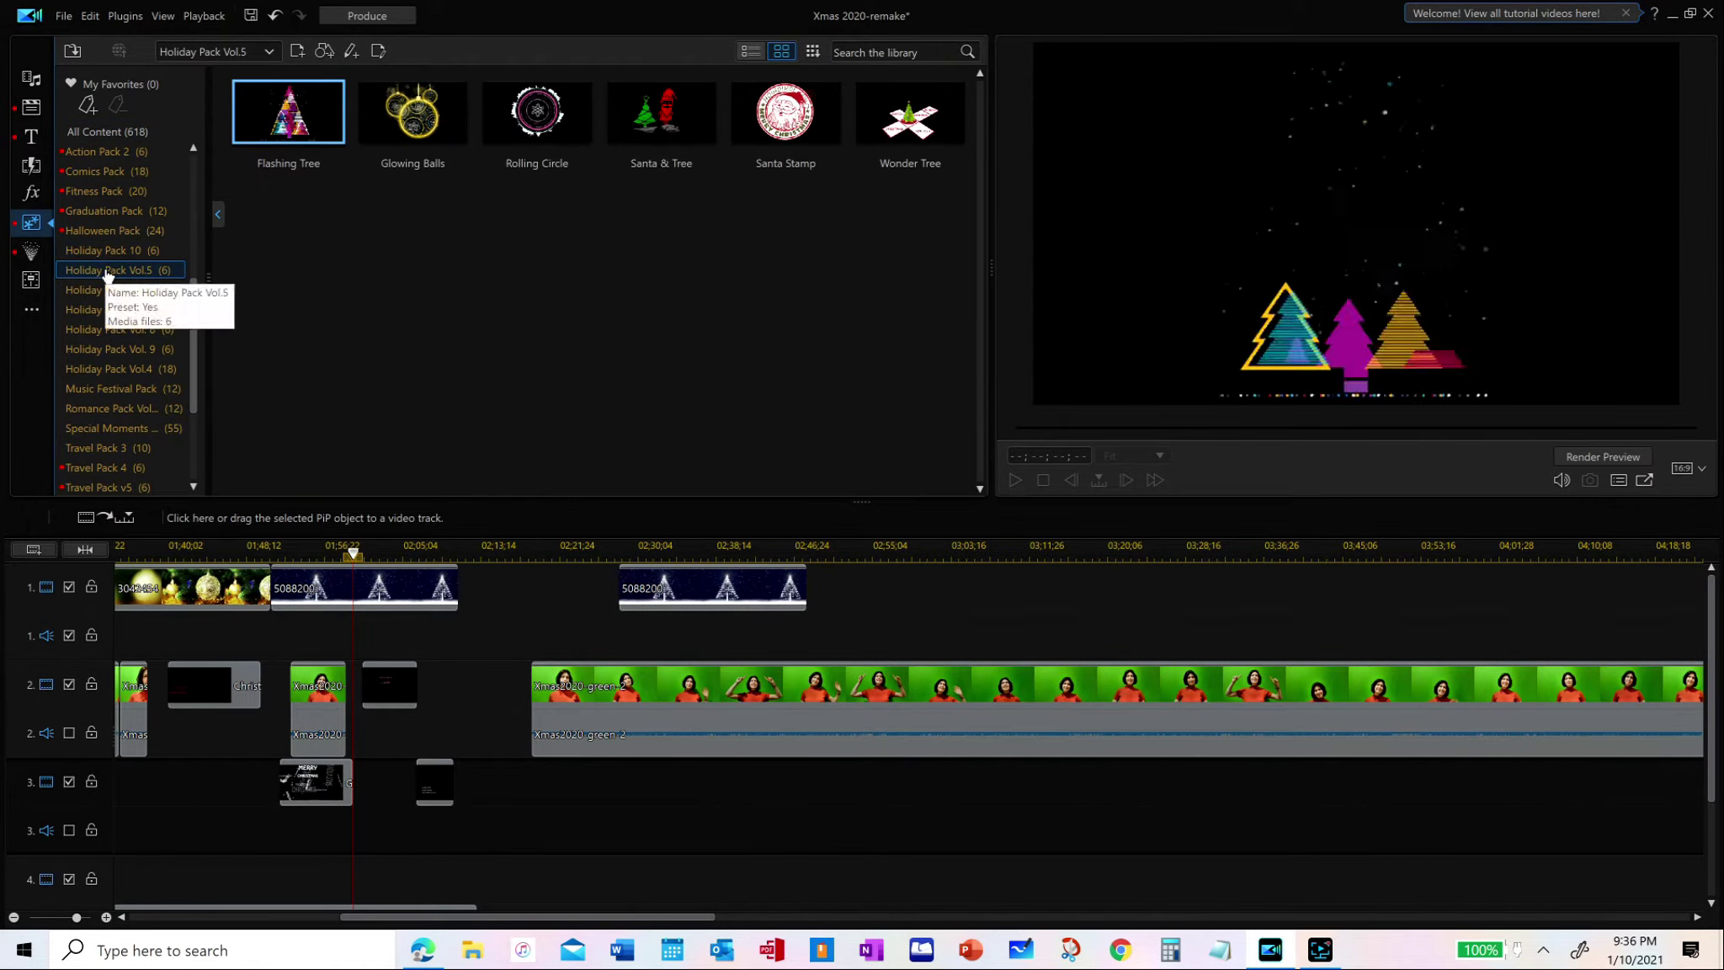
{"action": "left_click", "coordinate": [412, 114]}
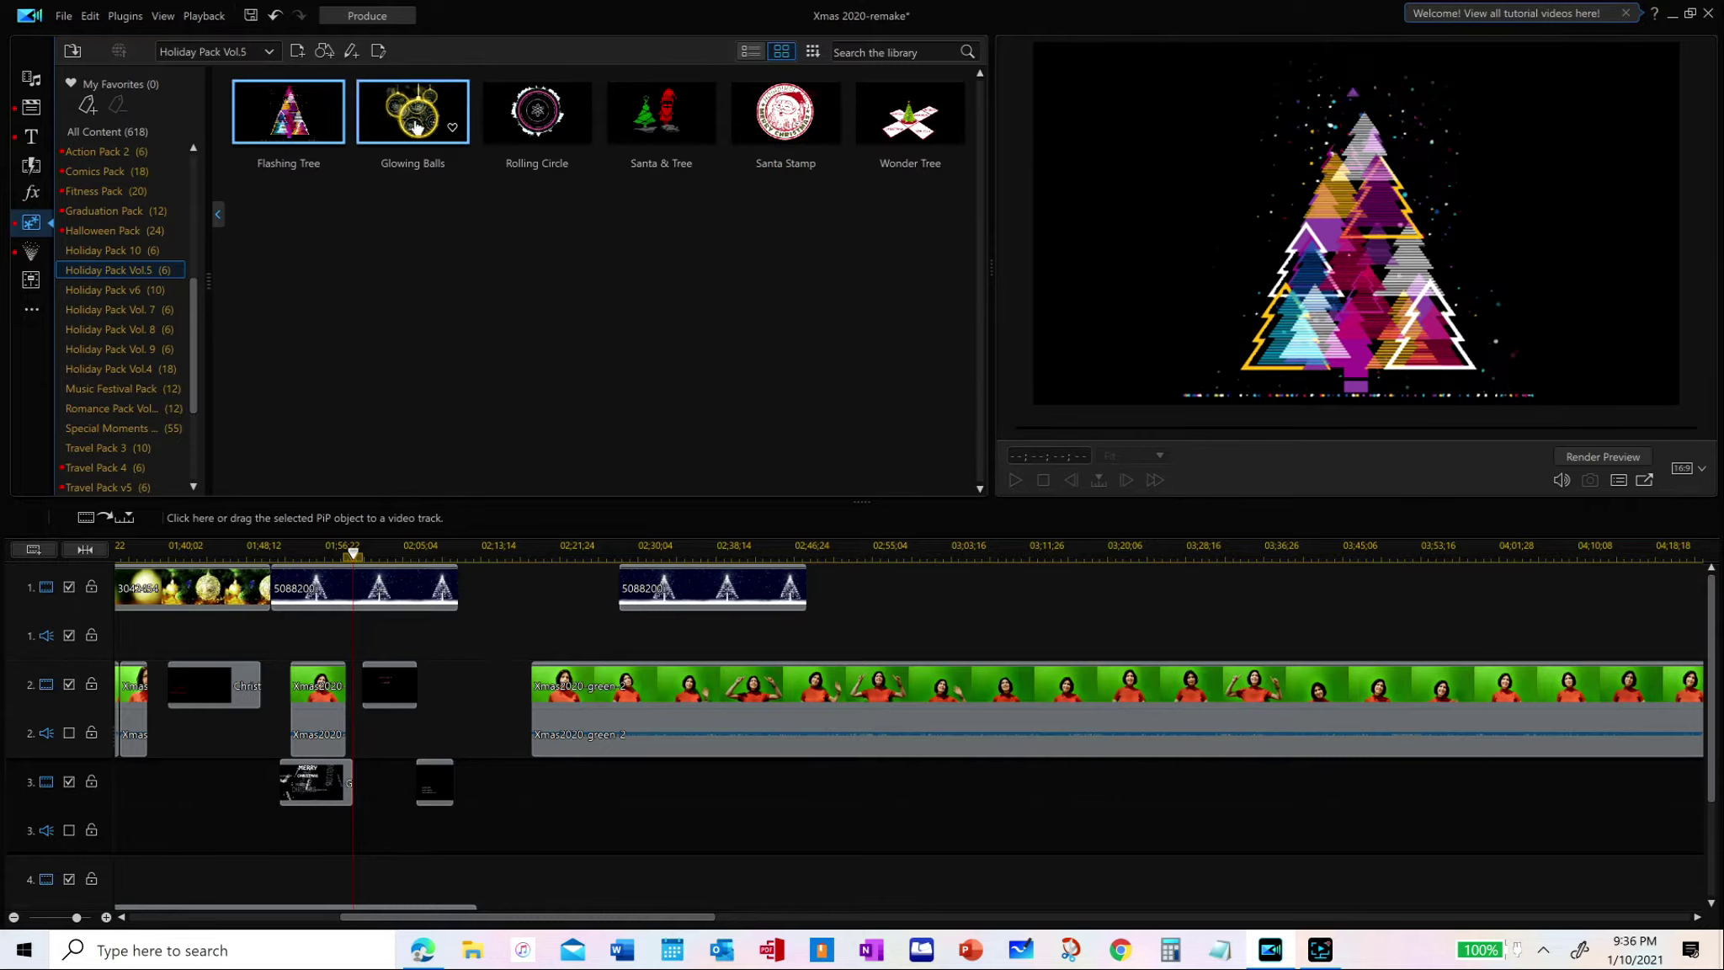
{"action": "left_click", "coordinate": [548, 115]}
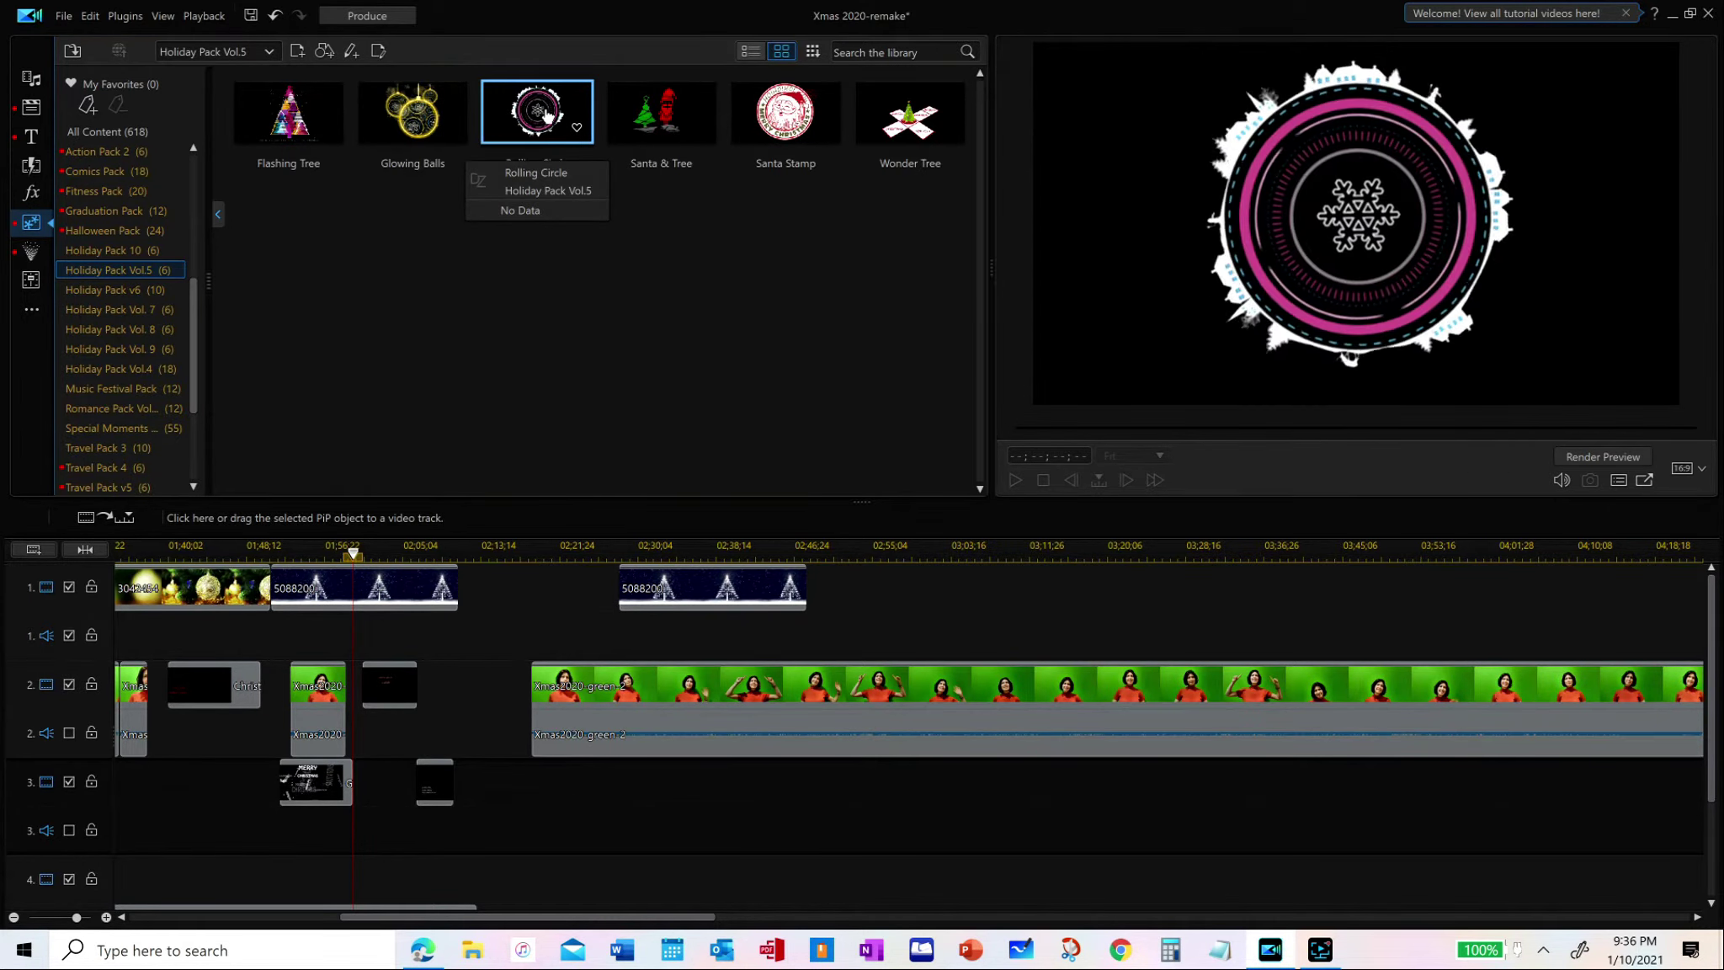
{"action": "left_click", "coordinate": [152, 295]}
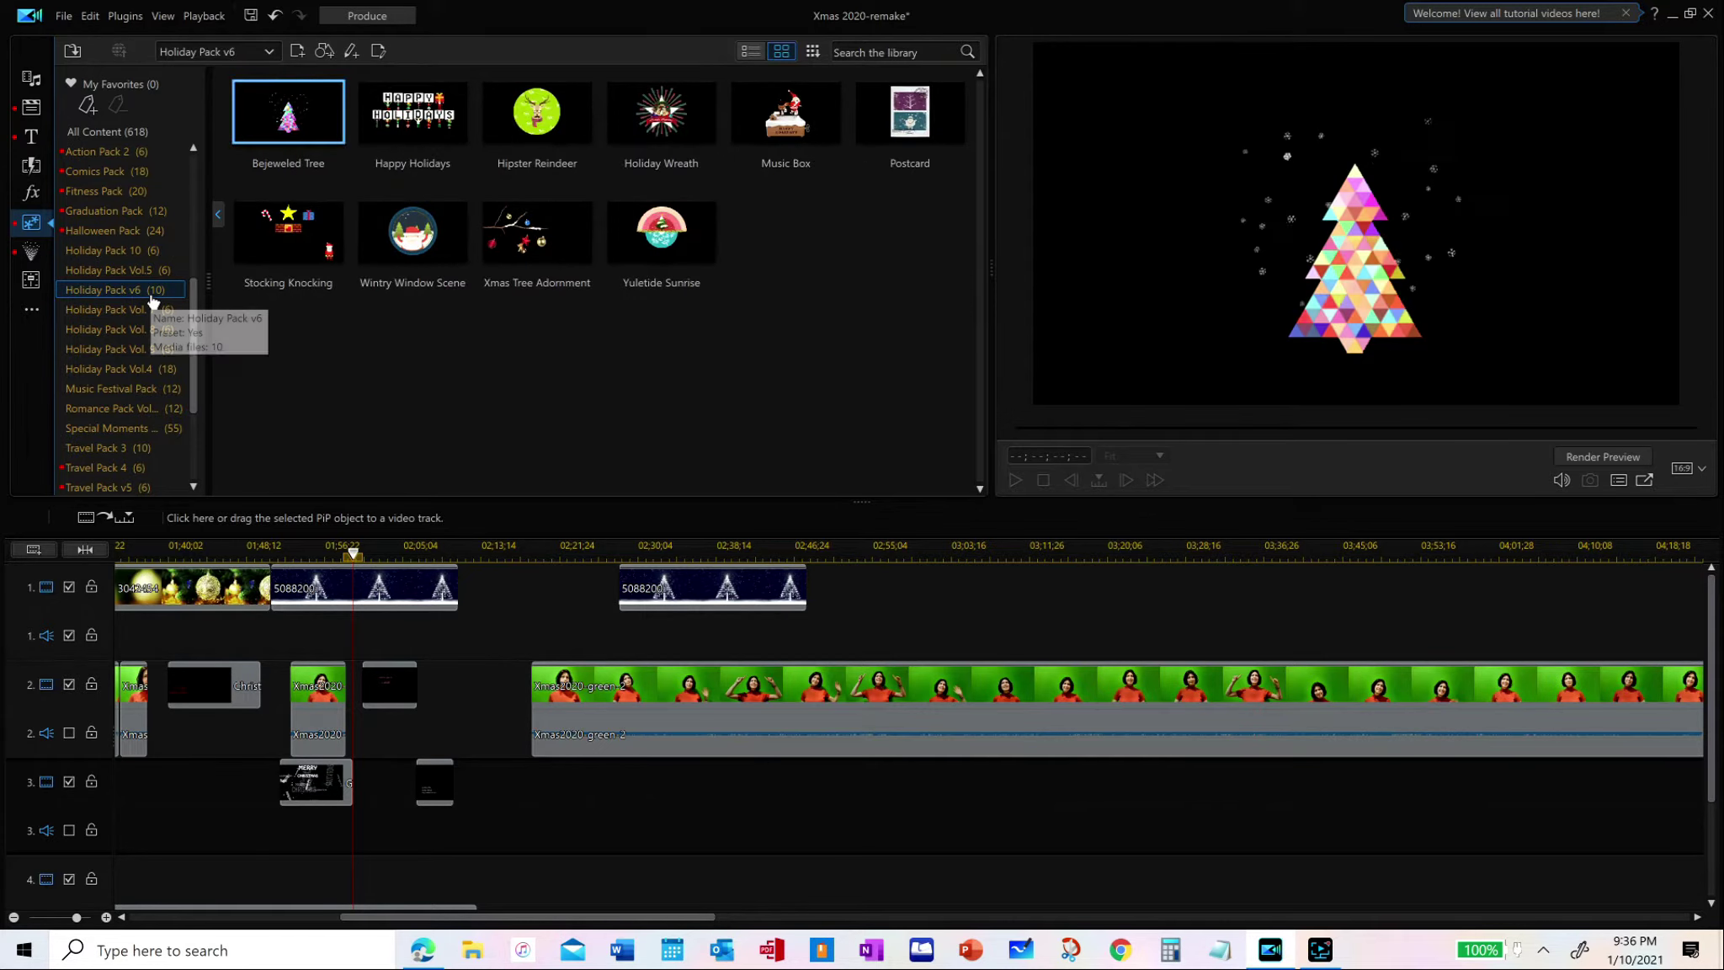
{"action": "left_click", "coordinate": [134, 310]}
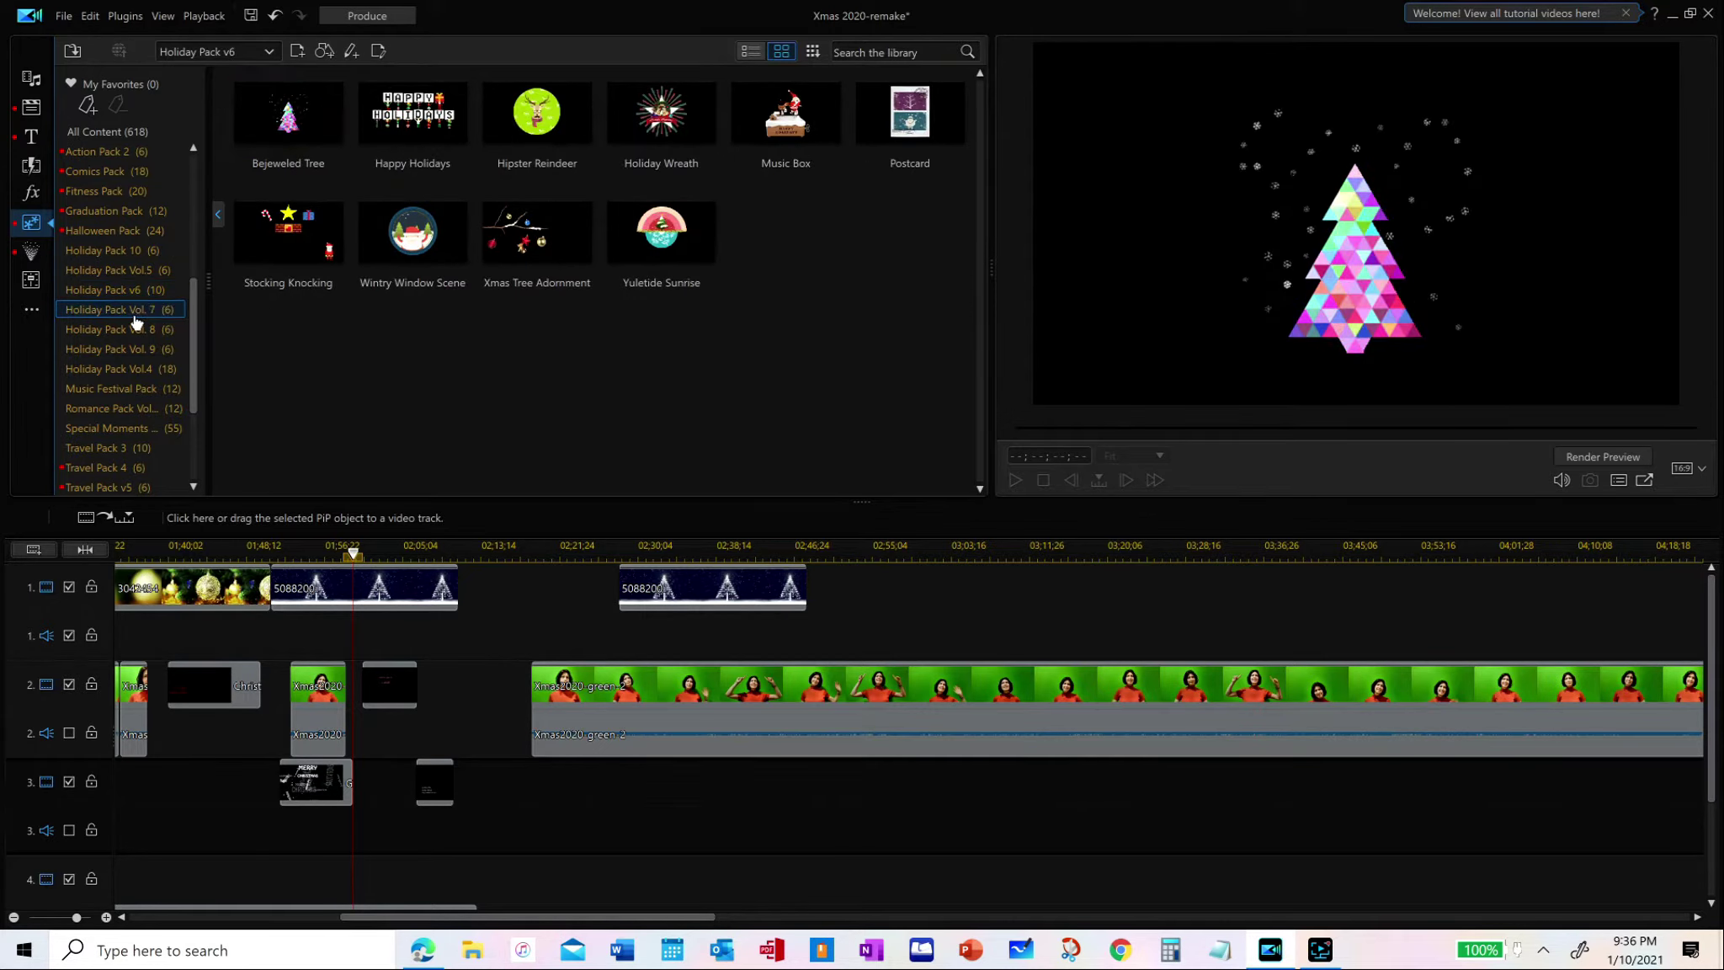
{"action": "left_click", "coordinate": [129, 333]}
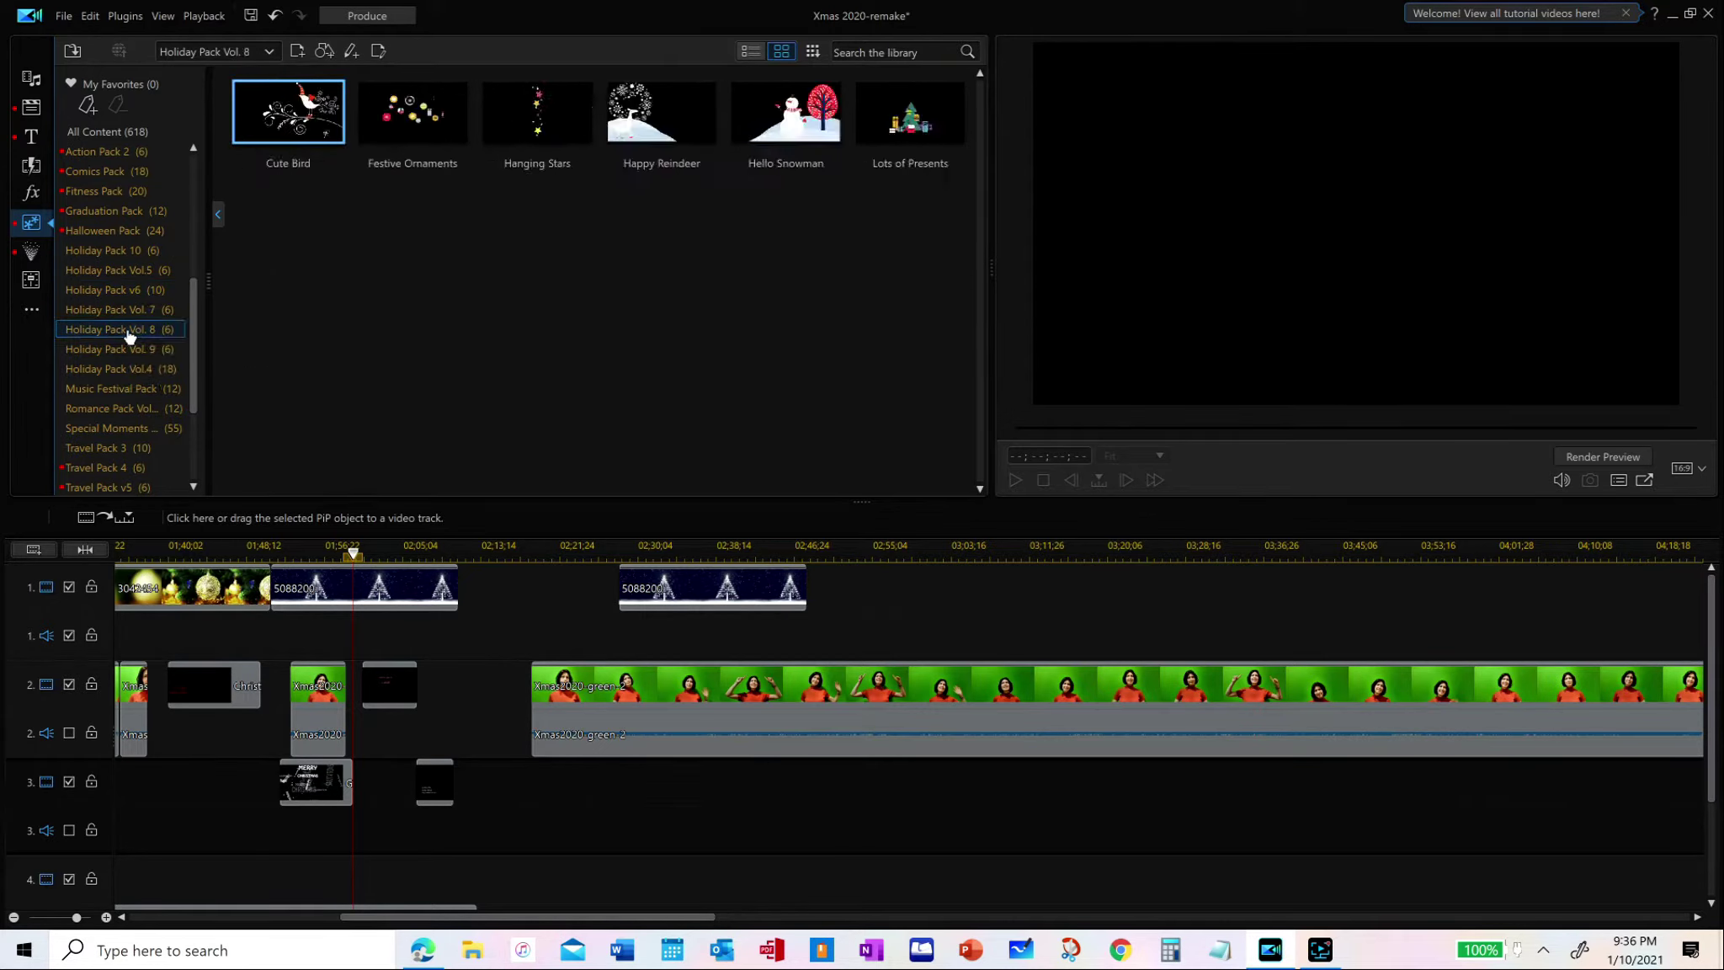
{"action": "left_click", "coordinate": [120, 350]}
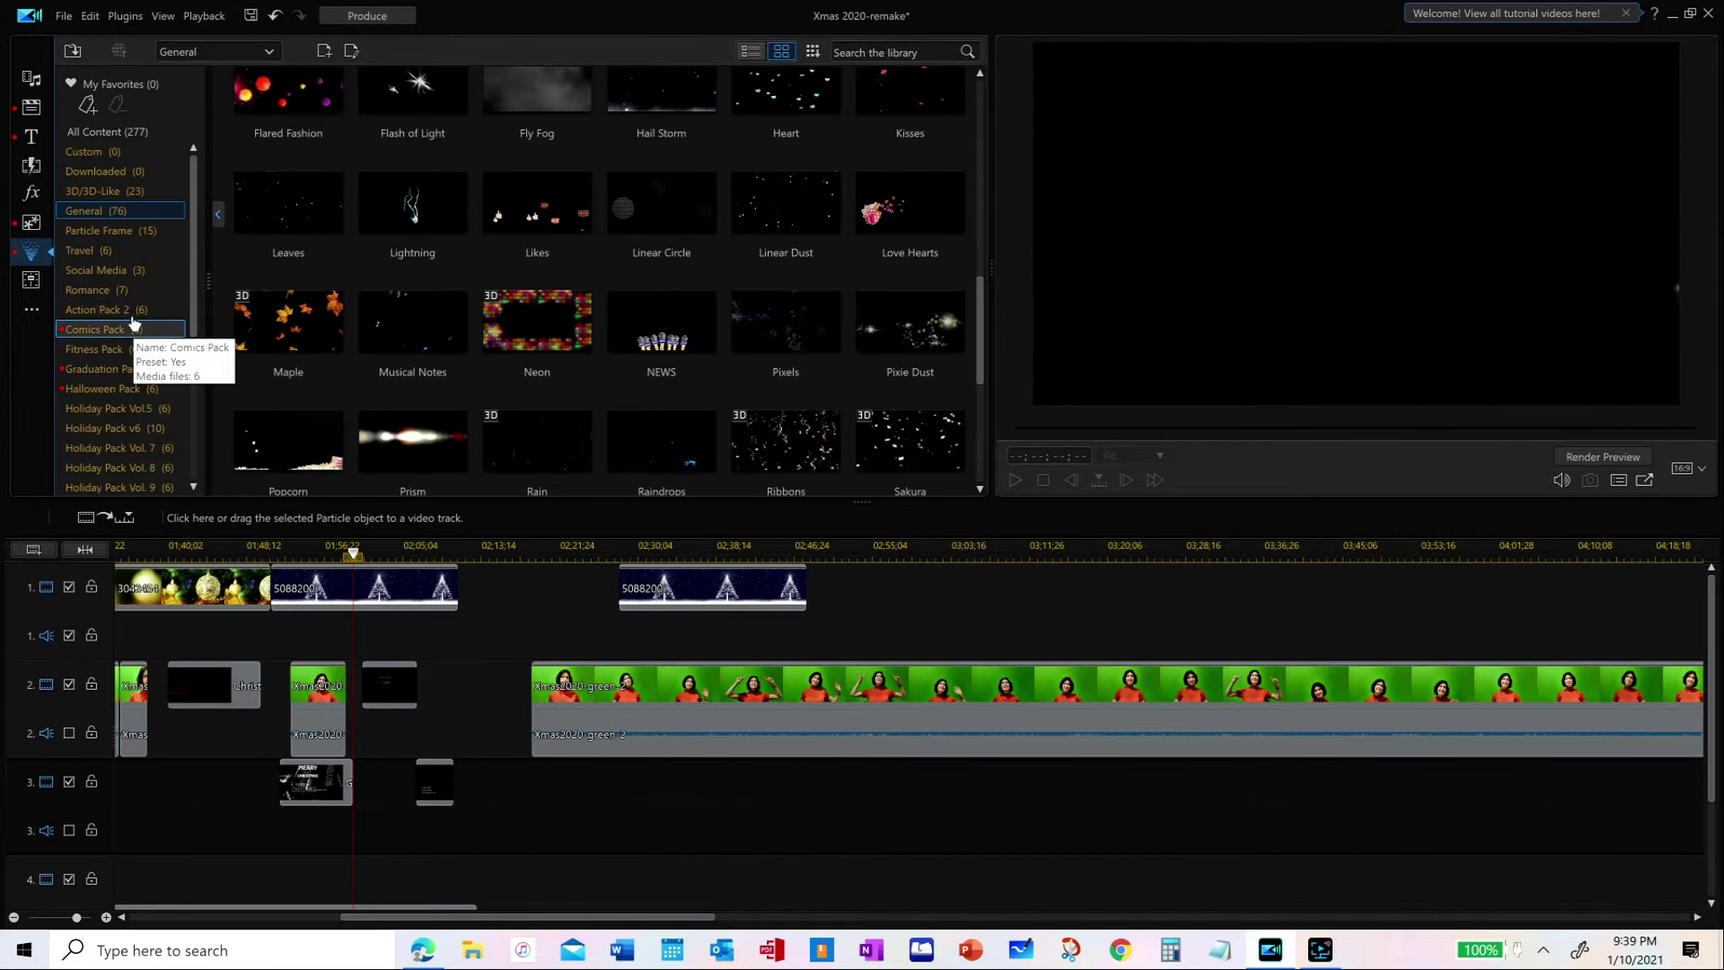
Browse the particle library, previewing Action Pack 2 and the Holiday Pack Vol. 7, Vol. 8 and Vol. 9 effects
{"action": "left_click", "coordinate": [133, 311]}
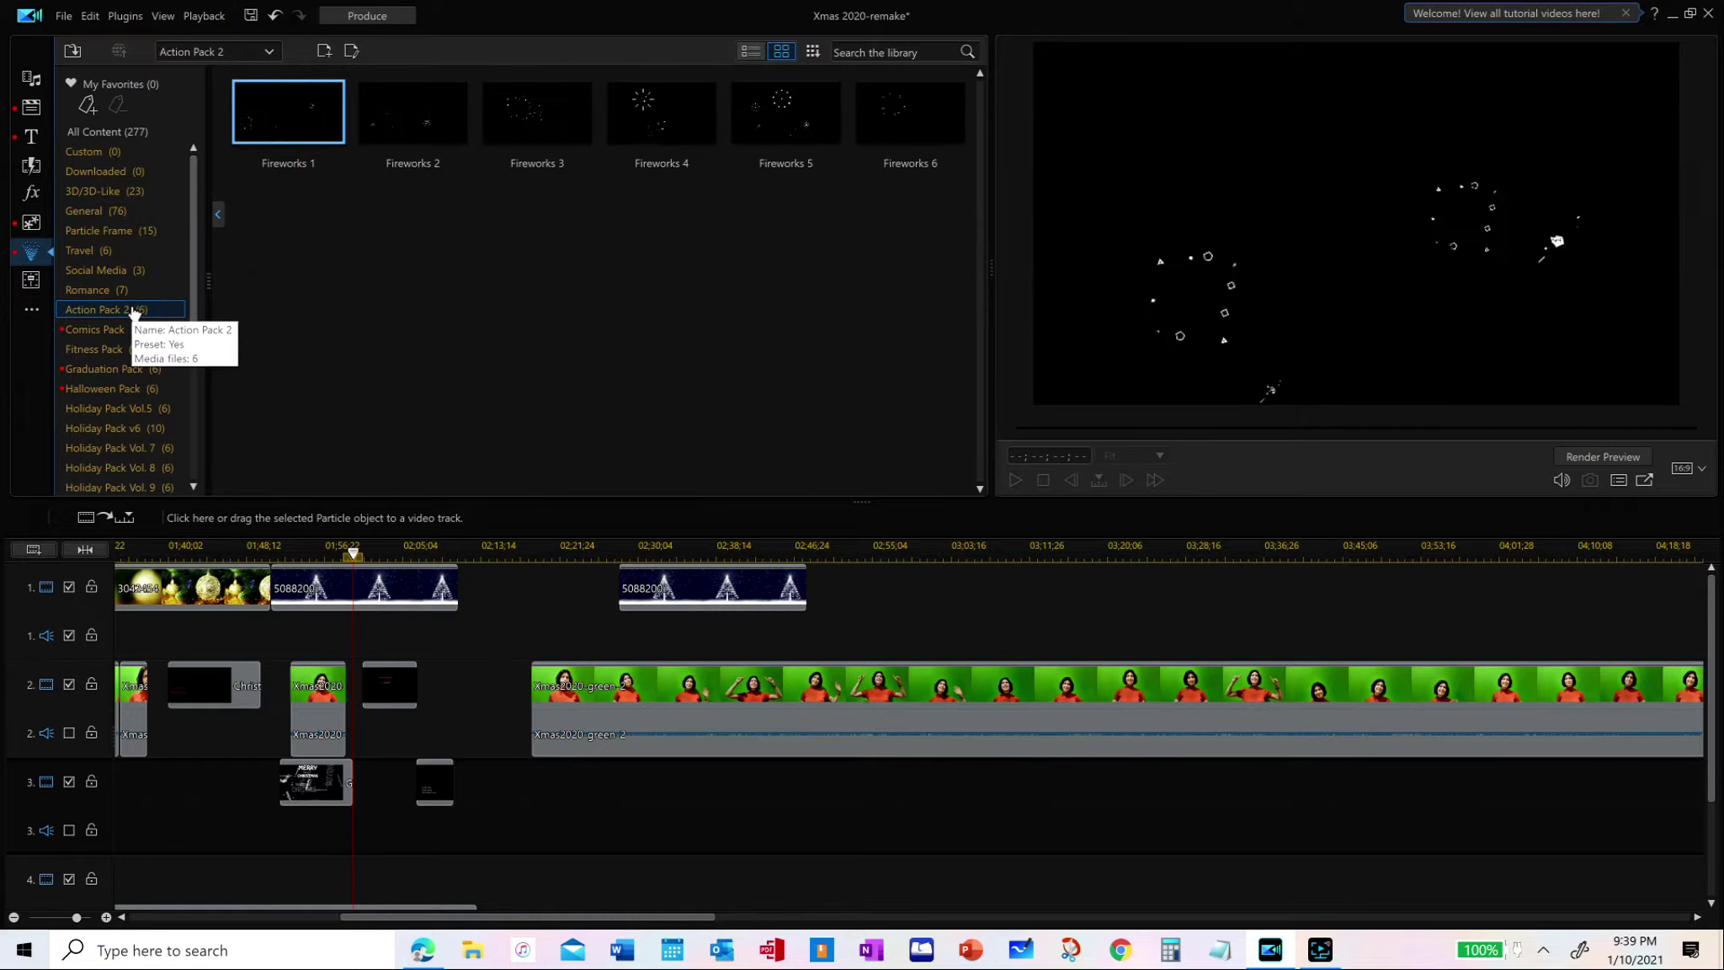
{"action": "scroll", "coordinate": [126, 319], "scroll_direction": "down", "scroll_amount": 2}
{"action": "left_click", "coordinate": [93, 349]}
{"action": "left_click", "coordinate": [91, 369]}
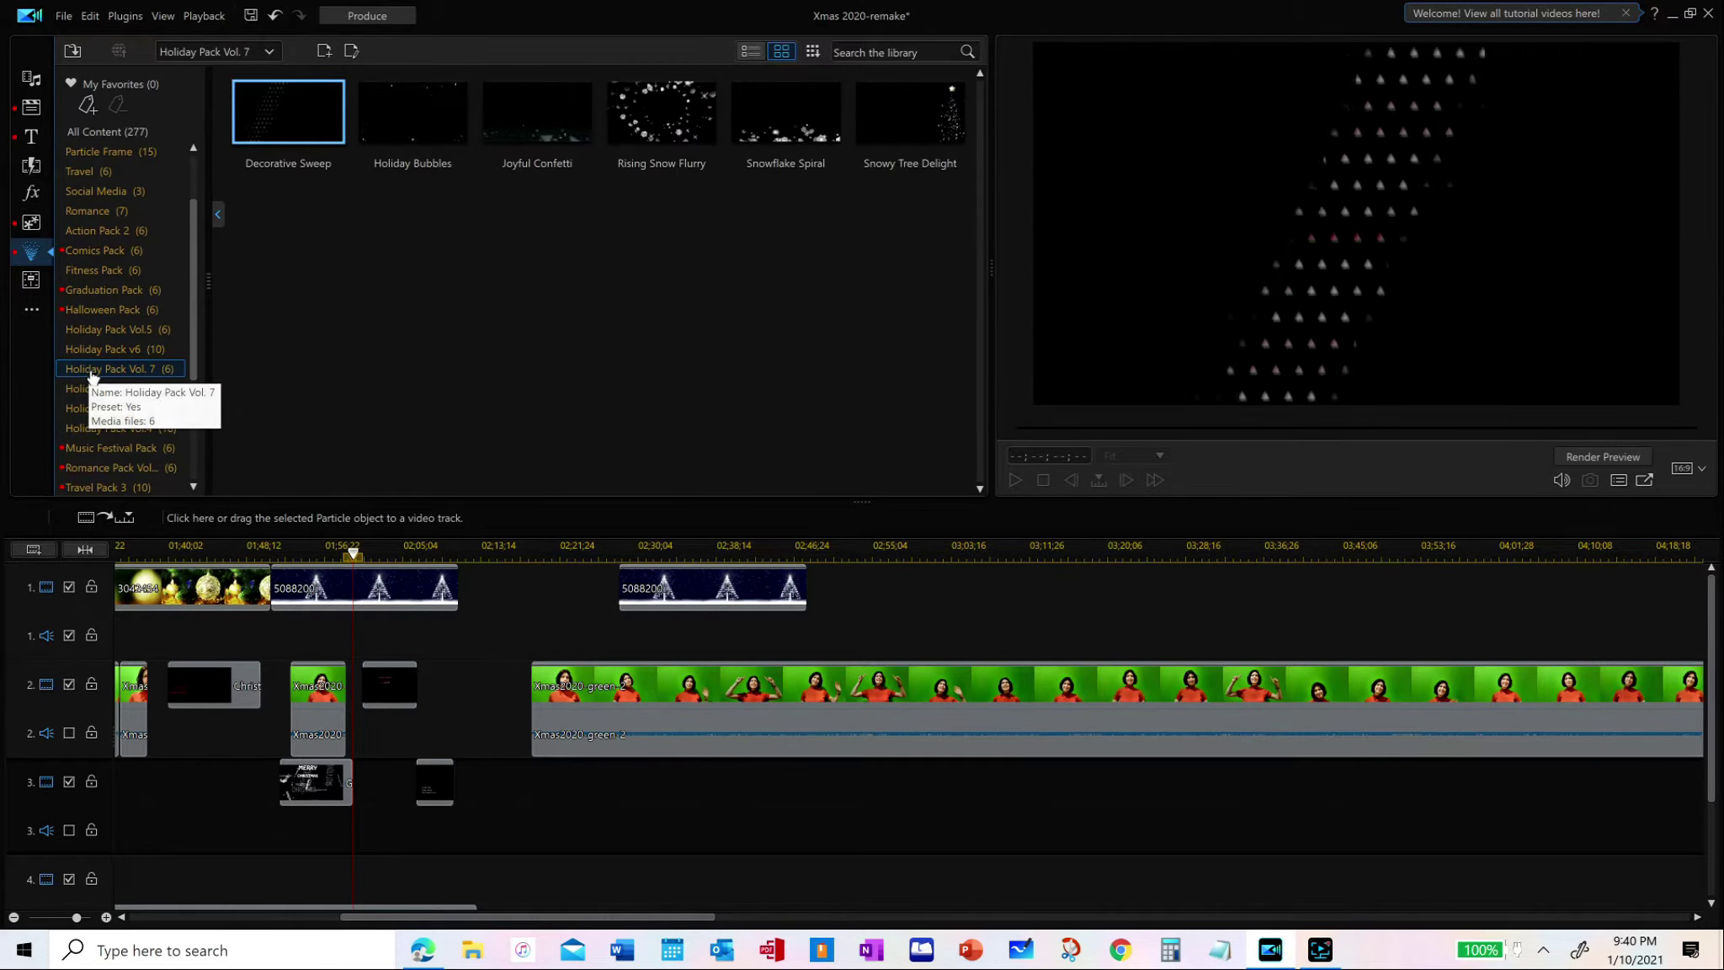
{"action": "left_click", "coordinate": [90, 389]}
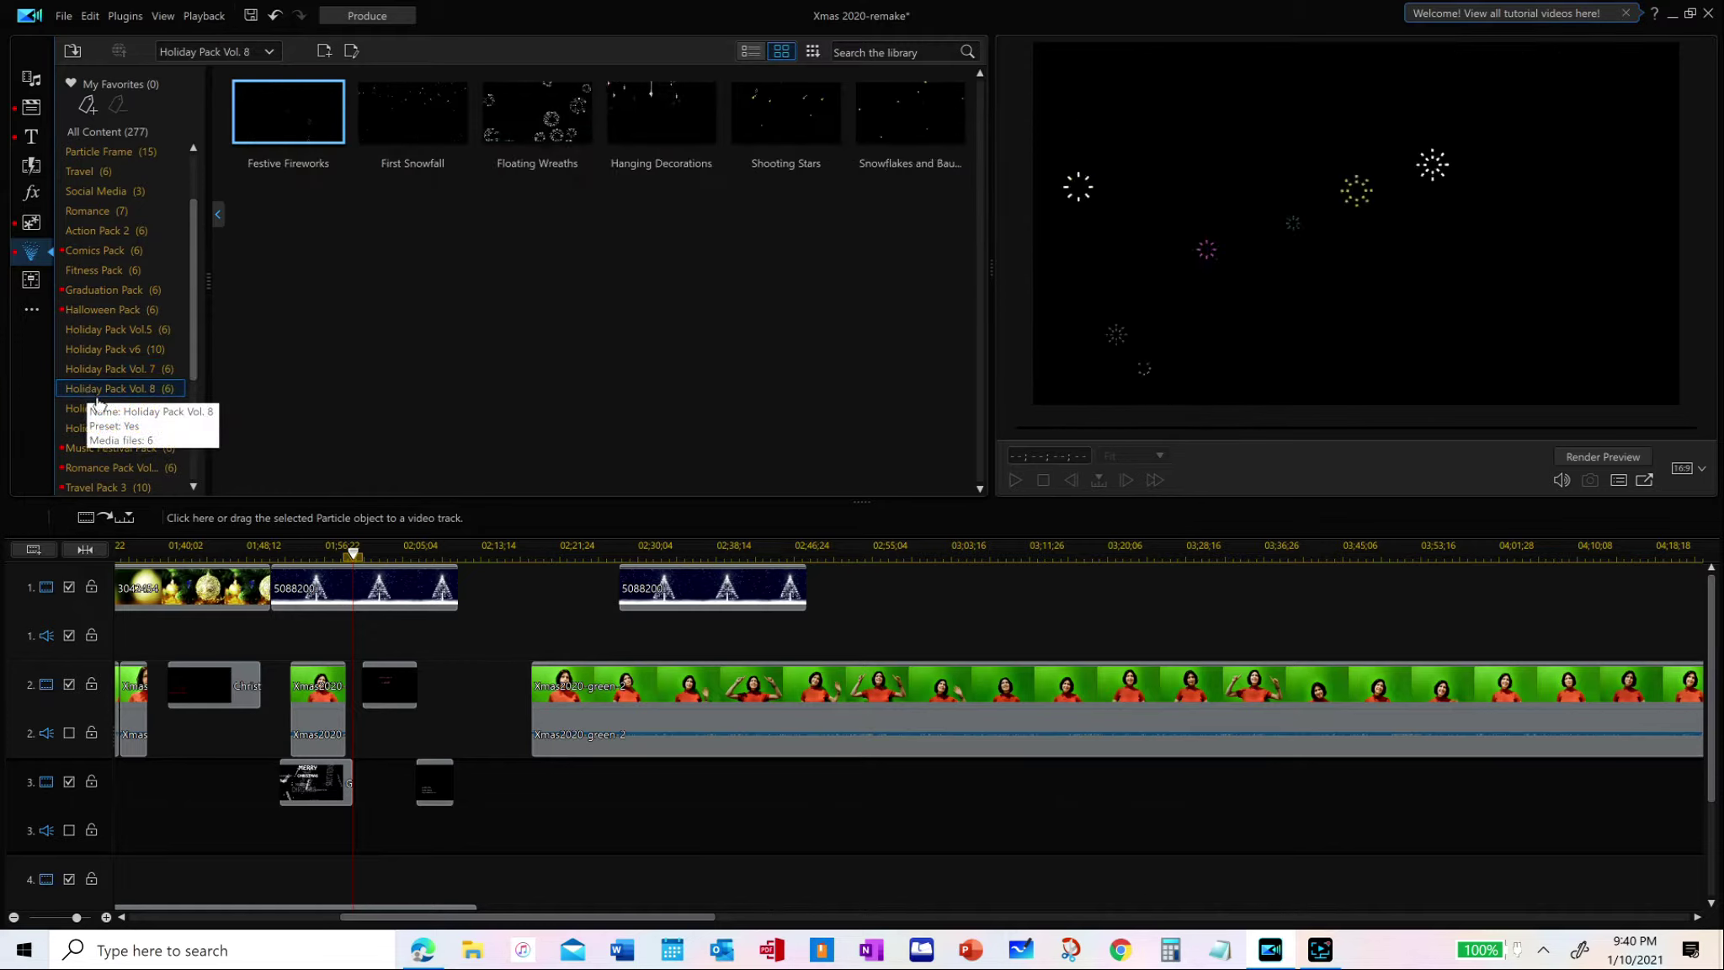
{"action": "left_click", "coordinate": [83, 410]}
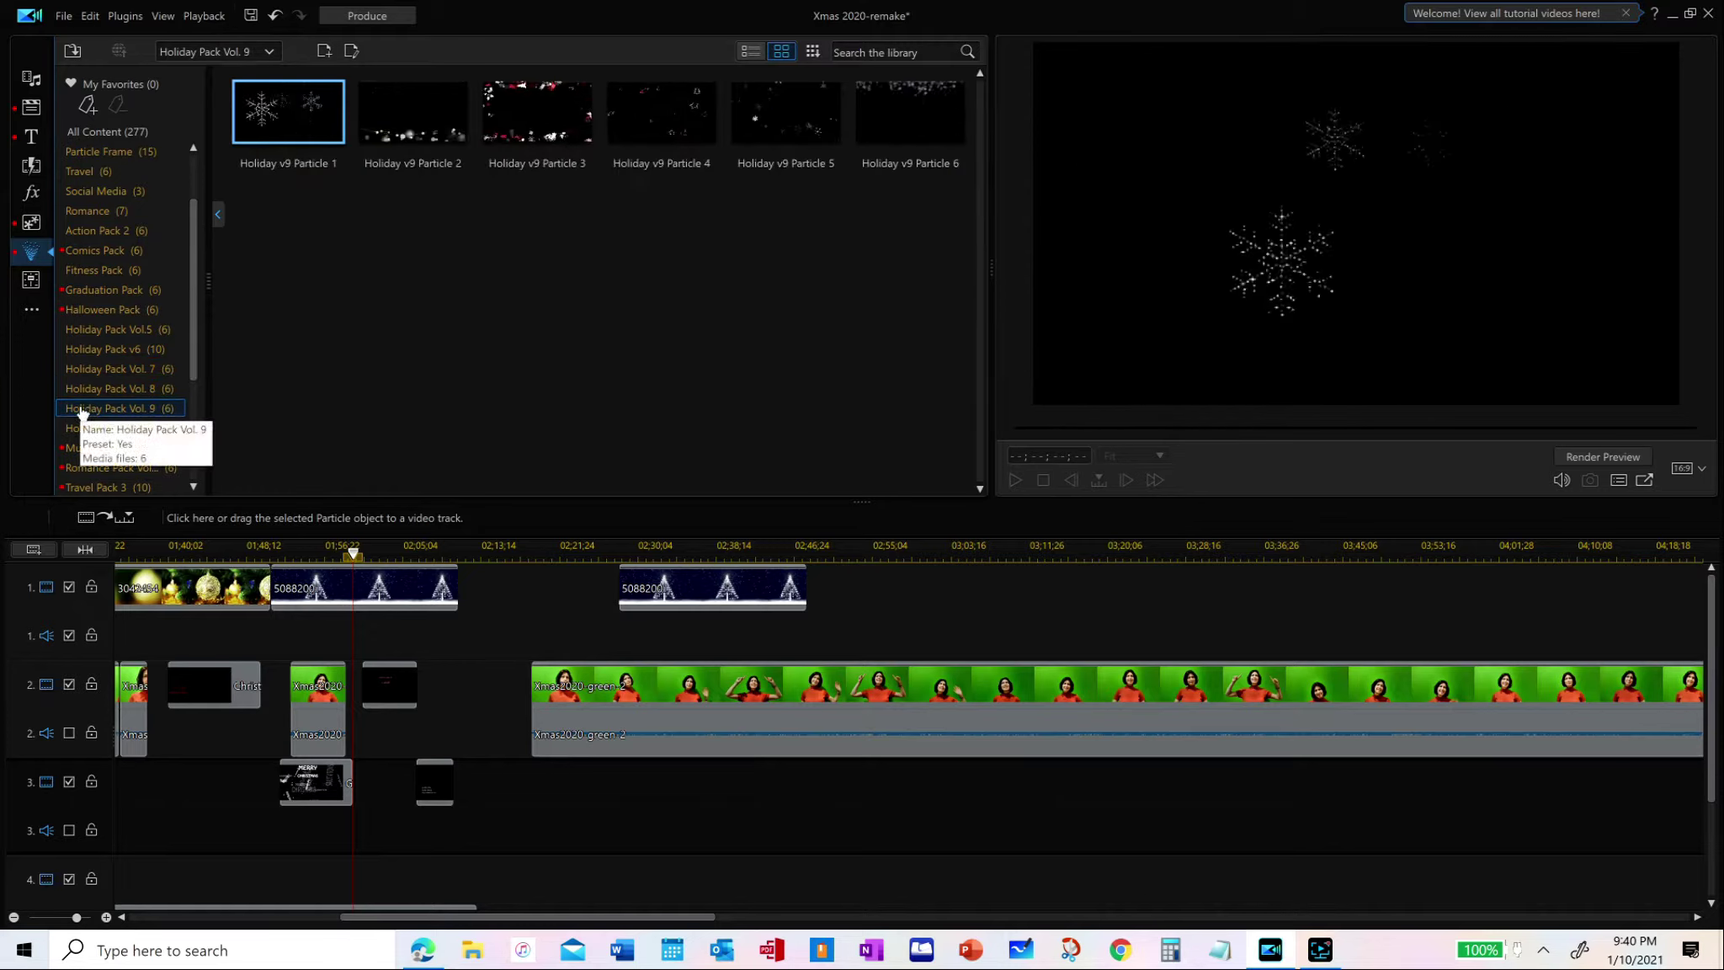
{"action": "left_click_drag", "start_coordinate": [193, 323], "coordinate": [193, 368]}
Add the Global Greetings particle from Holiday Pack Vol.4 to track 3 beneath the second Christmas-tree background and play back the composite
{"action": "left_click", "coordinate": [129, 330]}
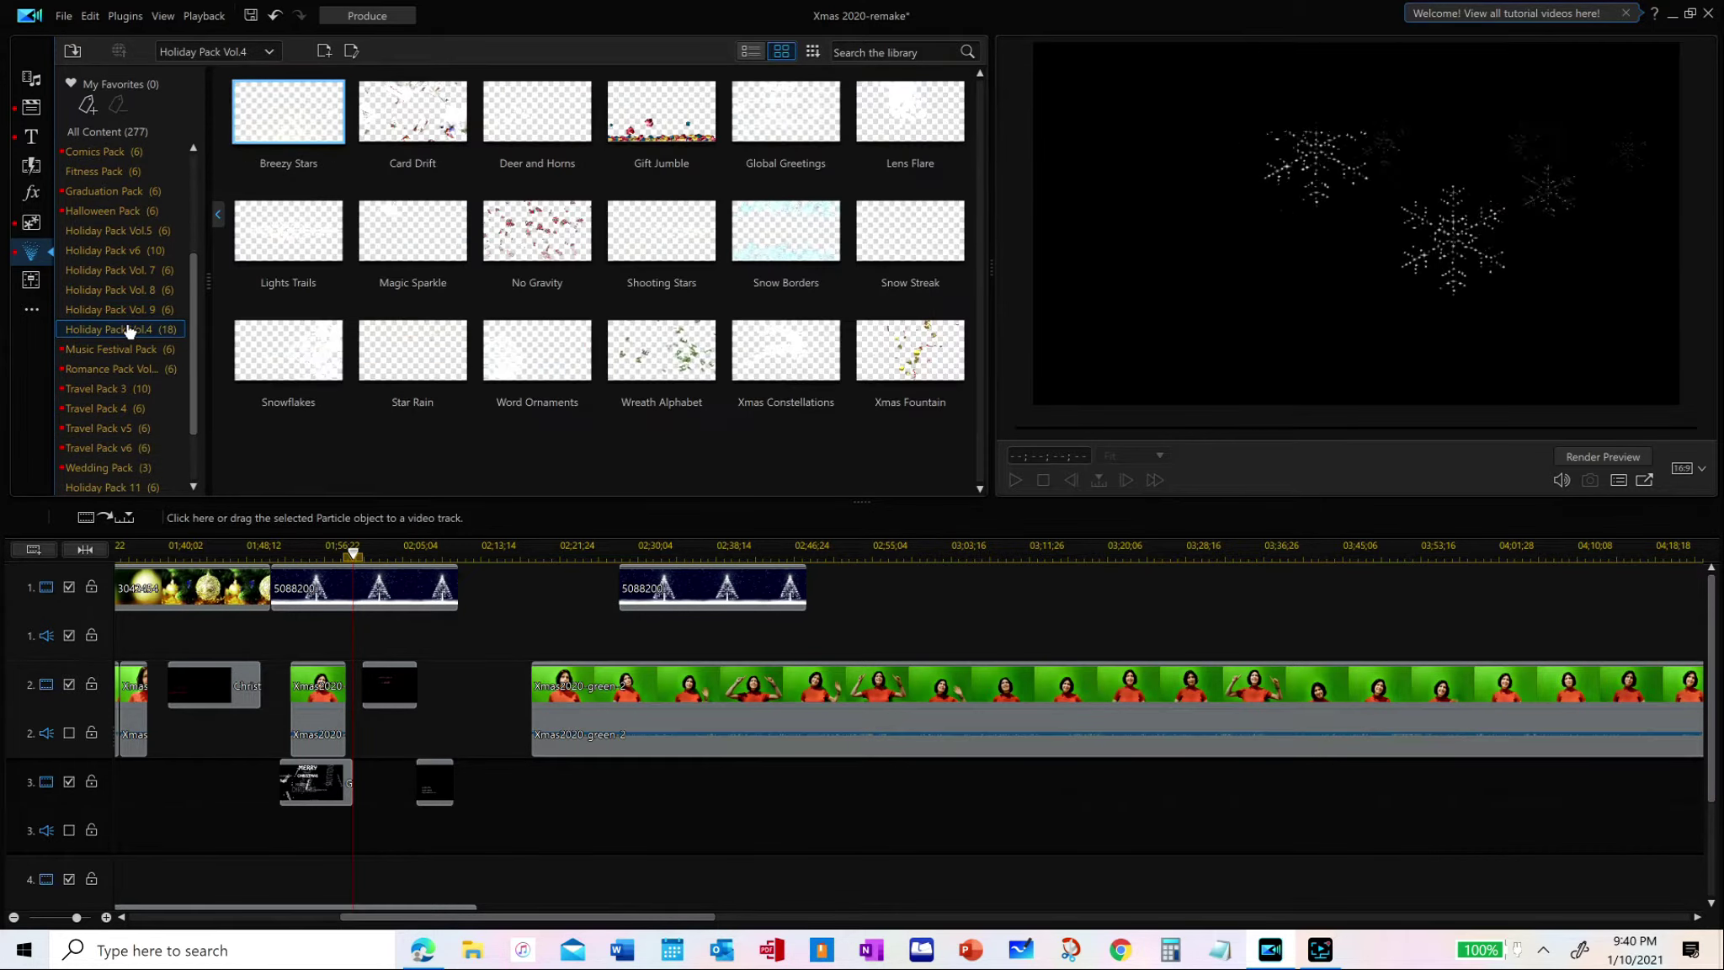
{"action": "left_click", "coordinate": [776, 109]}
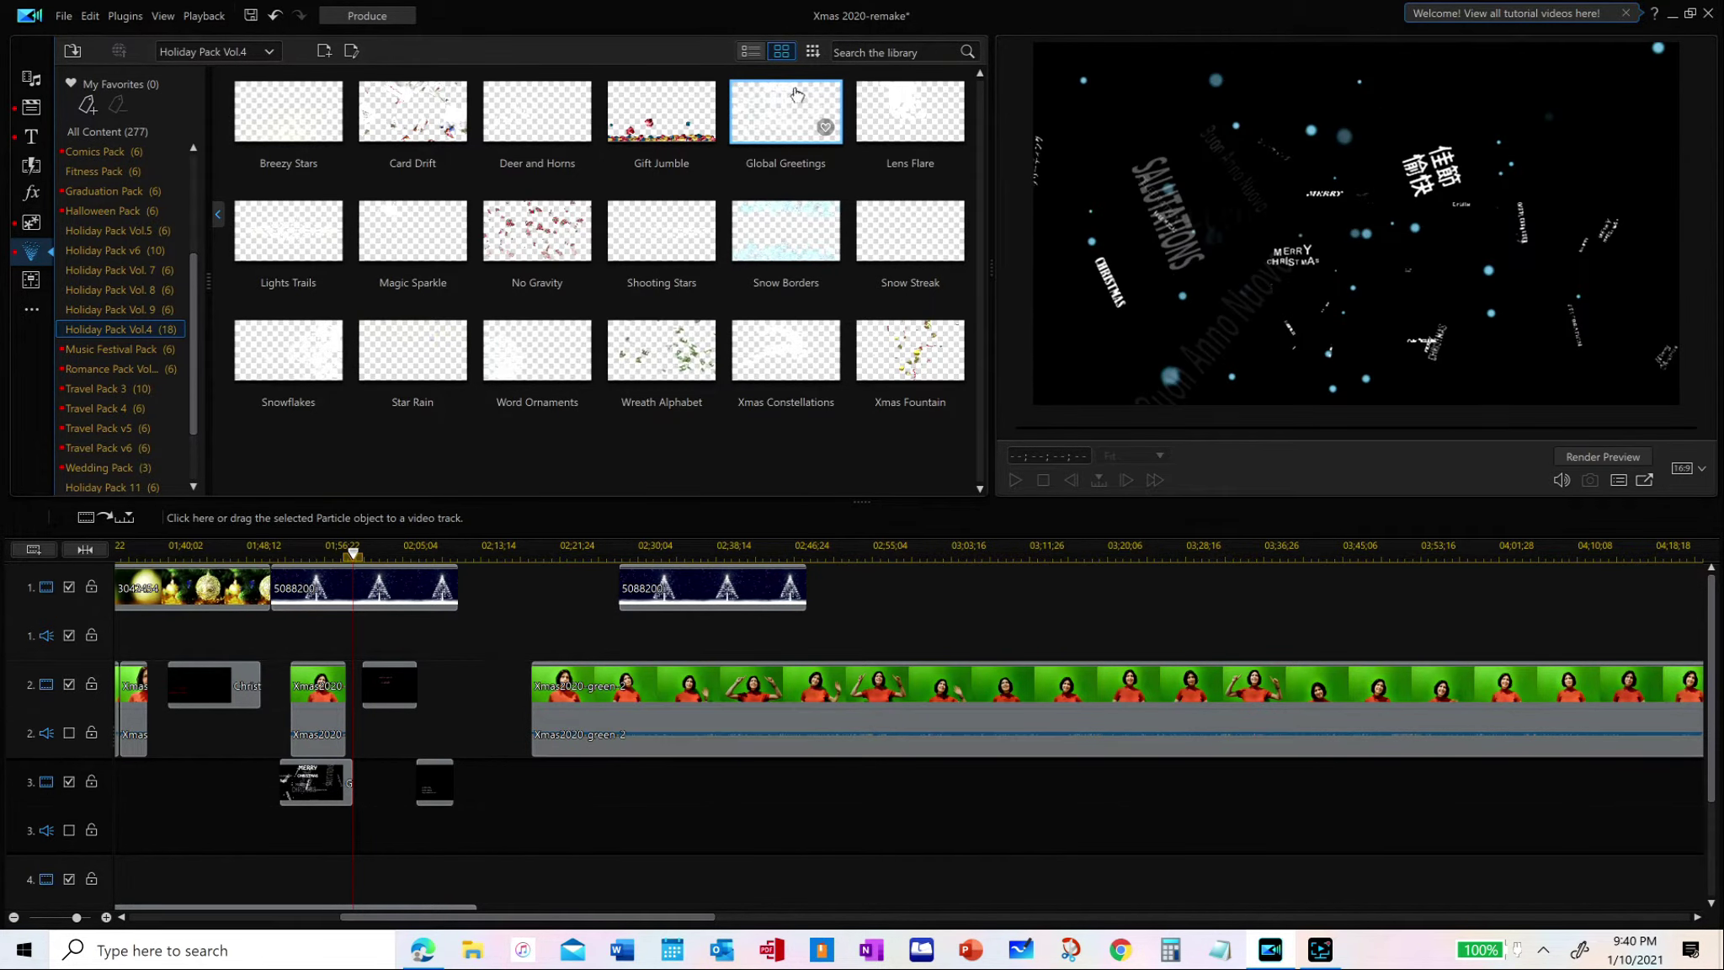
{"action": "left_click_drag", "start_coordinate": [791, 117], "coordinate": [641, 806]}
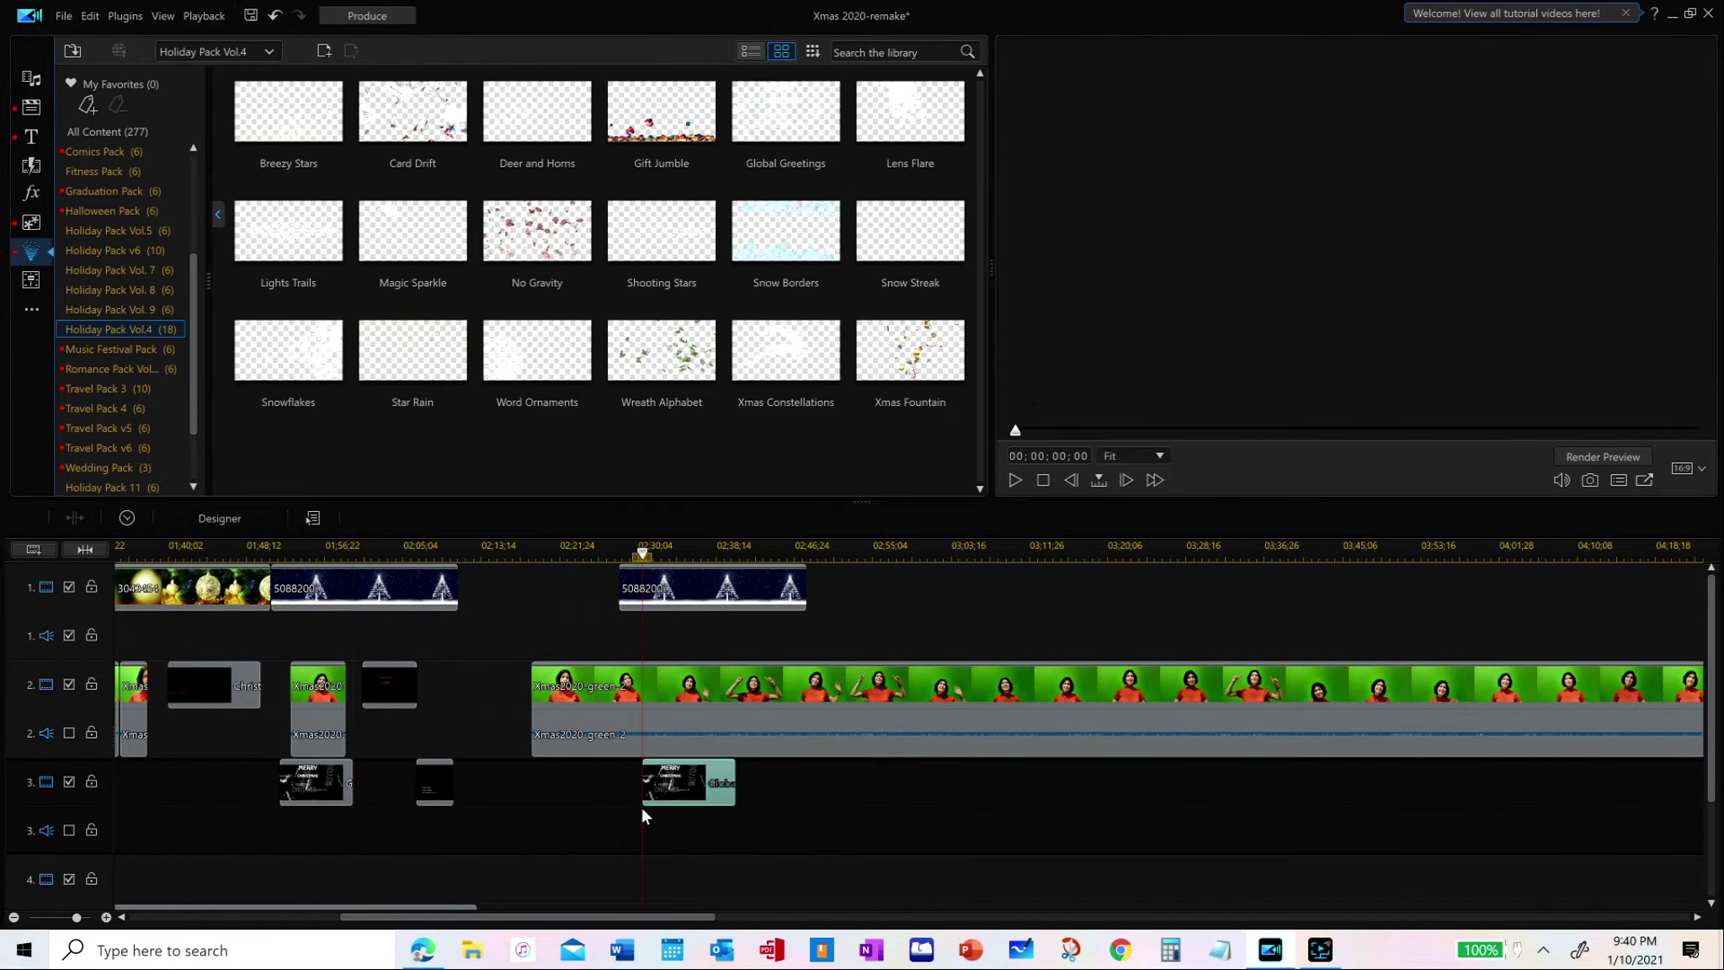
{"action": "left_click", "coordinate": [1015, 480]}
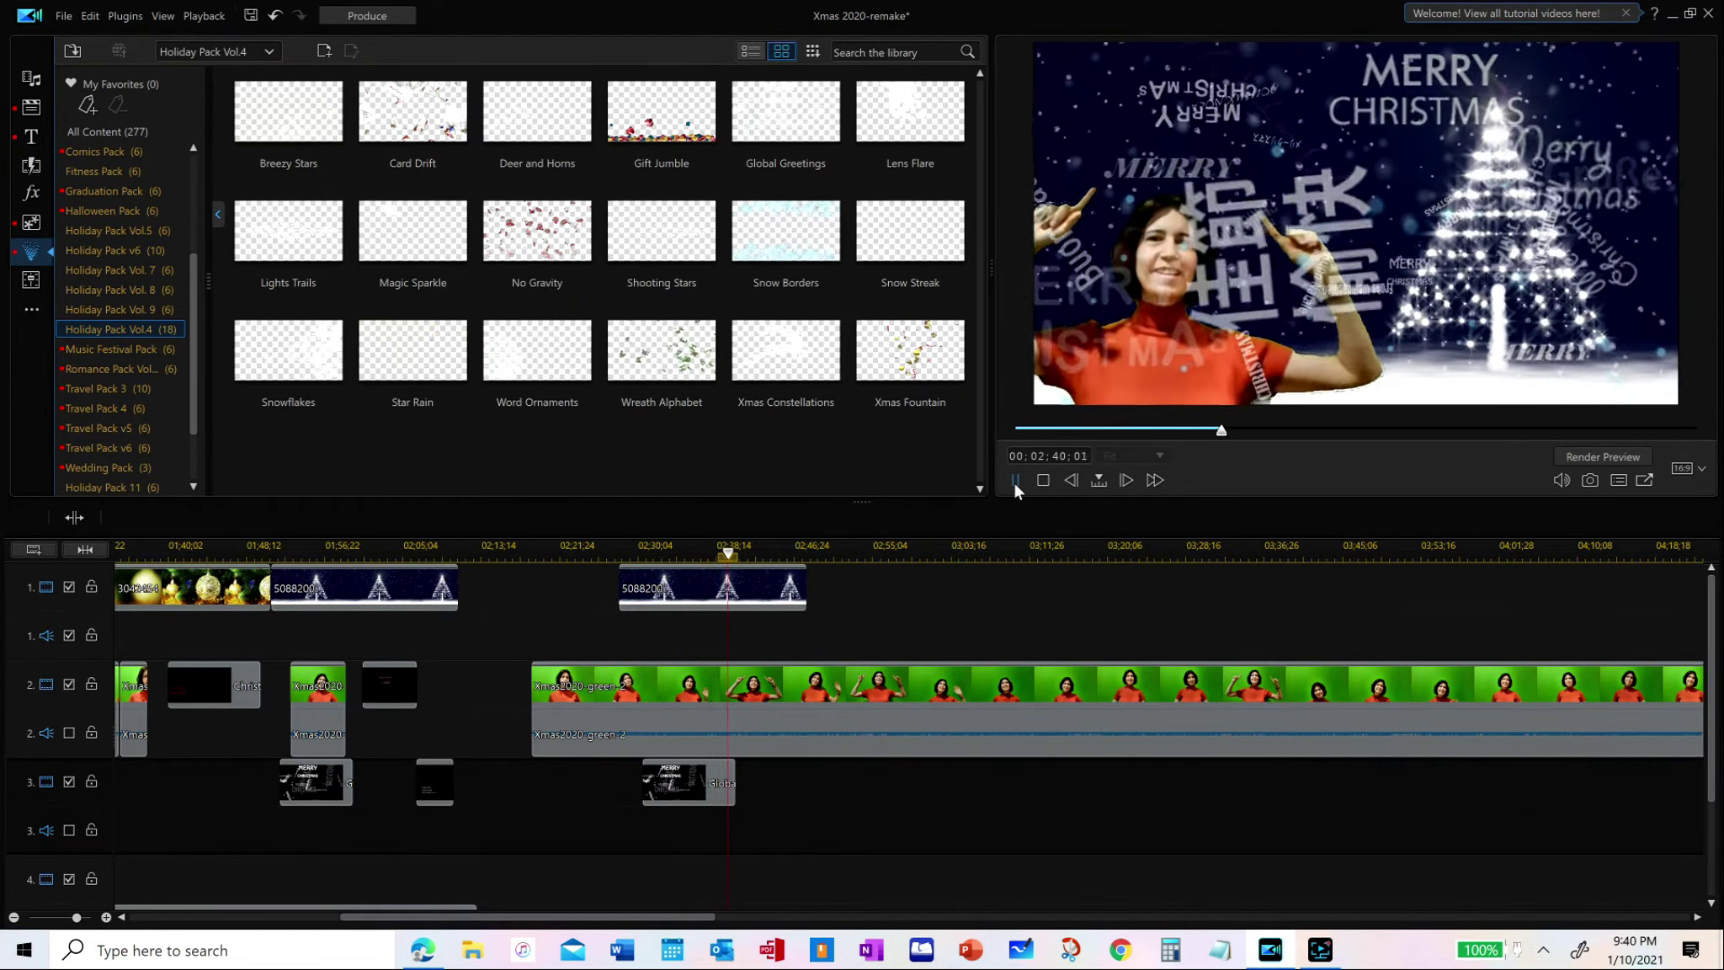
Shift the second 5088200 background on track 1 to start at 00;02;40;21, move the Global Greetings particle along with it, and preview the result
{"action": "left_click", "coordinate": [699, 589]}
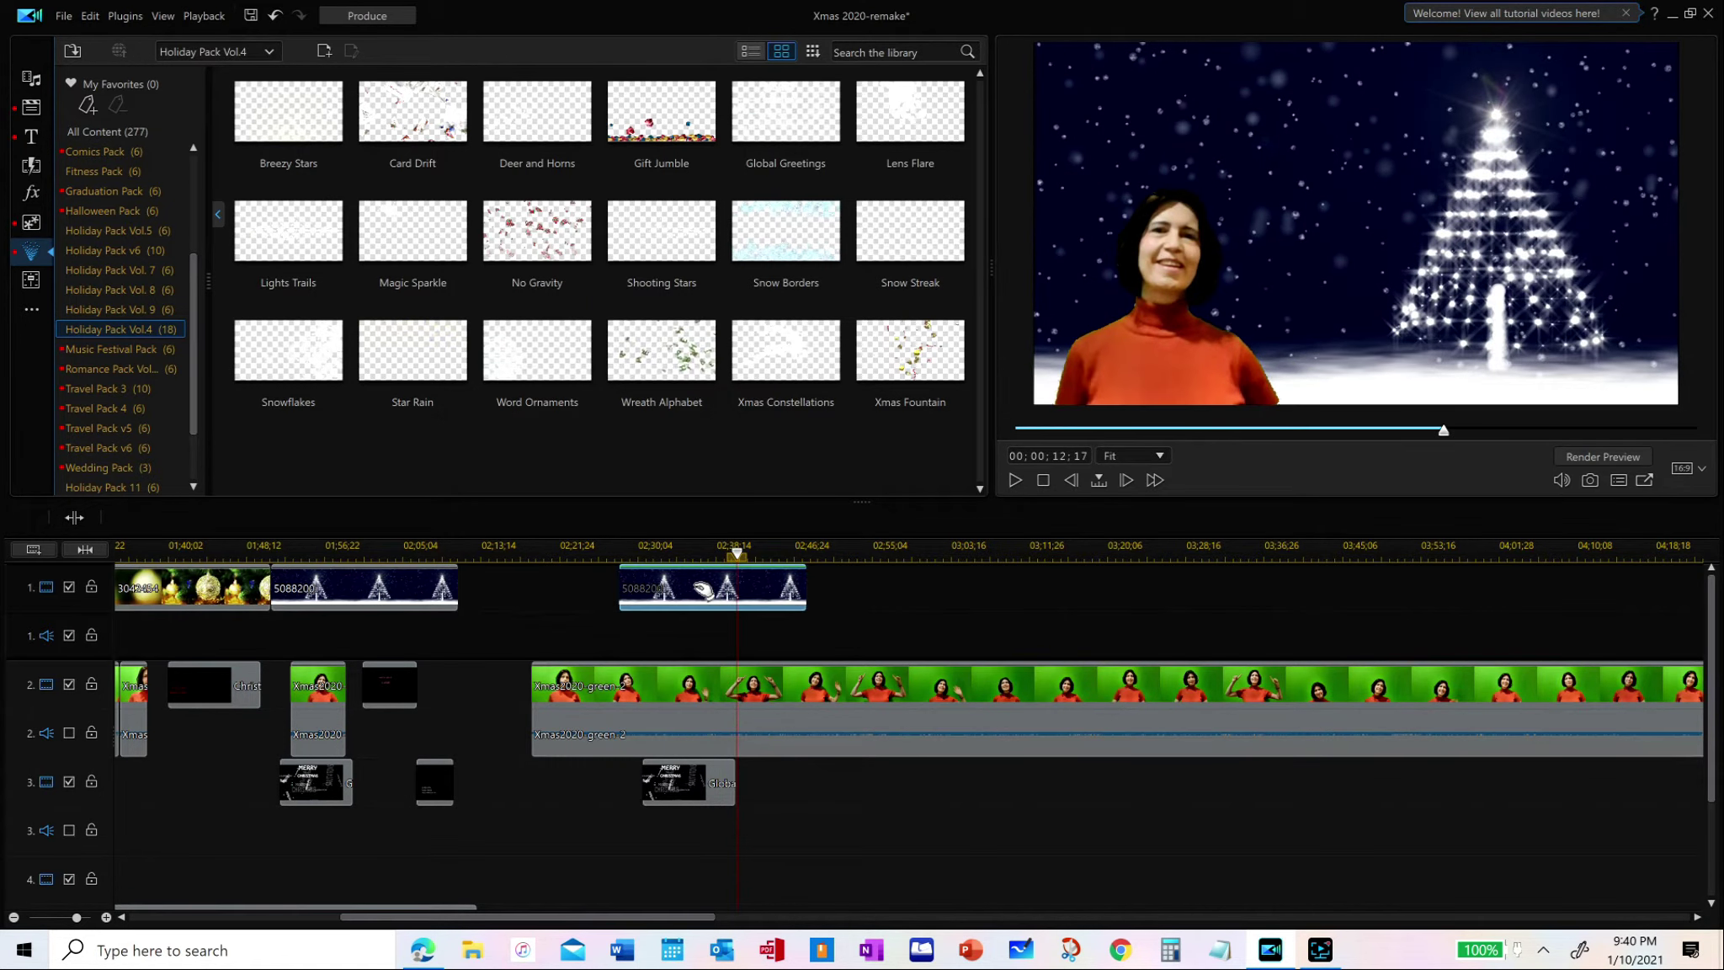
{"action": "left_click_drag", "start_coordinate": [782, 576], "coordinate": [822, 580]}
{"action": "left_click_drag", "start_coordinate": [705, 783], "coordinate": [839, 784]}
{"action": "left_click", "coordinate": [1015, 480]}
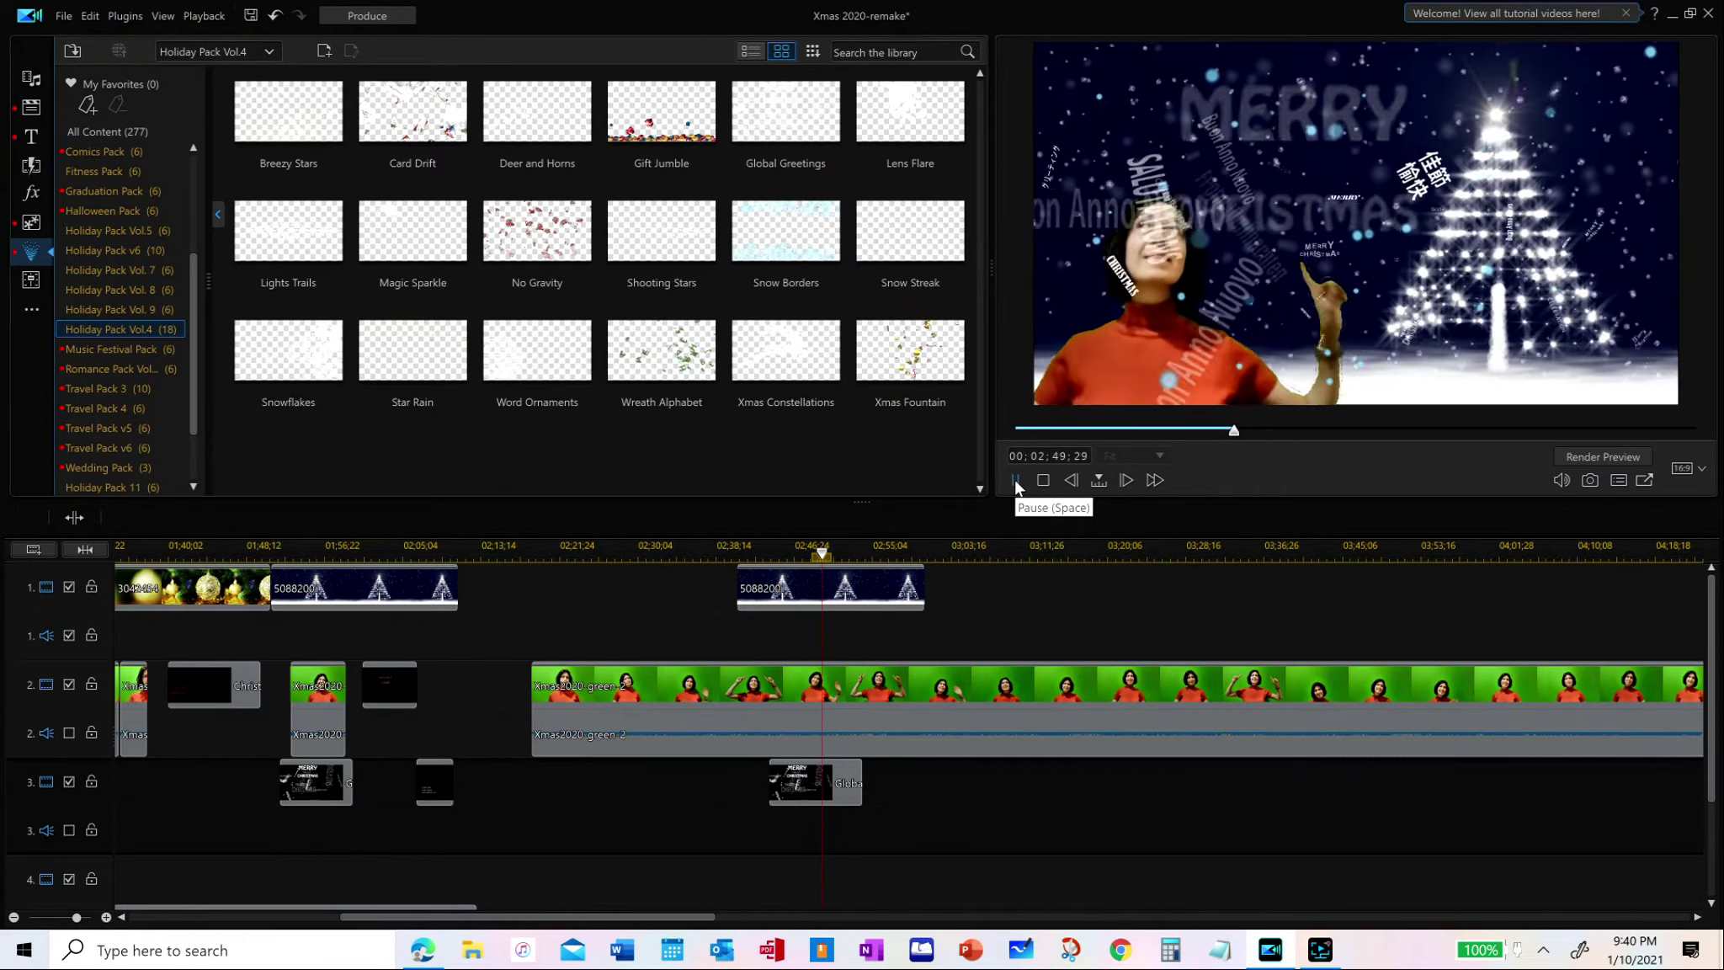
{"action": "left_click", "coordinate": [1015, 480]}
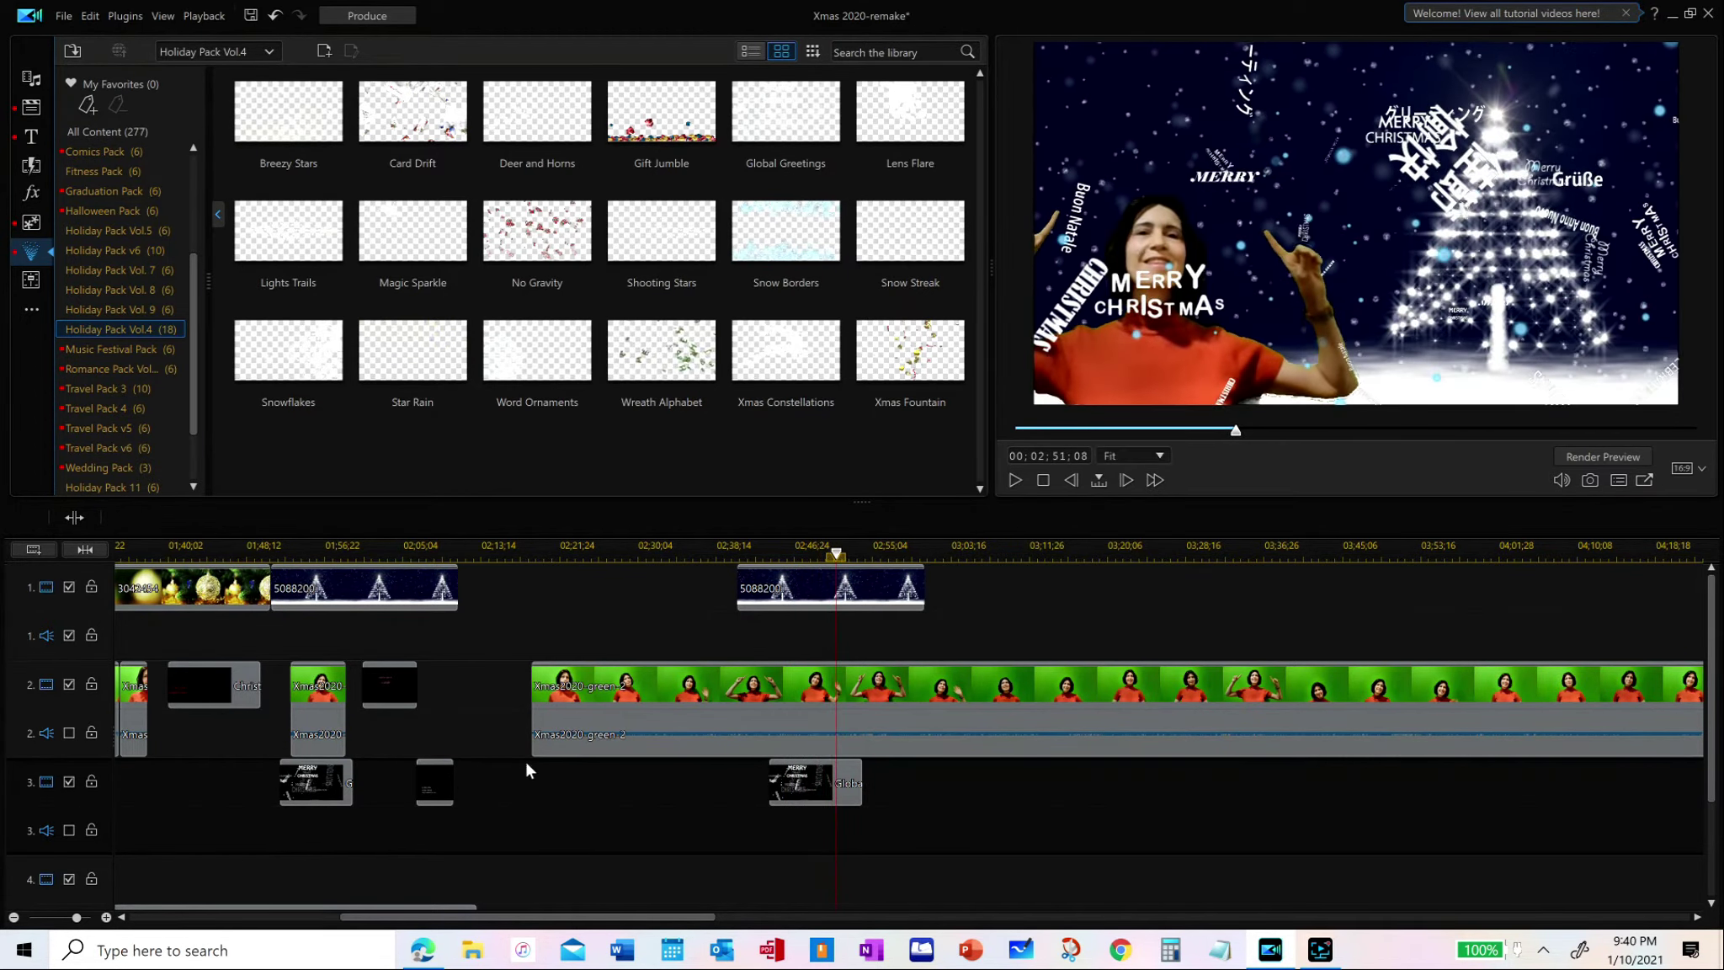
Look at the title library, then play back the Santa scenes near the start of the timeline from the Neon Trees clip
{"action": "left_click", "coordinate": [31, 136]}
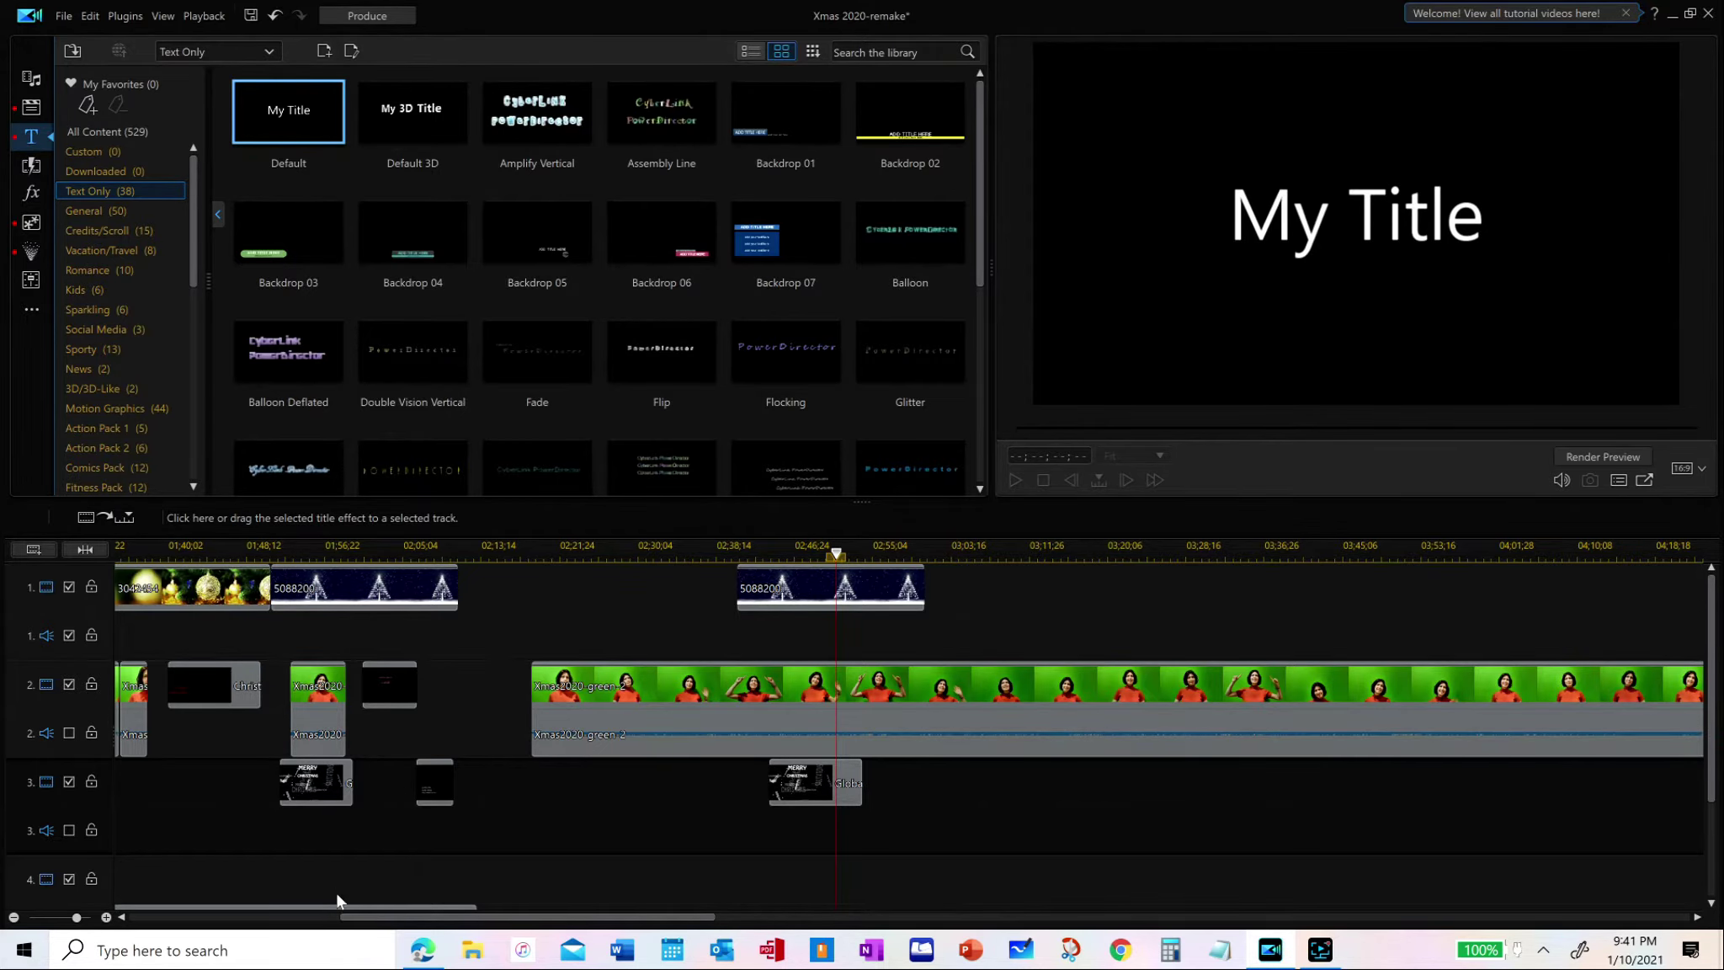
{"action": "left_click_drag", "start_coordinate": [365, 916], "coordinate": [74, 926]}
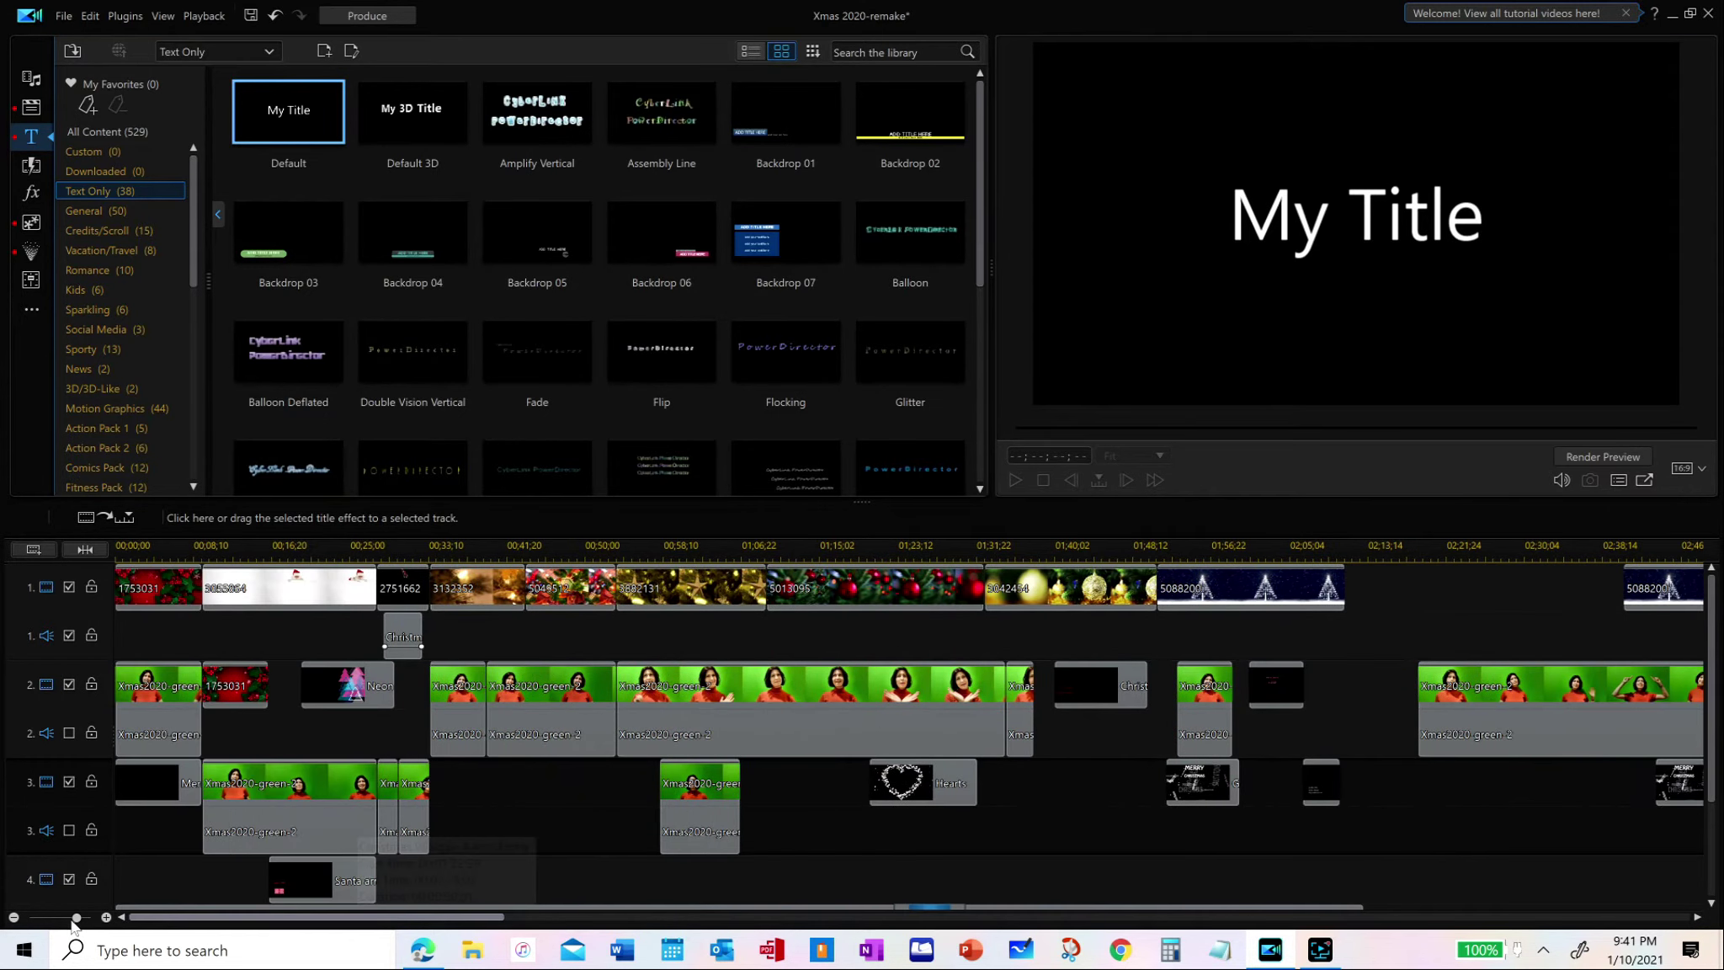
{"action": "left_click", "coordinate": [363, 715]}
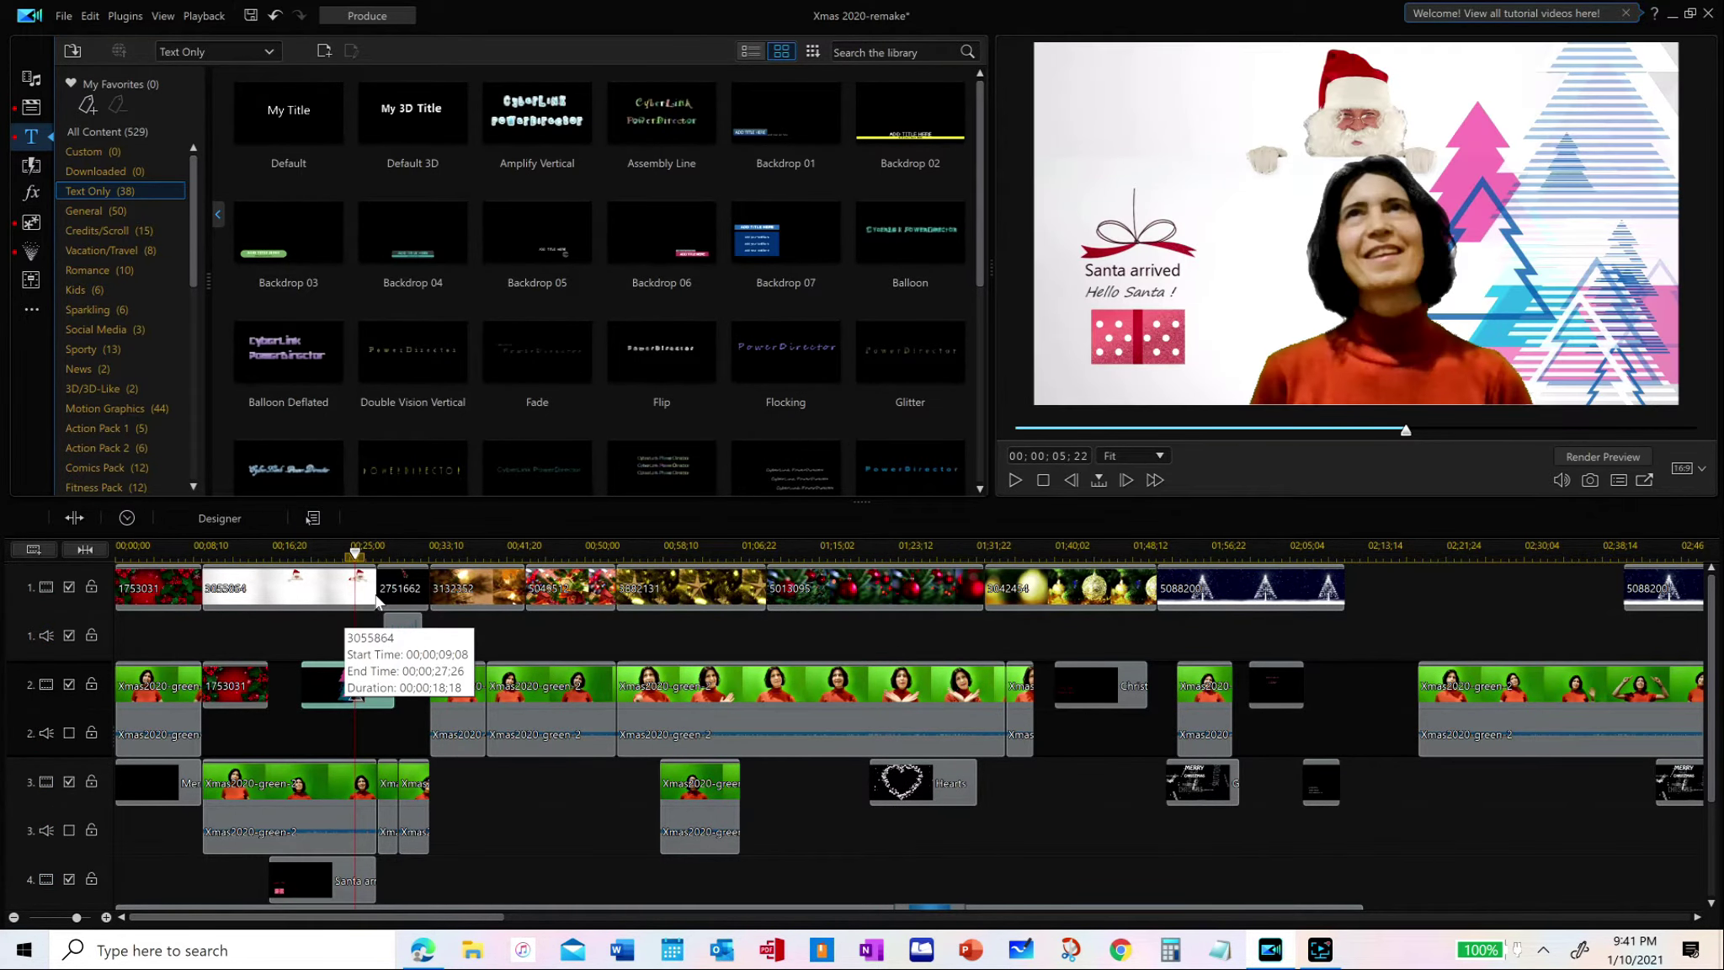
{"action": "left_click", "coordinate": [1015, 480]}
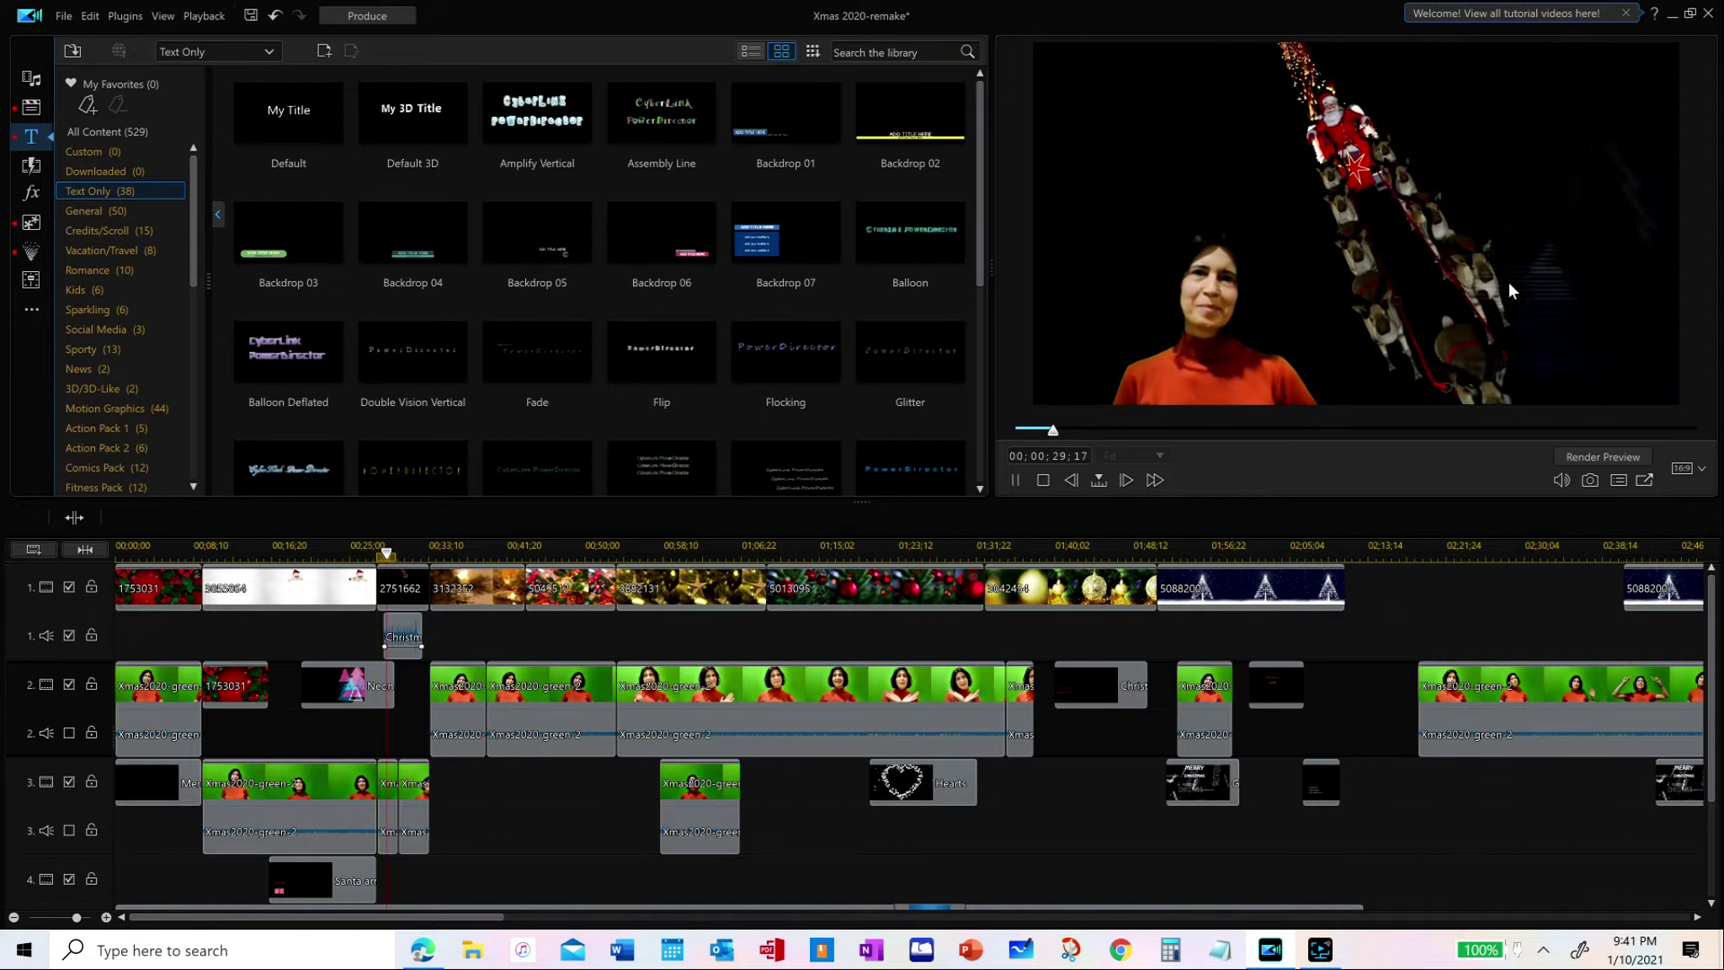
{"action": "left_click", "coordinate": [1013, 480]}
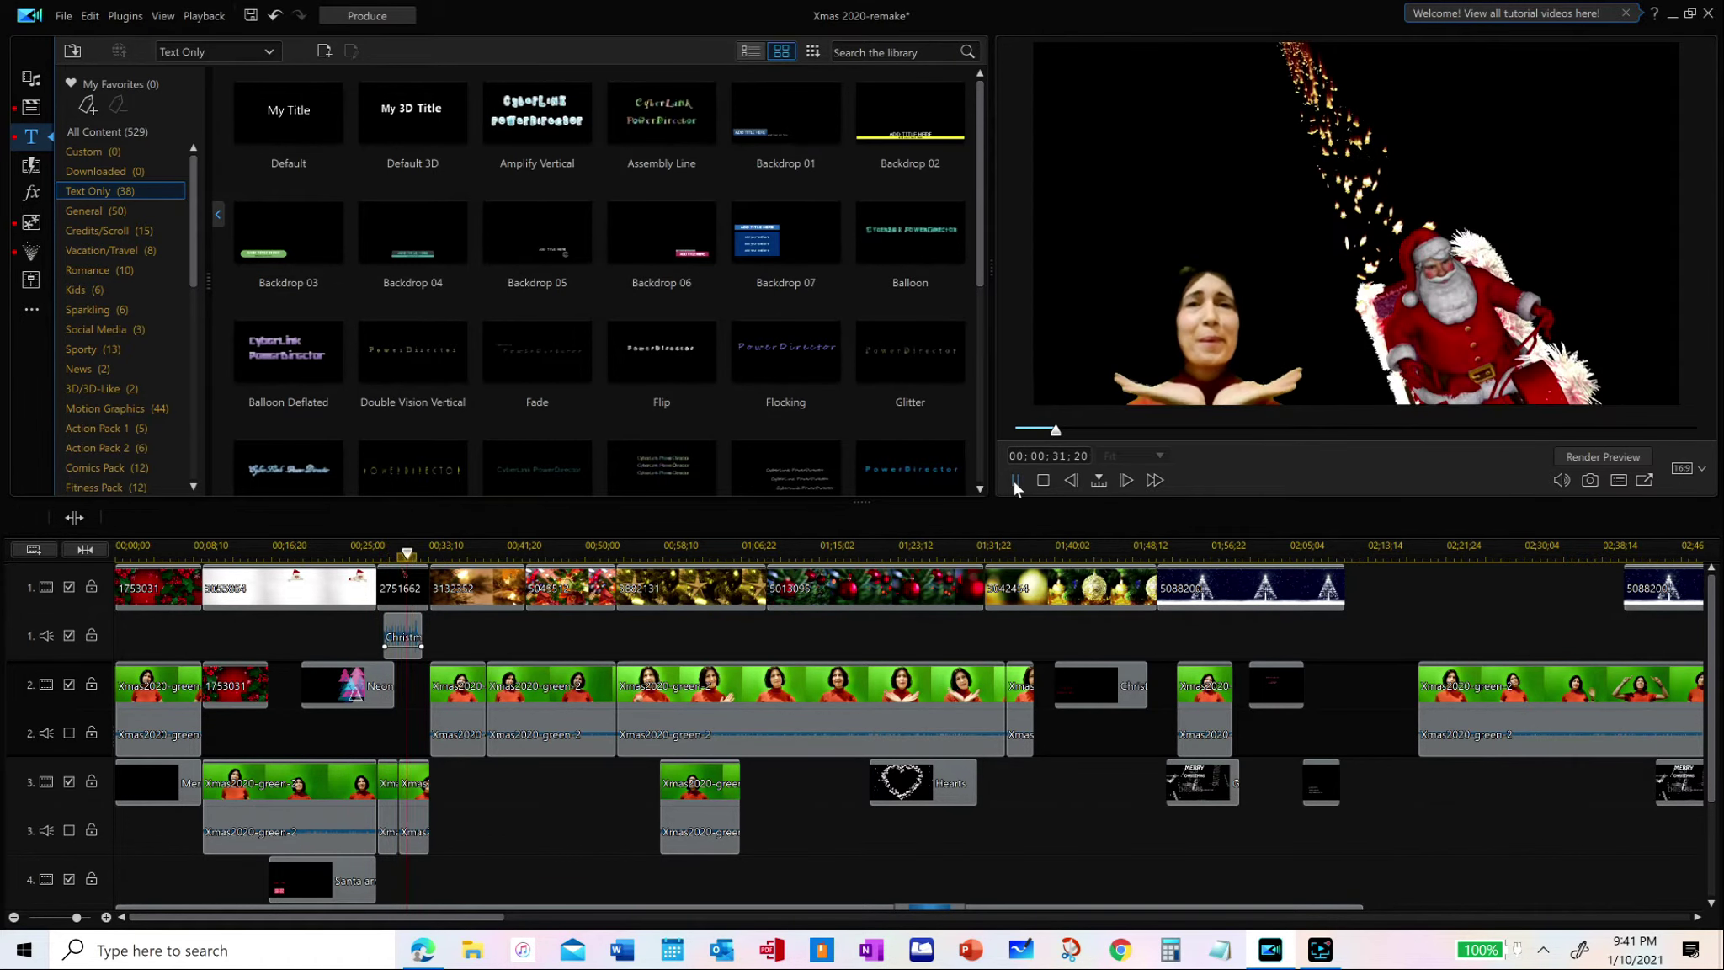
Add the Neon Trees particle from Holiday Pack Vol.5 to track 1 shortly after the second Christmas-tree background, alongside the keyed woman
{"action": "left_click", "coordinate": [29, 253]}
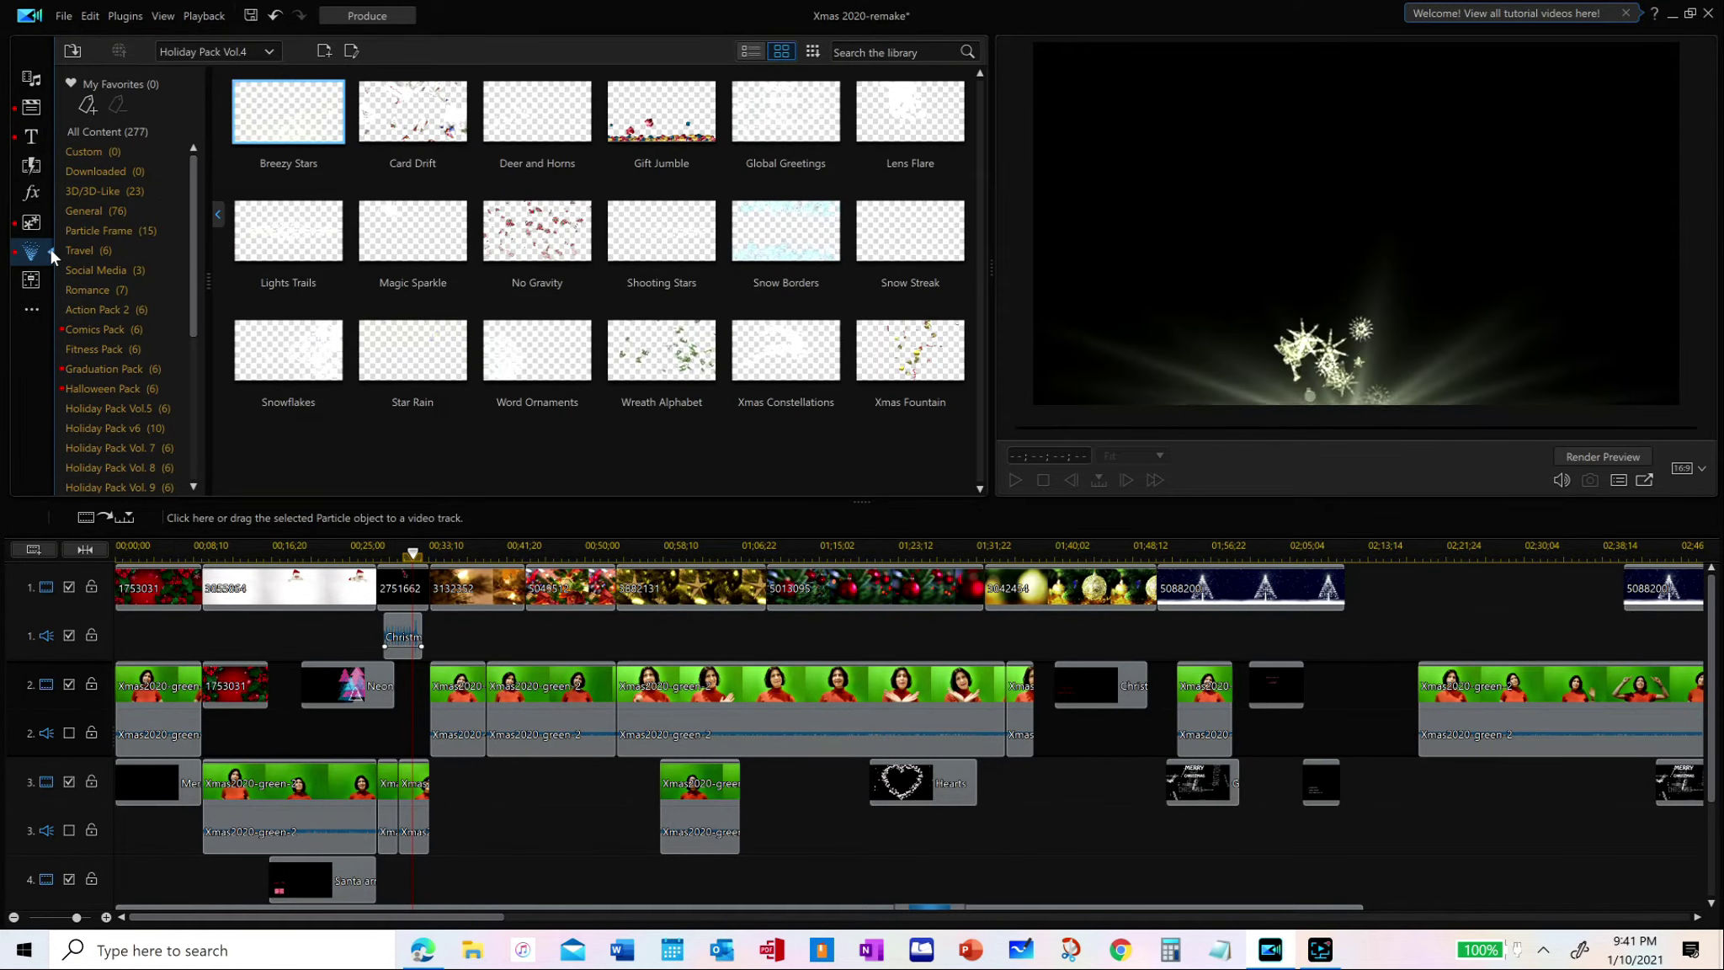
{"action": "left_click", "coordinate": [121, 410]}
{"action": "left_click", "coordinate": [767, 116]}
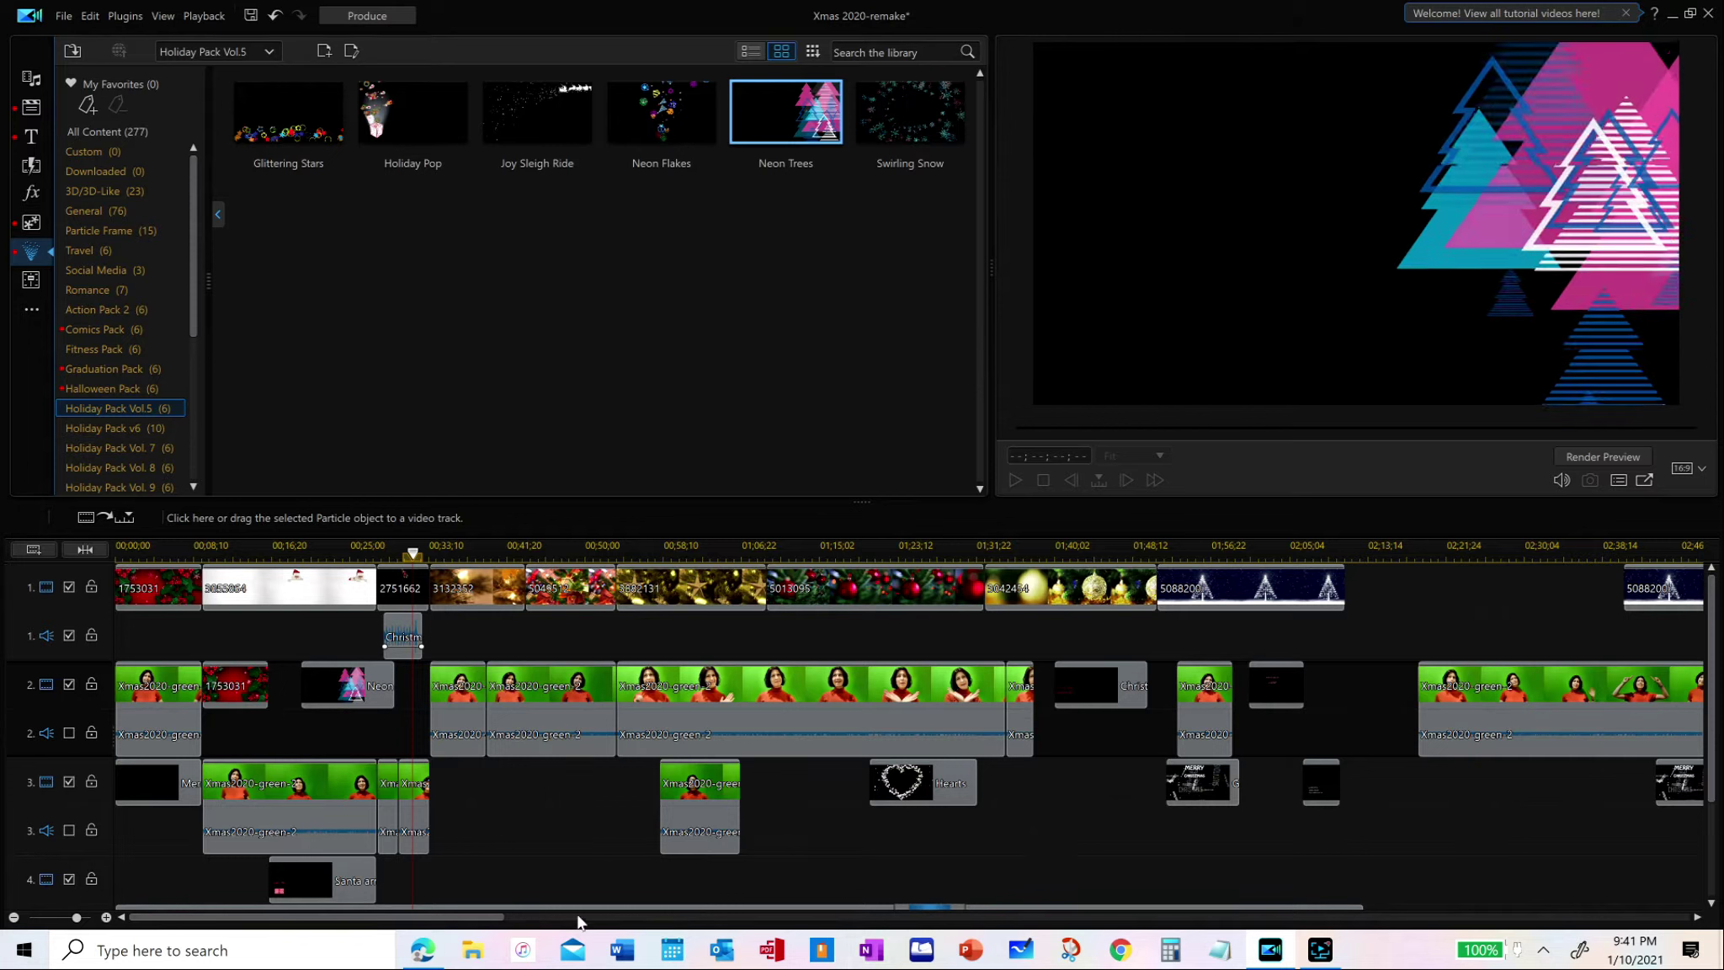
{"action": "left_click_drag", "start_coordinate": [502, 917], "coordinate": [767, 935]}
{"action": "left_click", "coordinate": [612, 548]}
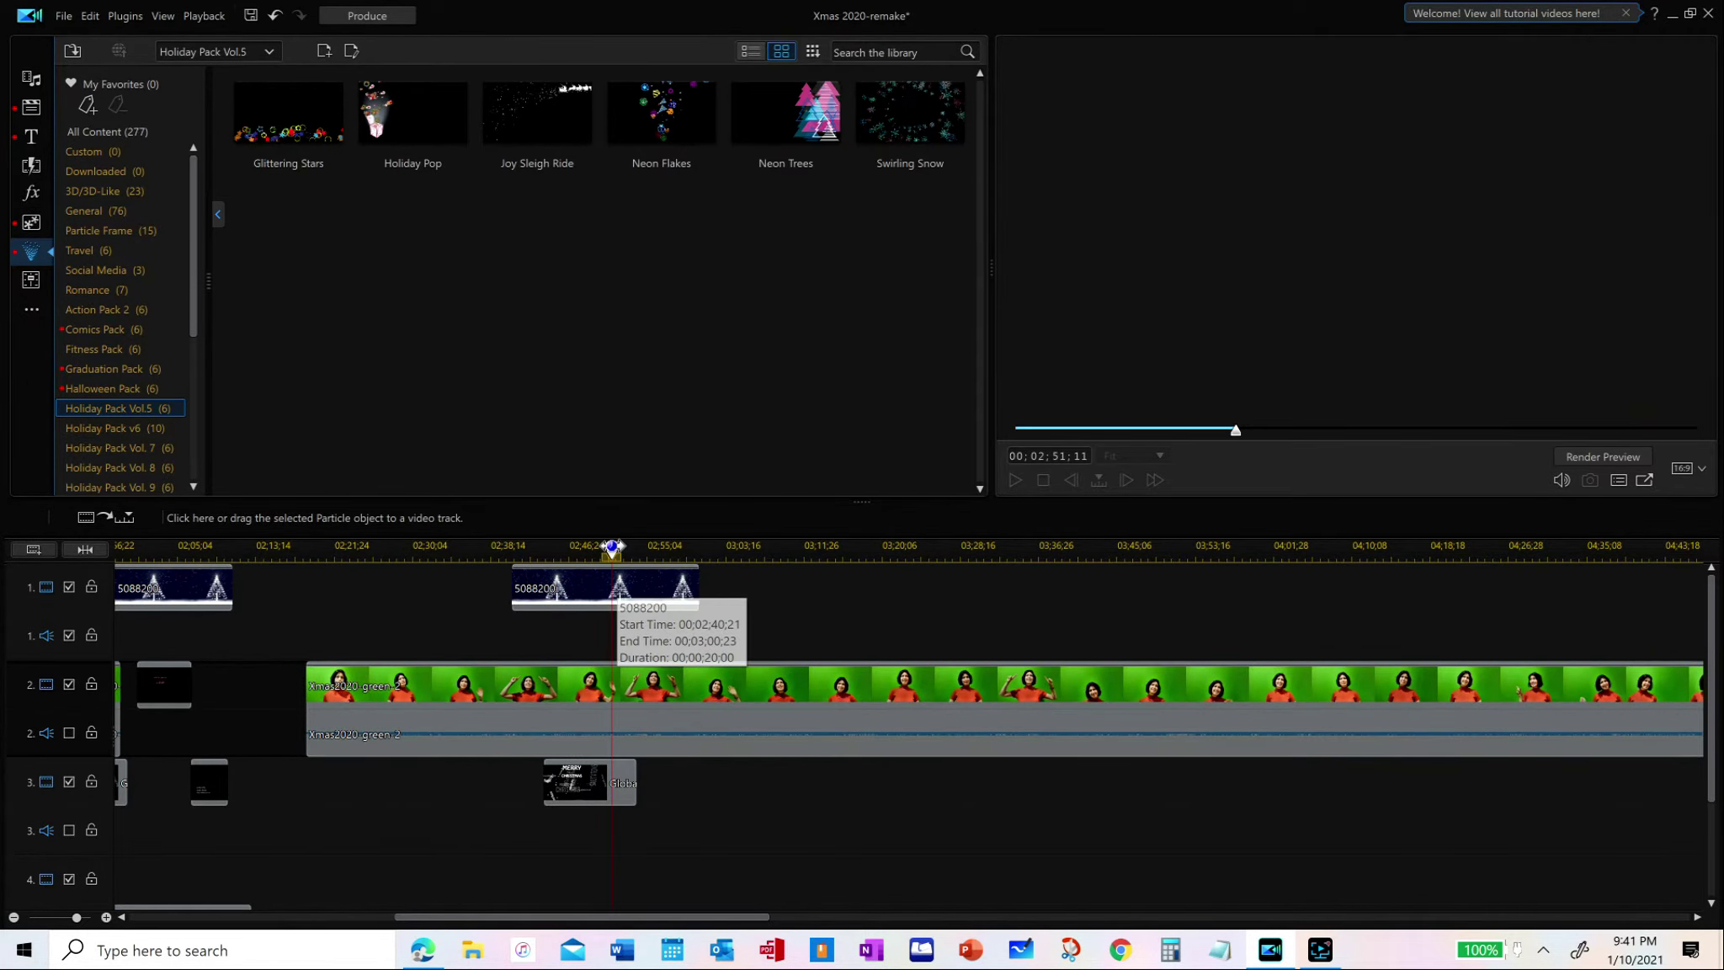
{"action": "left_click", "coordinate": [714, 550]}
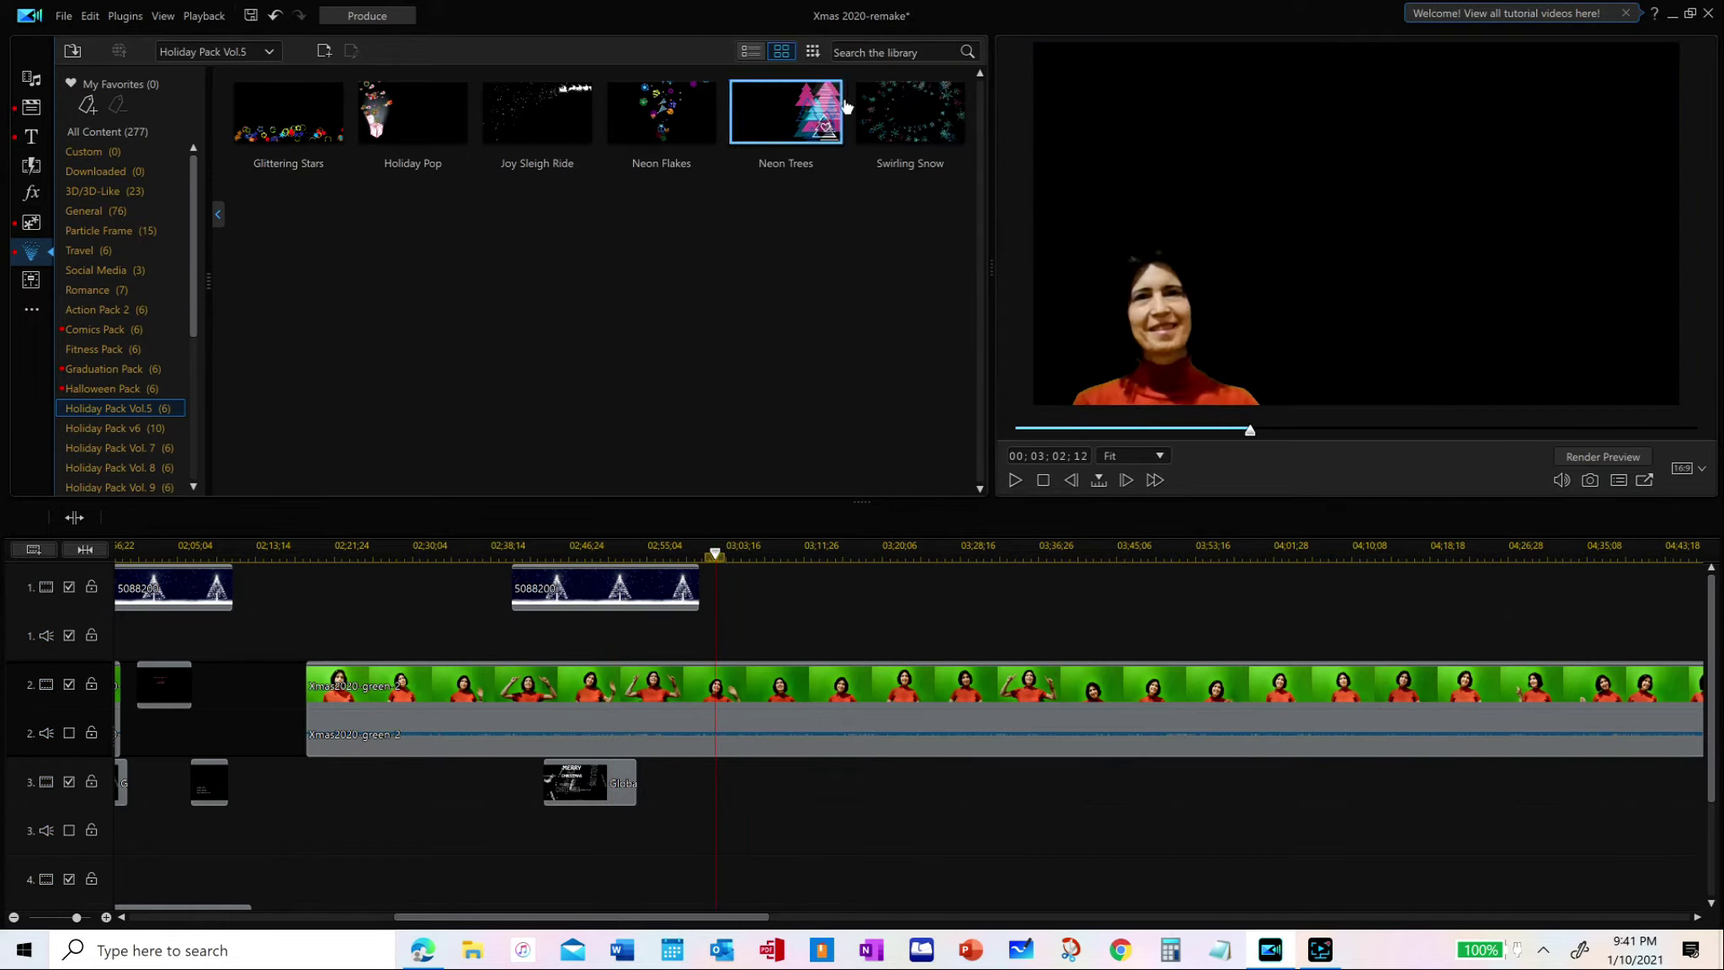
{"action": "left_click_drag", "start_coordinate": [813, 118], "coordinate": [751, 681]}
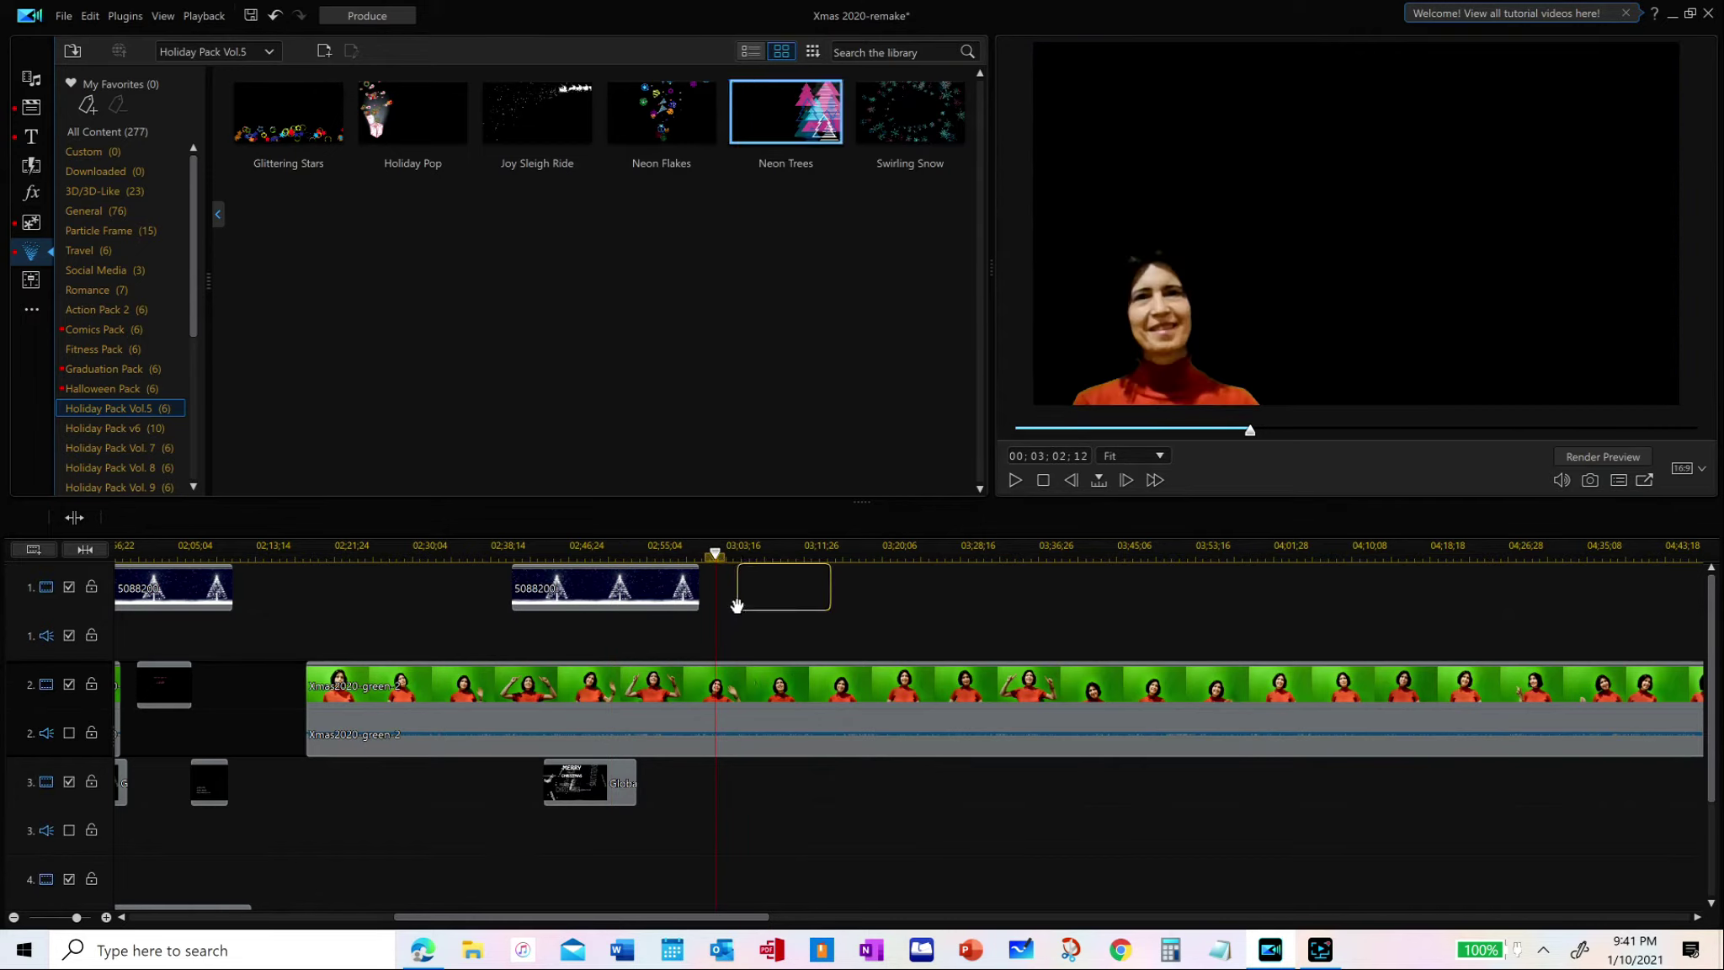
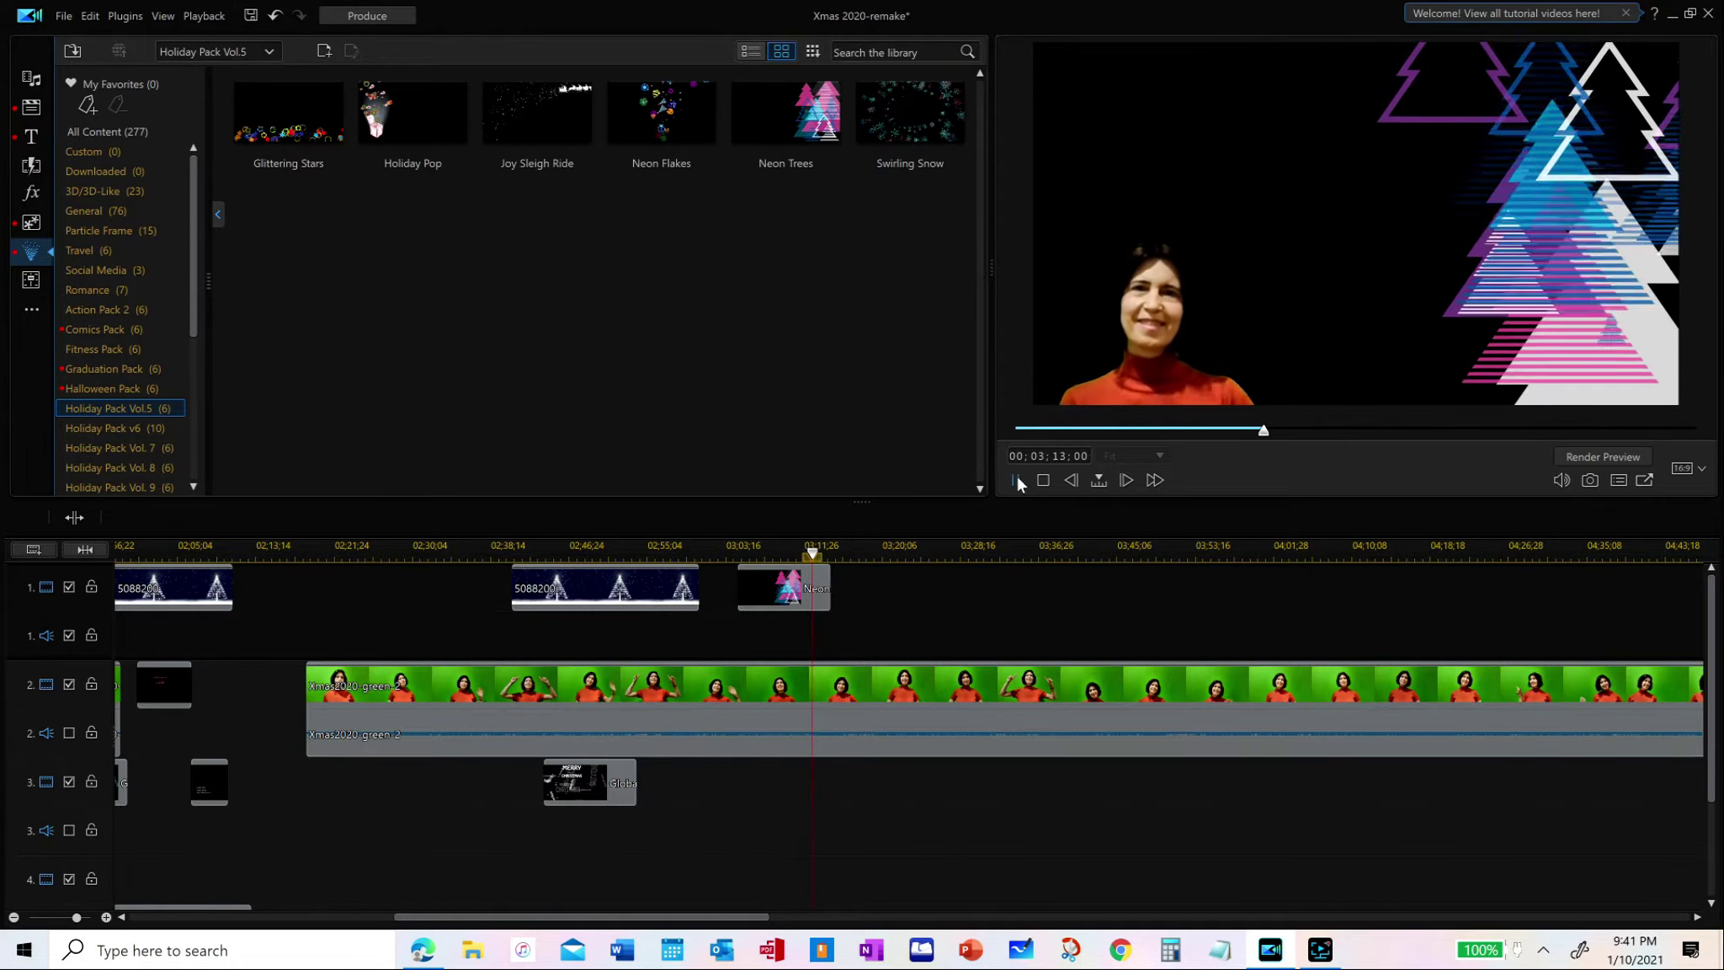
Stop the Neon Trees playback and play back the opening holly scene and its Merry Christmas title from 00;00;02;19
{"action": "left_click", "coordinate": [1014, 479]}
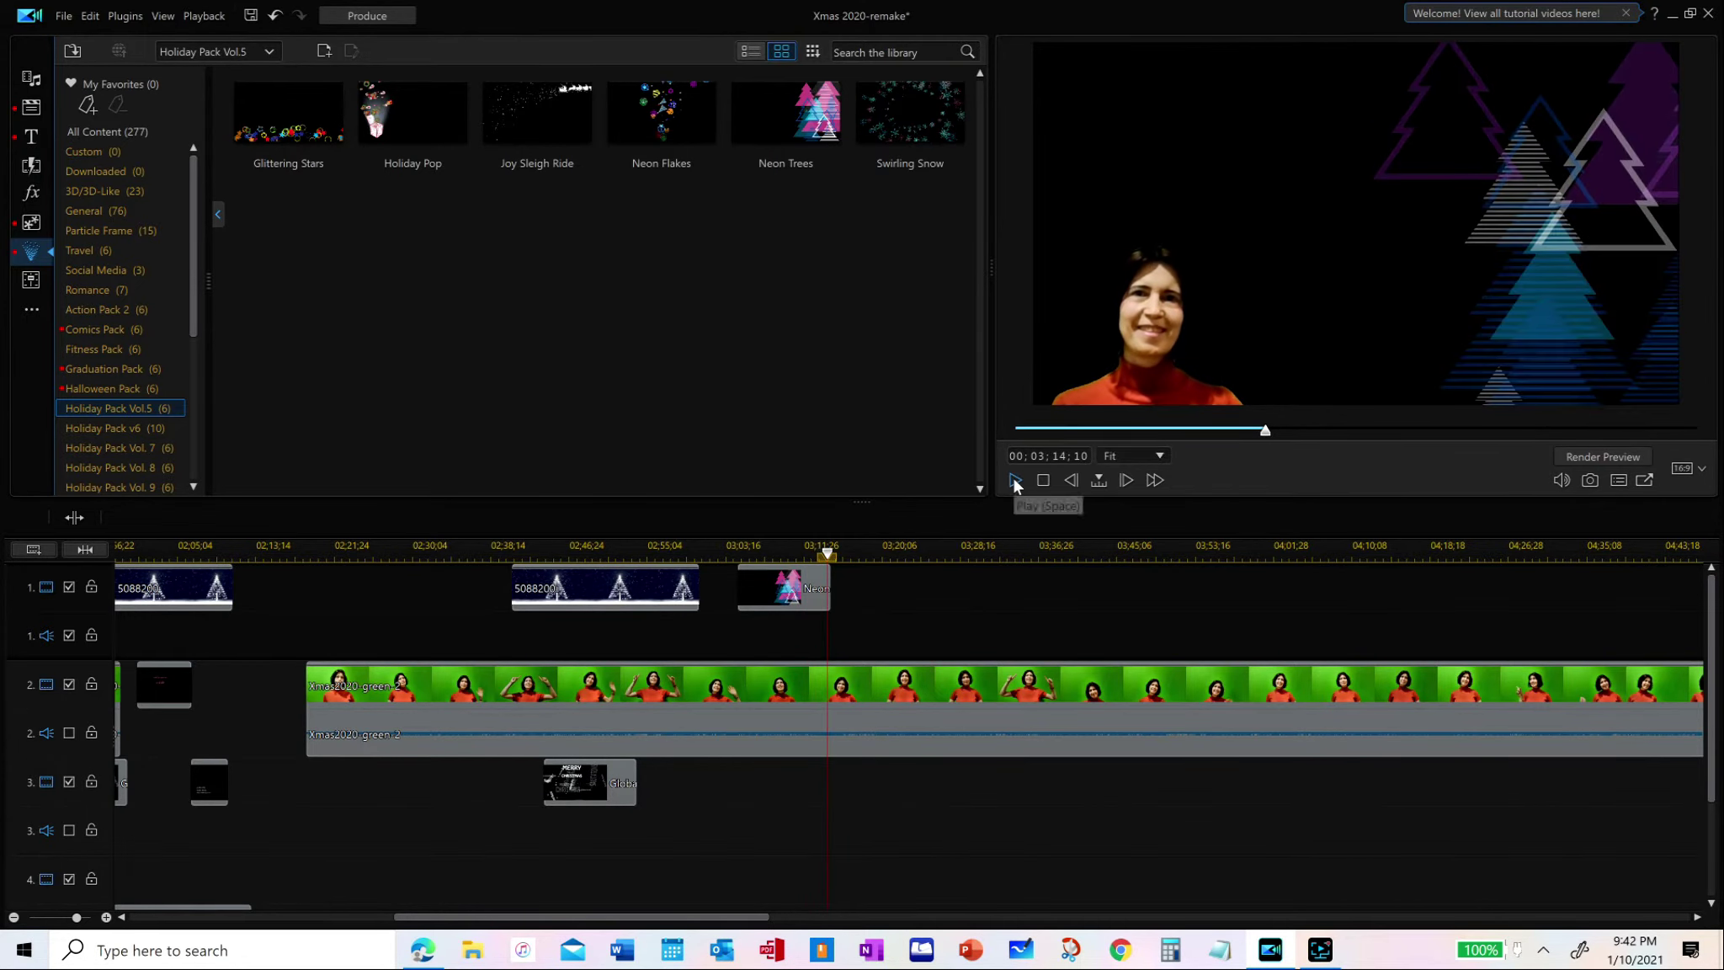
{"action": "left_click_drag", "start_coordinate": [581, 918], "coordinate": [184, 884]}
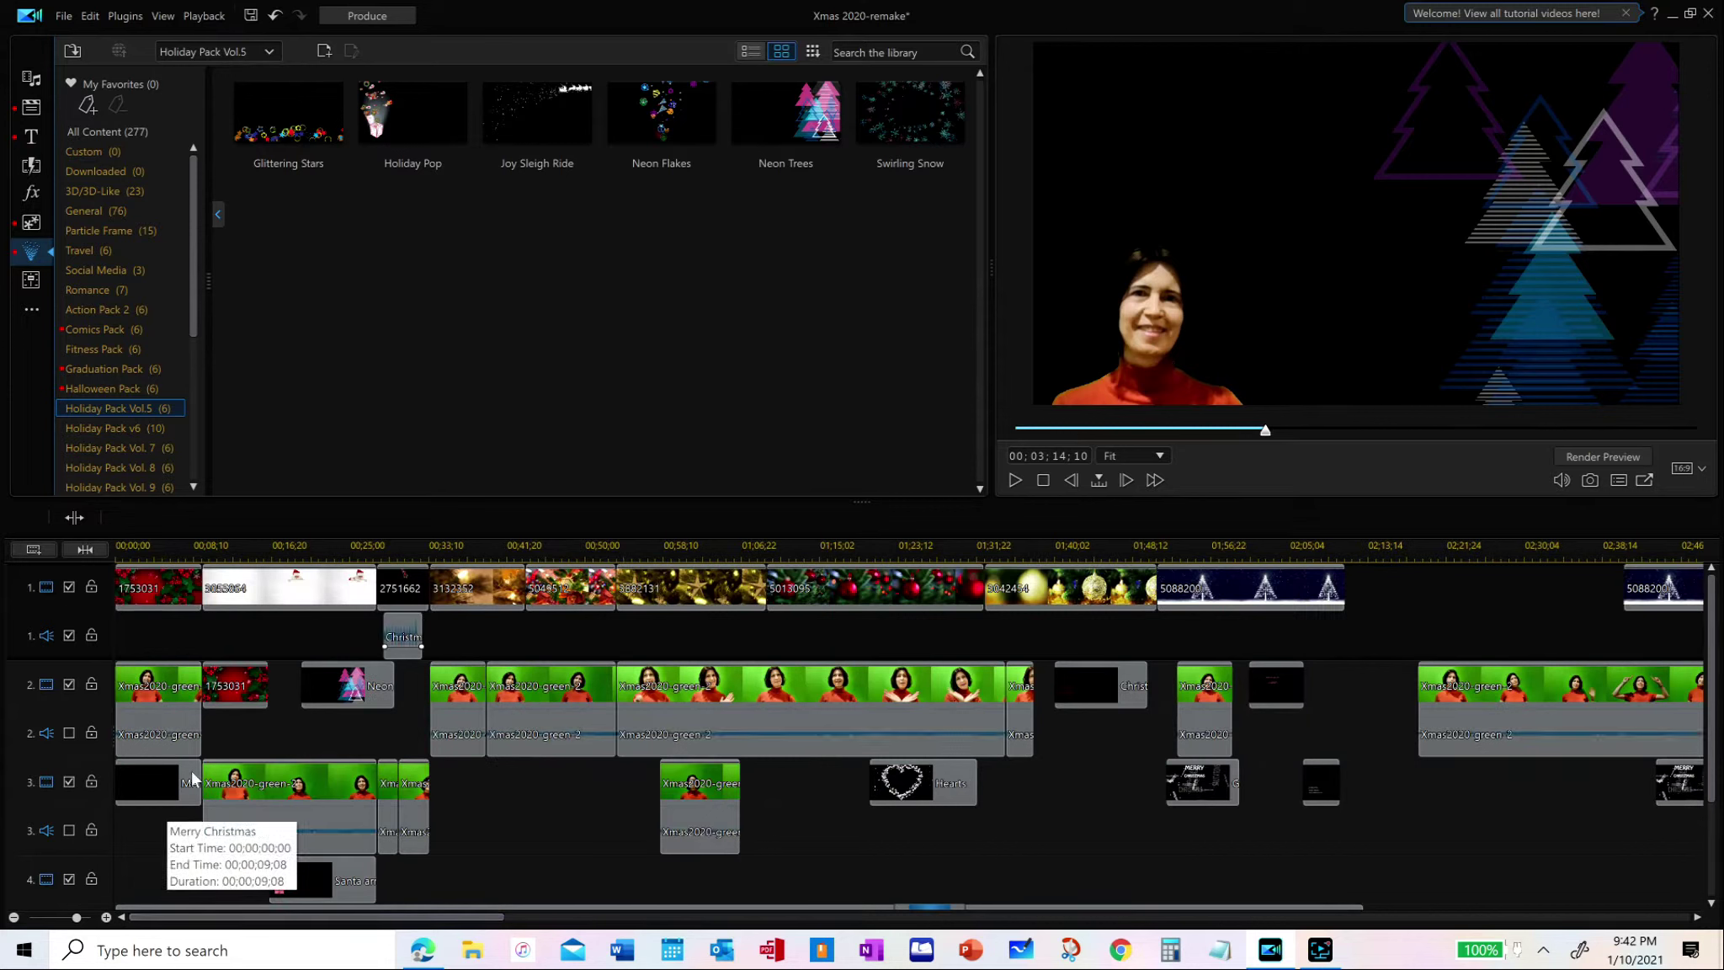
{"action": "left_click", "coordinate": [139, 552]}
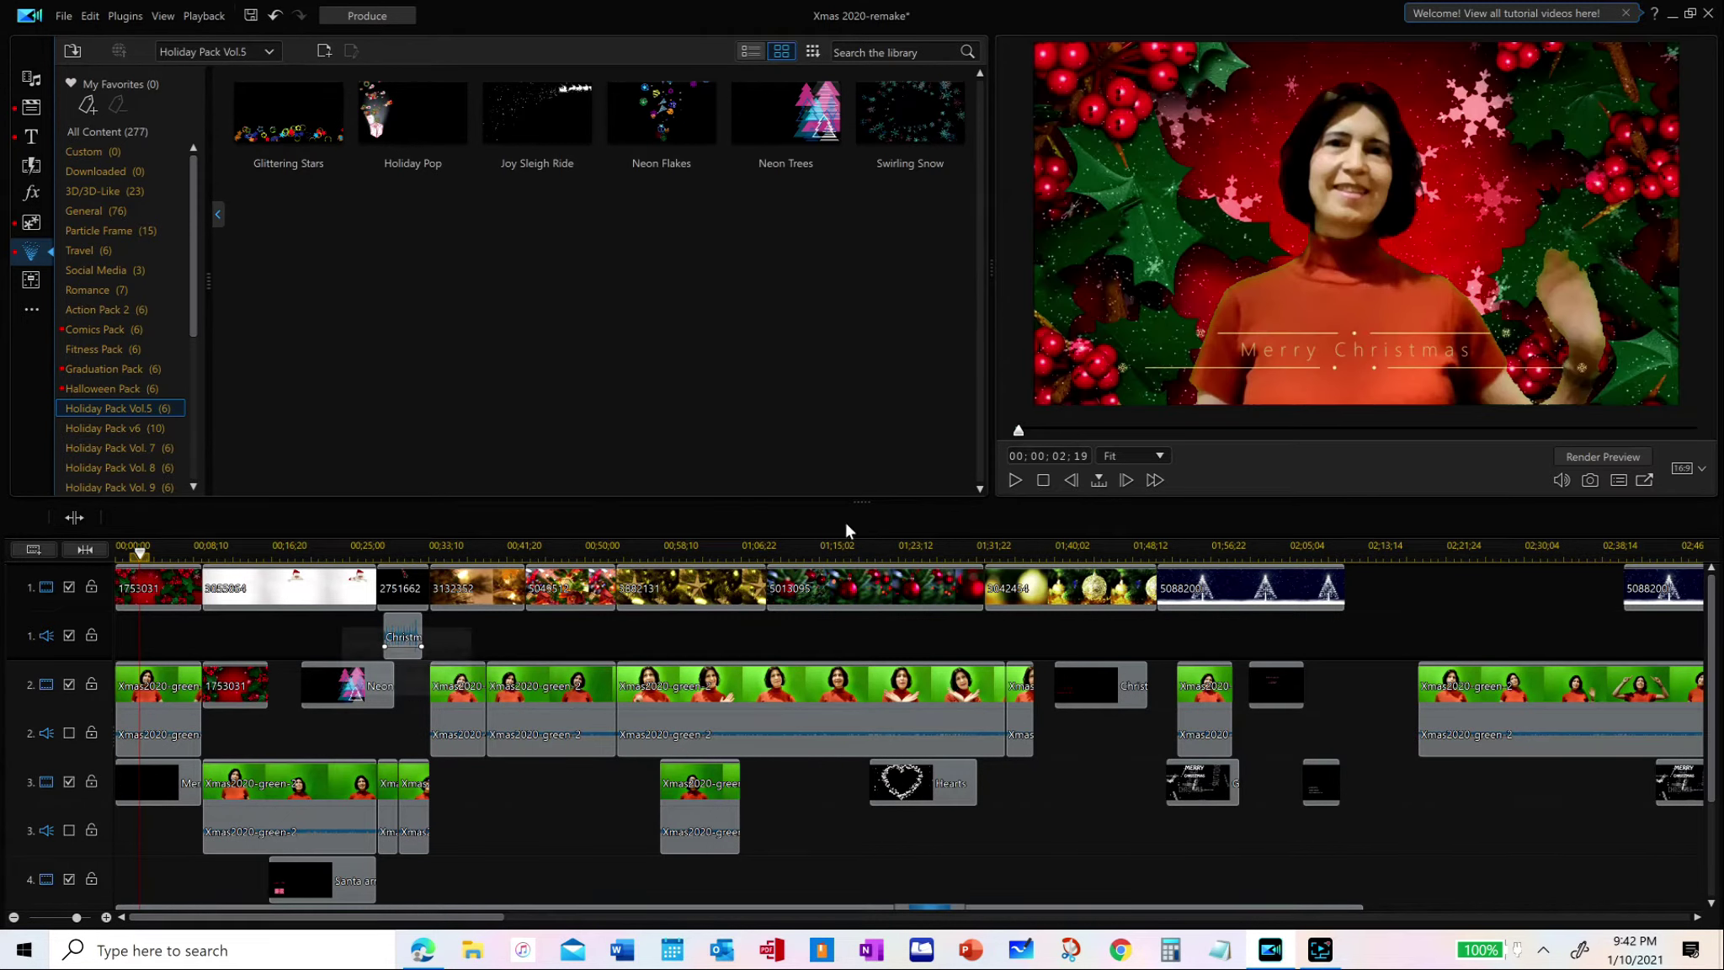
{"action": "left_click", "coordinate": [1014, 480]}
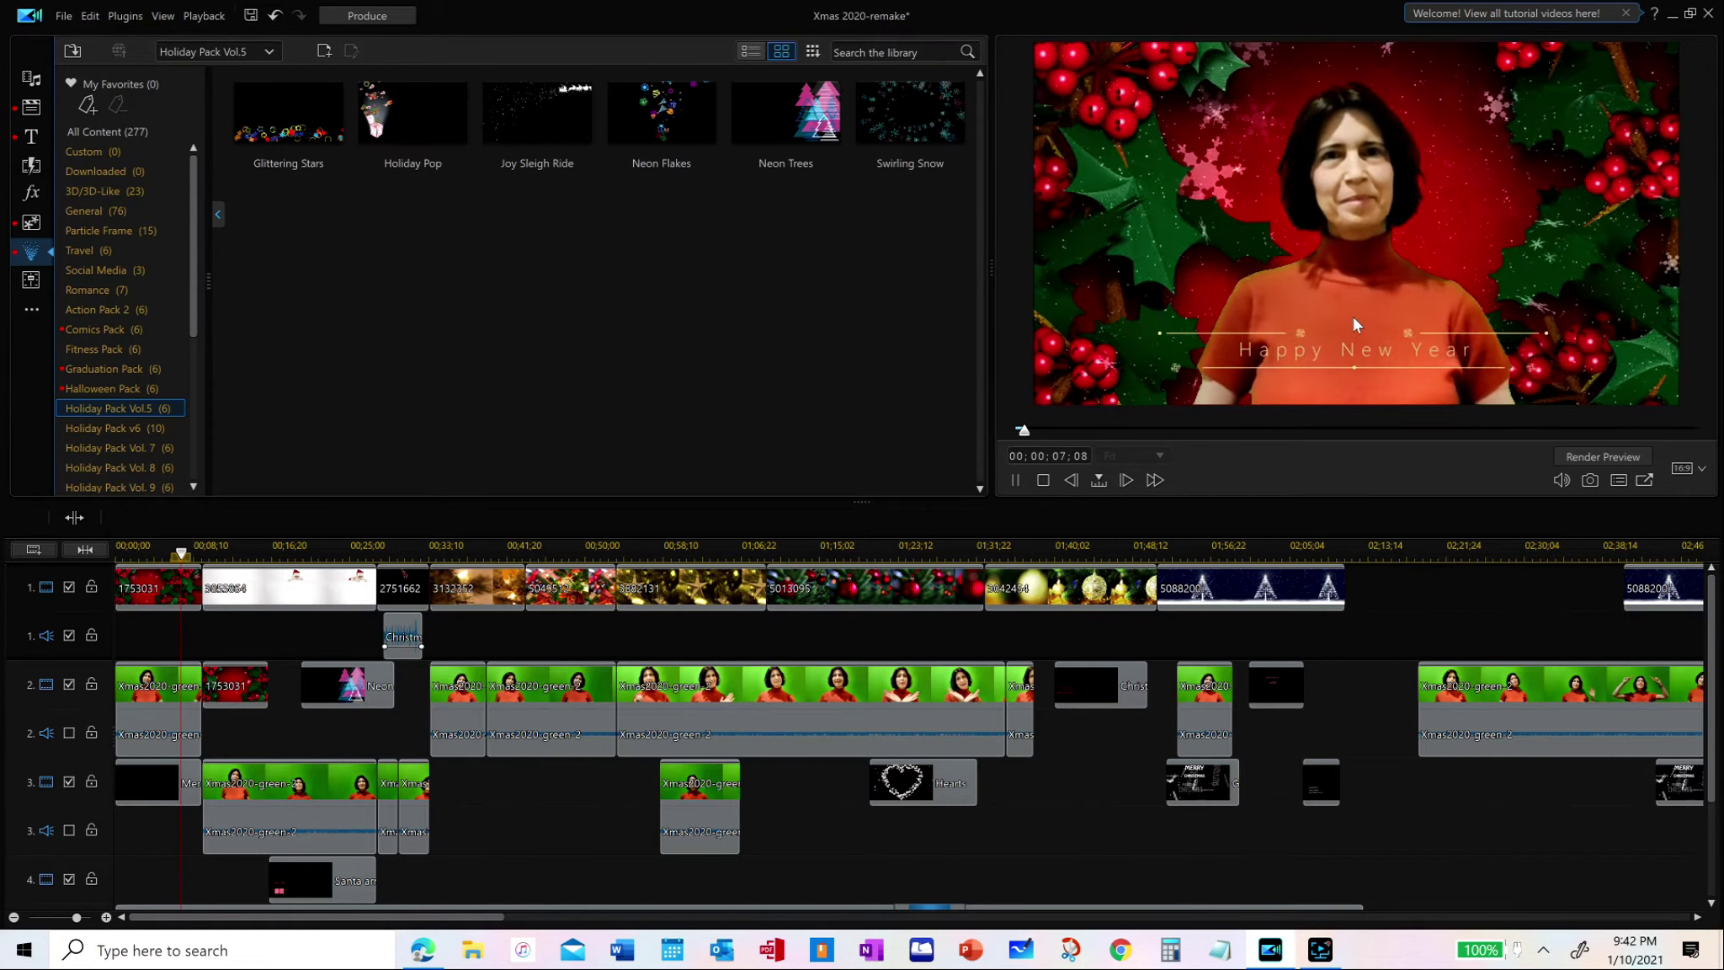
Preview title templates from the General and Credits/Scroll categories of the title library
{"action": "left_click", "coordinate": [31, 139]}
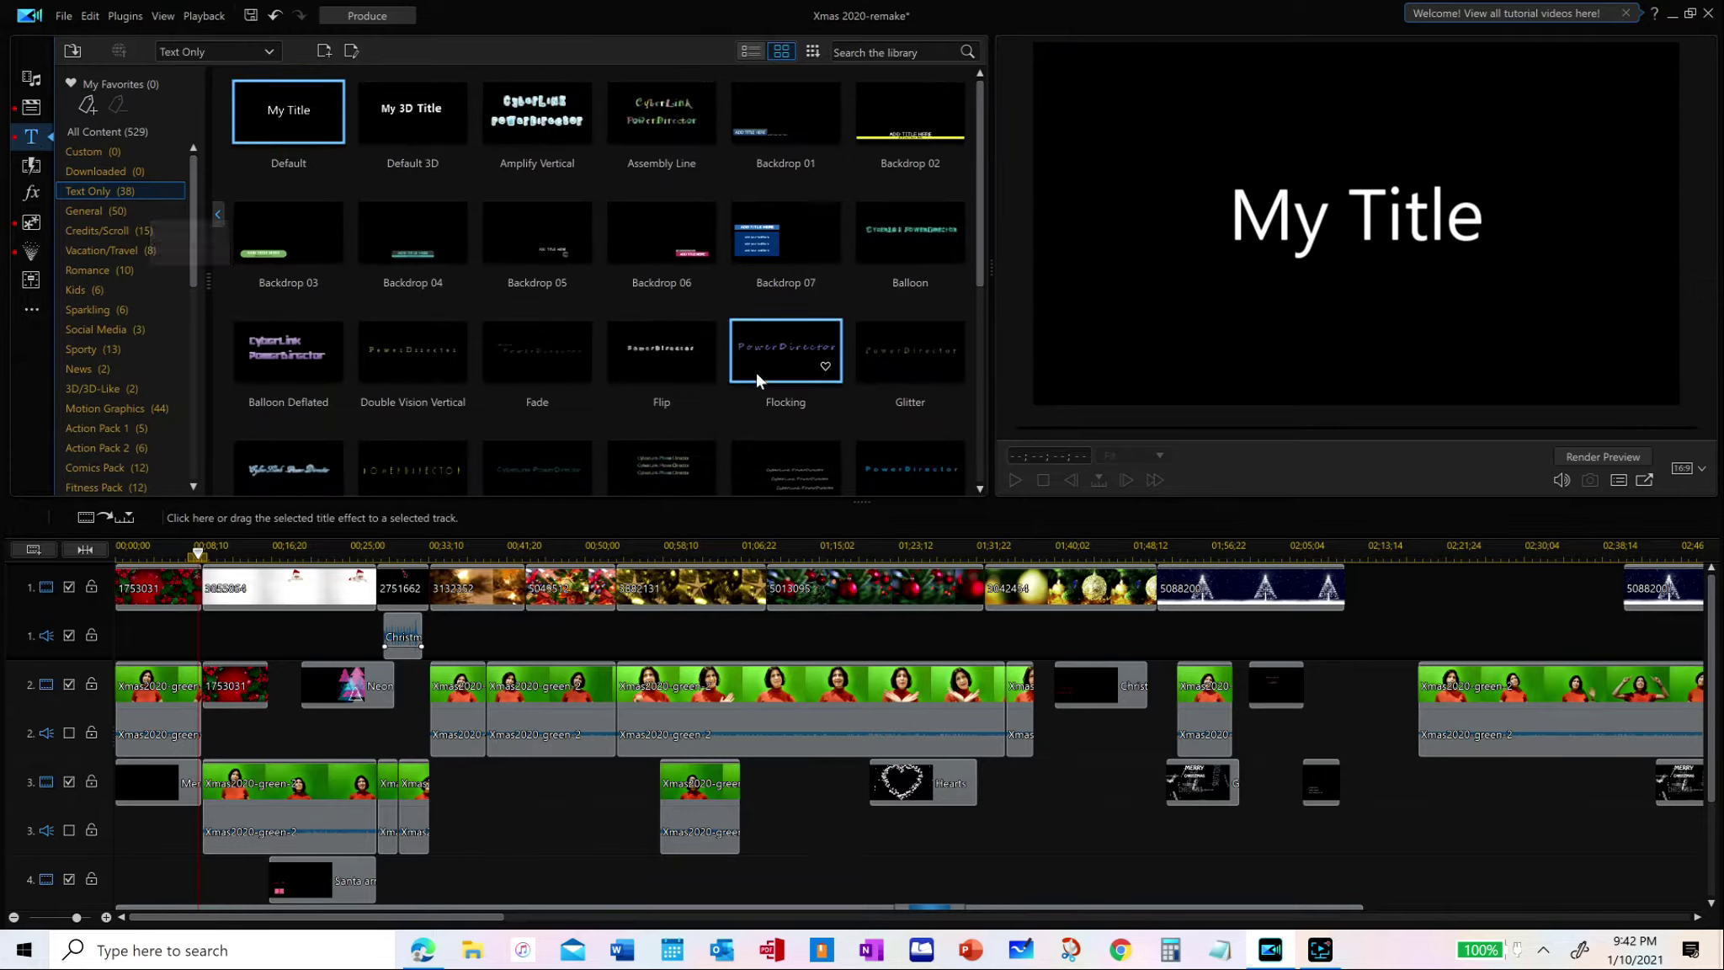
{"action": "left_click", "coordinate": [127, 213]}
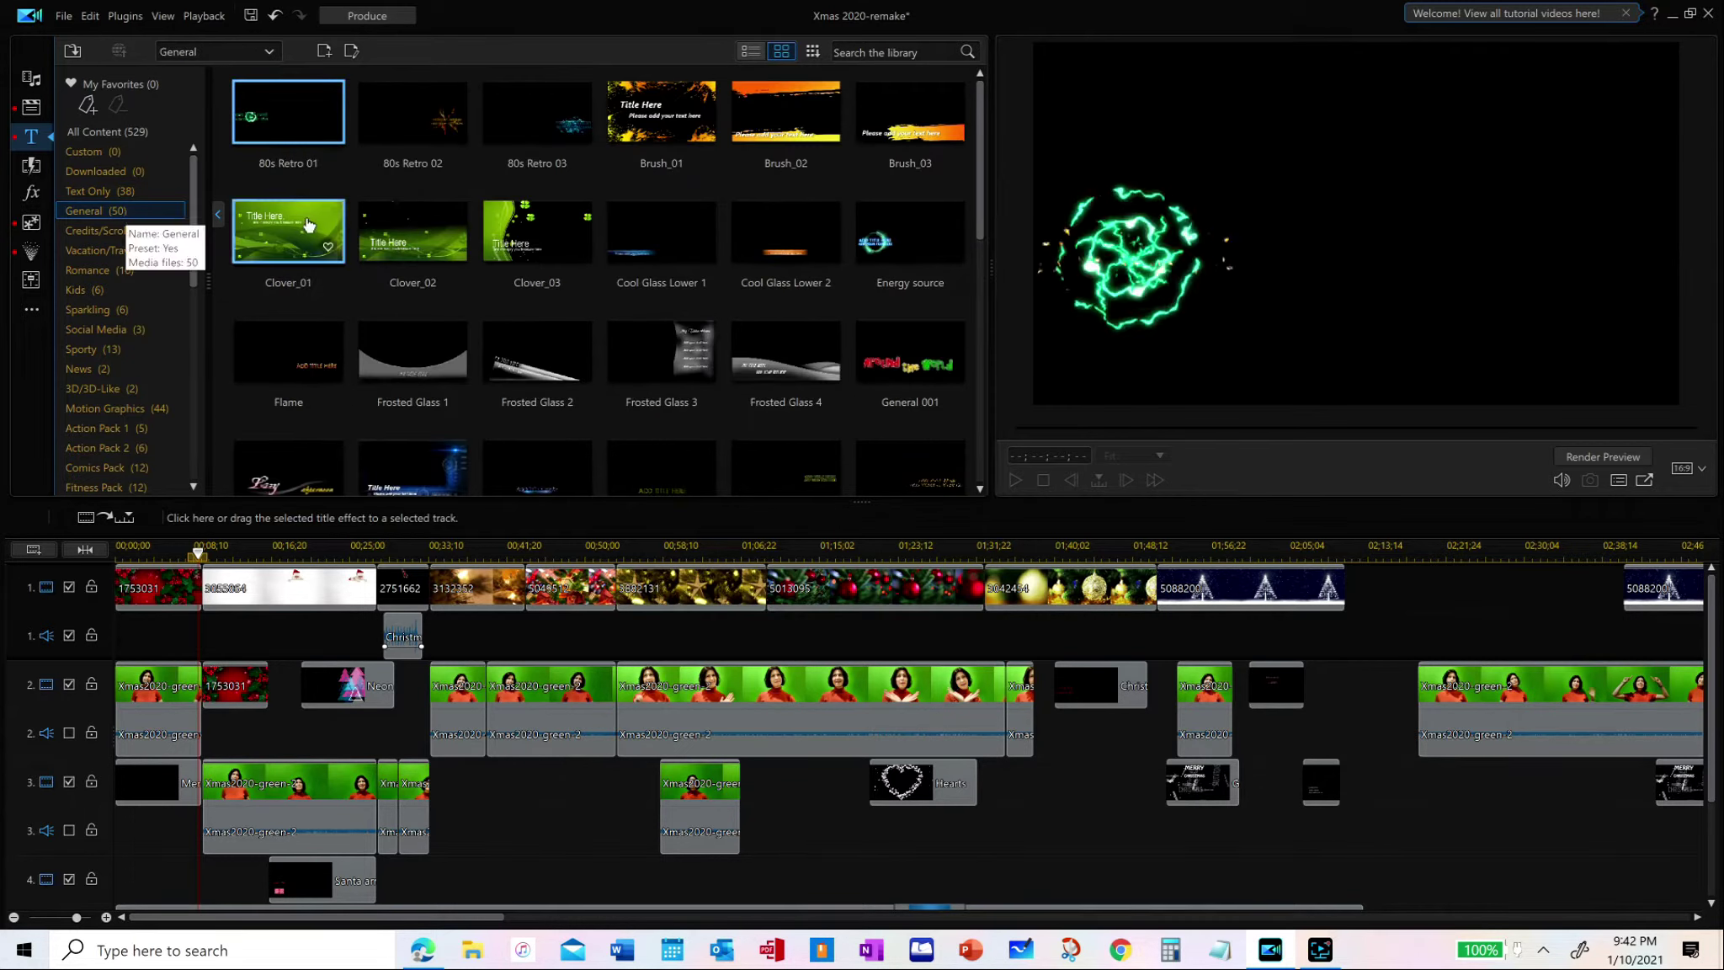
{"action": "left_click", "coordinate": [889, 368]}
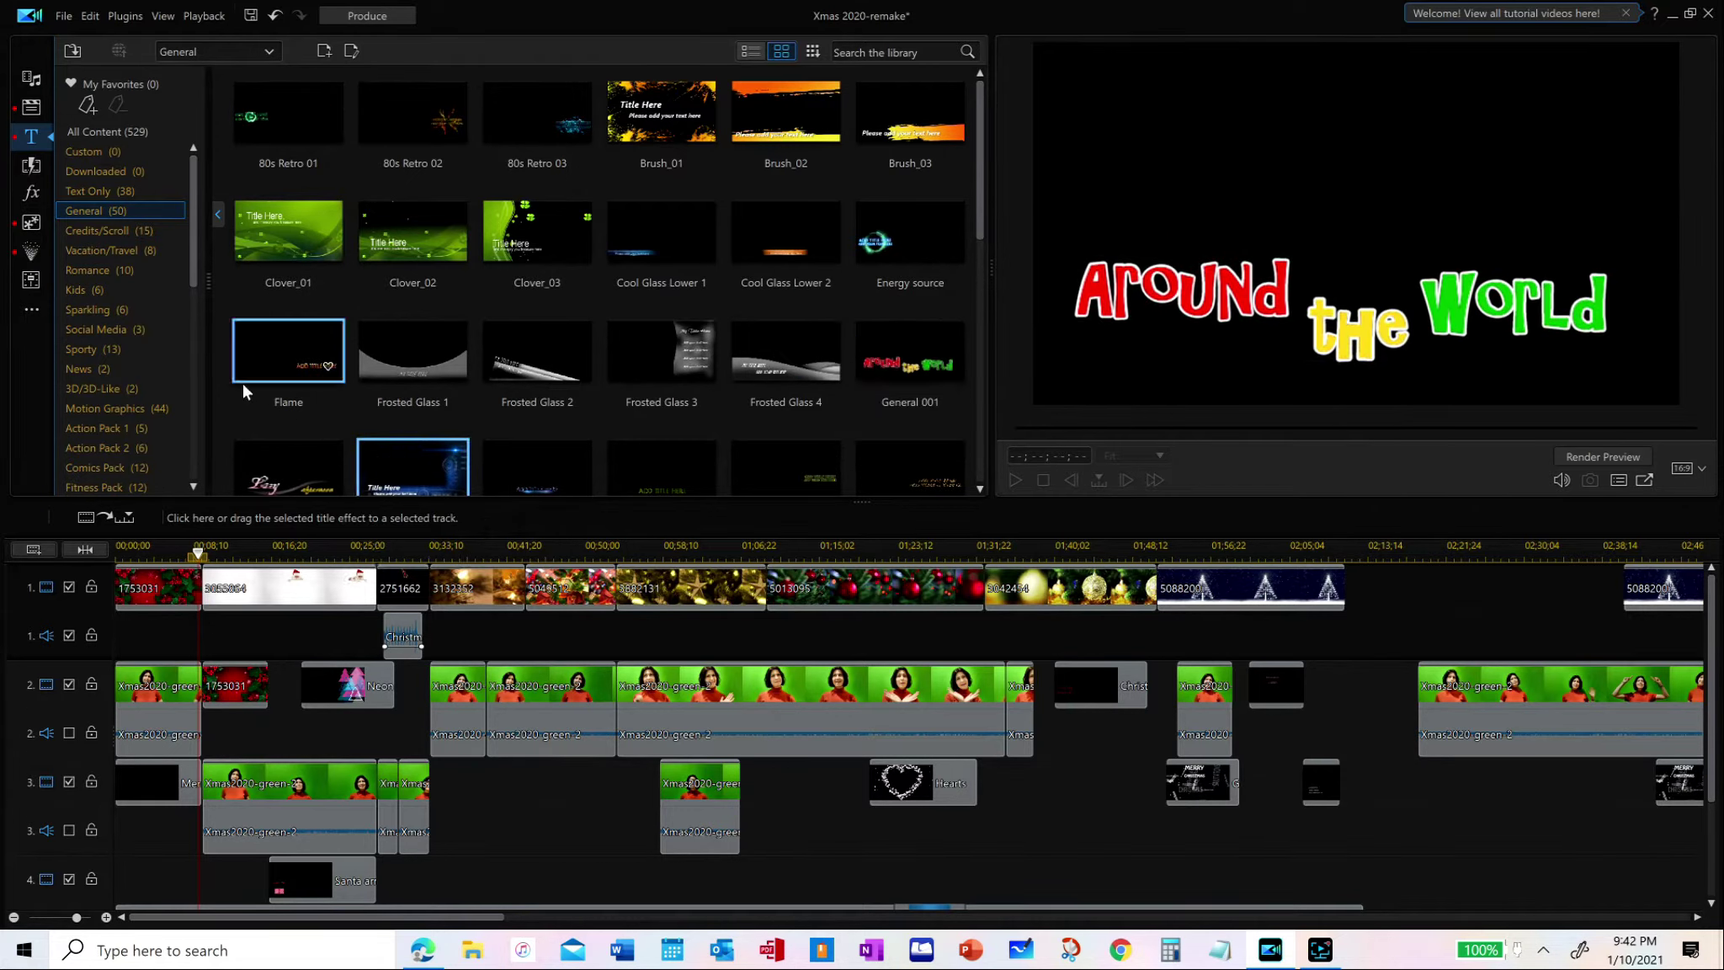
{"action": "left_click", "coordinate": [107, 230]}
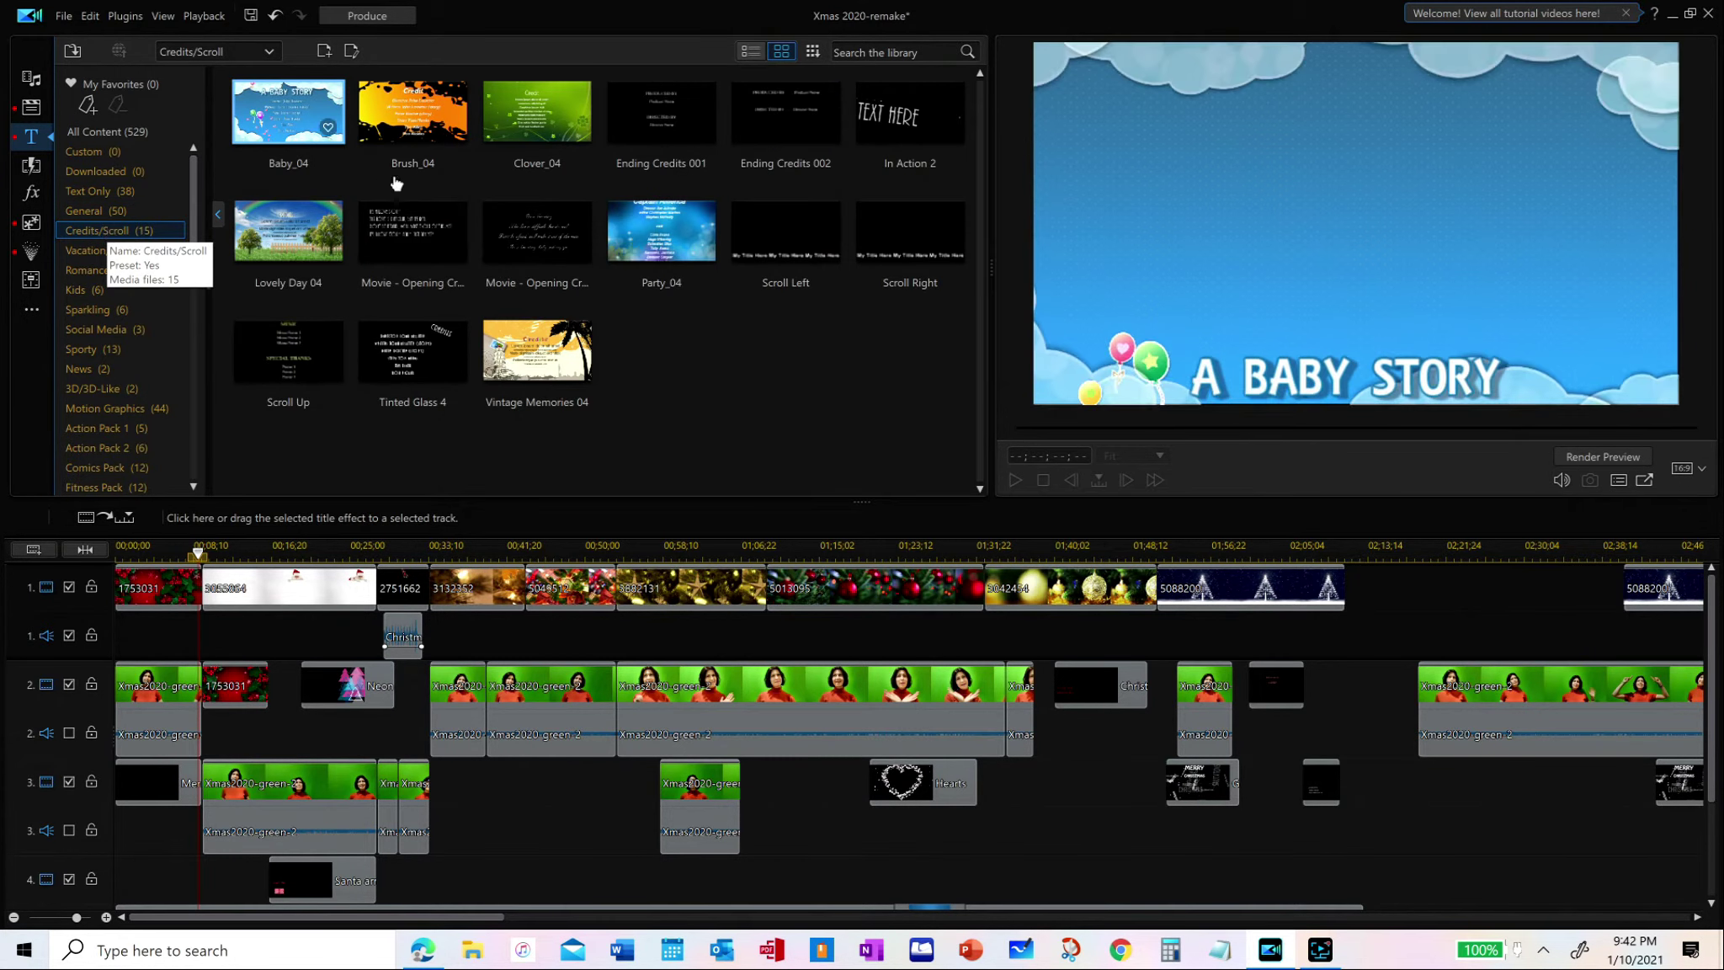
{"action": "left_click", "coordinate": [537, 233]}
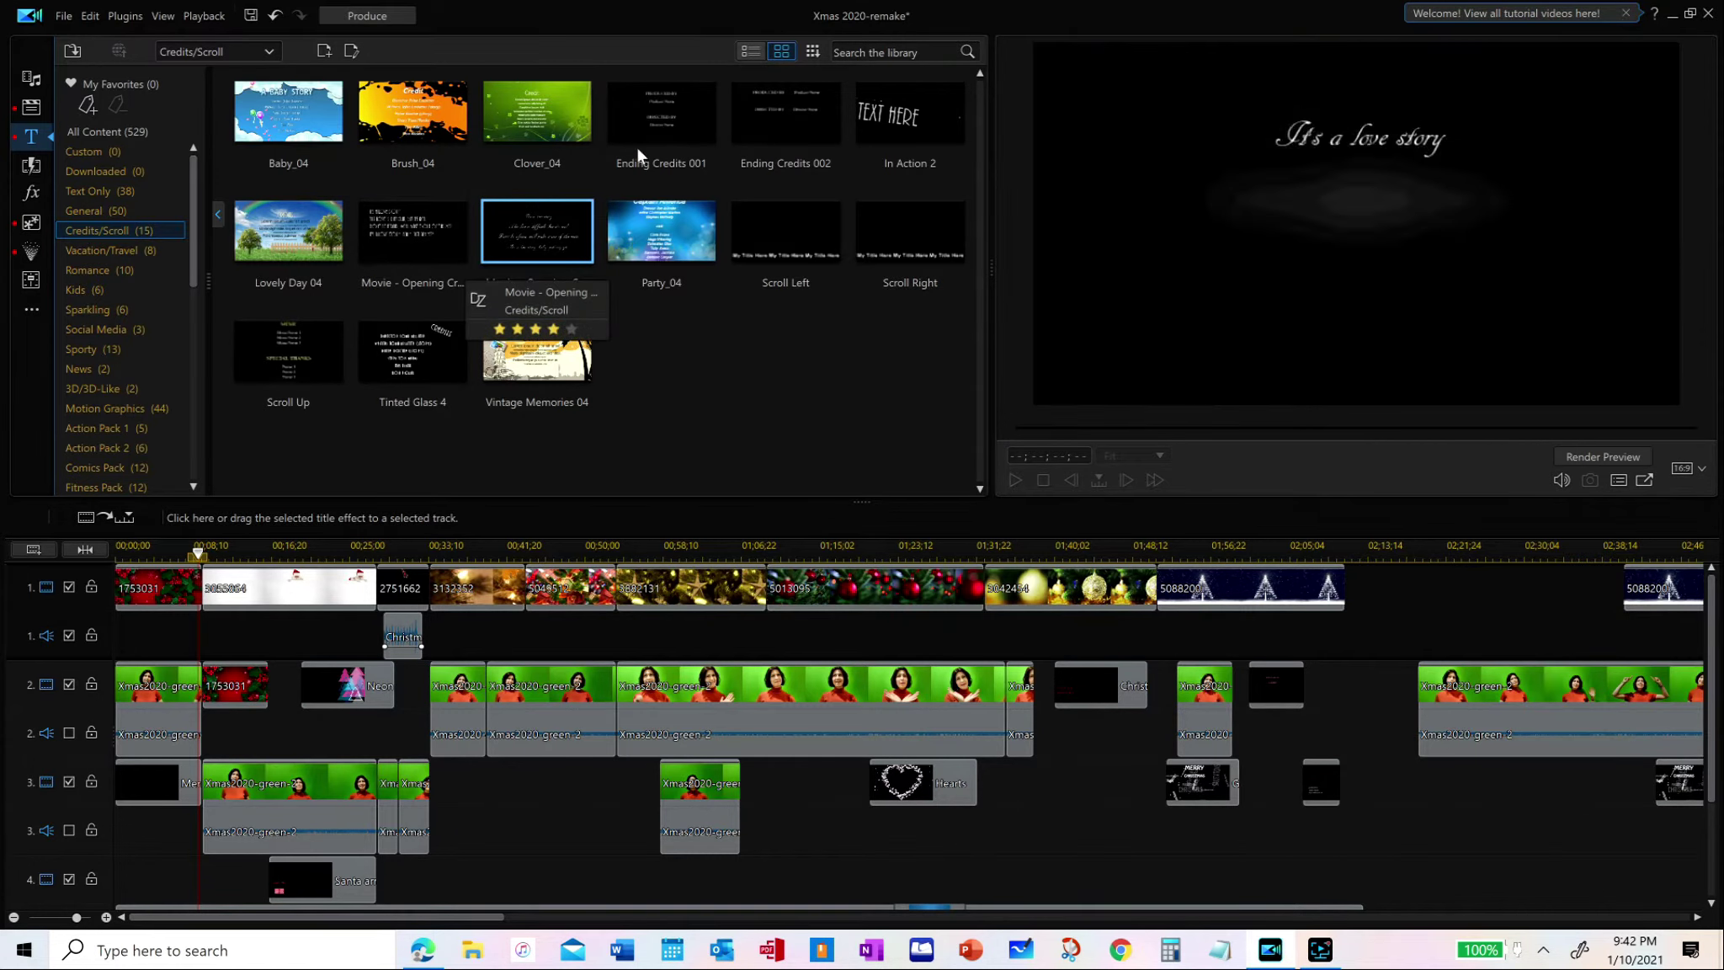
{"action": "left_click", "coordinate": [543, 121]}
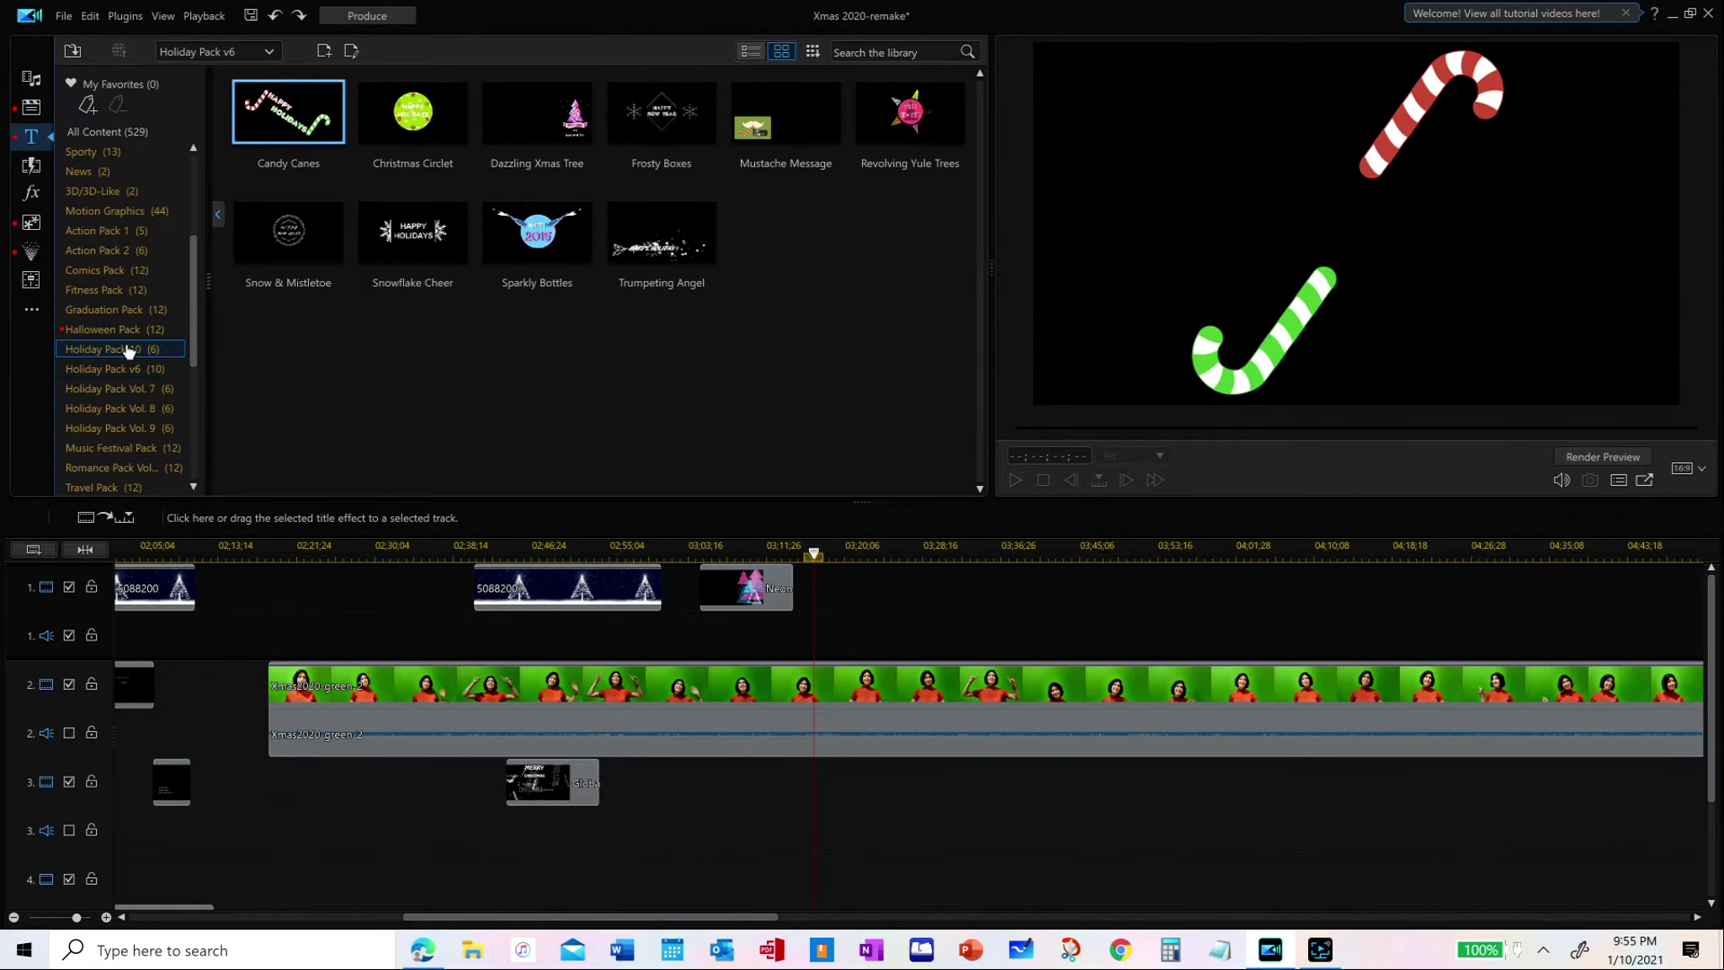
Preview the Celebrate, Christmas Light and Ice Skates titles of Holiday Pack 10 and the Trumpeting Angel title of Holiday Pack v6
{"action": "left_click", "coordinate": [128, 351]}
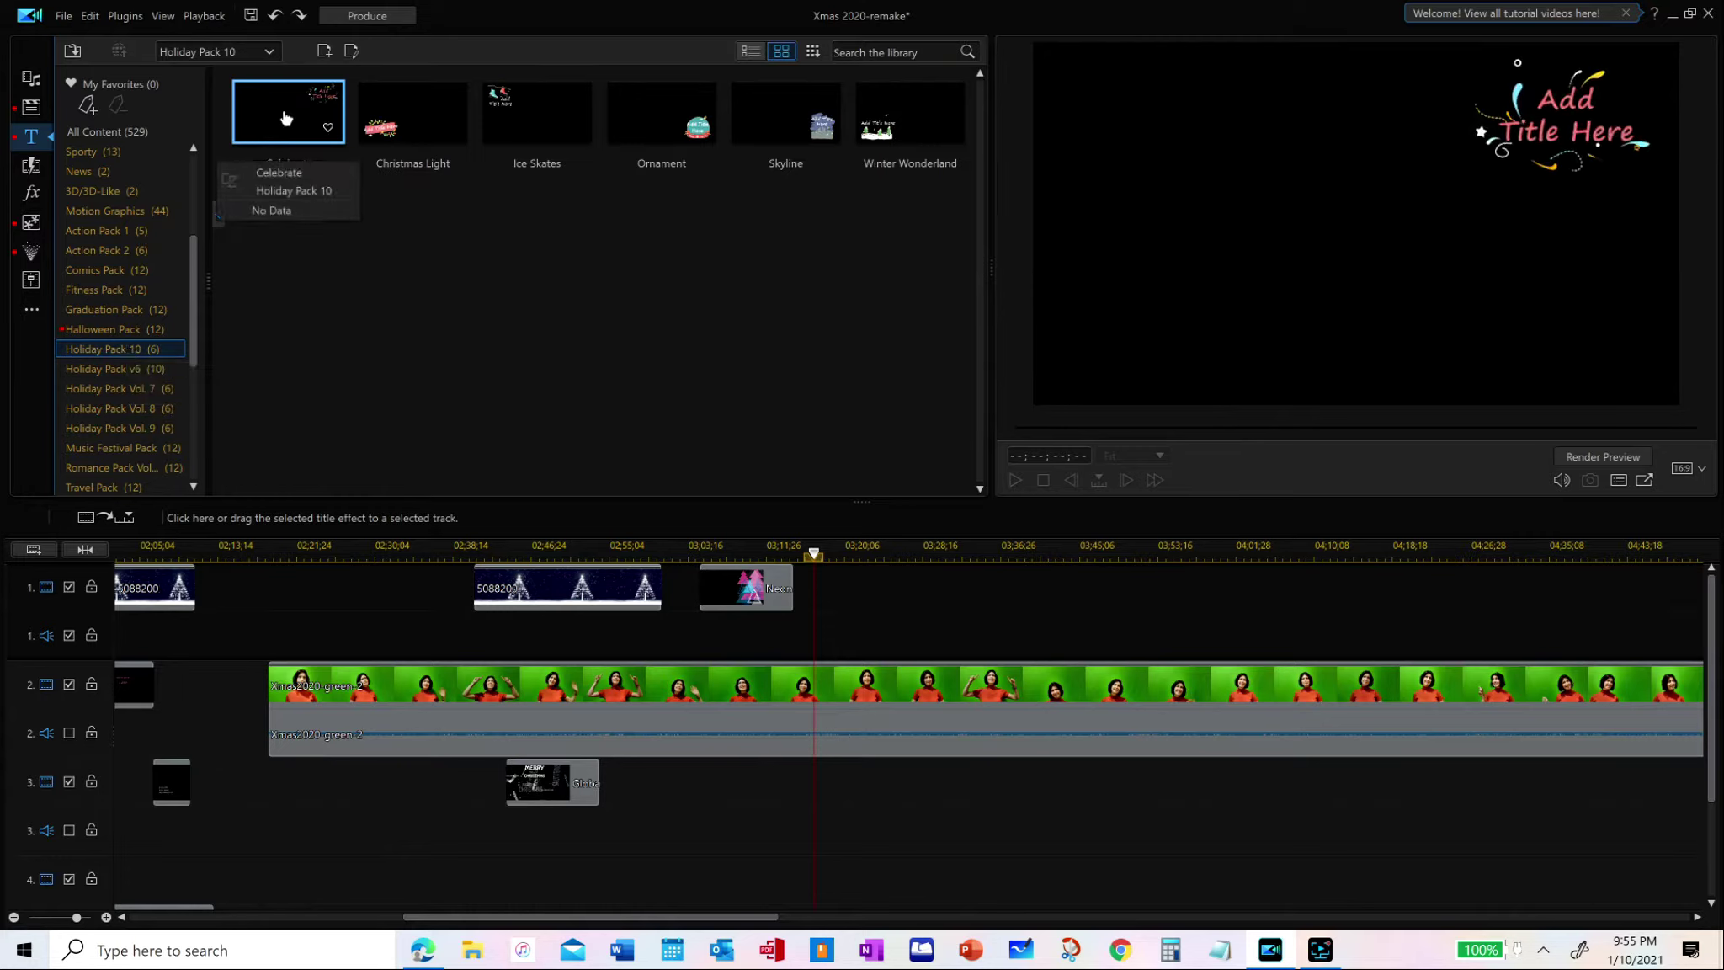
{"action": "left_click", "coordinate": [410, 101]}
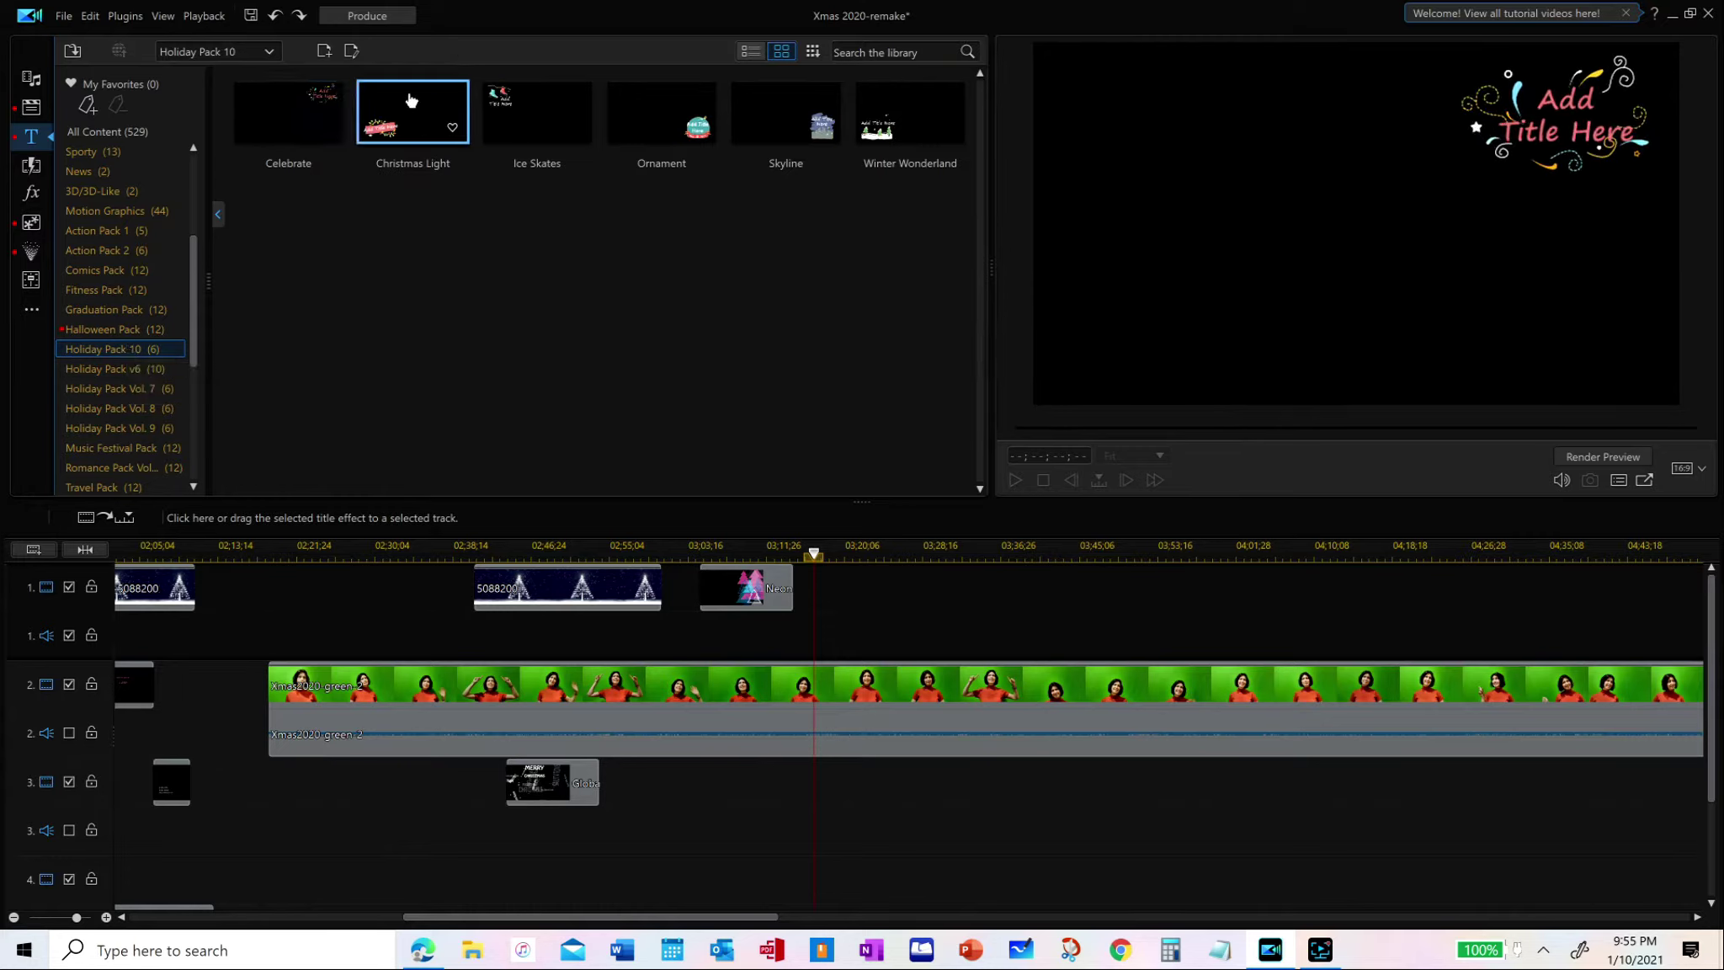
{"action": "left_click", "coordinate": [528, 122]}
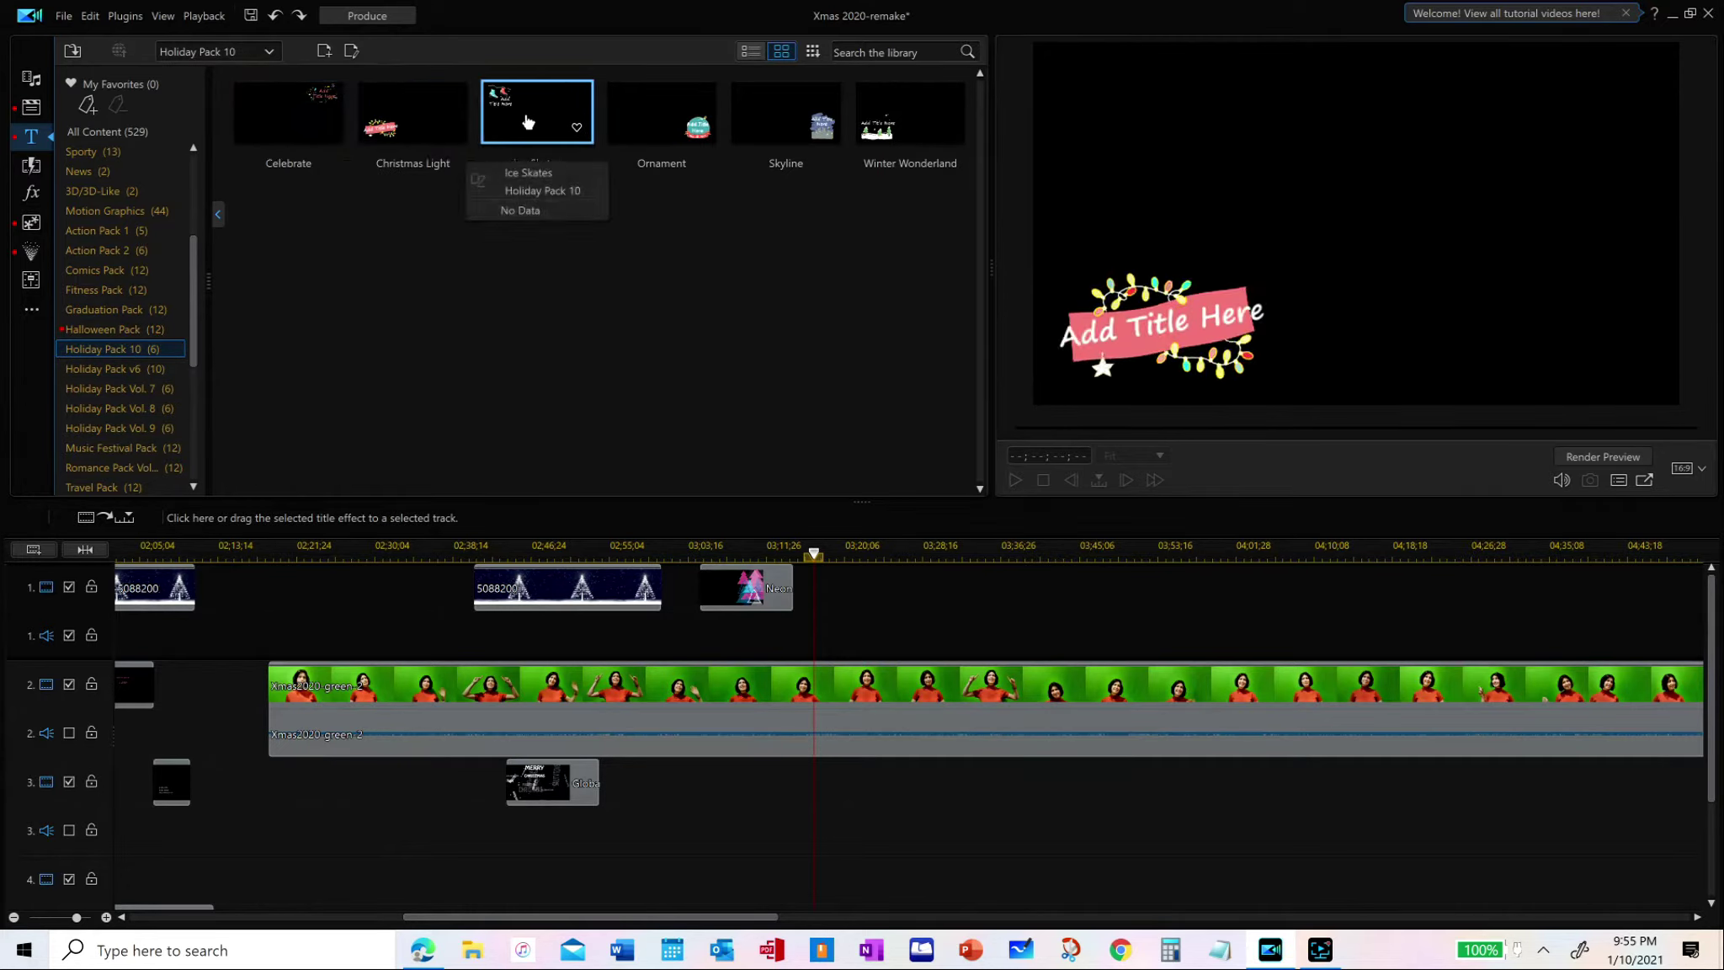
{"action": "left_click", "coordinate": [103, 369]}
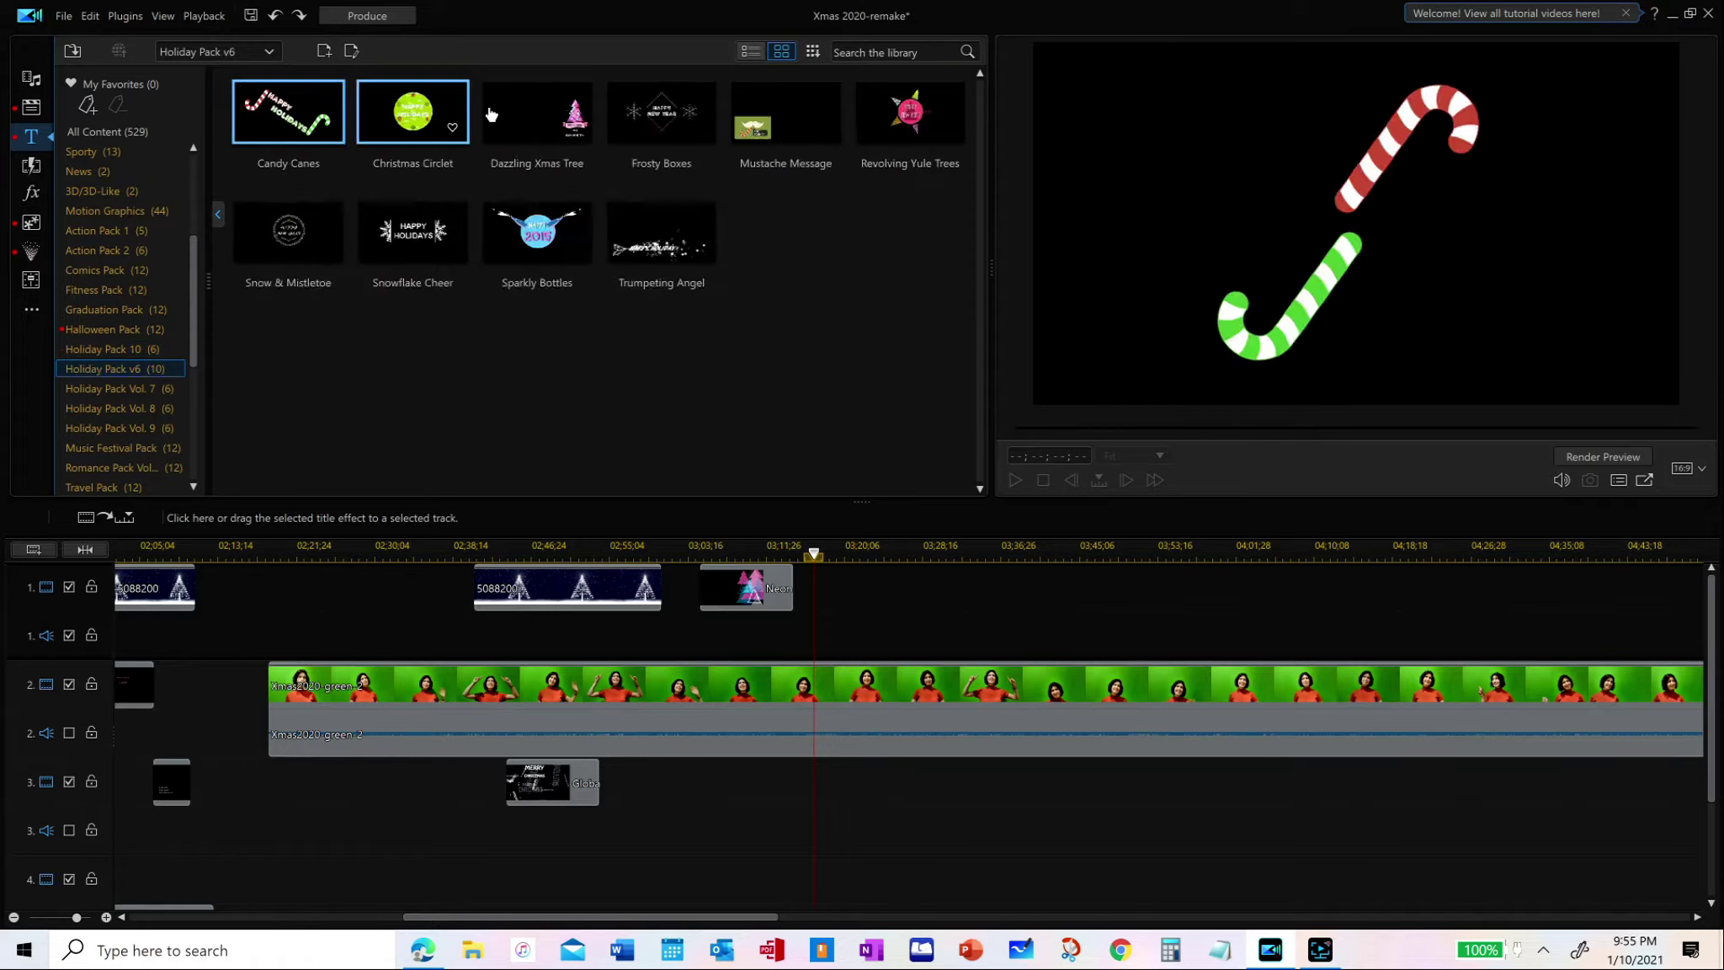
{"action": "left_click", "coordinate": [630, 224]}
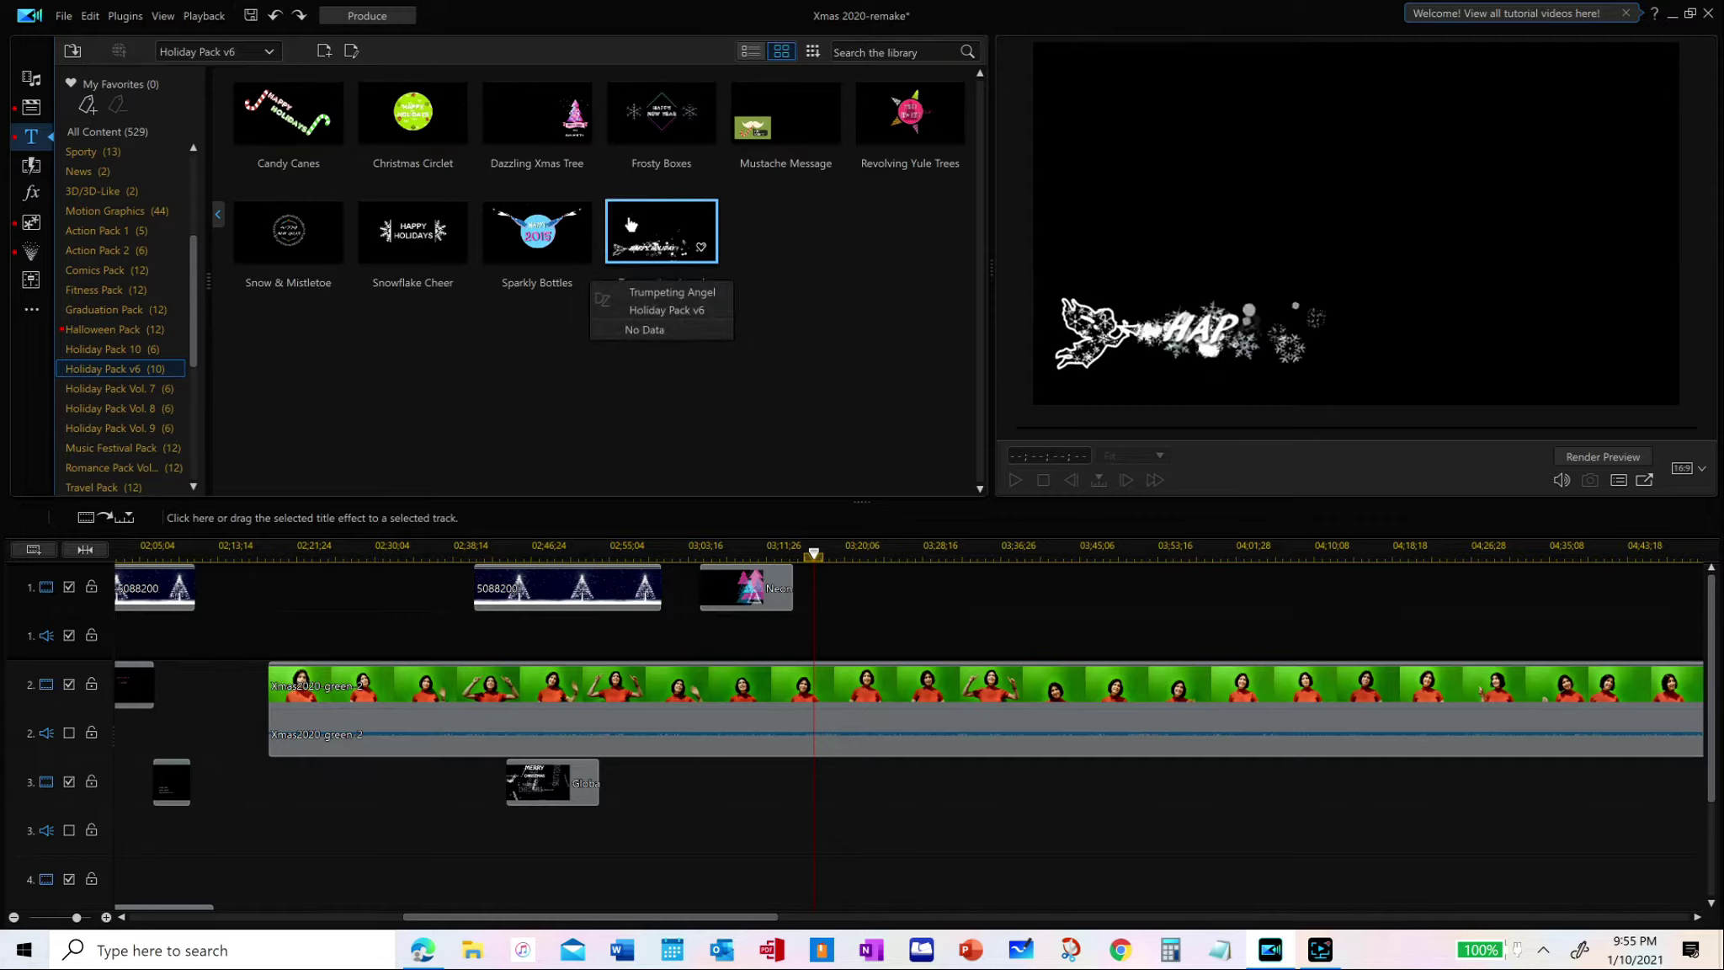
Add the Season's Greetings title from Holiday Pack Vol. 7 to track 1 at 00;03;18;16 and preview it over the keyed woman
{"action": "left_click", "coordinate": [92, 389]}
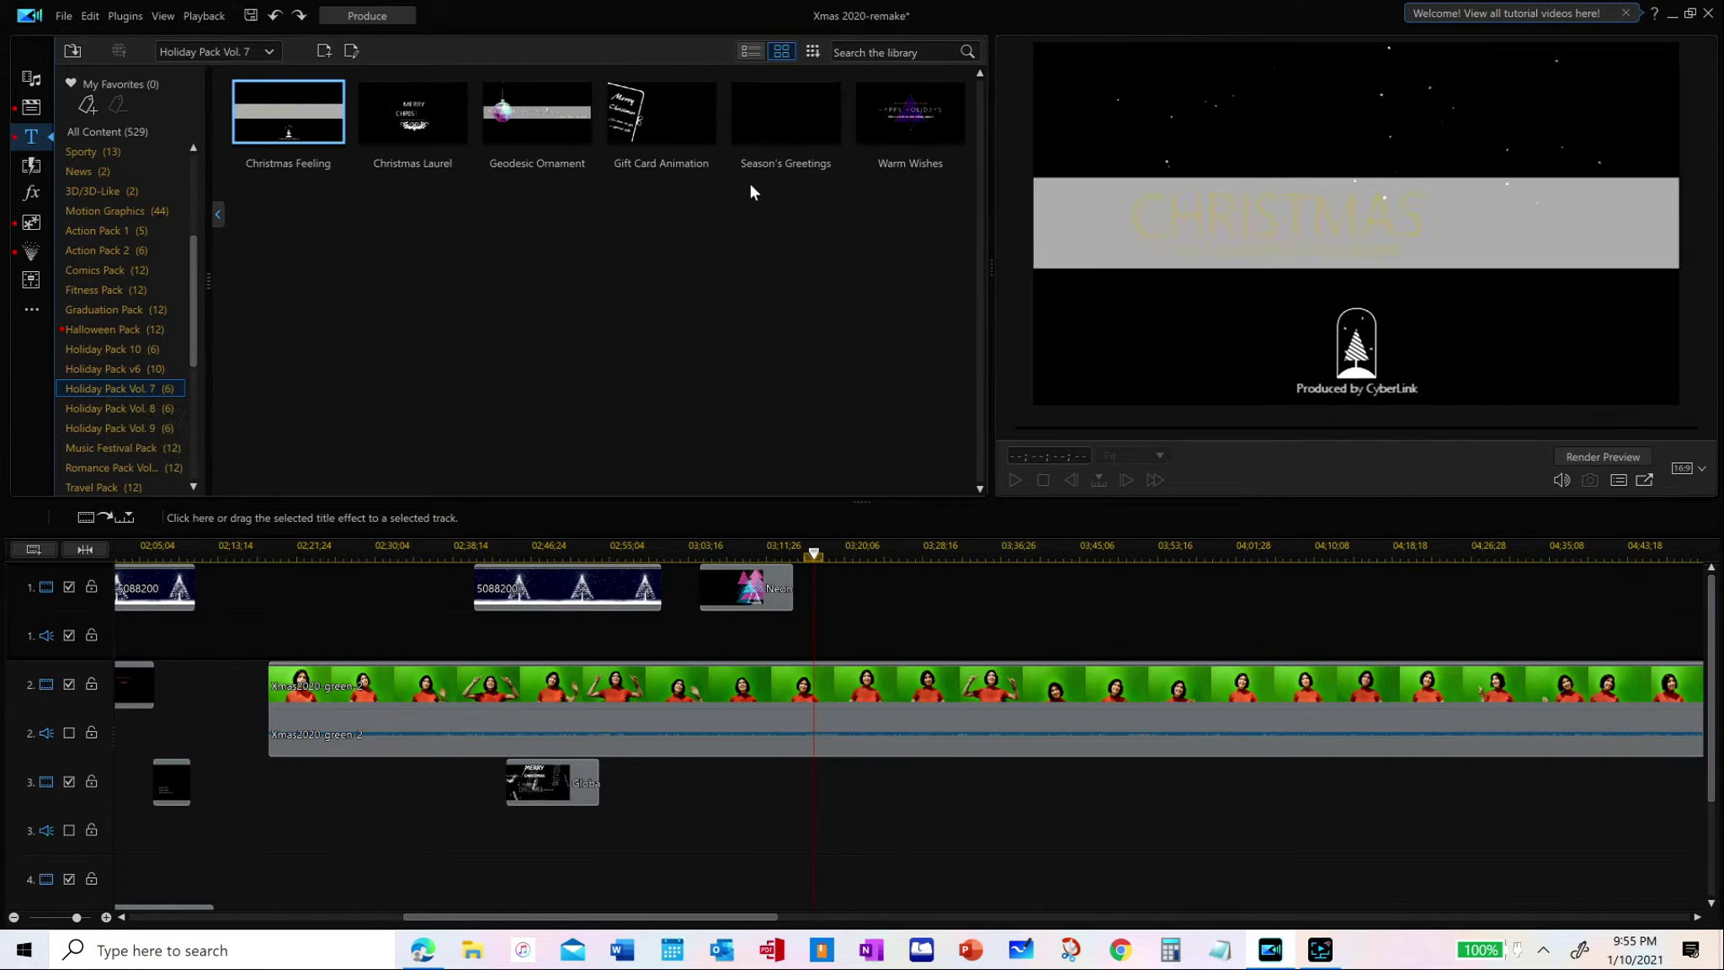
{"action": "left_click", "coordinate": [766, 114]}
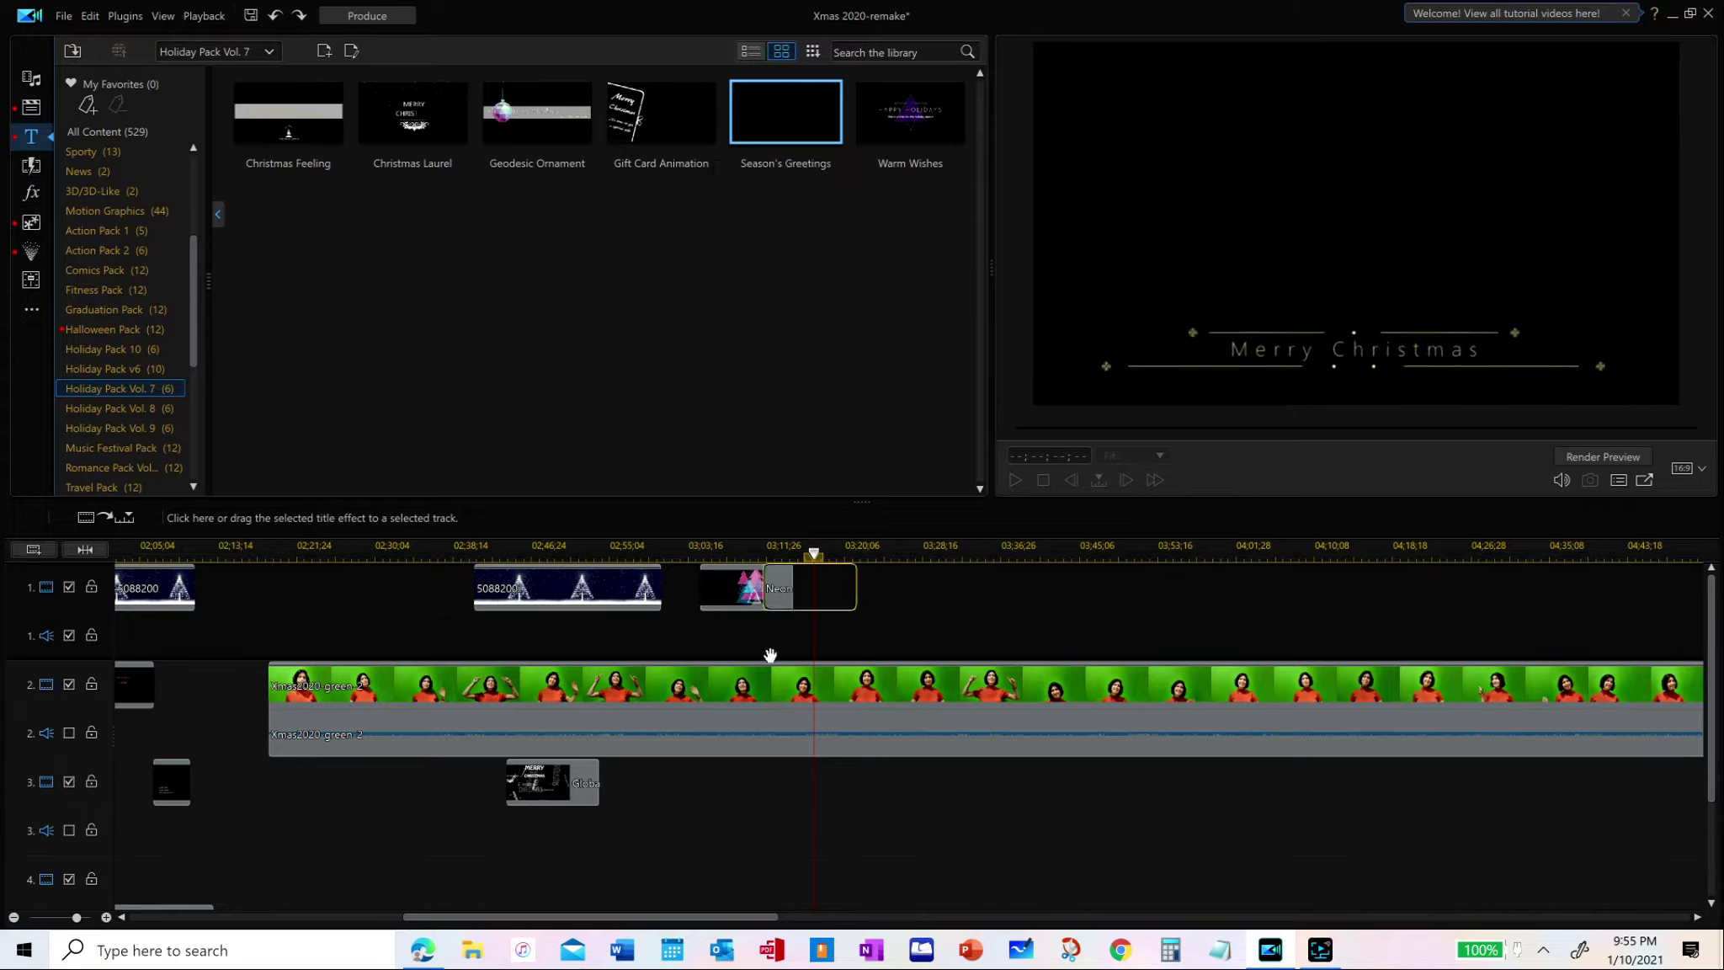
{"action": "left_click_drag", "start_coordinate": [852, 686], "coordinate": [829, 589]}
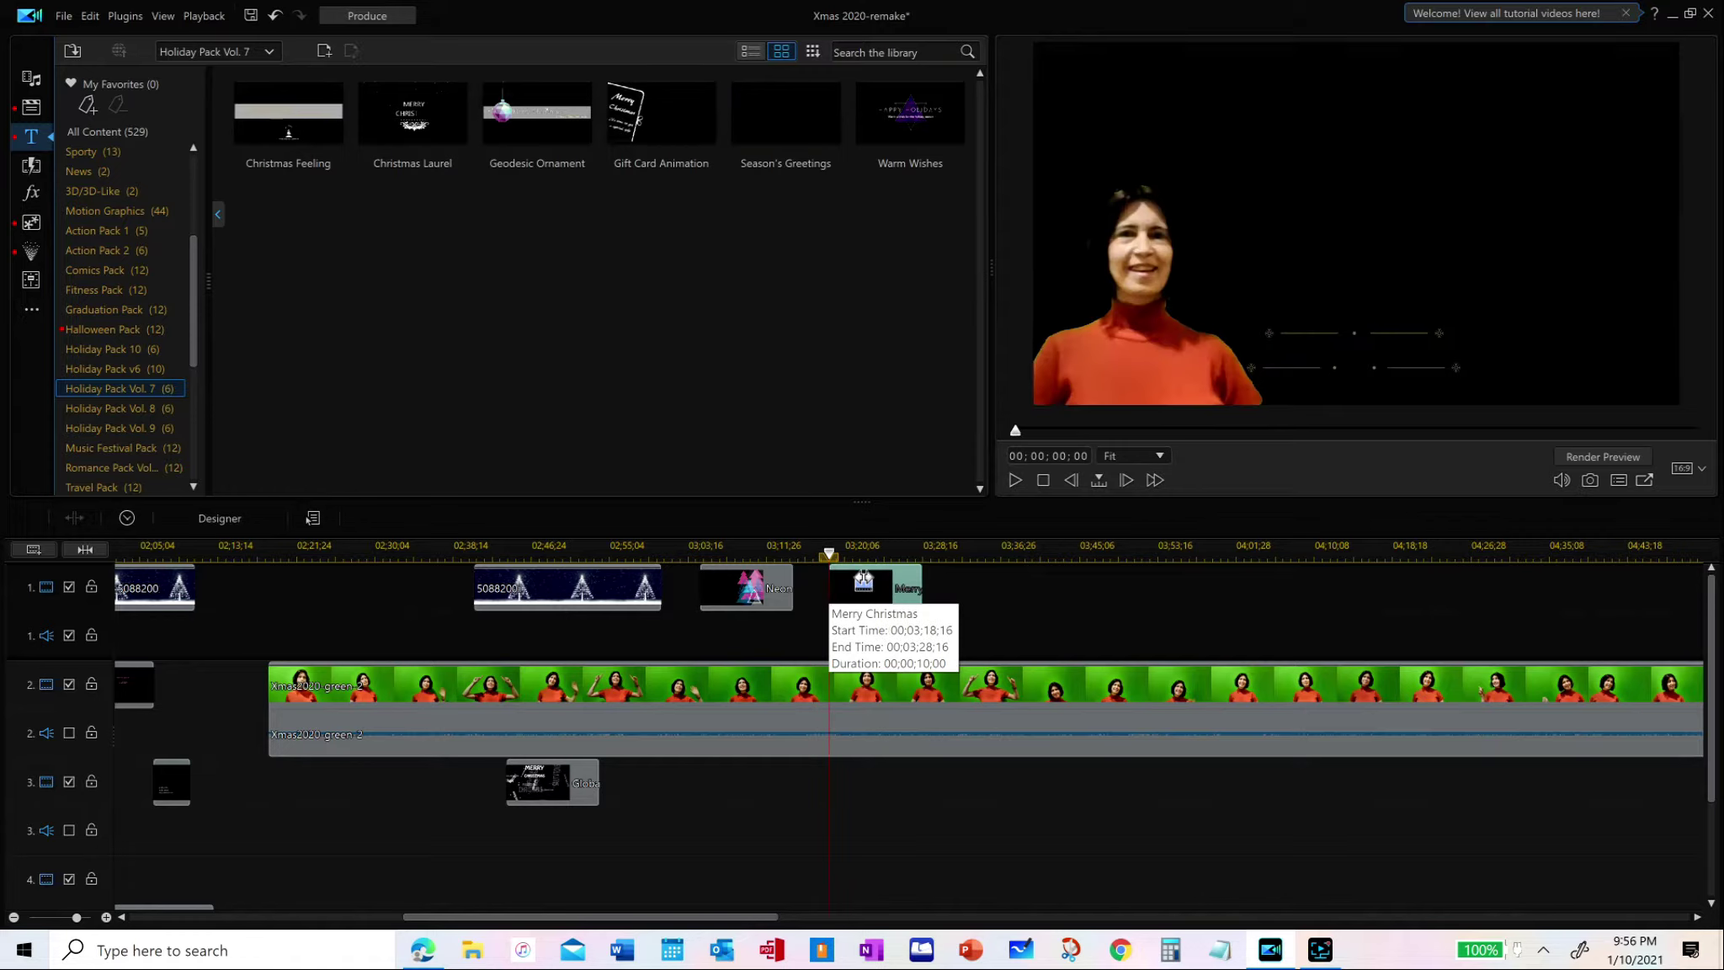
{"action": "left_click", "coordinate": [868, 554]}
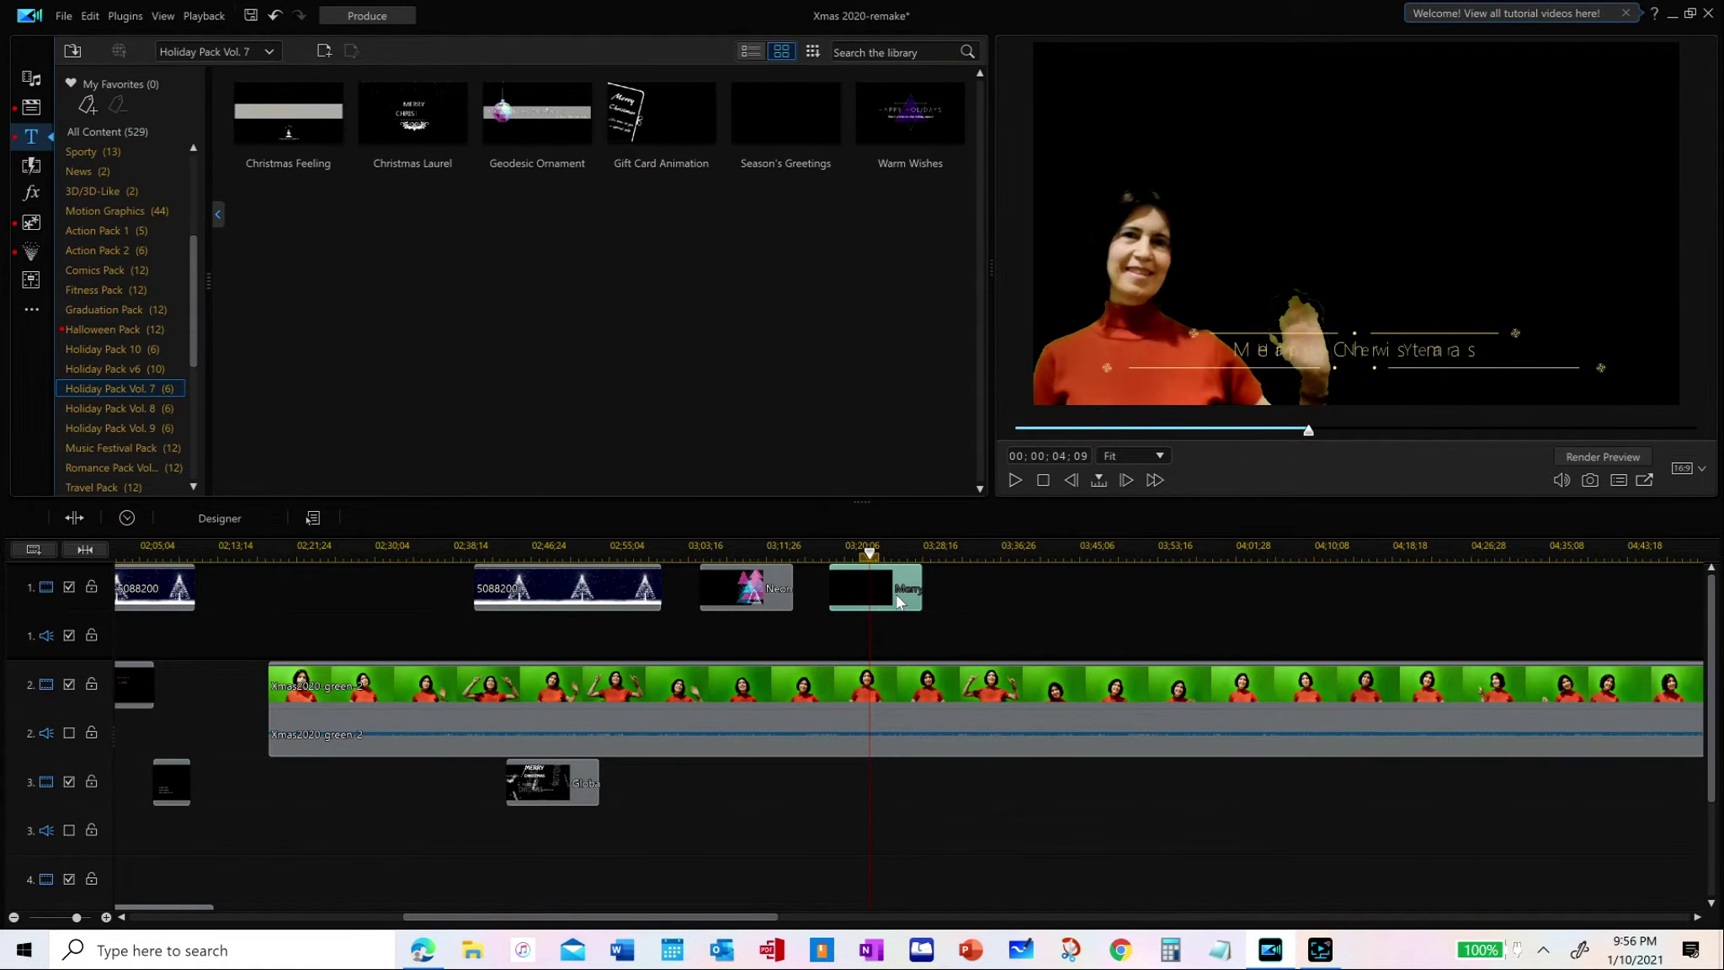
Inspect the Merry Christmas title's design without changing it, and move the title further along track 1 to where only her head shows
{"action": "double_click", "coordinate": [896, 595]}
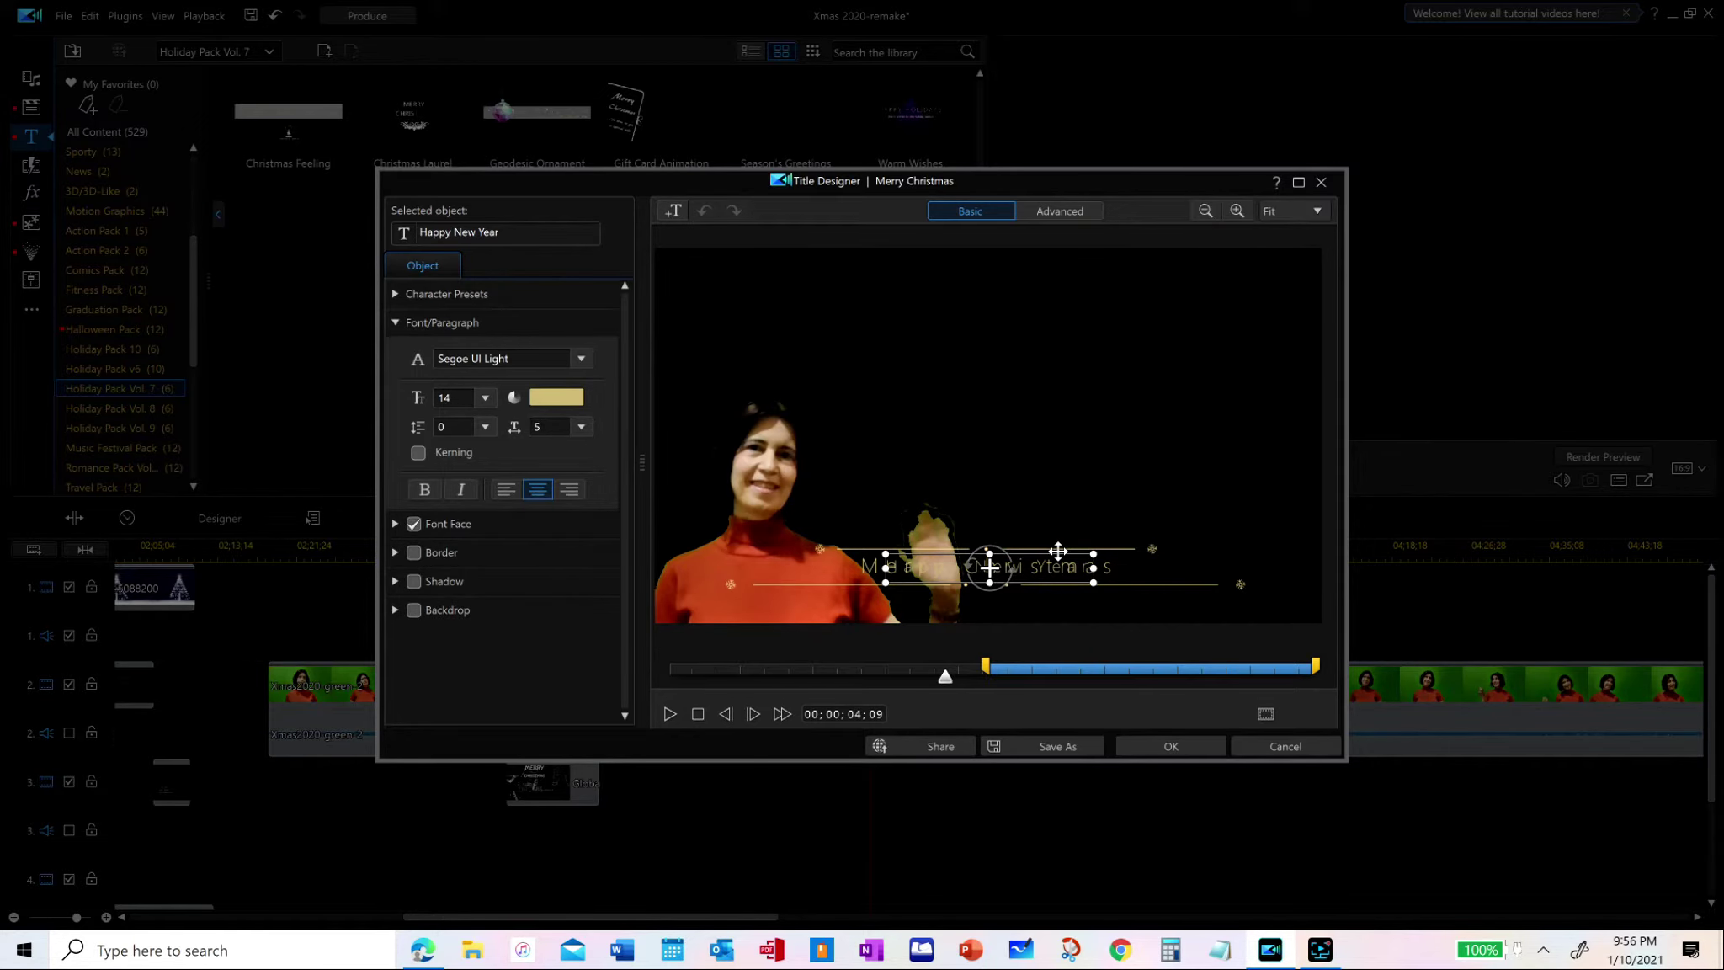
{"action": "left_click", "coordinate": [1261, 746]}
{"action": "left_click_drag", "start_coordinate": [869, 554], "coordinate": [872, 556]}
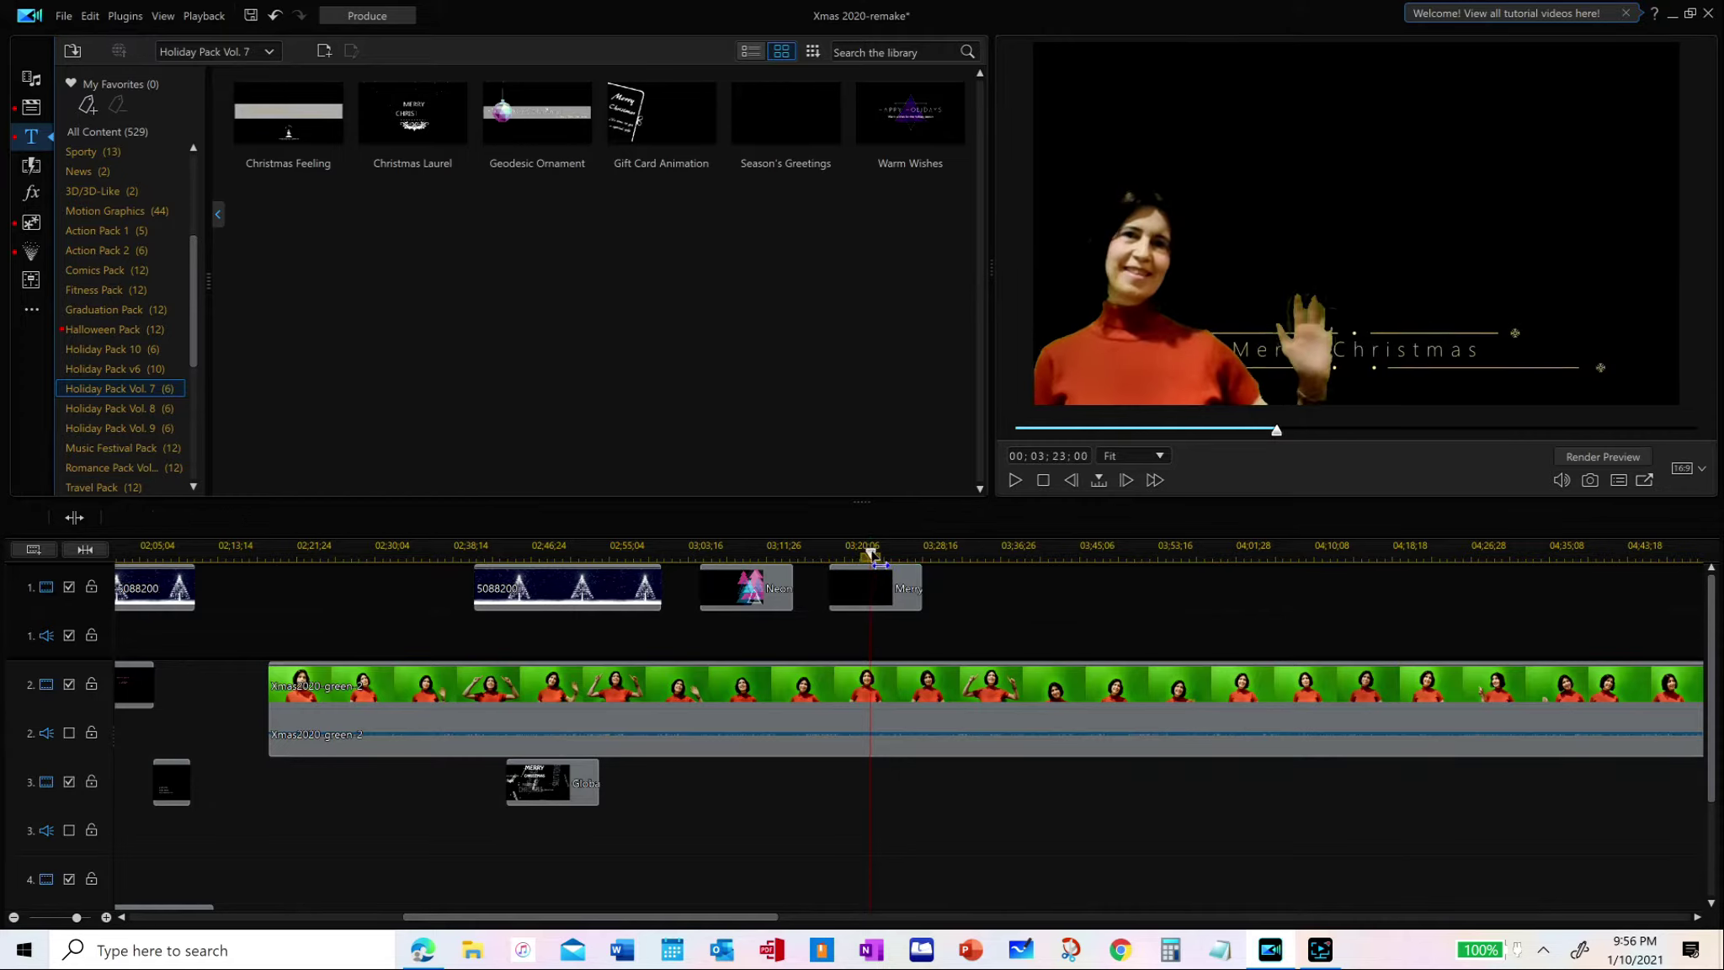
{"action": "left_click", "coordinate": [882, 585]}
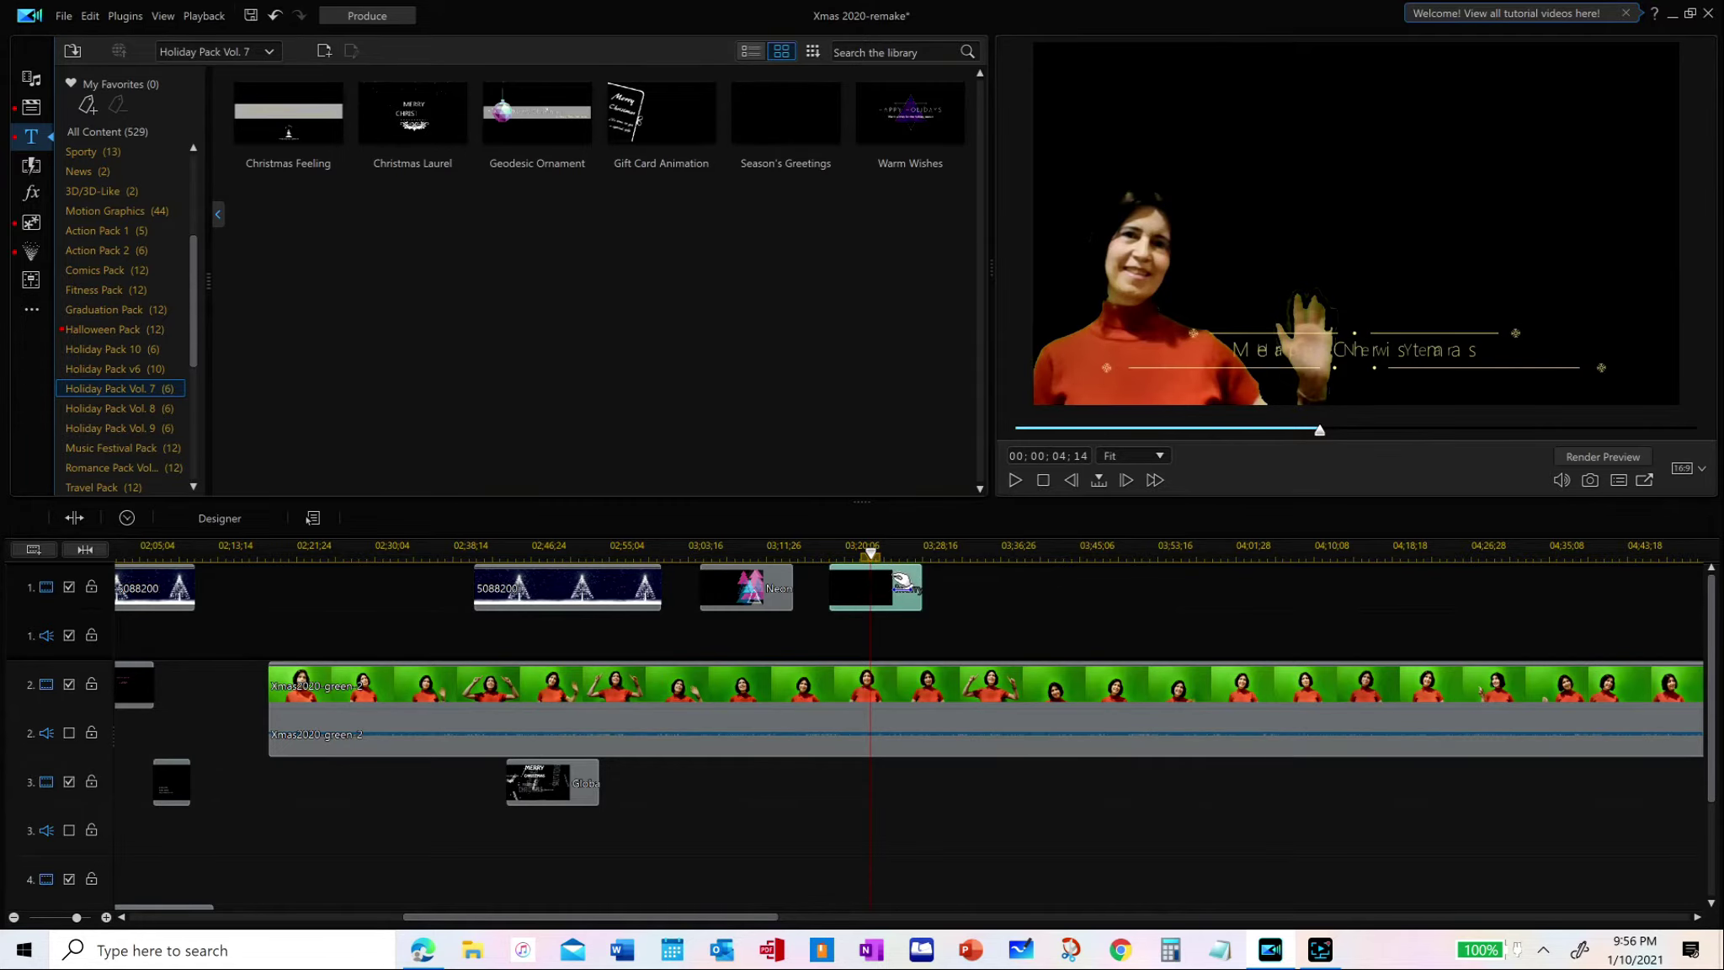
{"action": "left_click_drag", "start_coordinate": [904, 581], "coordinate": [1095, 588]}
Separate the title's overlapping texts, placing Merry Christmas just above the upper decorative line and Happy New Year between the two lines
{"action": "double_click", "coordinate": [1079, 591]}
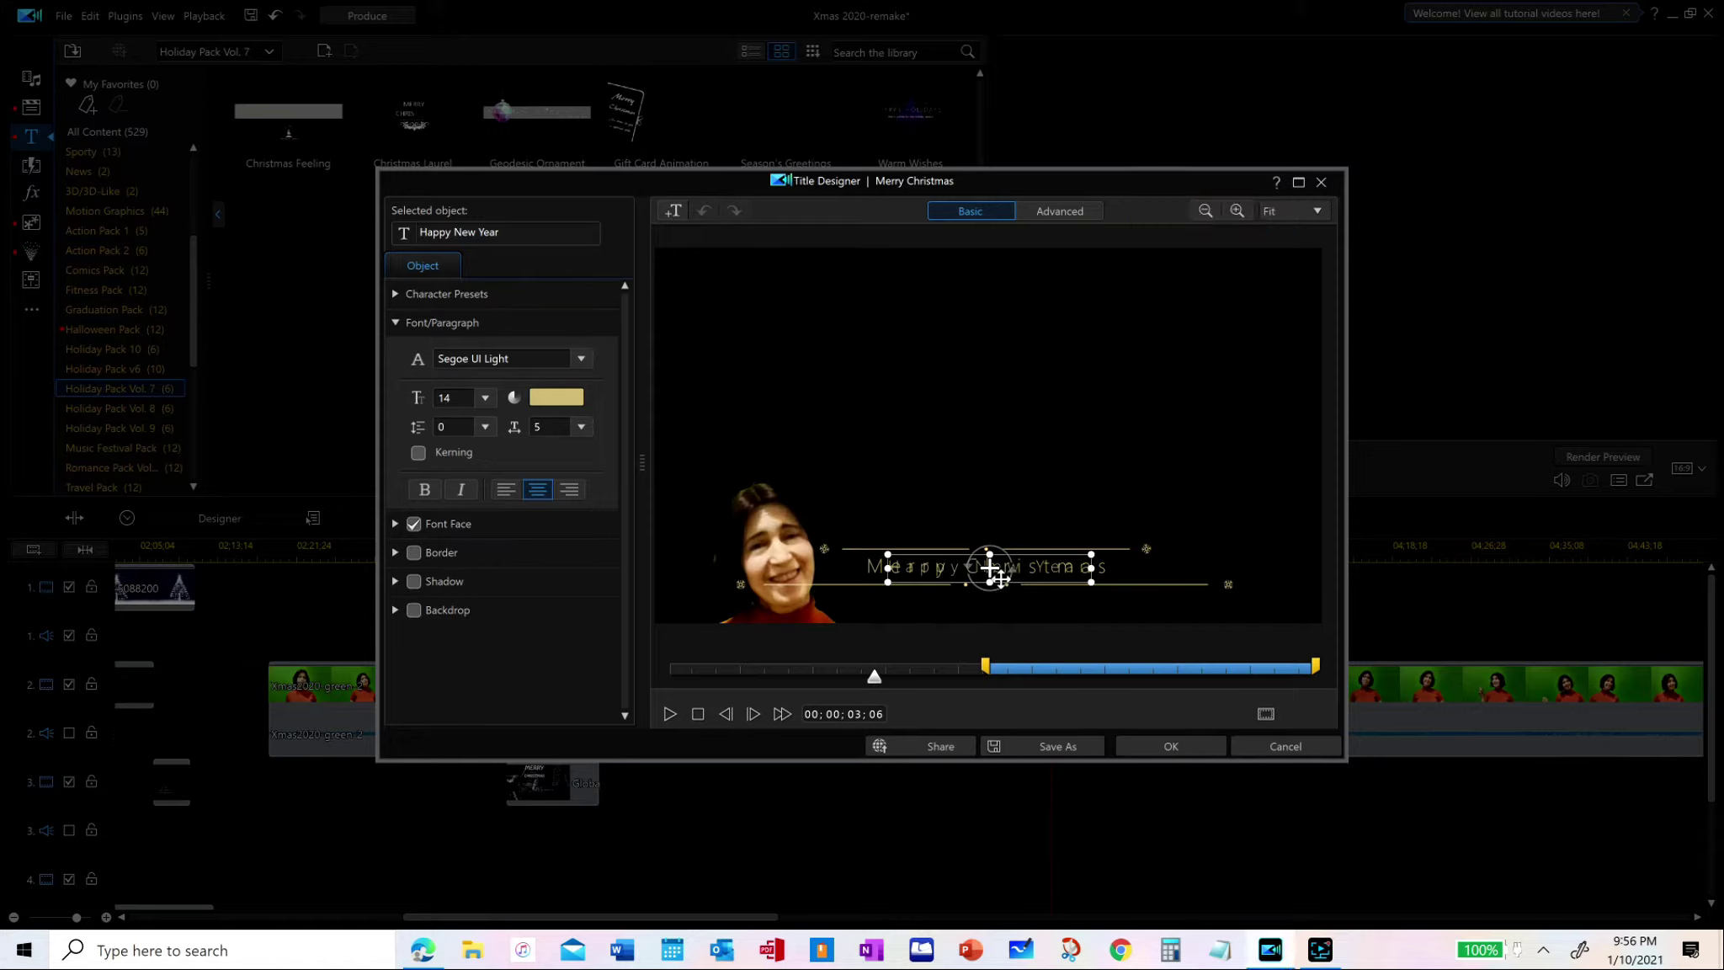
{"action": "left_click_drag", "start_coordinate": [1032, 557], "coordinate": [1048, 419]}
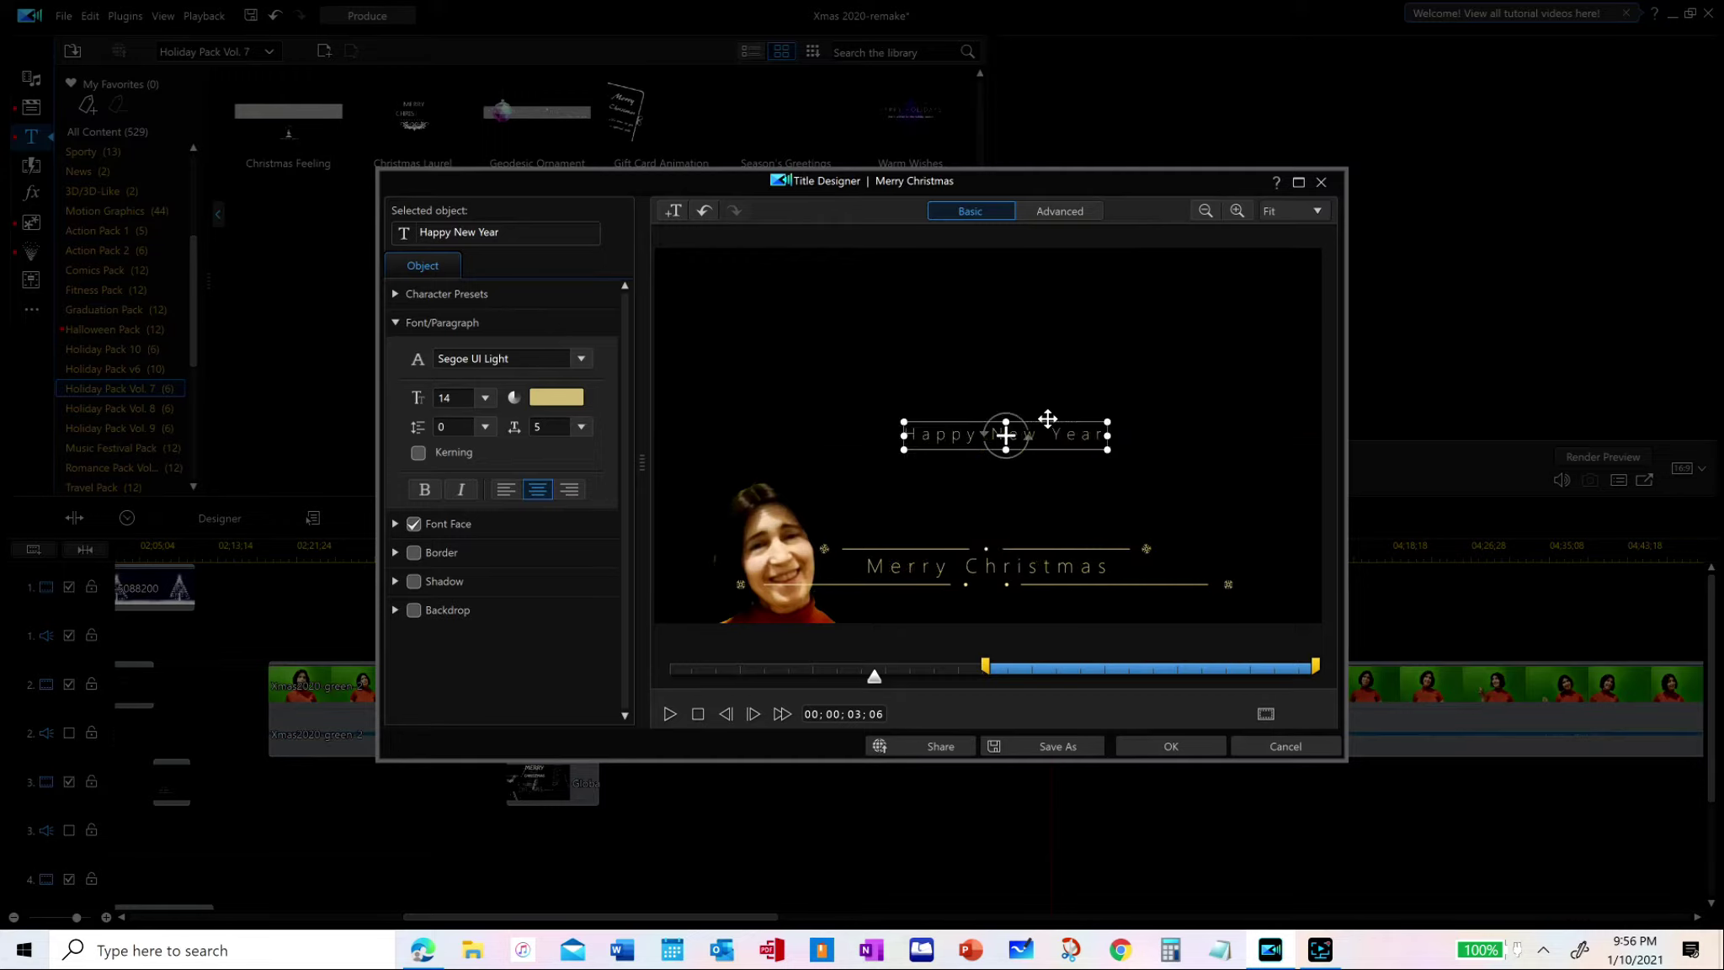
{"action": "left_click", "coordinate": [1019, 567]}
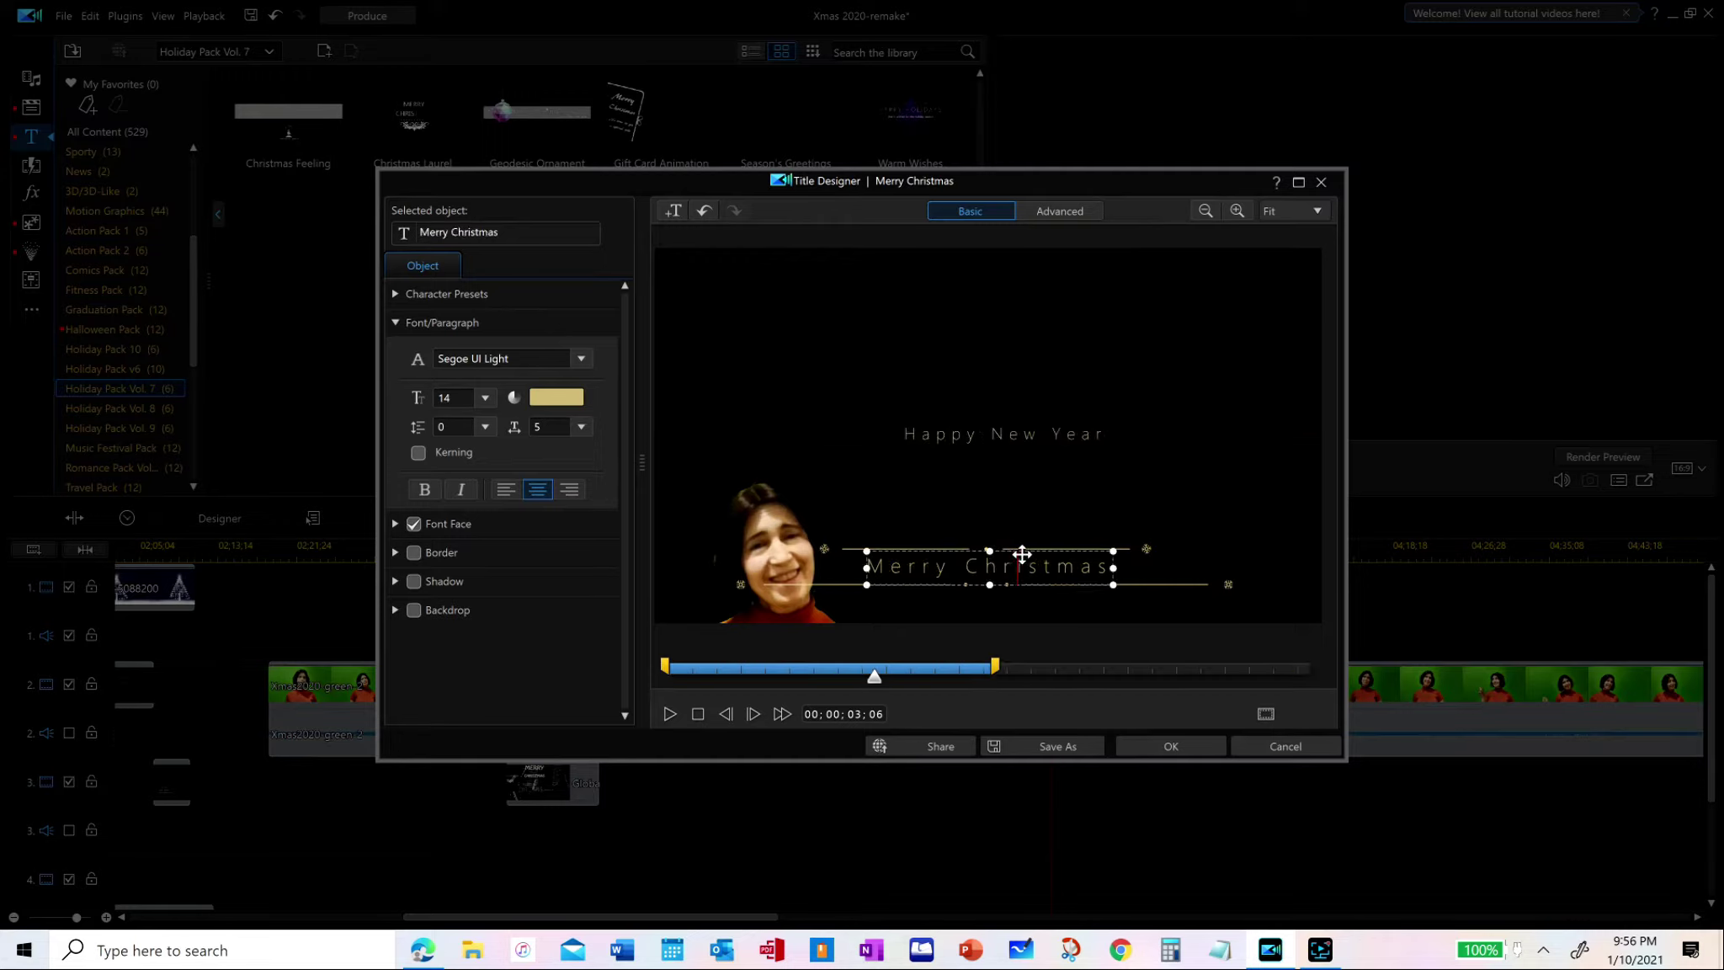
{"action": "left_click_drag", "start_coordinate": [1021, 554], "coordinate": [1024, 384]}
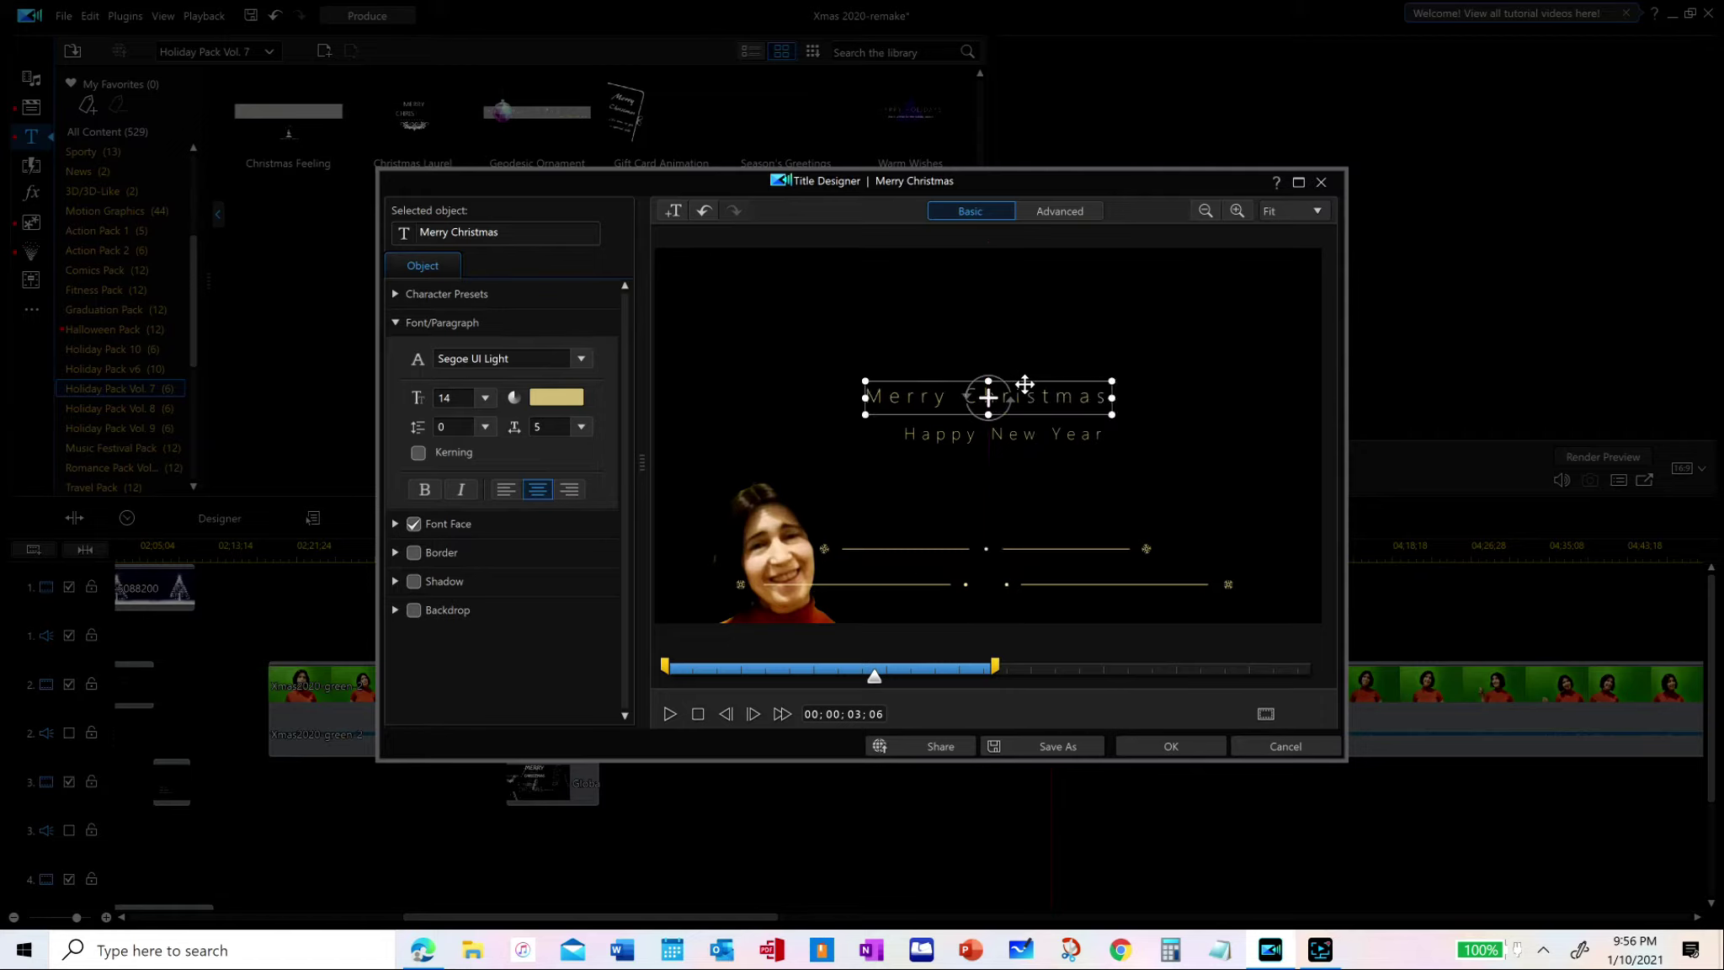
{"action": "key", "text": "ctrl+z"}
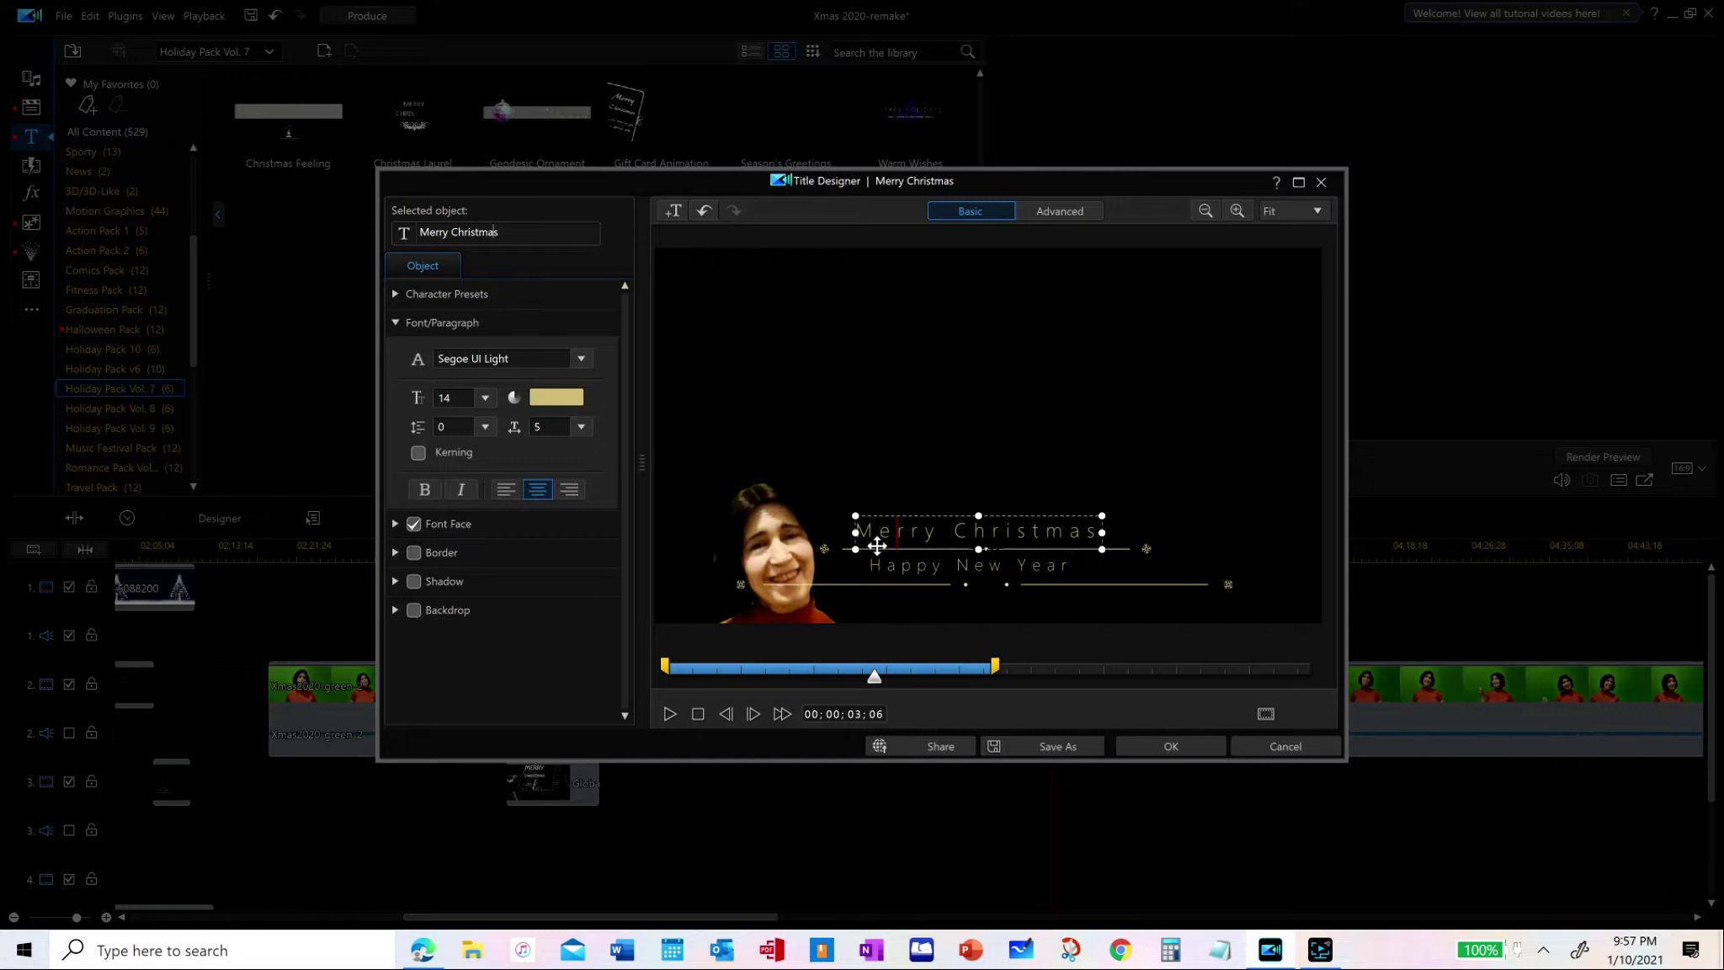
{"action": "left_click", "coordinate": [917, 565]}
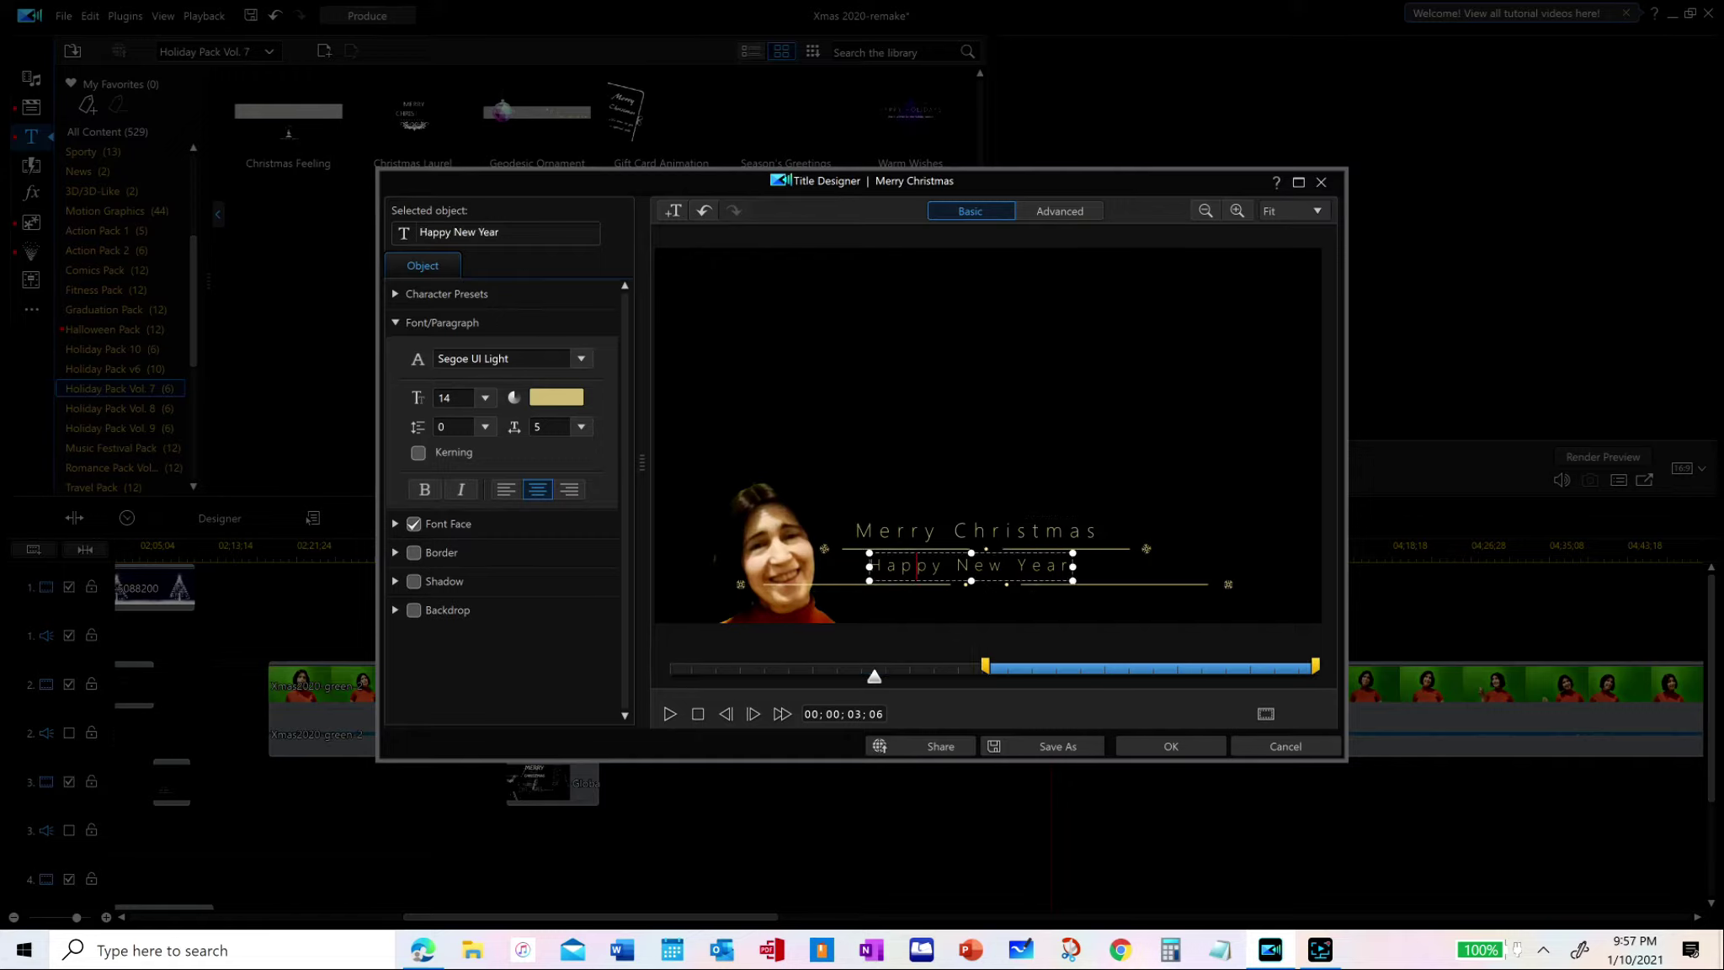
{"action": "left_click", "coordinate": [897, 531]}
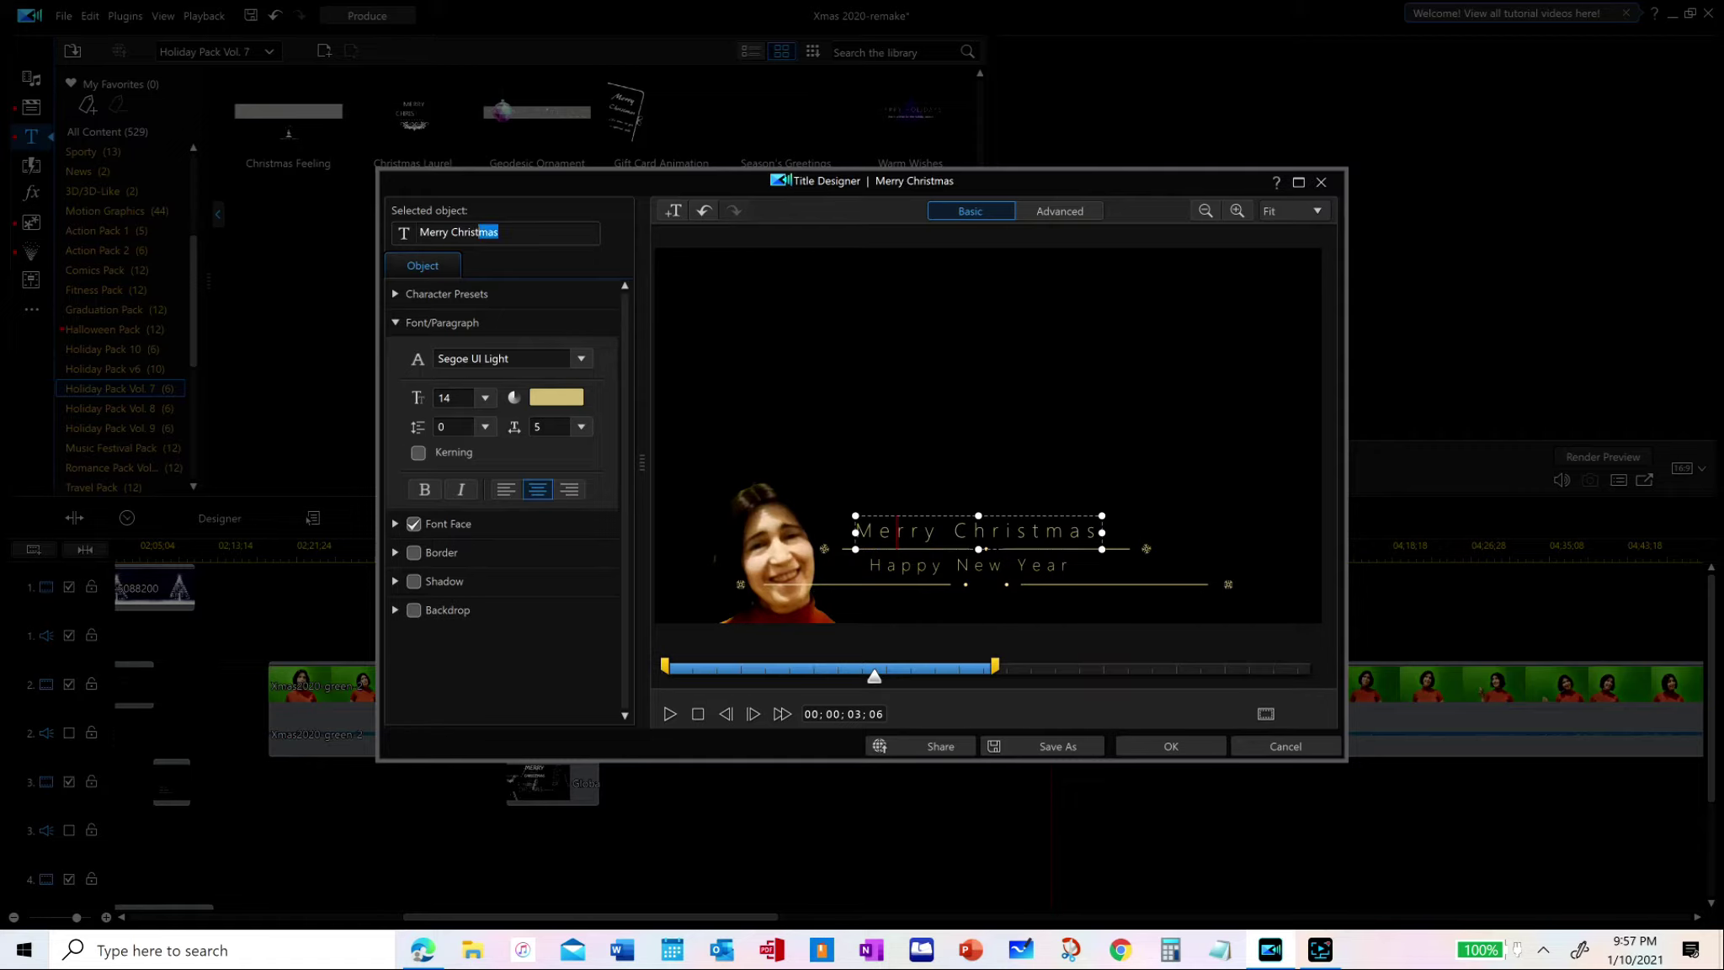
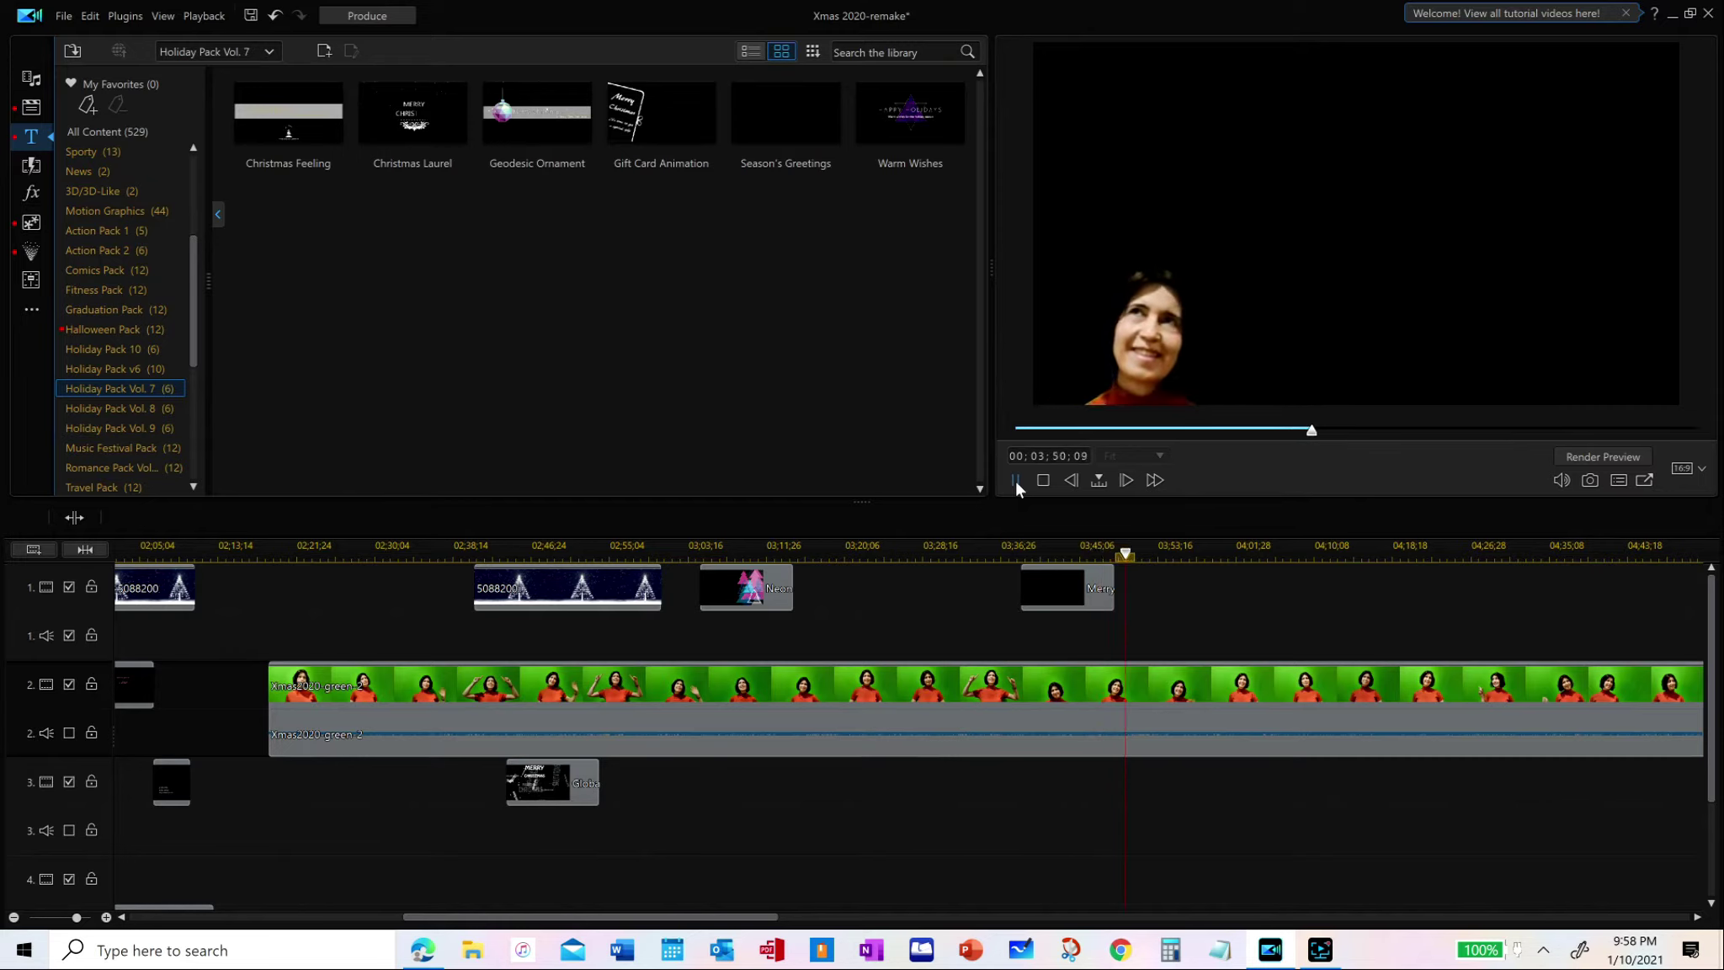
Split the green-screen clip on track 2 at 00;03;53;24 and move its second part to track 3, starting at 00;02;54;17
{"action": "left_click", "coordinate": [1015, 480]}
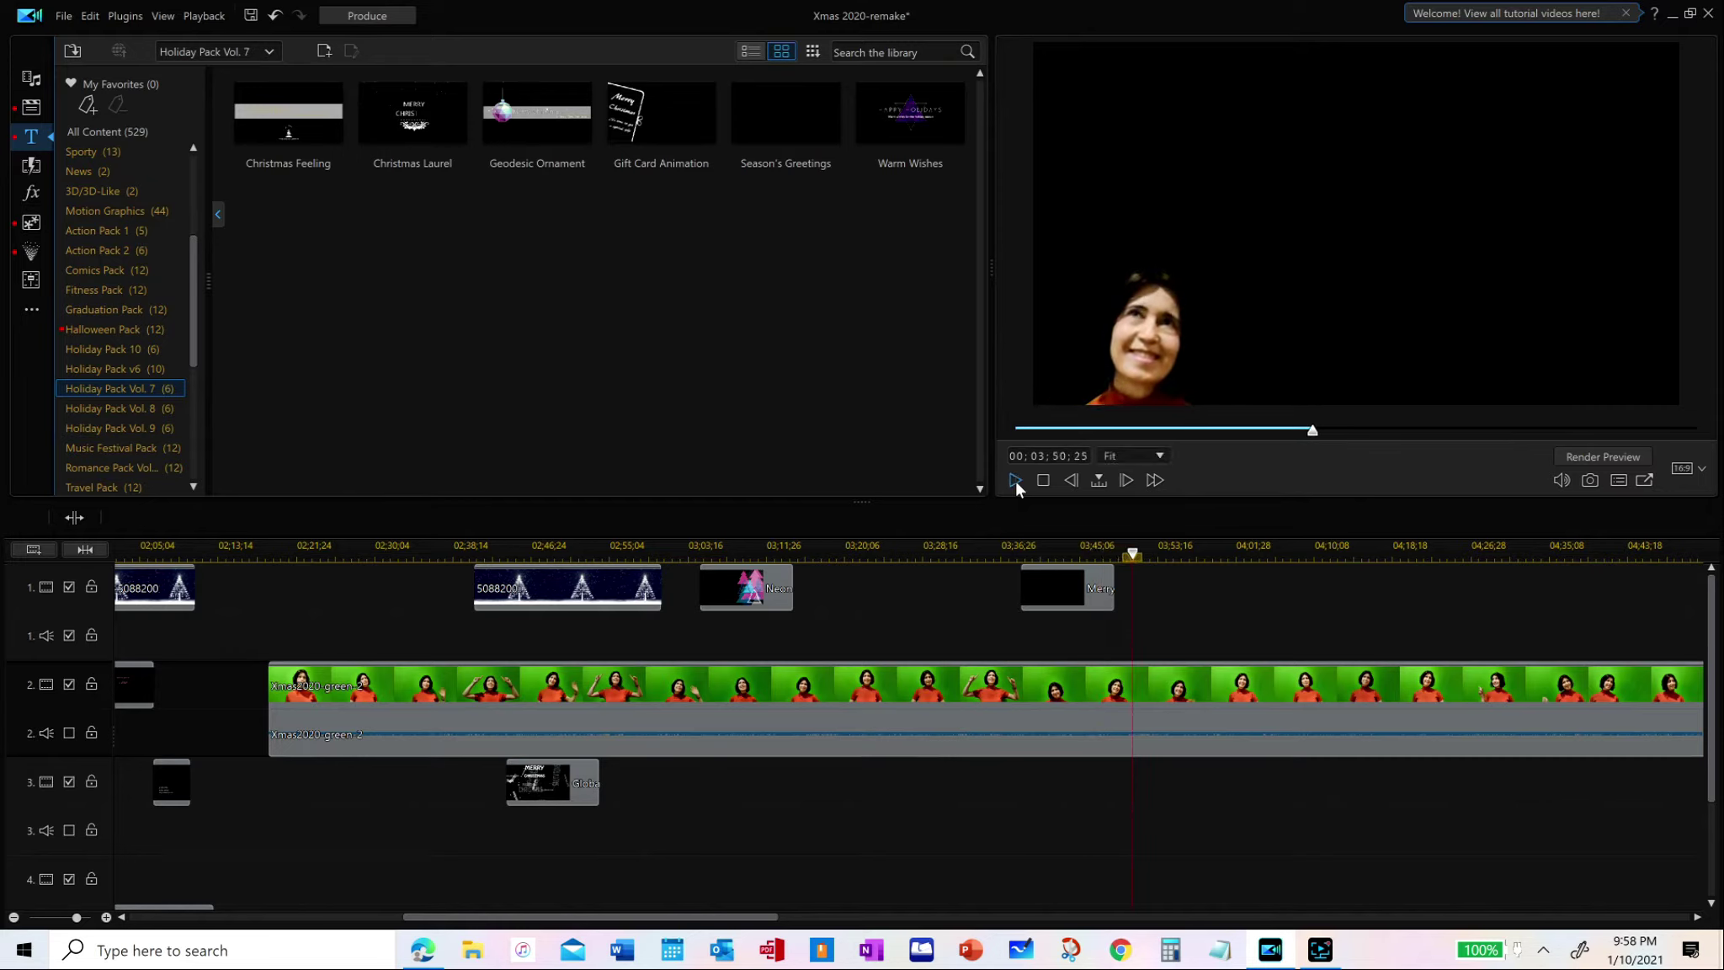
{"action": "left_click", "coordinate": [469, 548]}
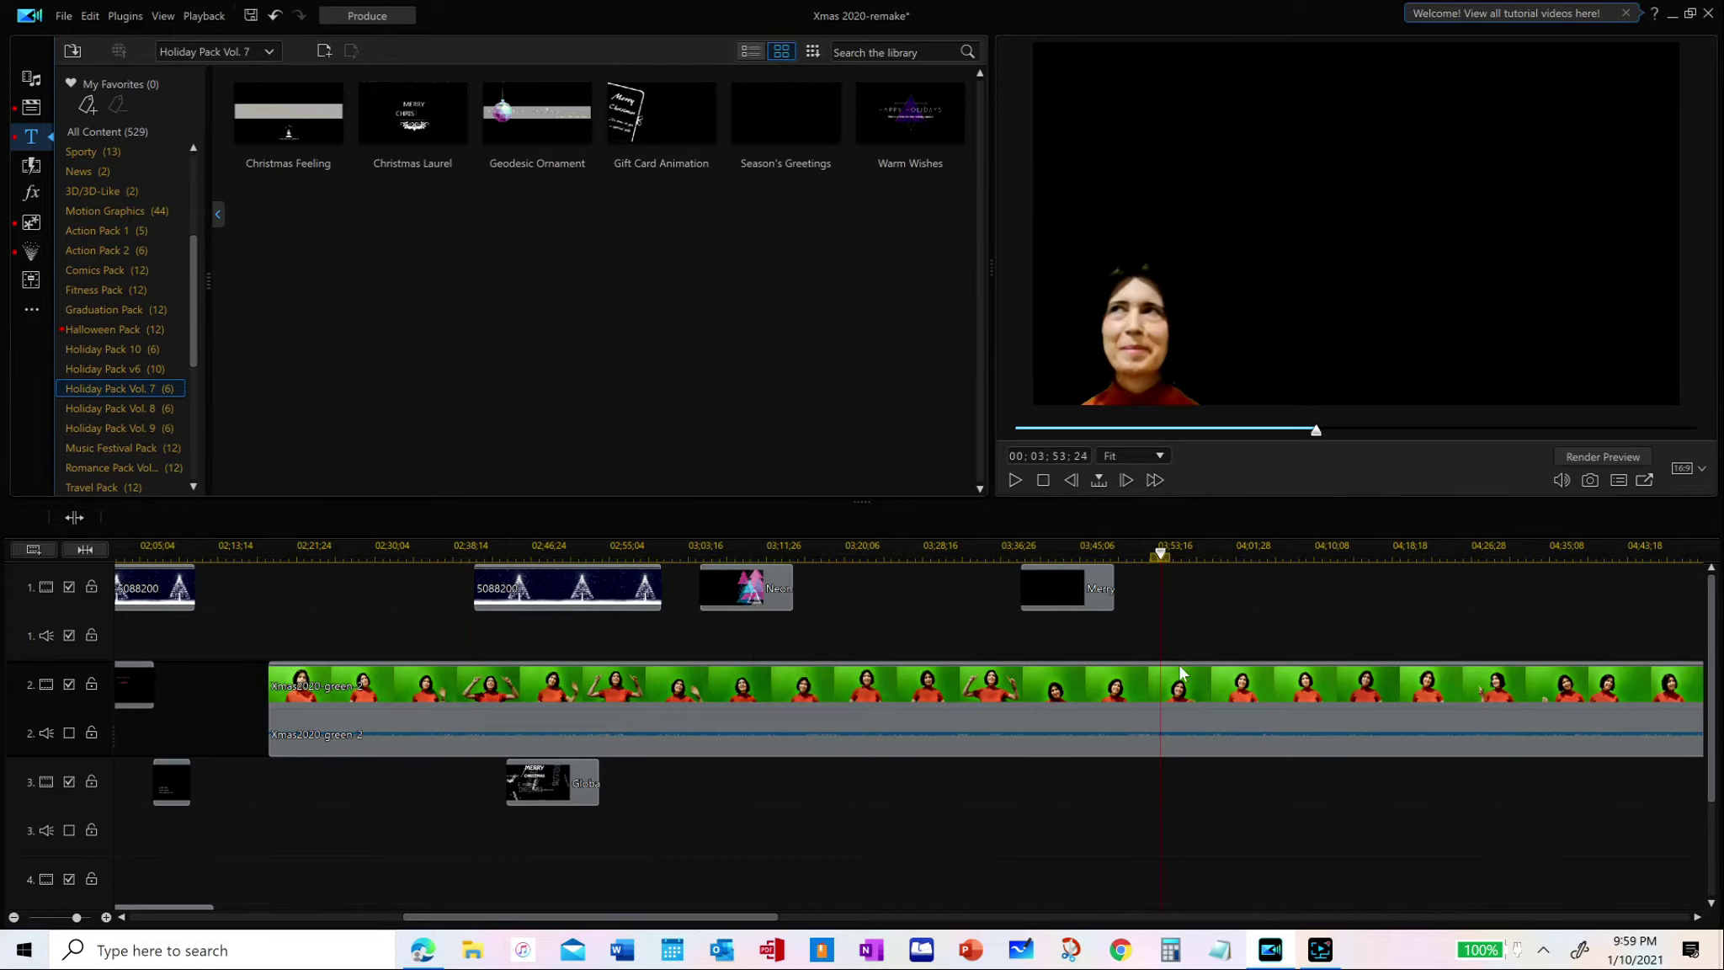
{"action": "right_click", "coordinate": [1206, 693]}
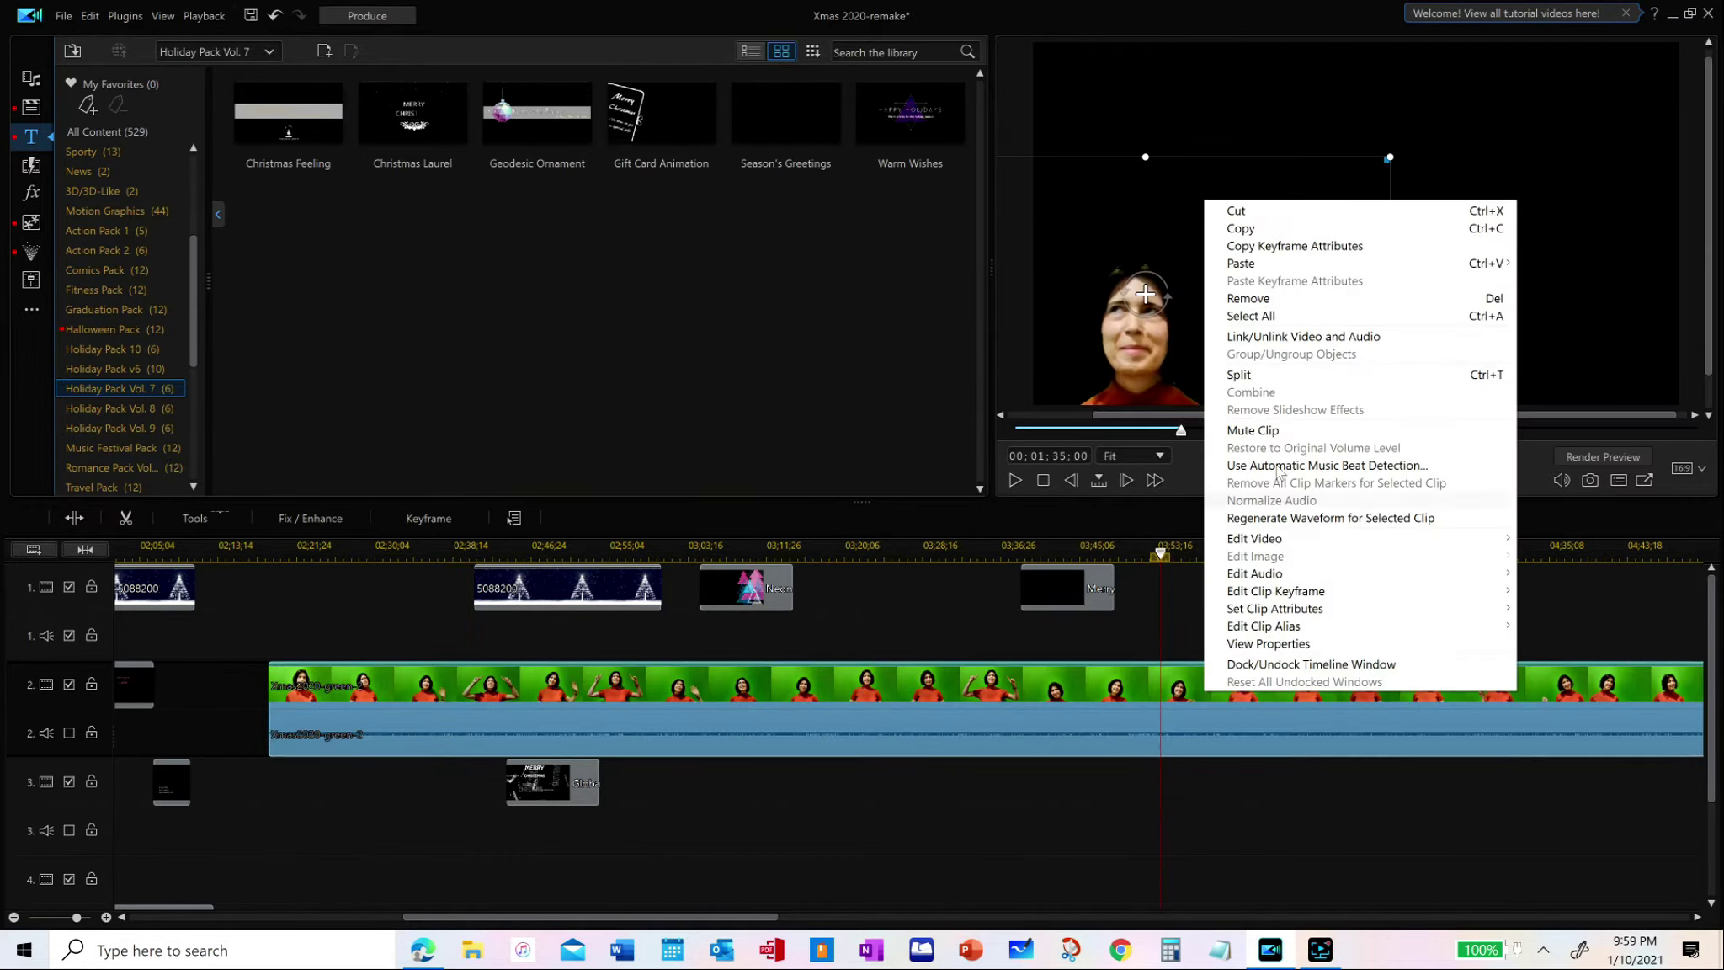
{"action": "left_click", "coordinate": [1254, 375]}
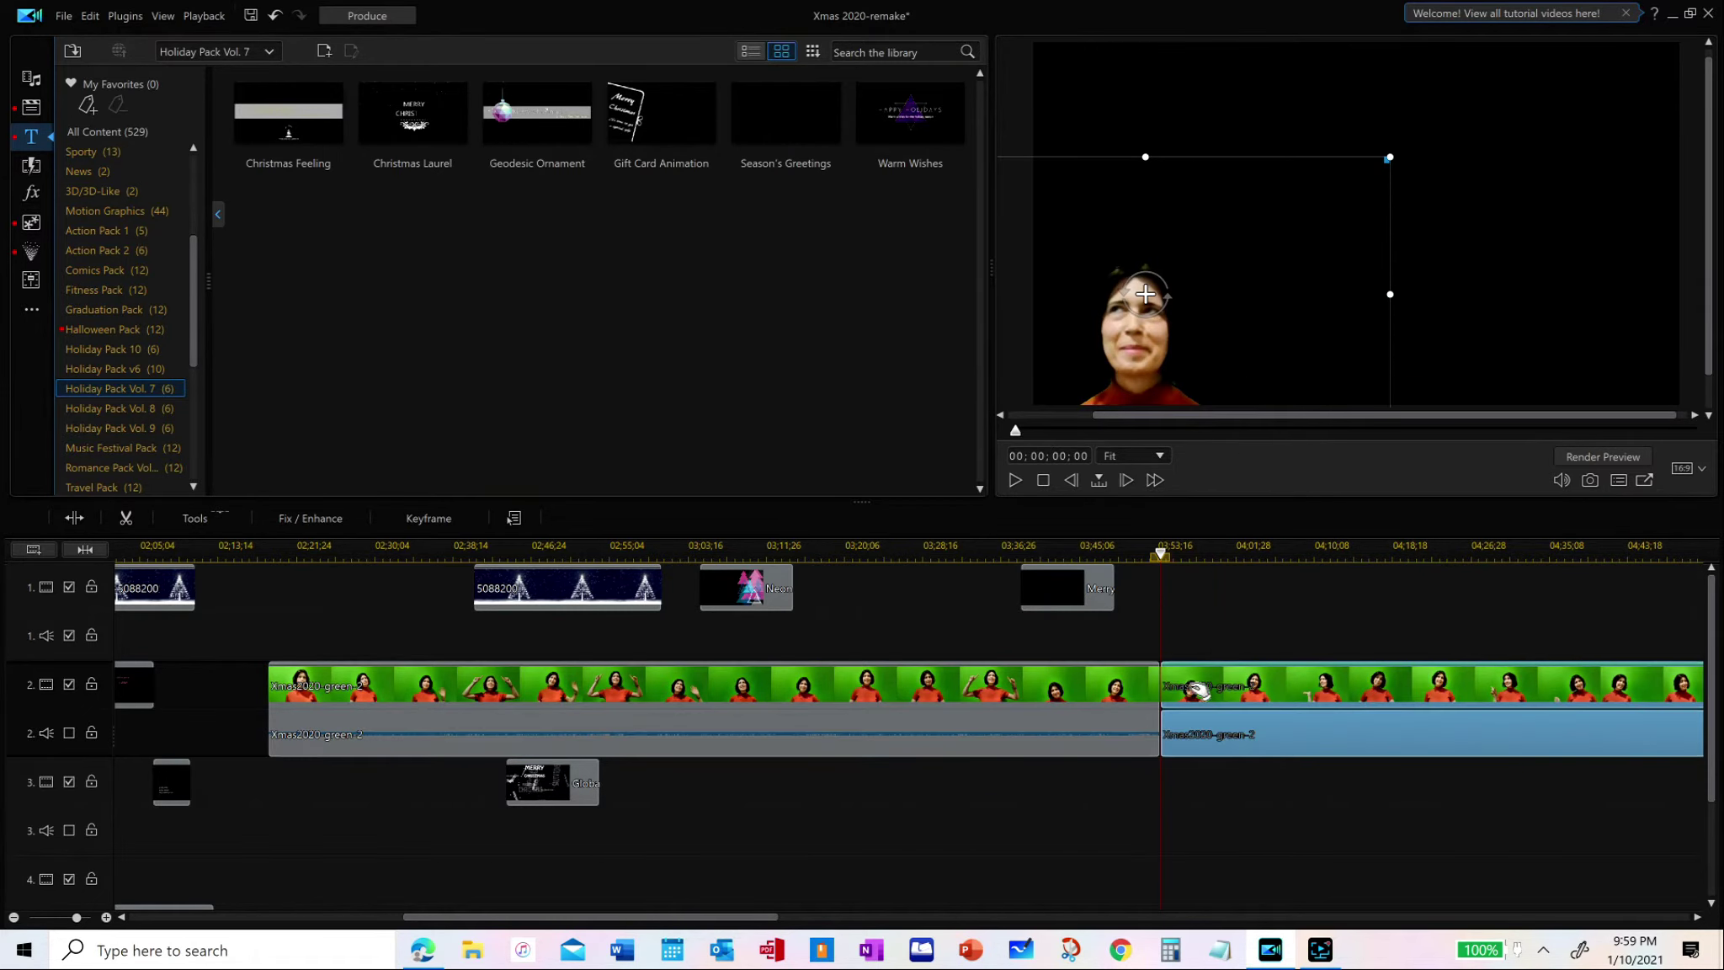
{"action": "left_click_drag", "start_coordinate": [1205, 686], "coordinate": [648, 846]}
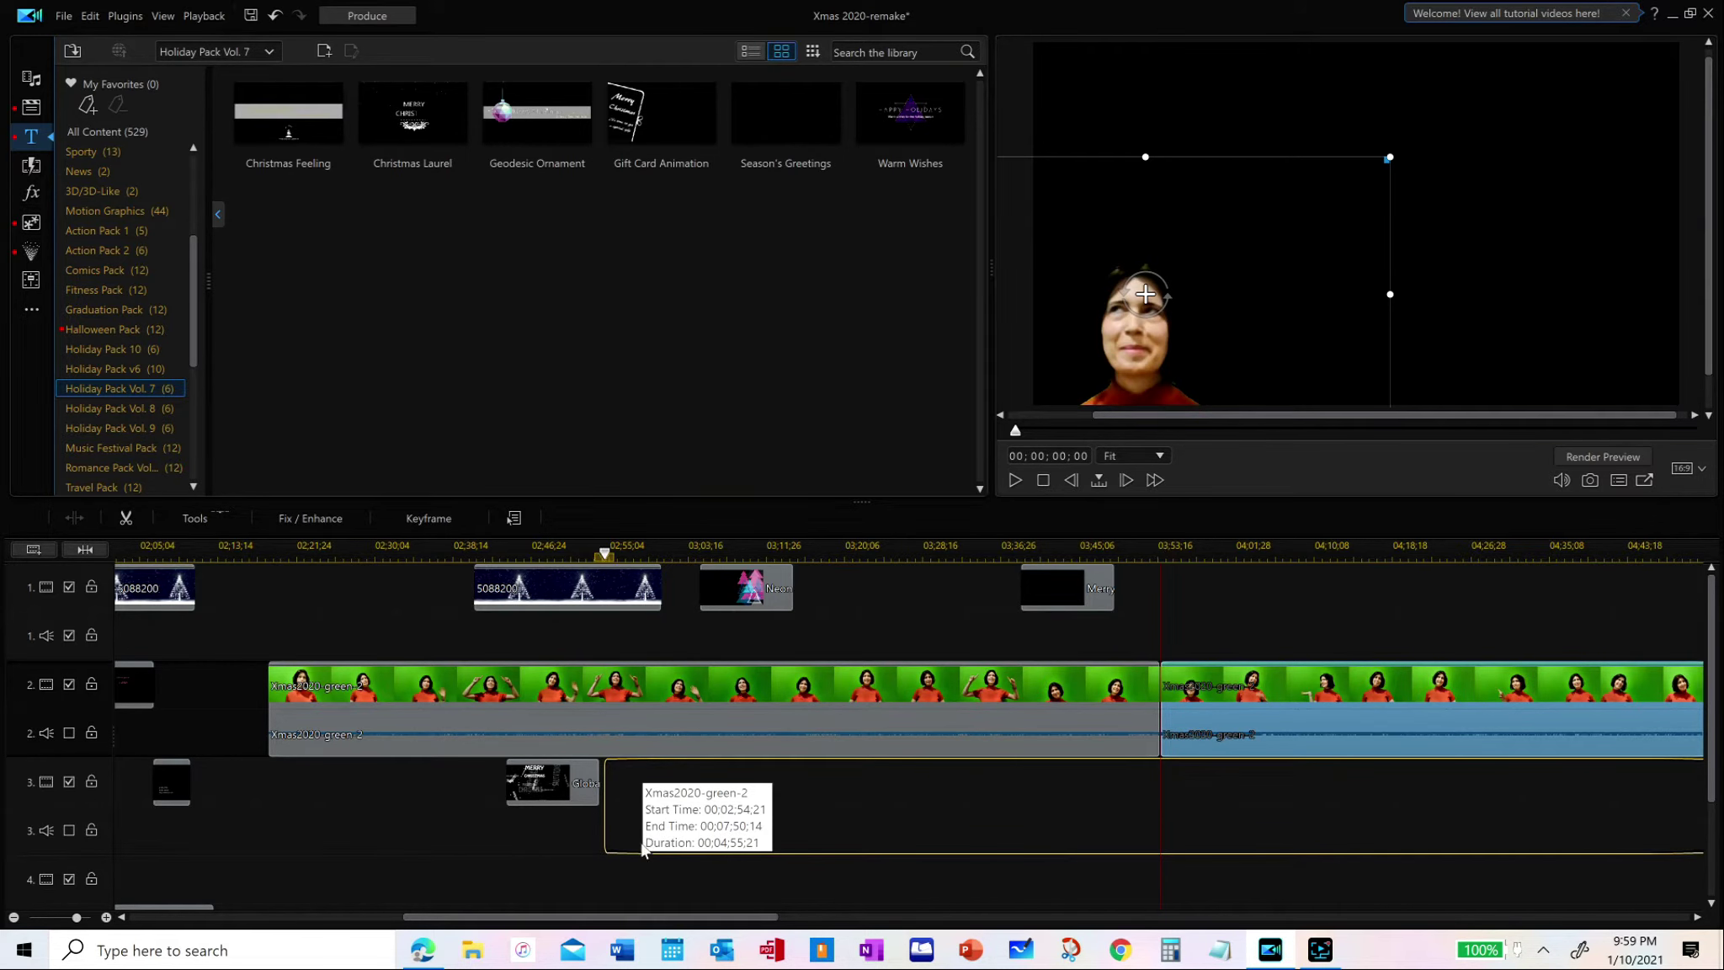
{"action": "left_click_drag", "start_coordinate": [642, 846], "coordinate": [645, 845]}
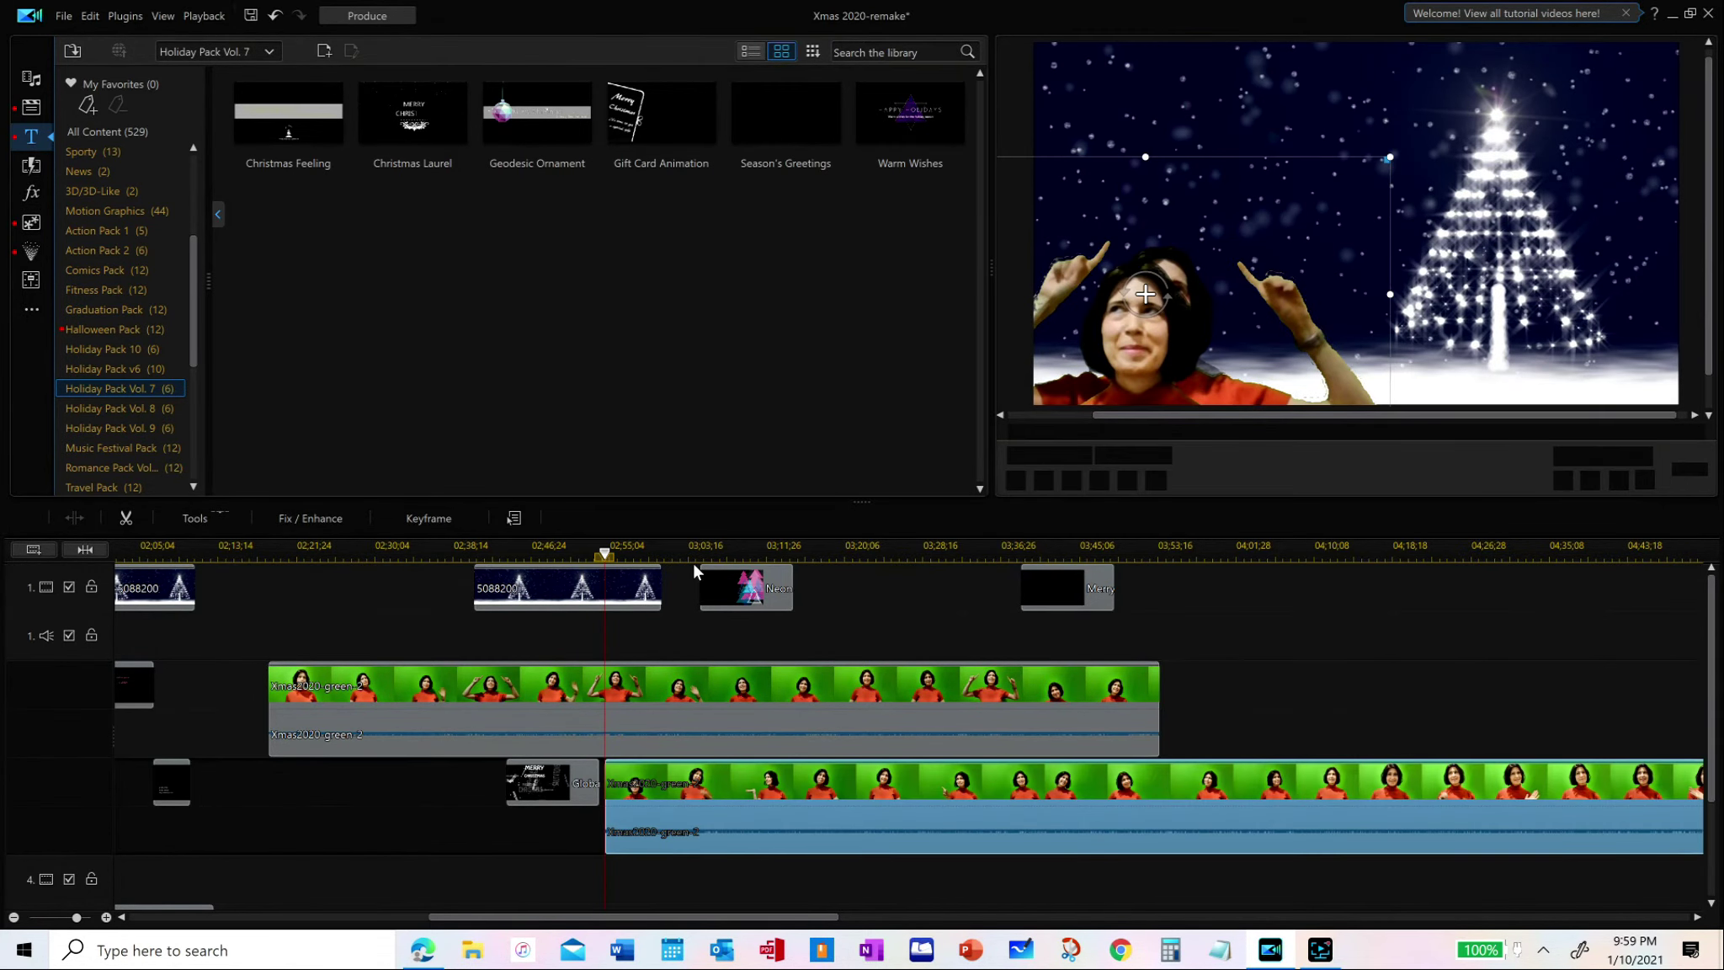
Reposition the track 3 woman at the frame's lower right in front of the tree, and preview the scene with both figures
{"action": "left_click_drag", "start_coordinate": [609, 557], "coordinate": [646, 568]}
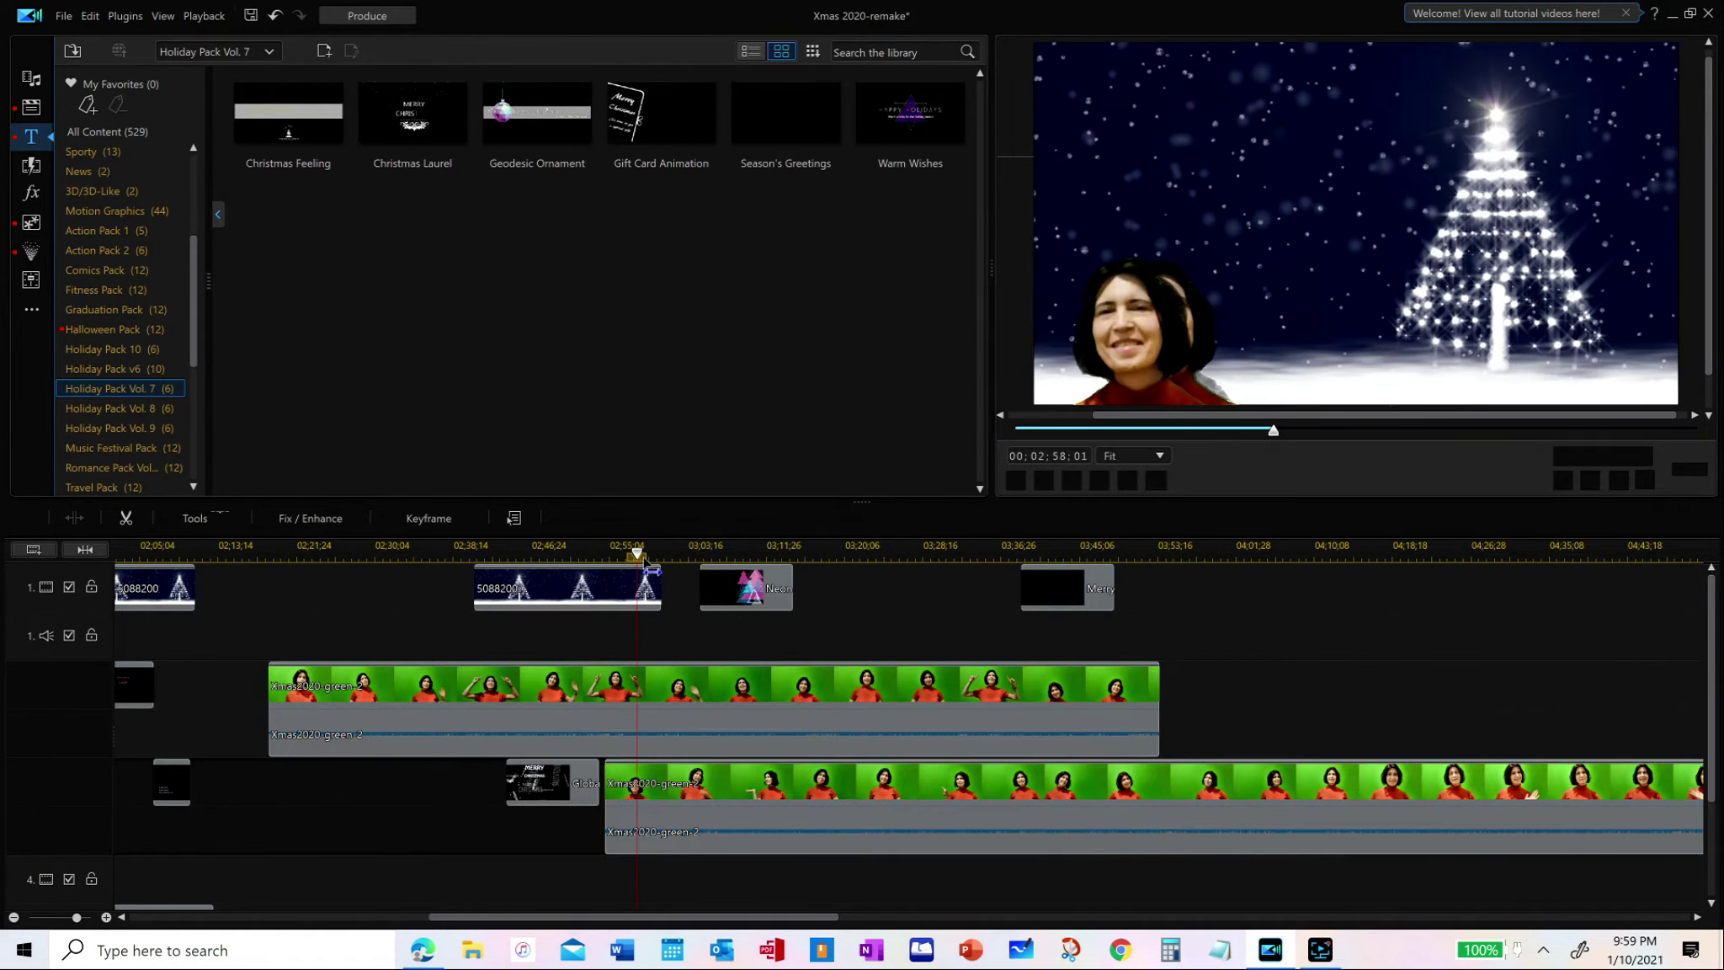
{"action": "left_click", "coordinate": [757, 787]}
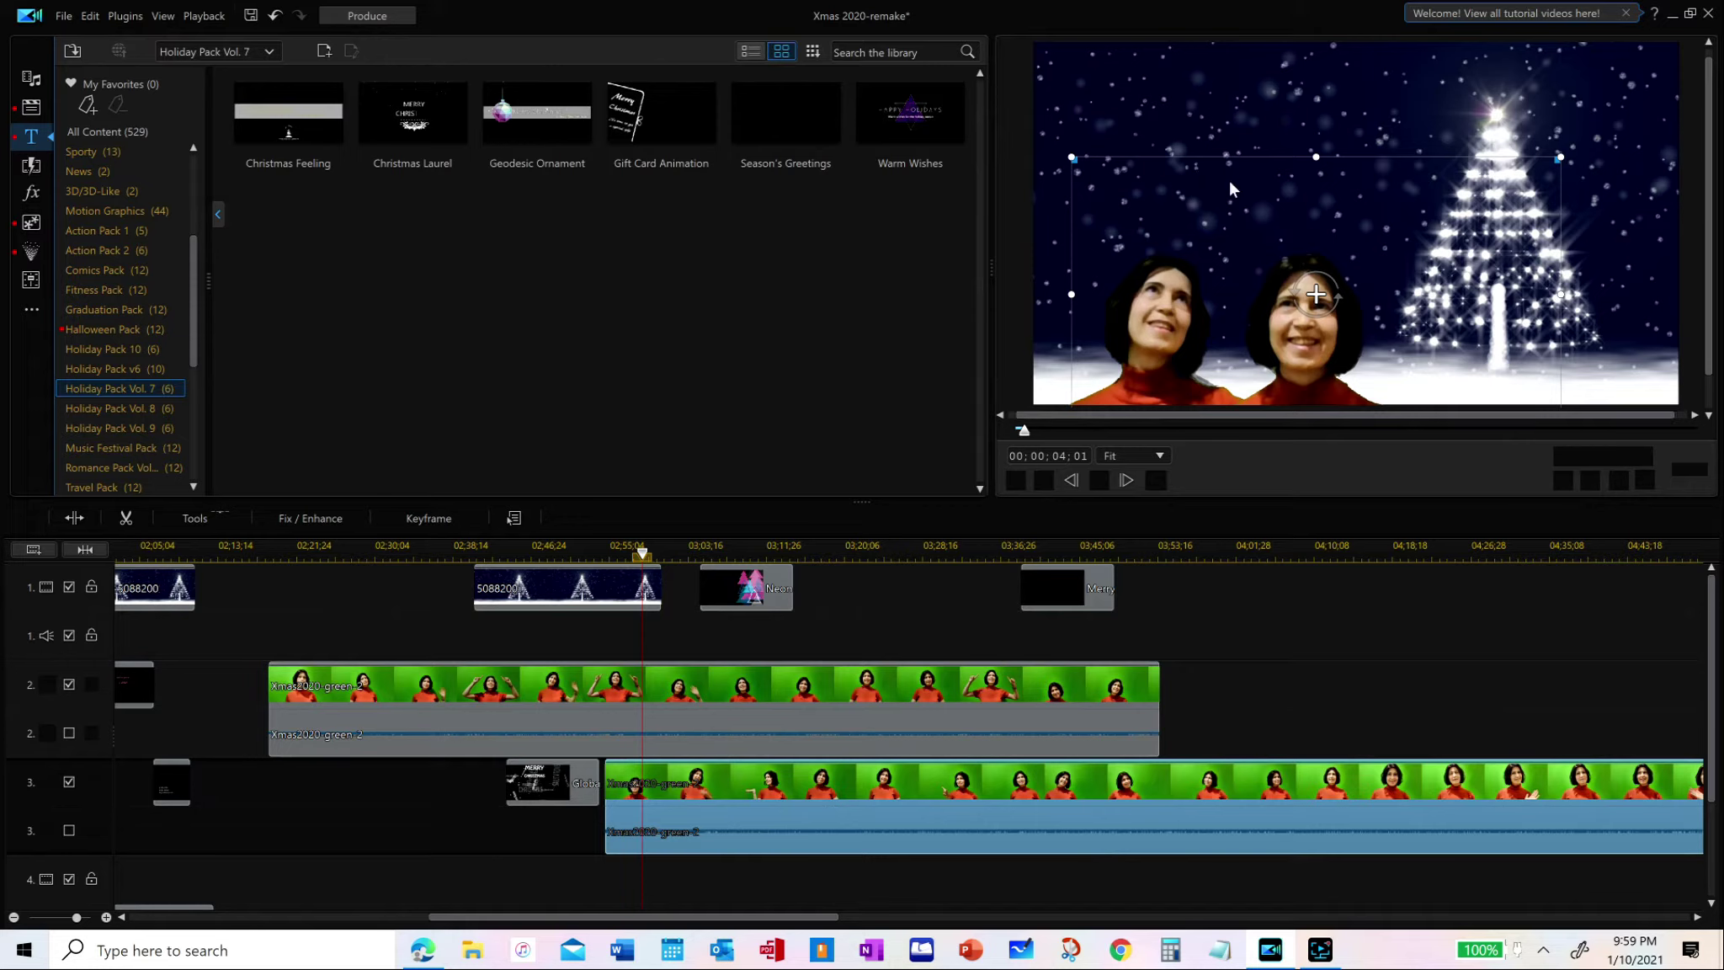
{"action": "left_click_drag", "start_coordinate": [1235, 188], "coordinate": [1358, 229]}
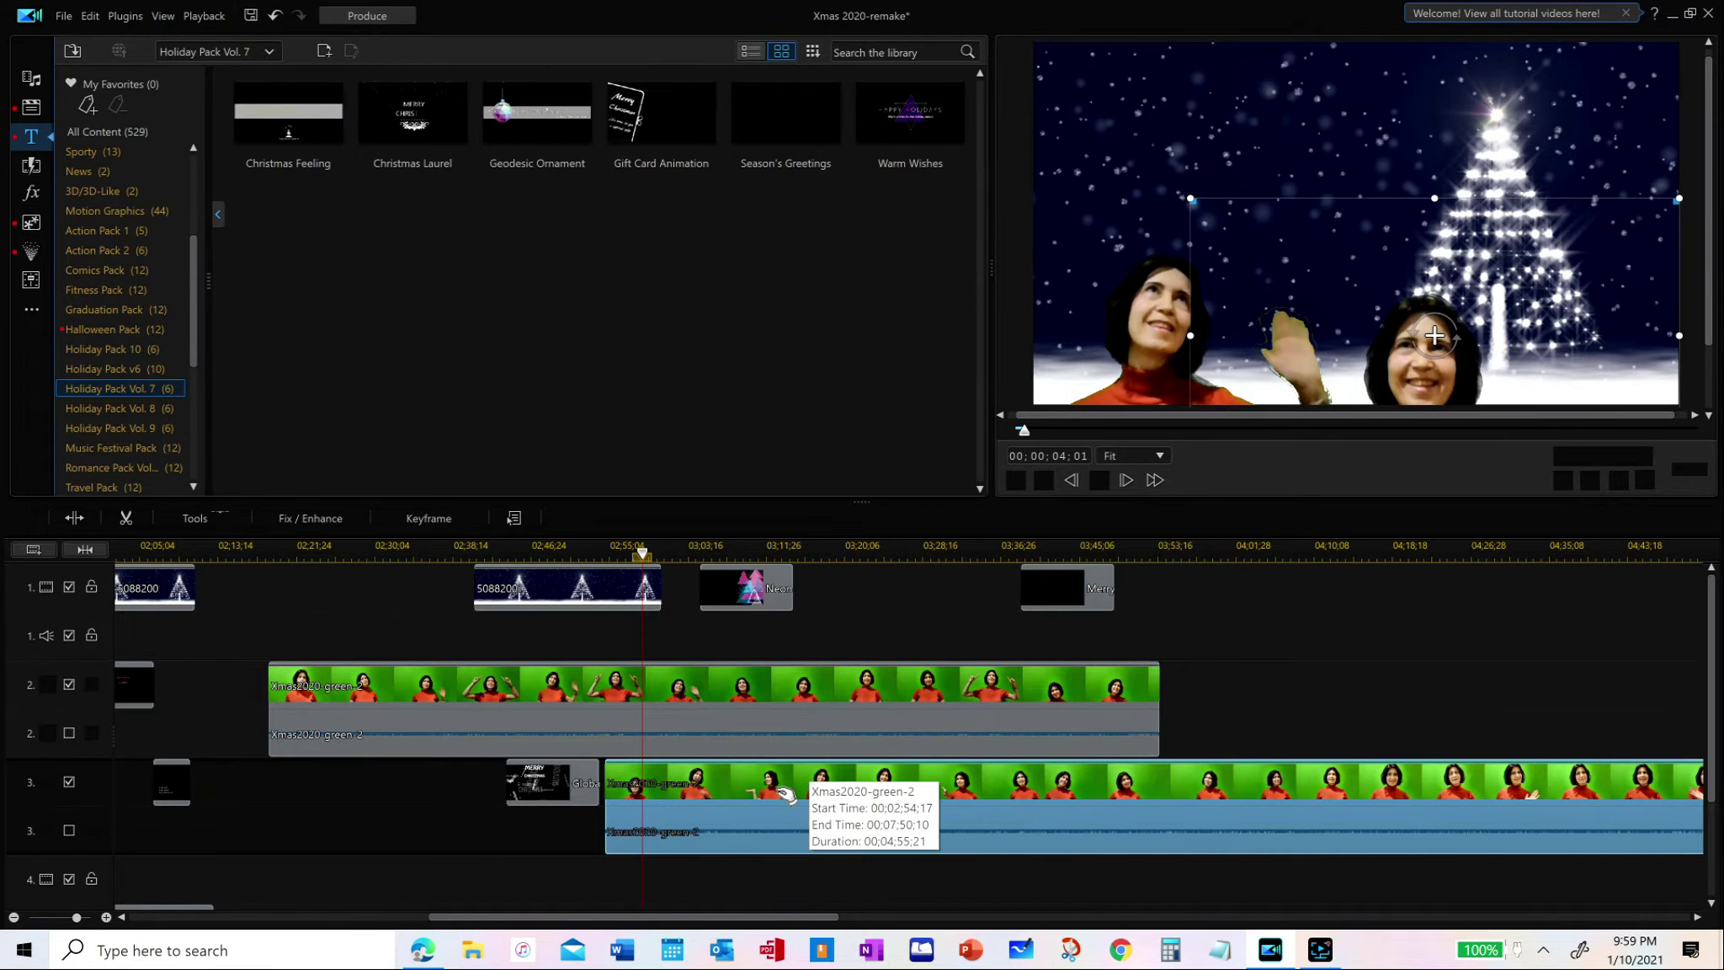
{"action": "left_click", "coordinate": [1417, 172]}
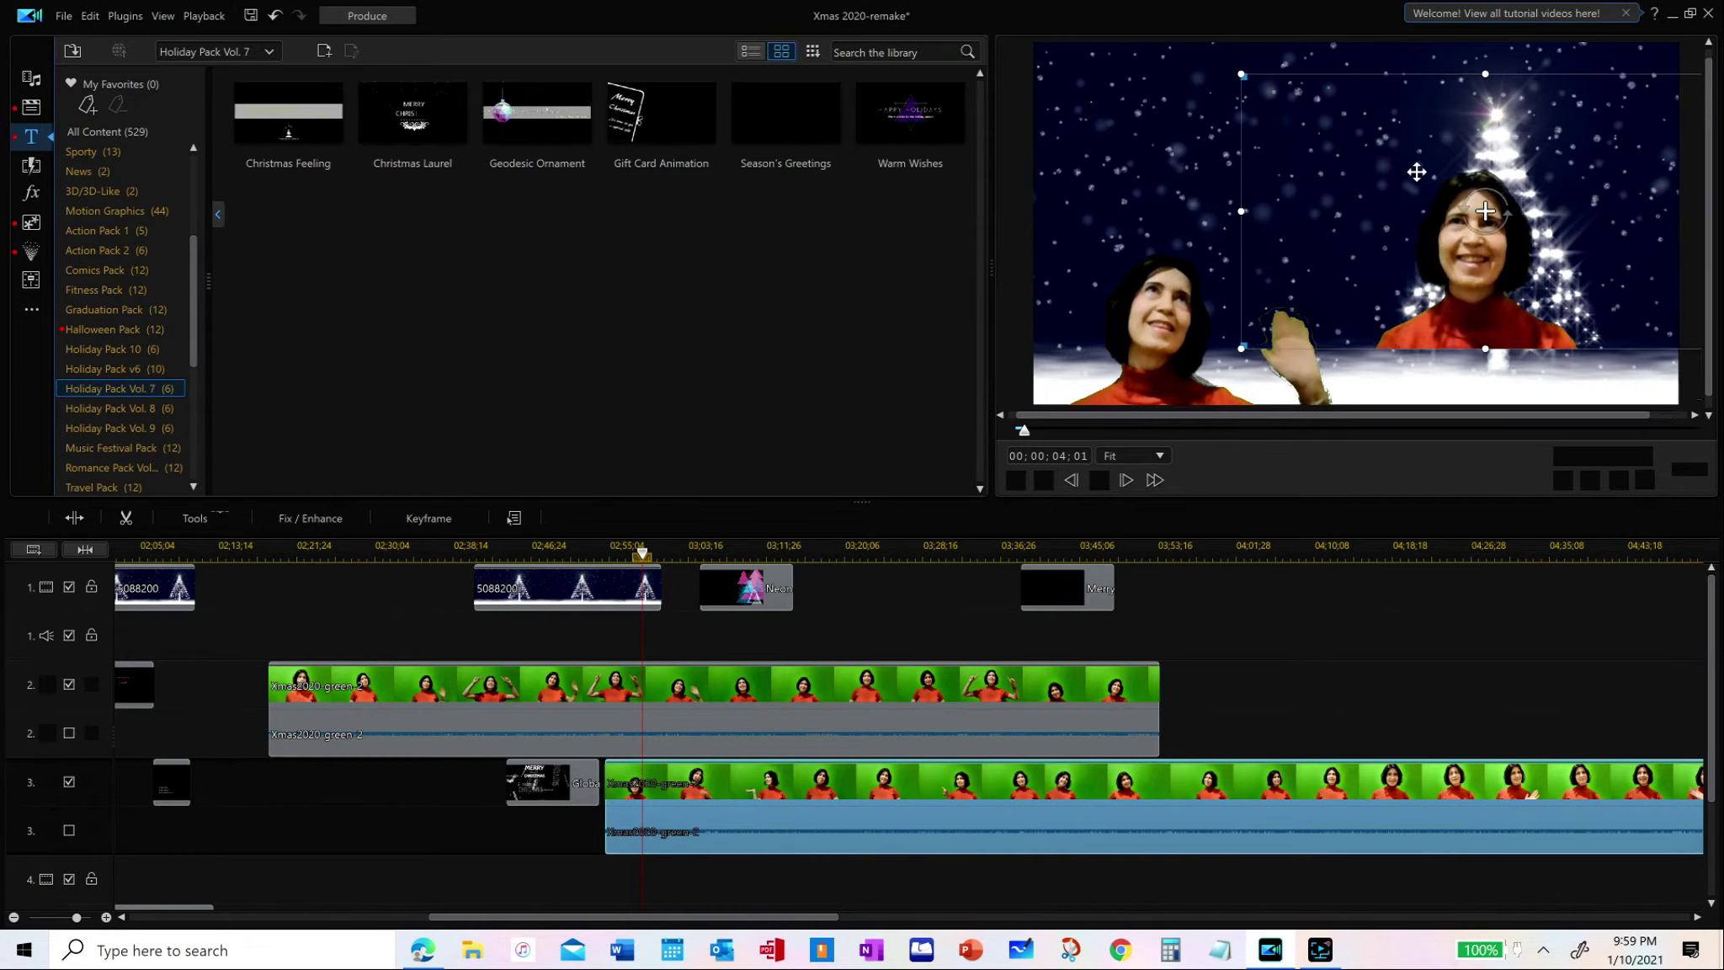
{"action": "left_click_drag", "start_coordinate": [1417, 172], "coordinate": [1444, 310]}
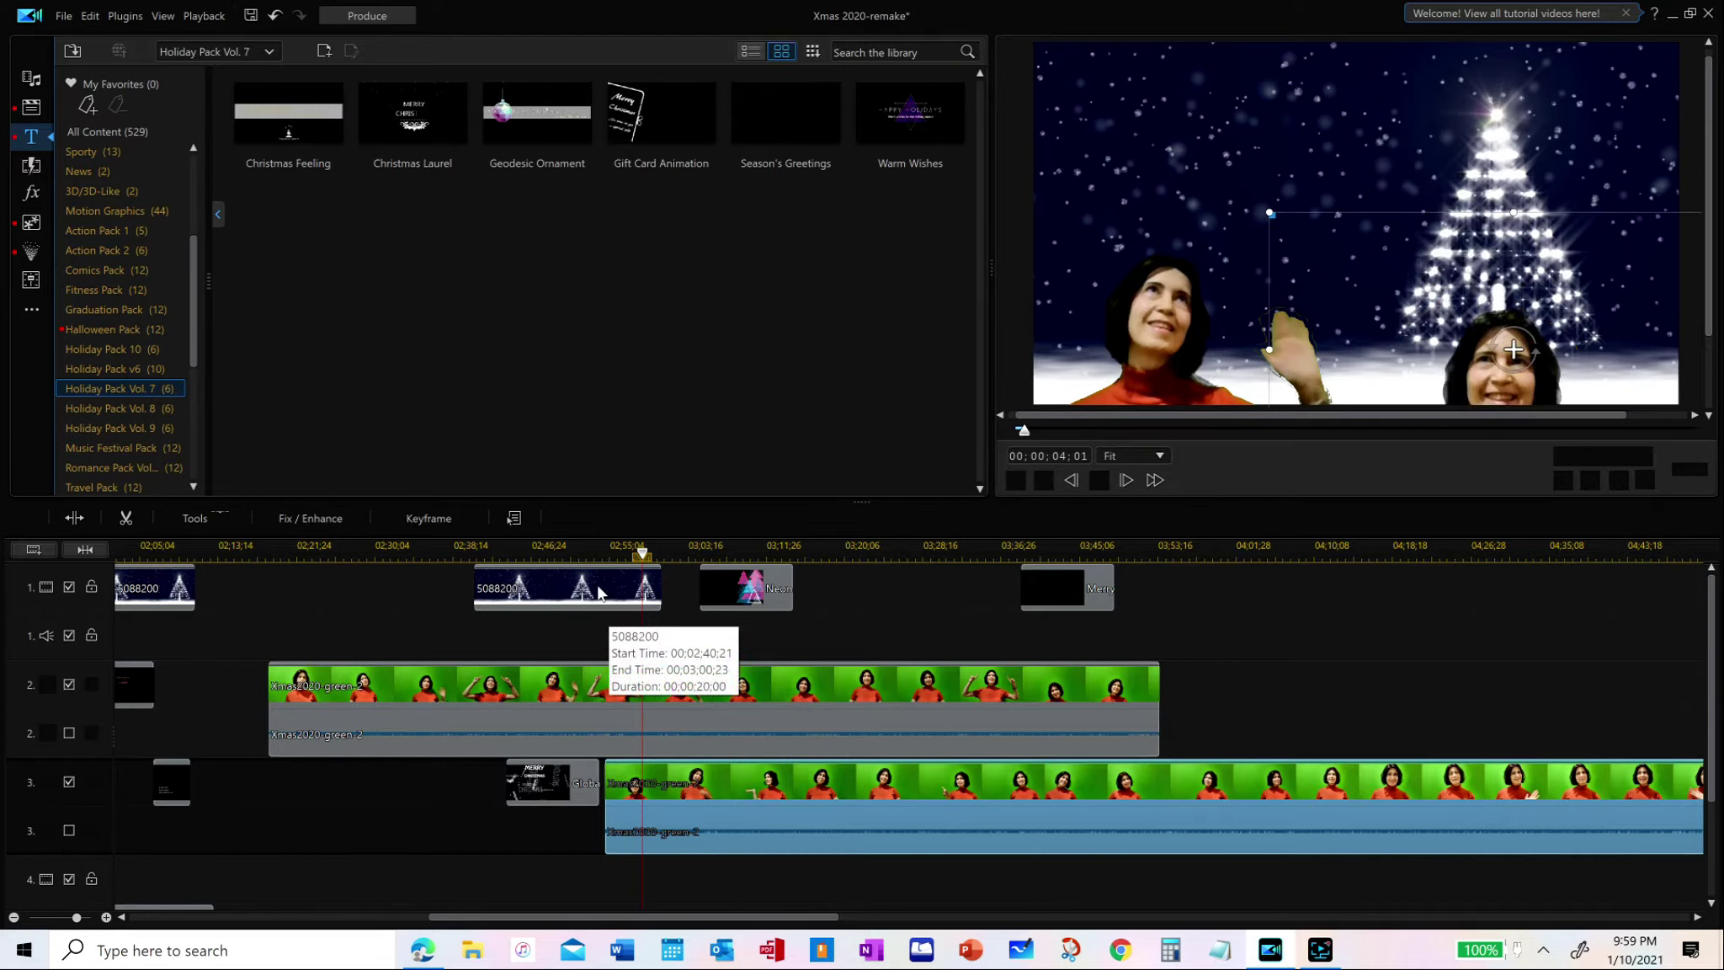
{"action": "left_click", "coordinate": [570, 553]}
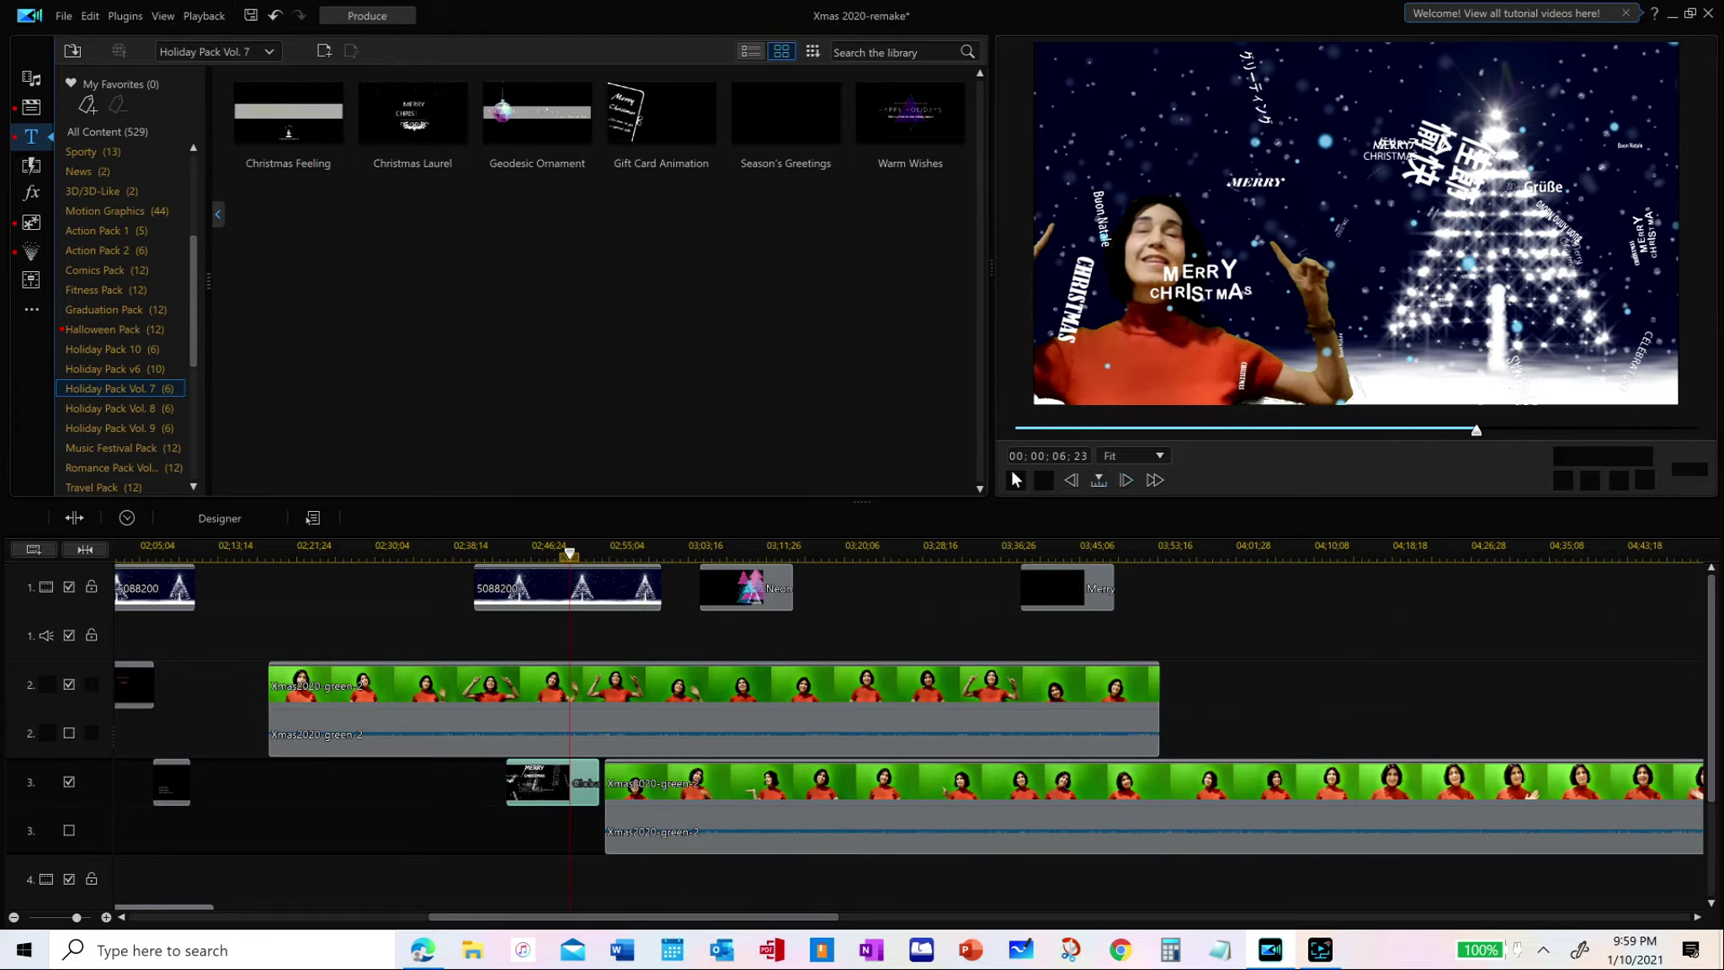
{"action": "left_click", "coordinate": [1014, 480]}
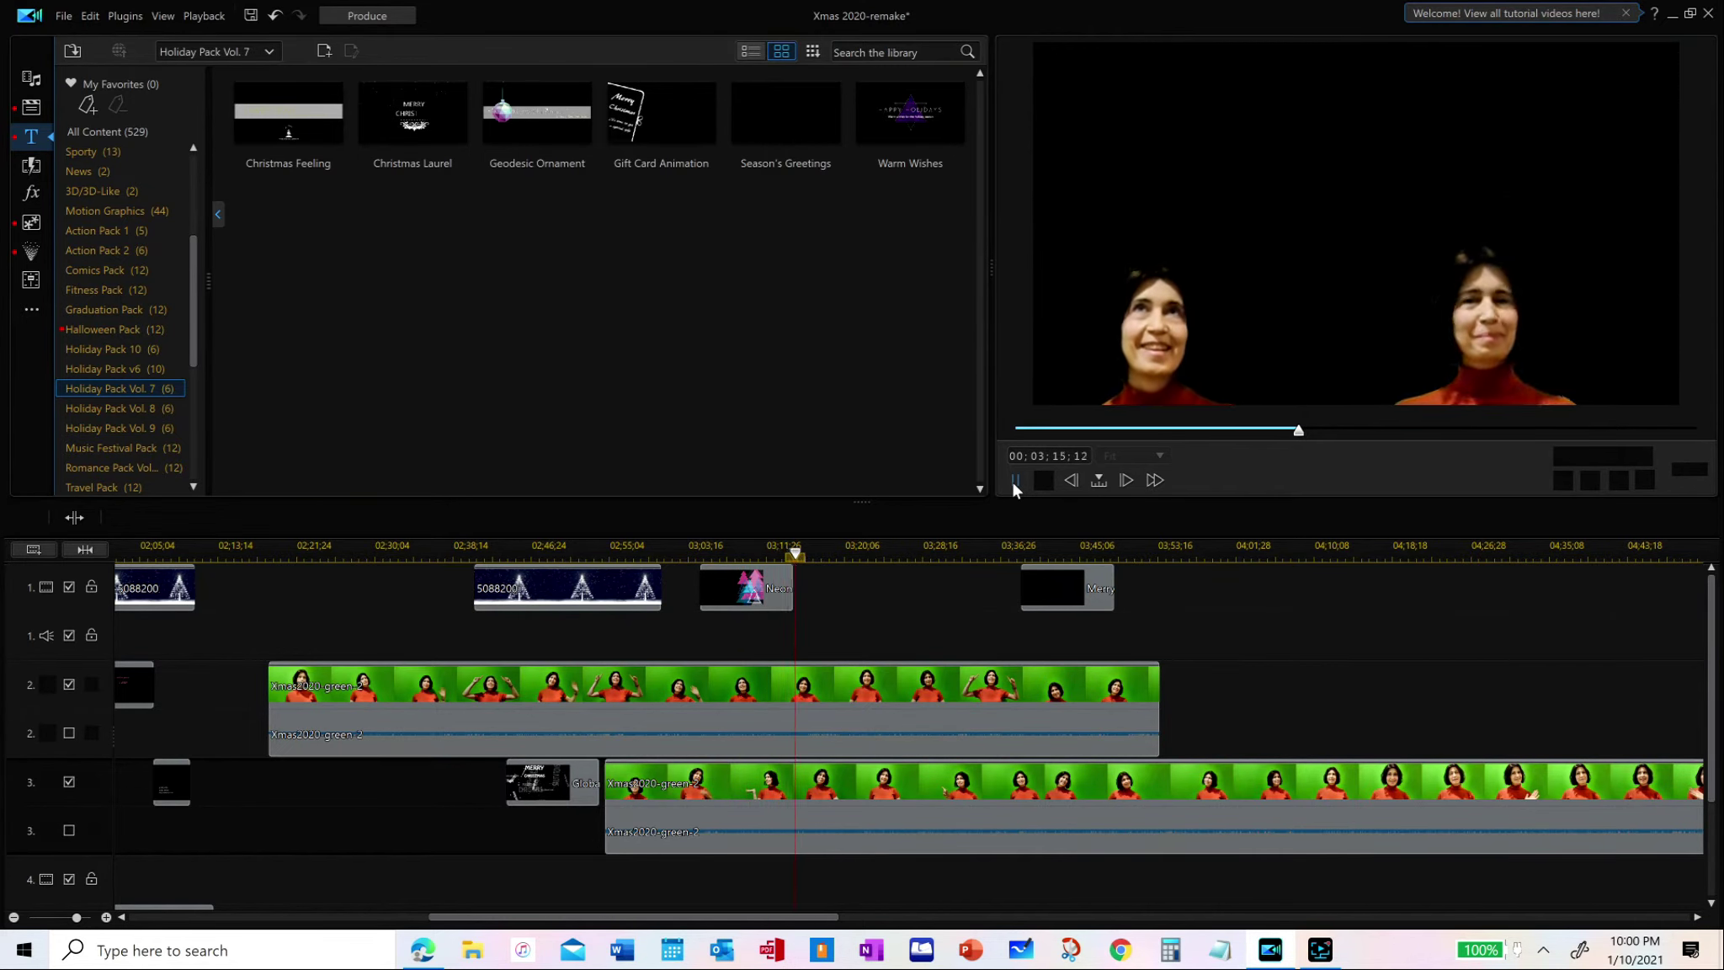
Split the track 3 clip just before the Merry Christmas title and move its second part past the end of the track 2 clip
{"action": "right_click", "coordinate": [1021, 788]}
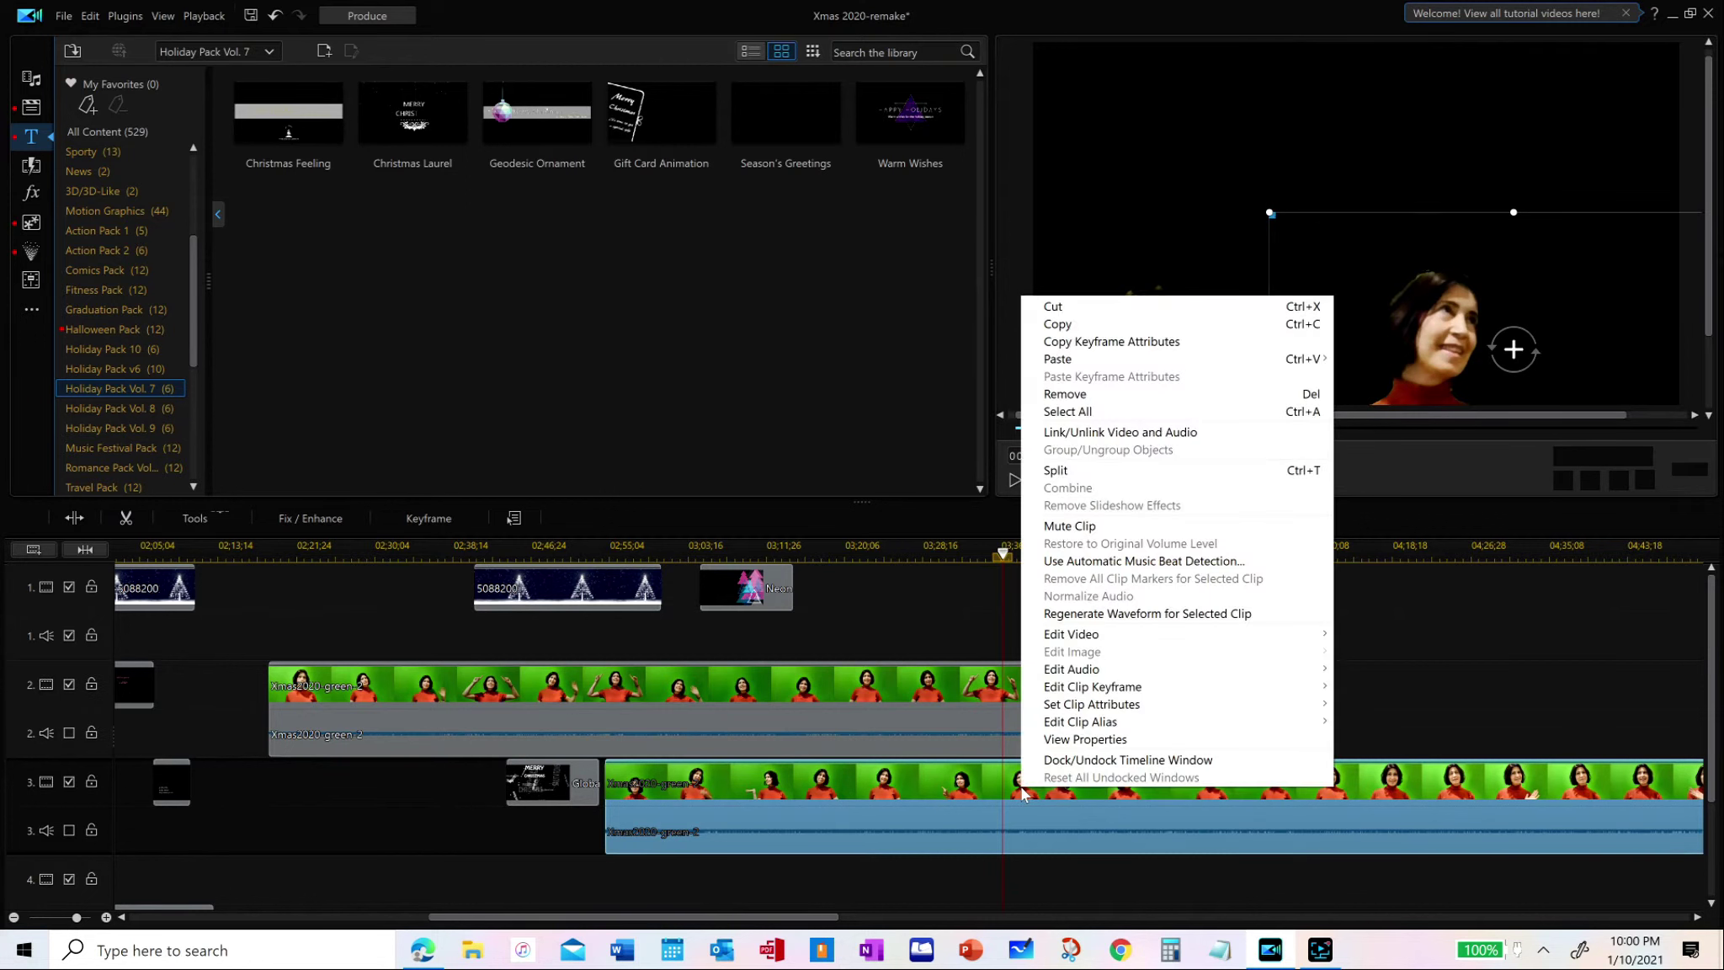
{"action": "left_click", "coordinate": [1084, 472]}
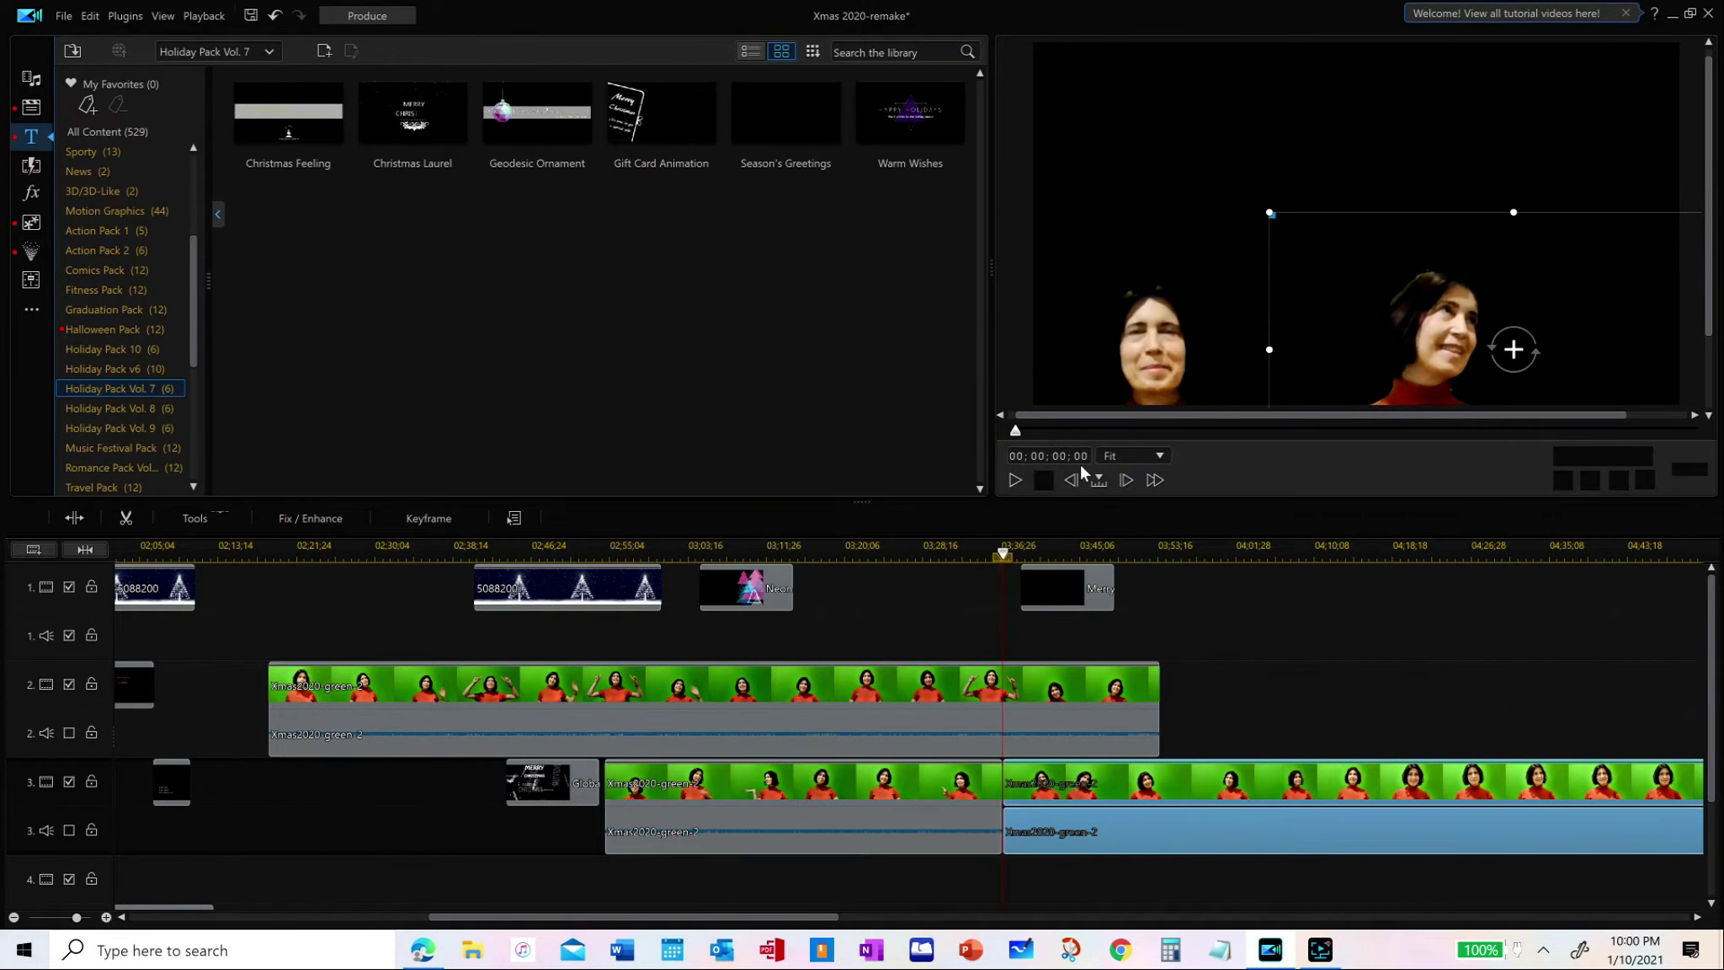
{"action": "left_click", "coordinate": [1057, 790]}
{"action": "left_click_drag", "start_coordinate": [1057, 790], "coordinate": [1221, 804]}
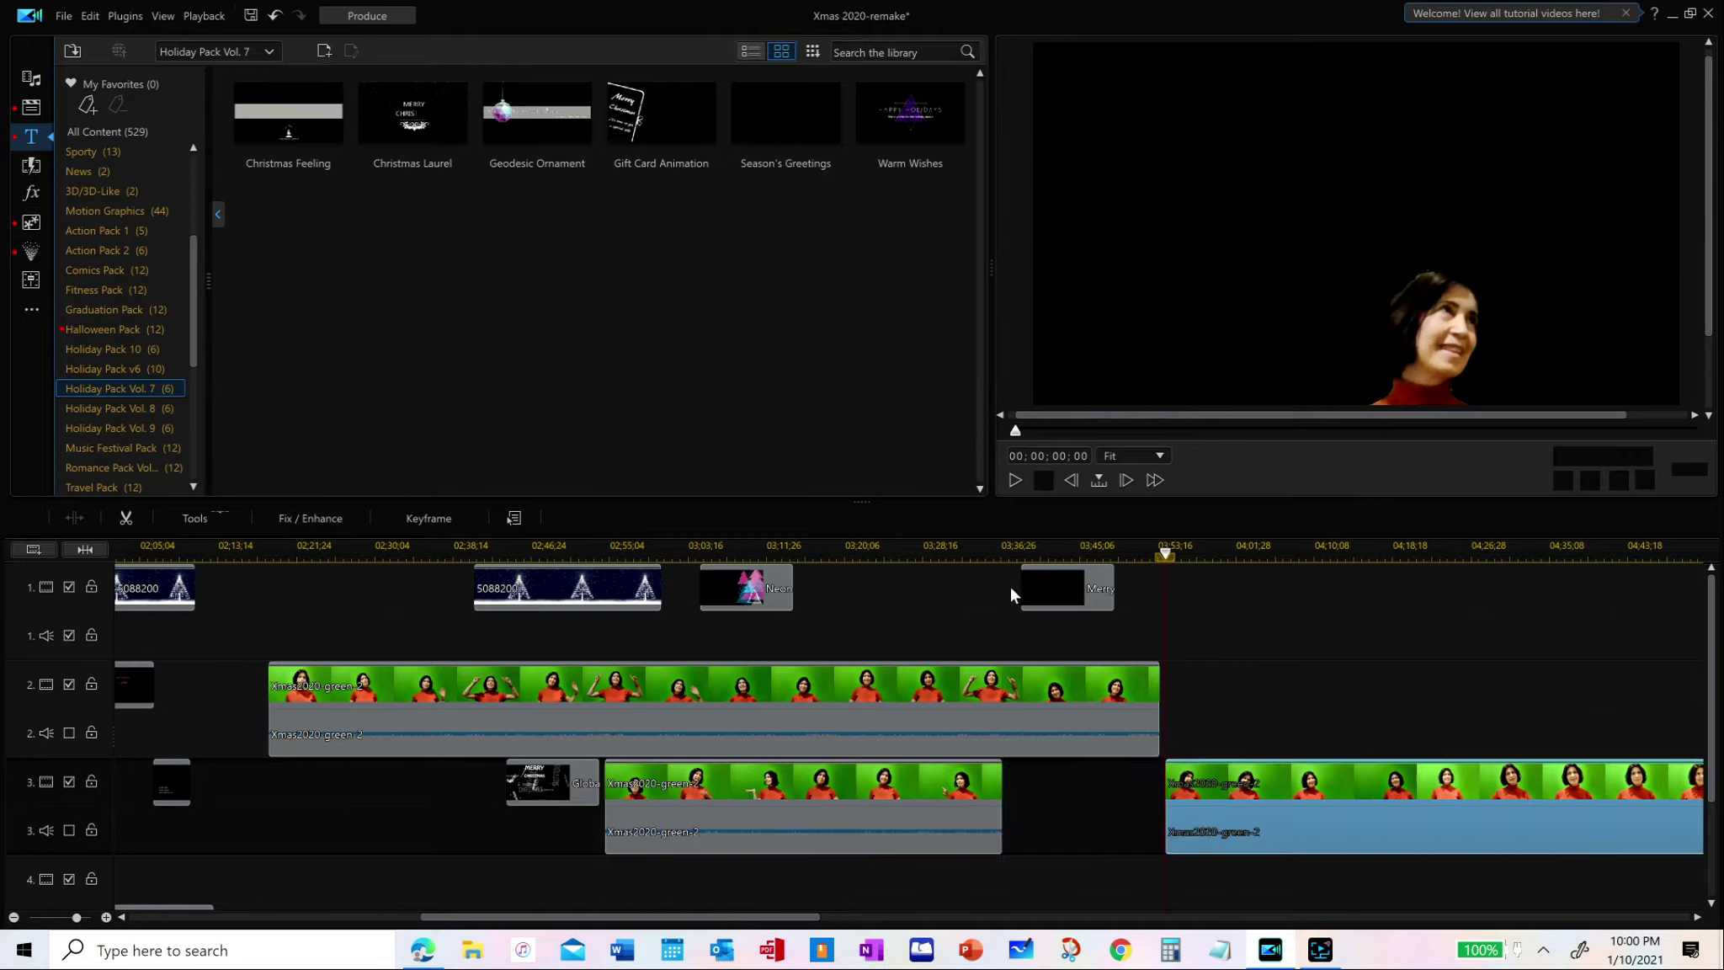
Preview the Merry Christmas title over the track 2 woman, and go back to the tree background clip on track 1
{"action": "left_click", "coordinate": [1007, 553]}
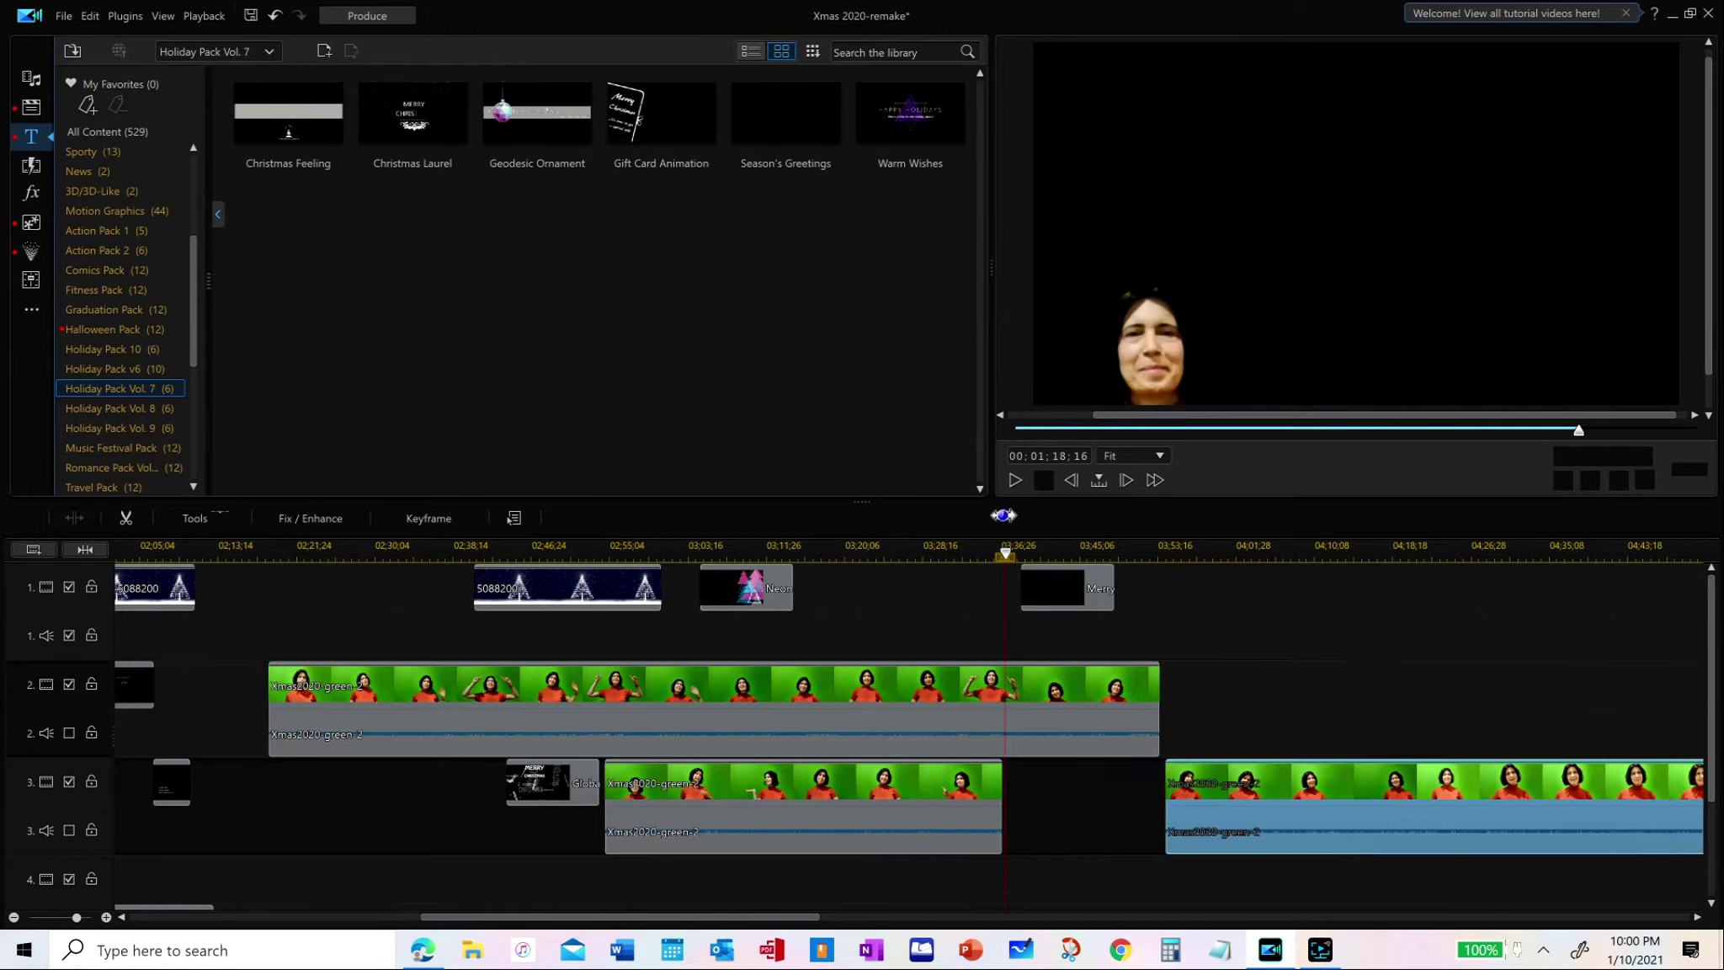
{"action": "left_click", "coordinate": [1015, 480]}
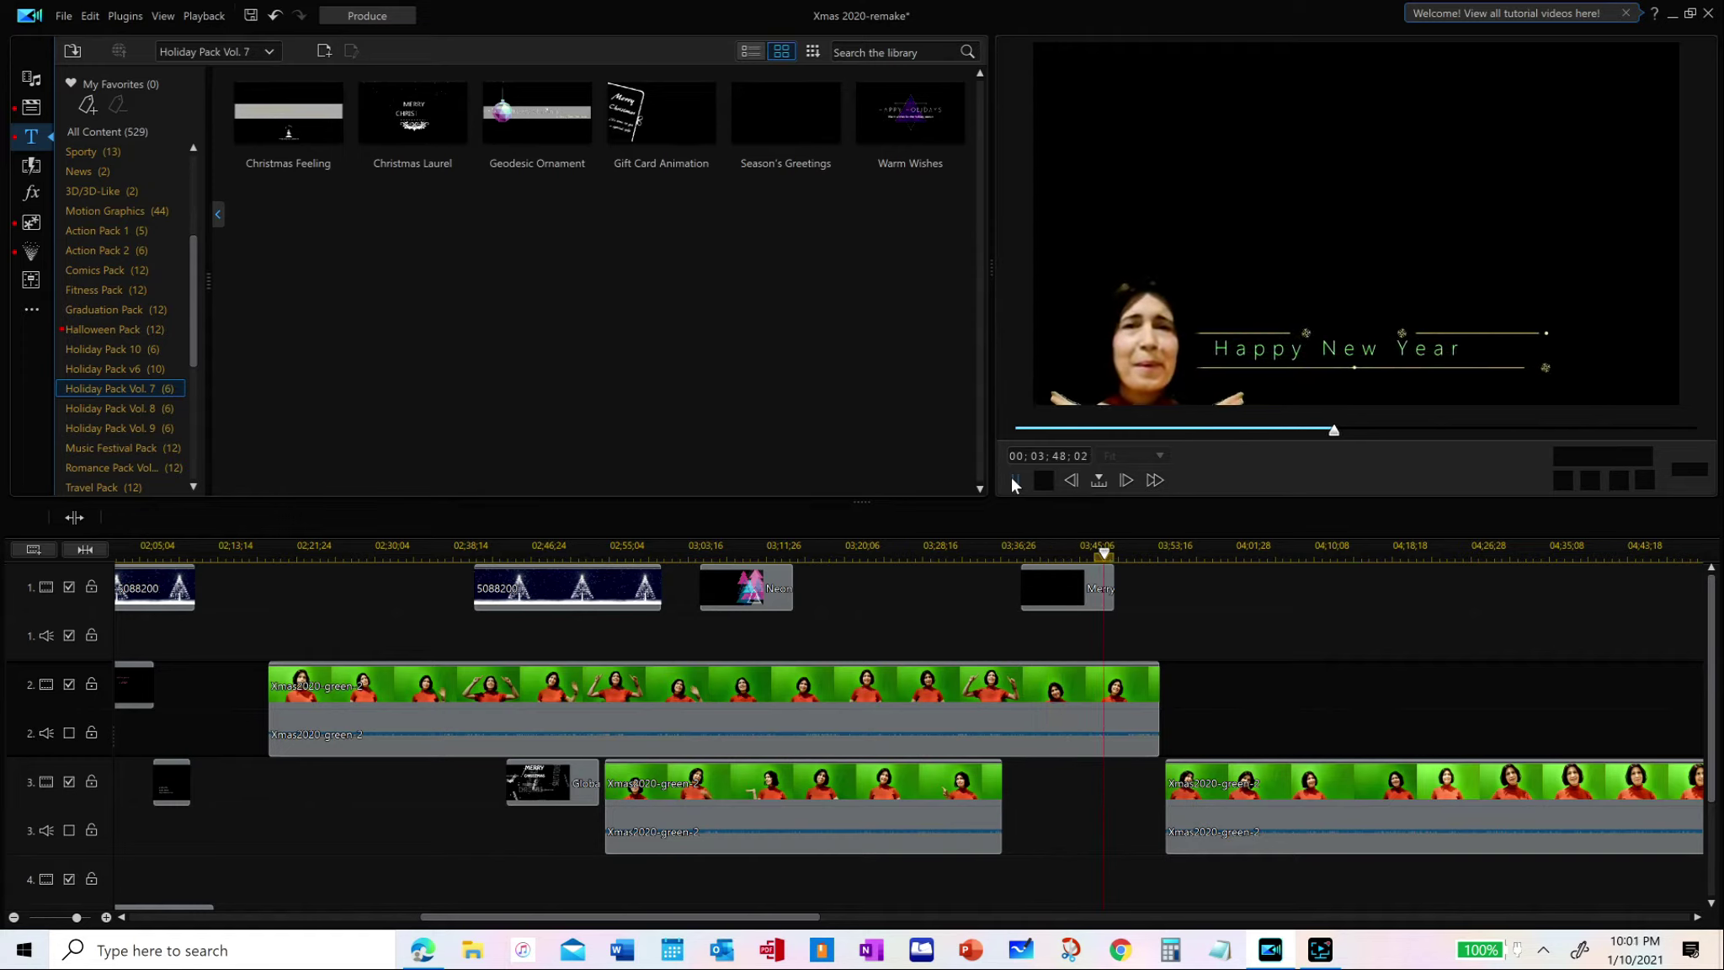
{"action": "left_click", "coordinate": [1014, 482]}
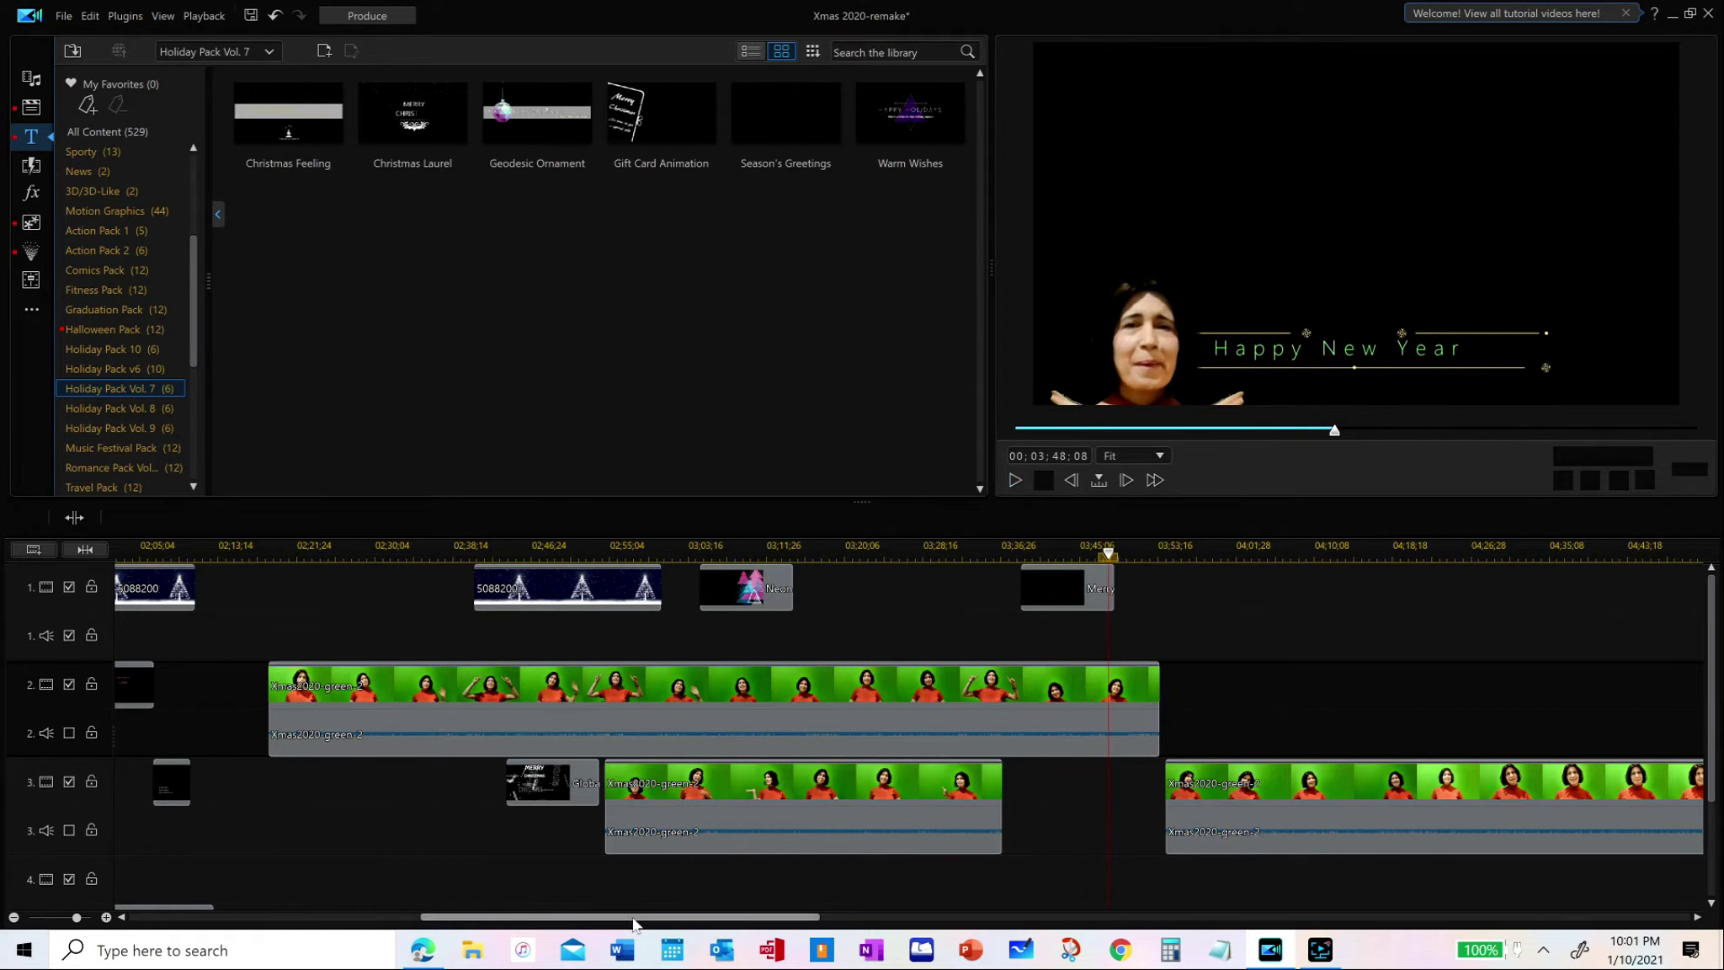
{"action": "mouse_move", "coordinate": [634, 913]}
{"action": "left_mouse_down"}
{"action": "mouse_move", "coordinate": [486, 909]}
{"action": "mouse_move", "coordinate": [660, 915]}
{"action": "left_mouse_up"}
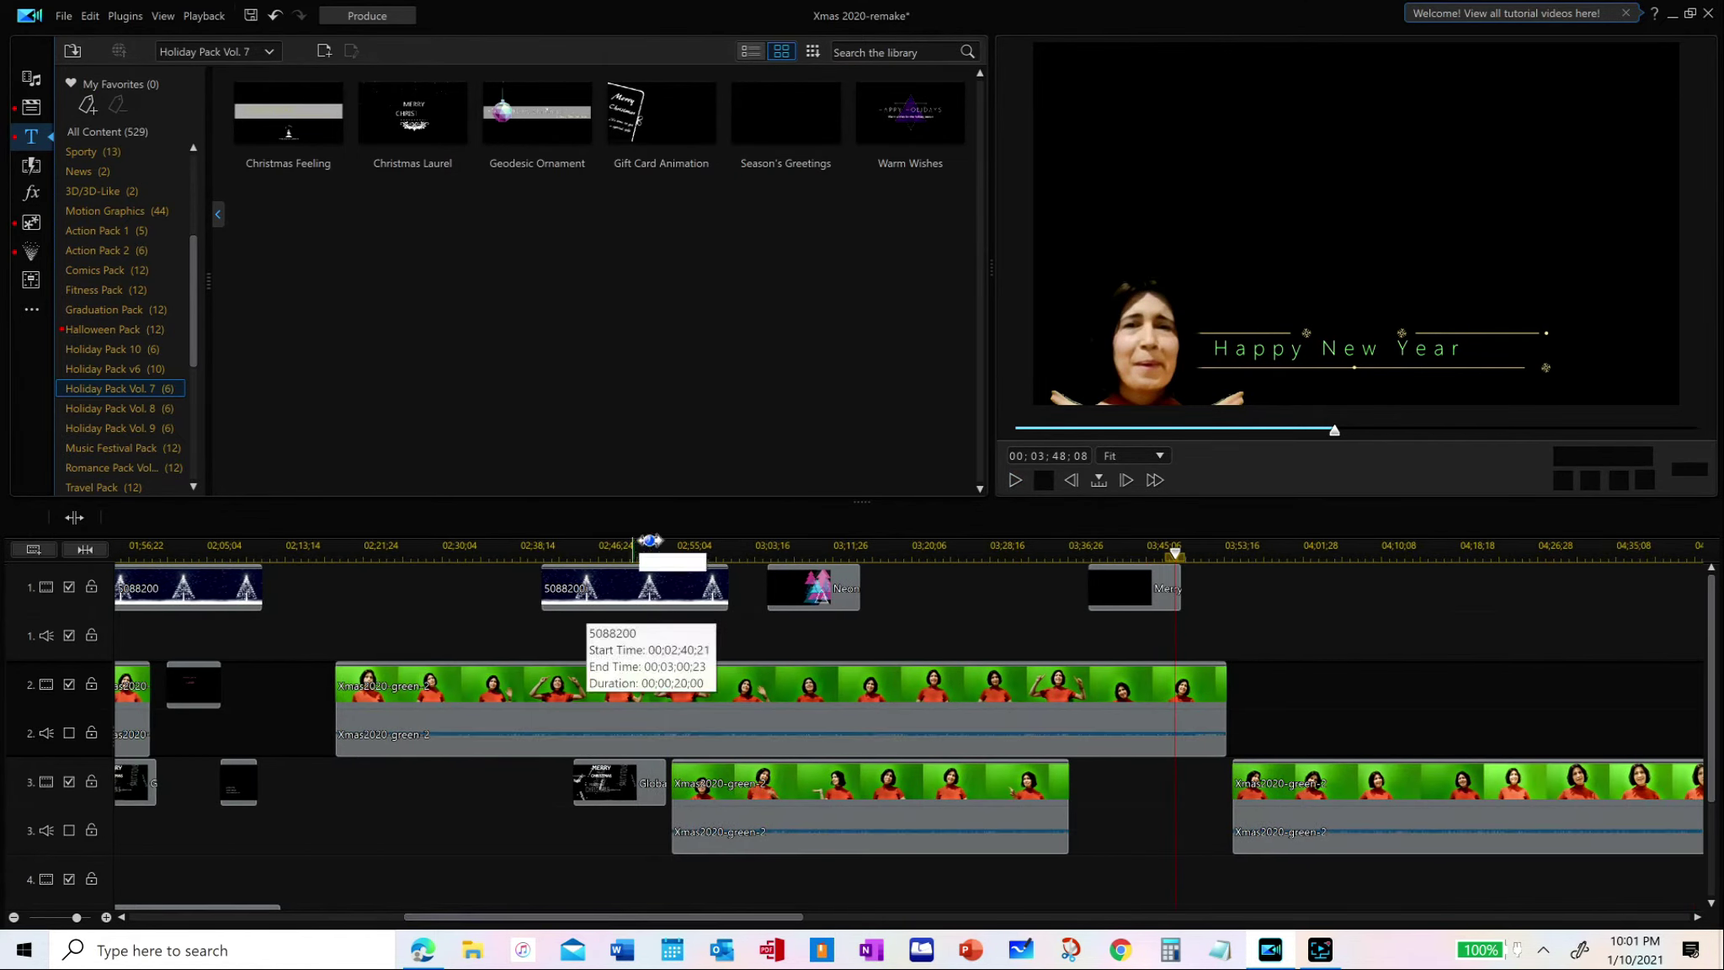
{"action": "left_click", "coordinate": [648, 589]}
{"action": "left_click", "coordinate": [620, 568]}
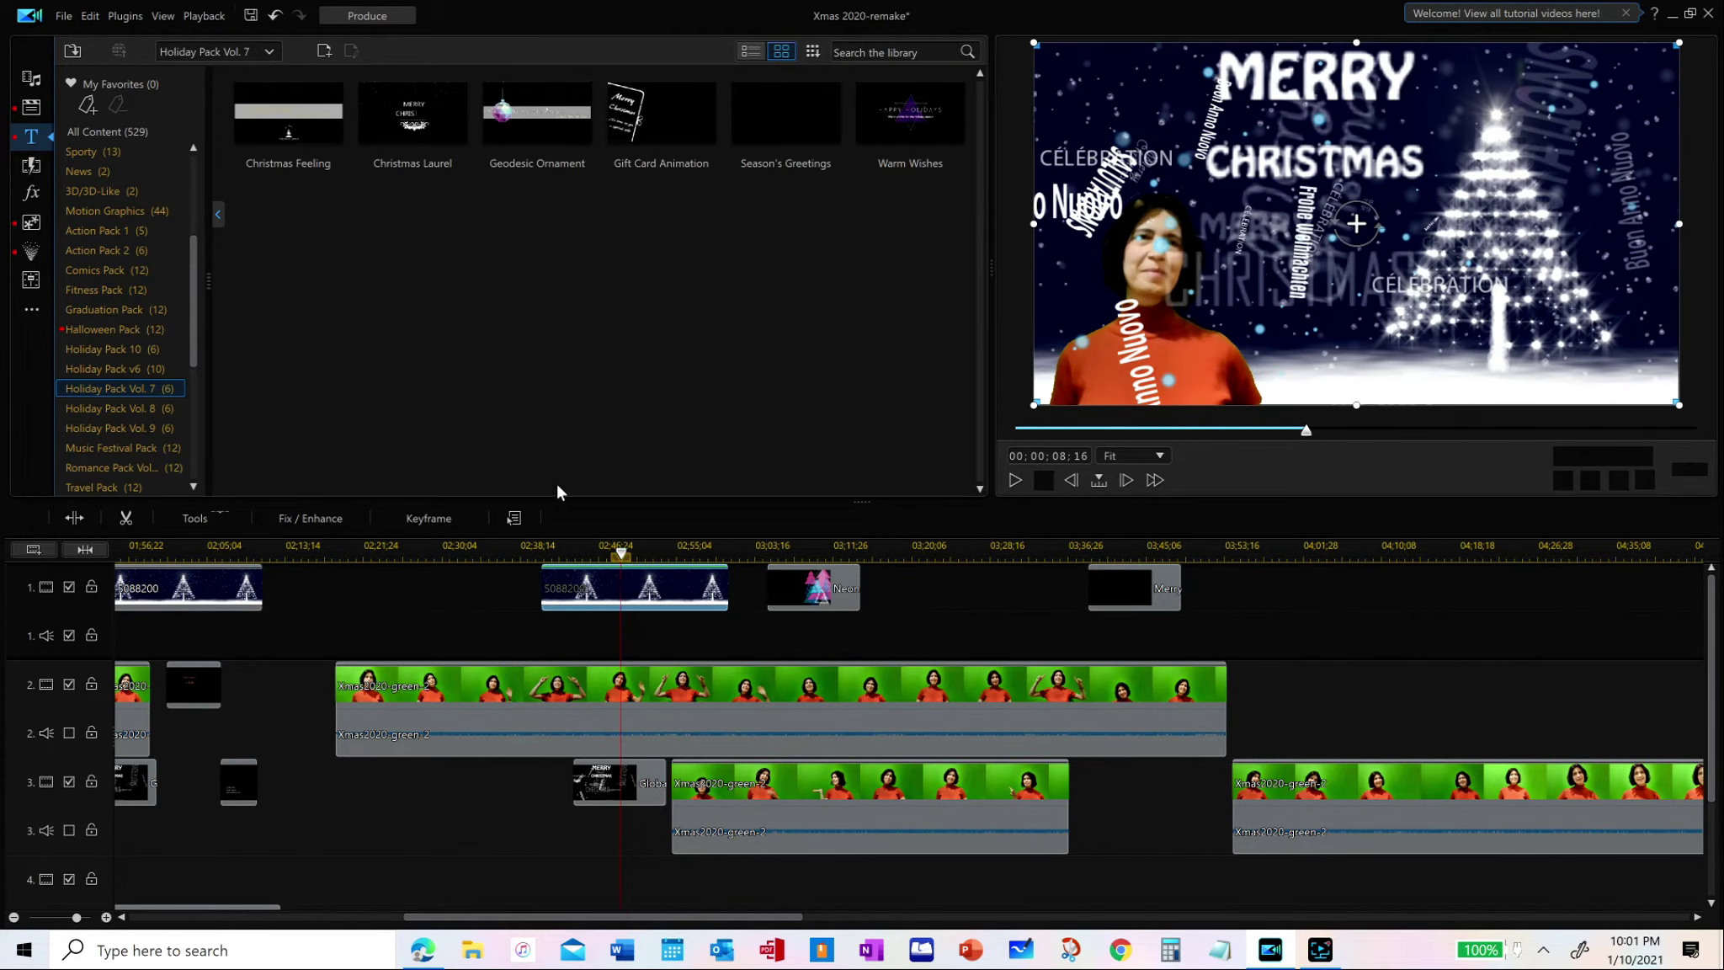
Open the Shutterstock premium media, look through its photo and music offerings, and search its videos for "christmas"
{"action": "left_click", "coordinate": [24, 84]}
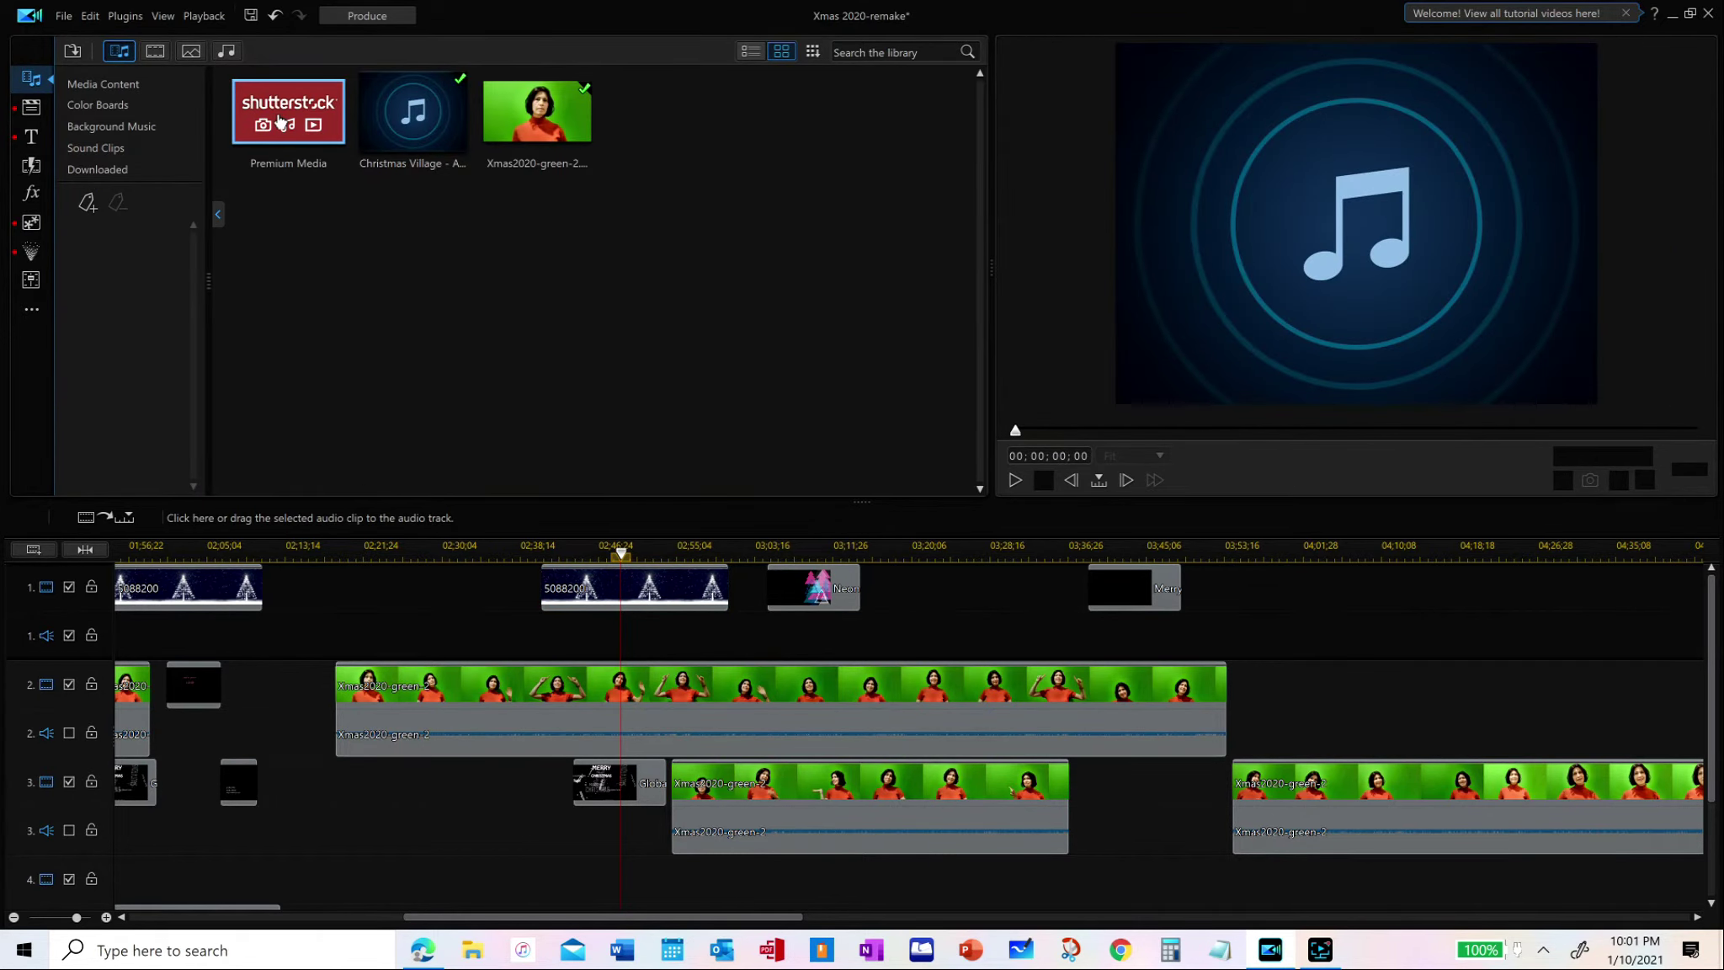
{"action": "left_click", "coordinate": [281, 121]}
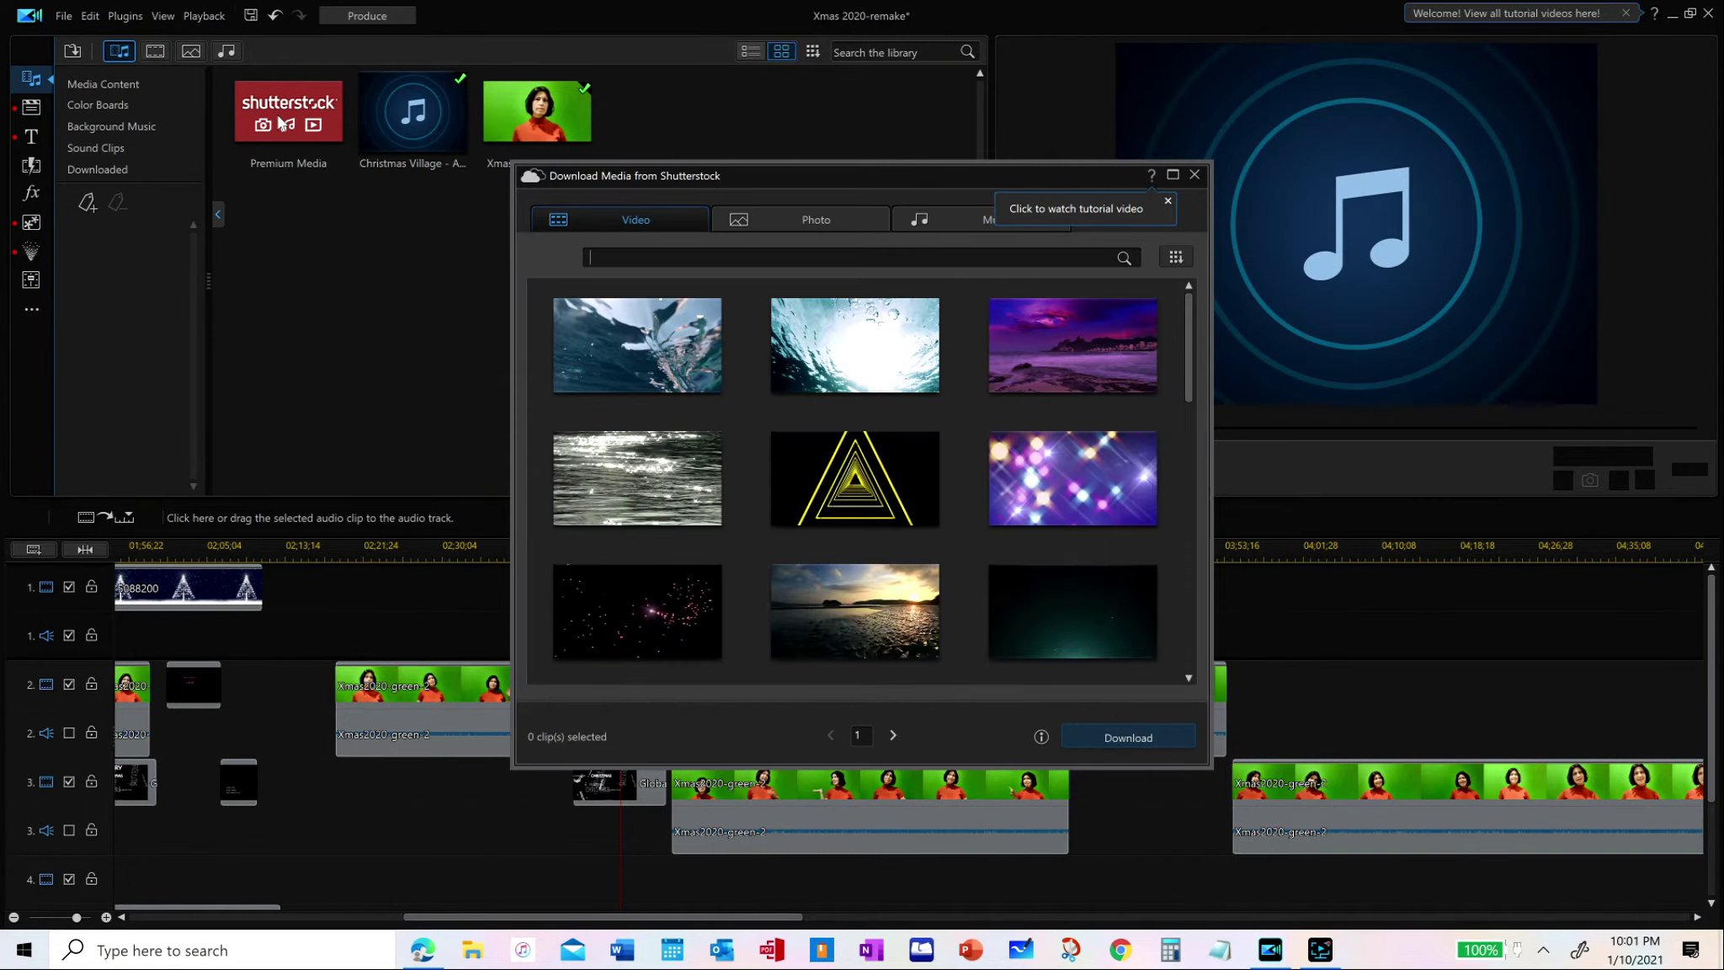
{"action": "left_click", "coordinate": [790, 220]}
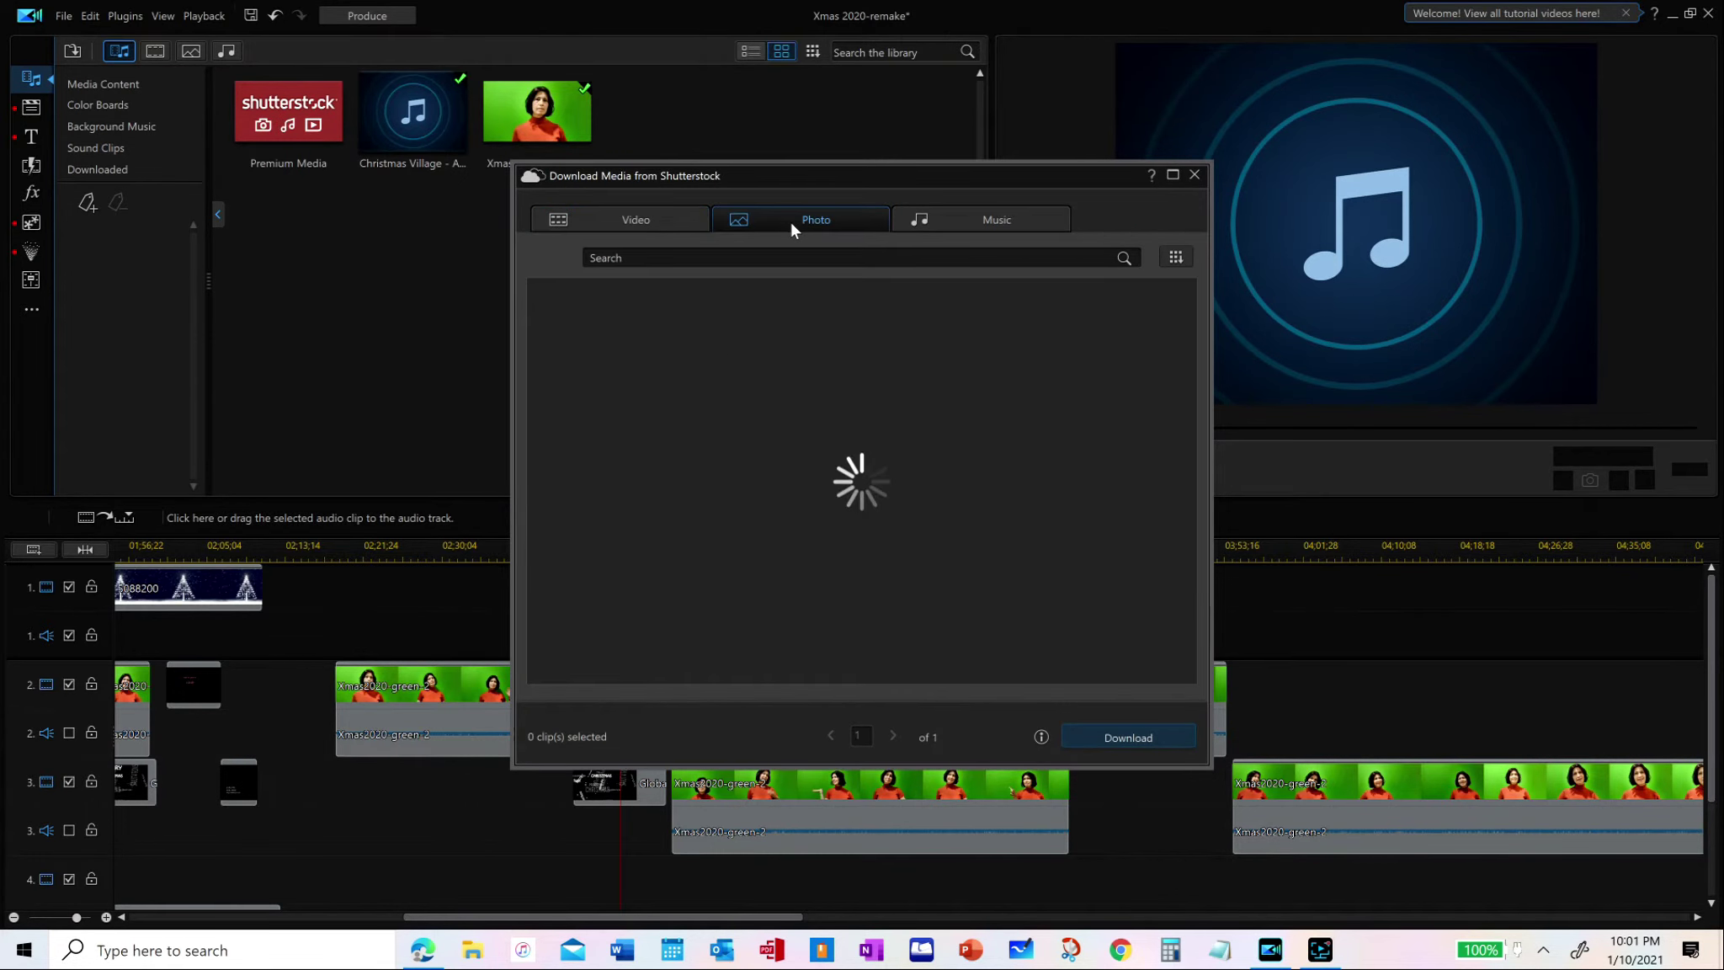
{"action": "left_click", "coordinate": [967, 223]}
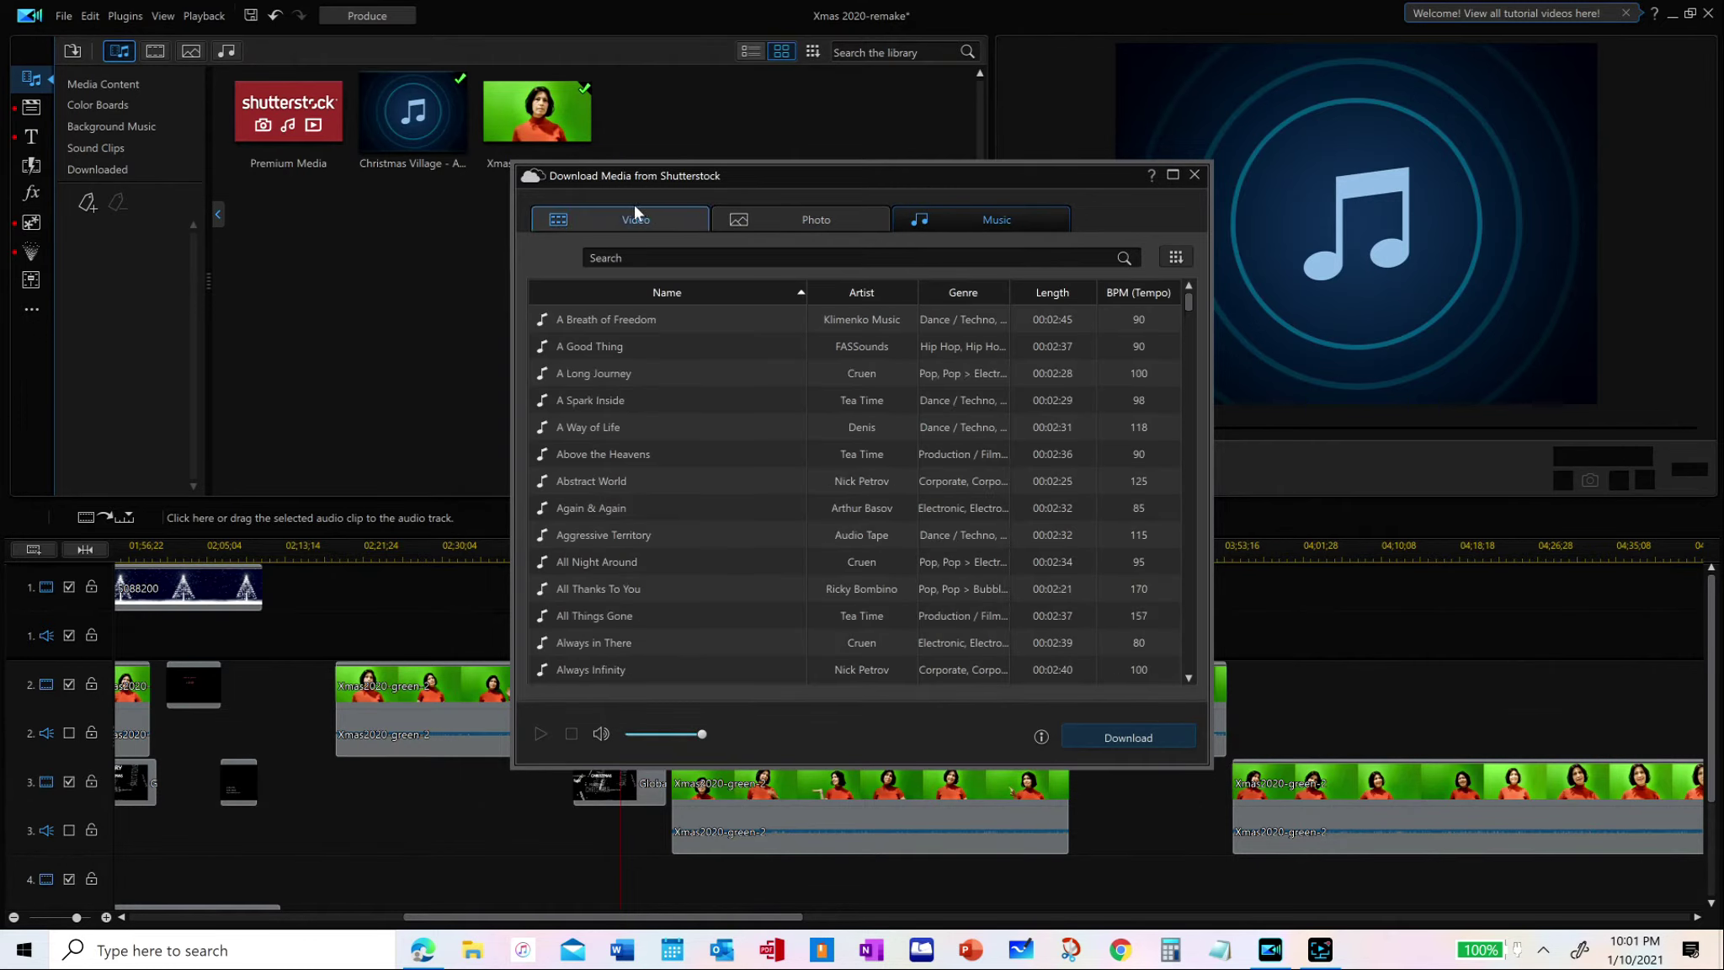
{"action": "left_click", "coordinate": [601, 217]}
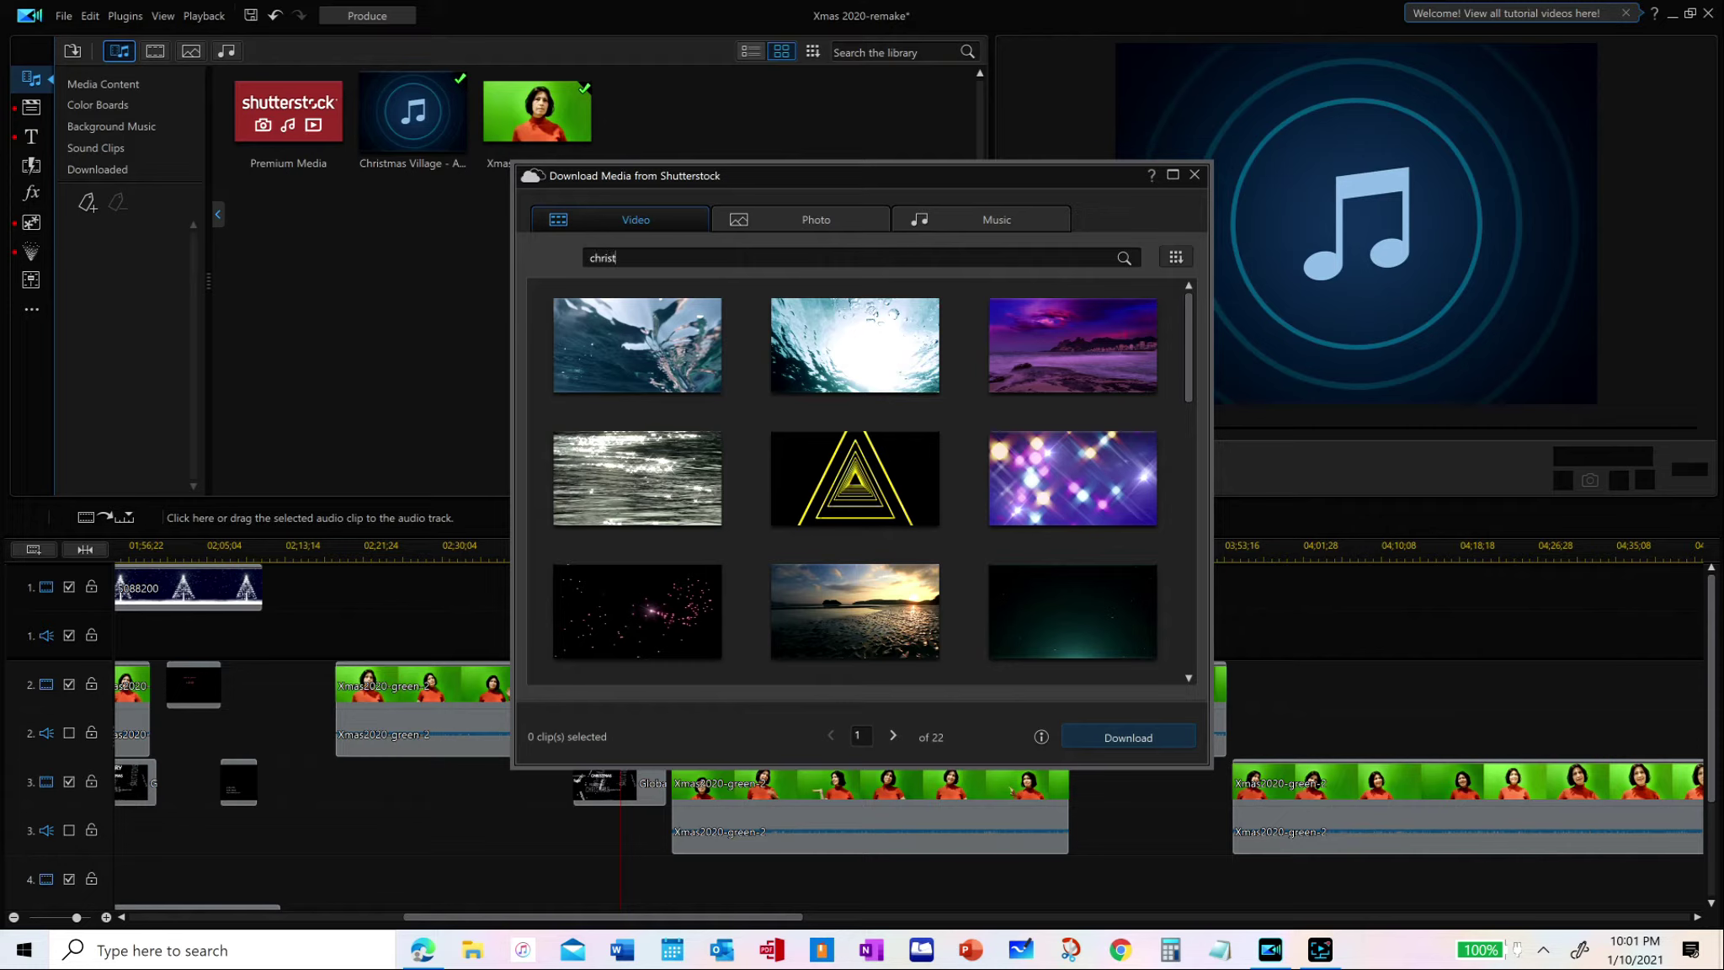
{"action": "type", "text": "christmas"}
{"action": "key", "text": "Return"}
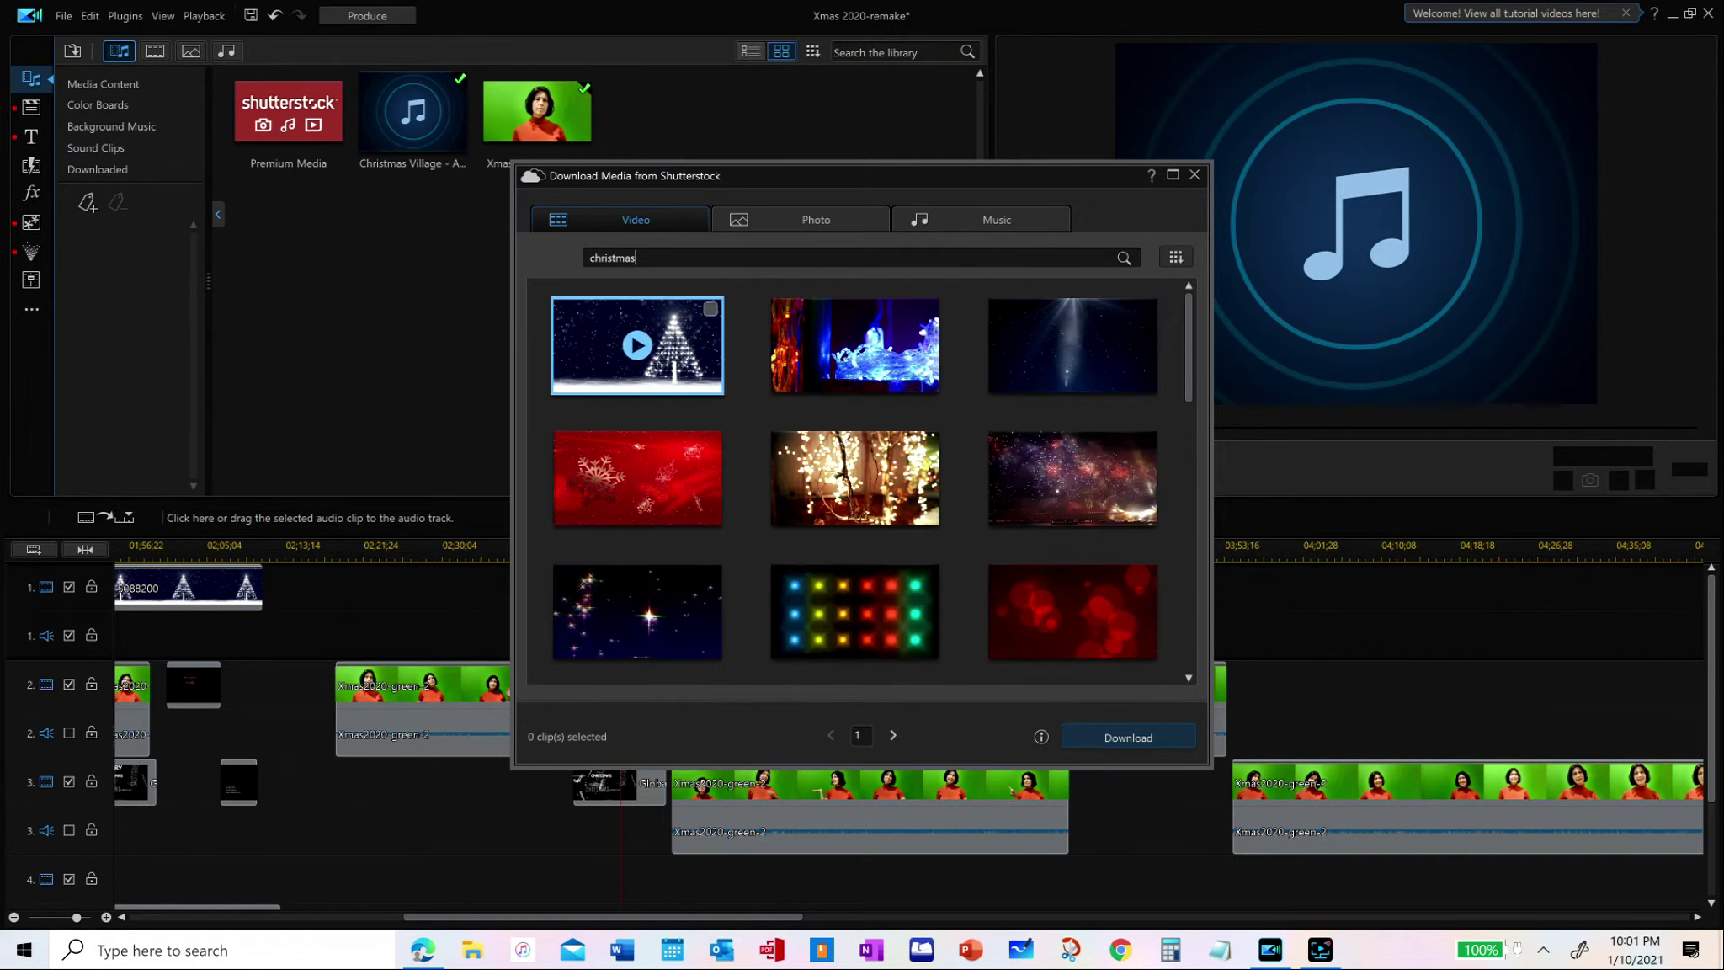
Select the white Christmas tree and red snowflake videos, preview the red snowflake one in the browser, and return to the Shutterstock results
{"action": "left_click", "coordinate": [612, 356]}
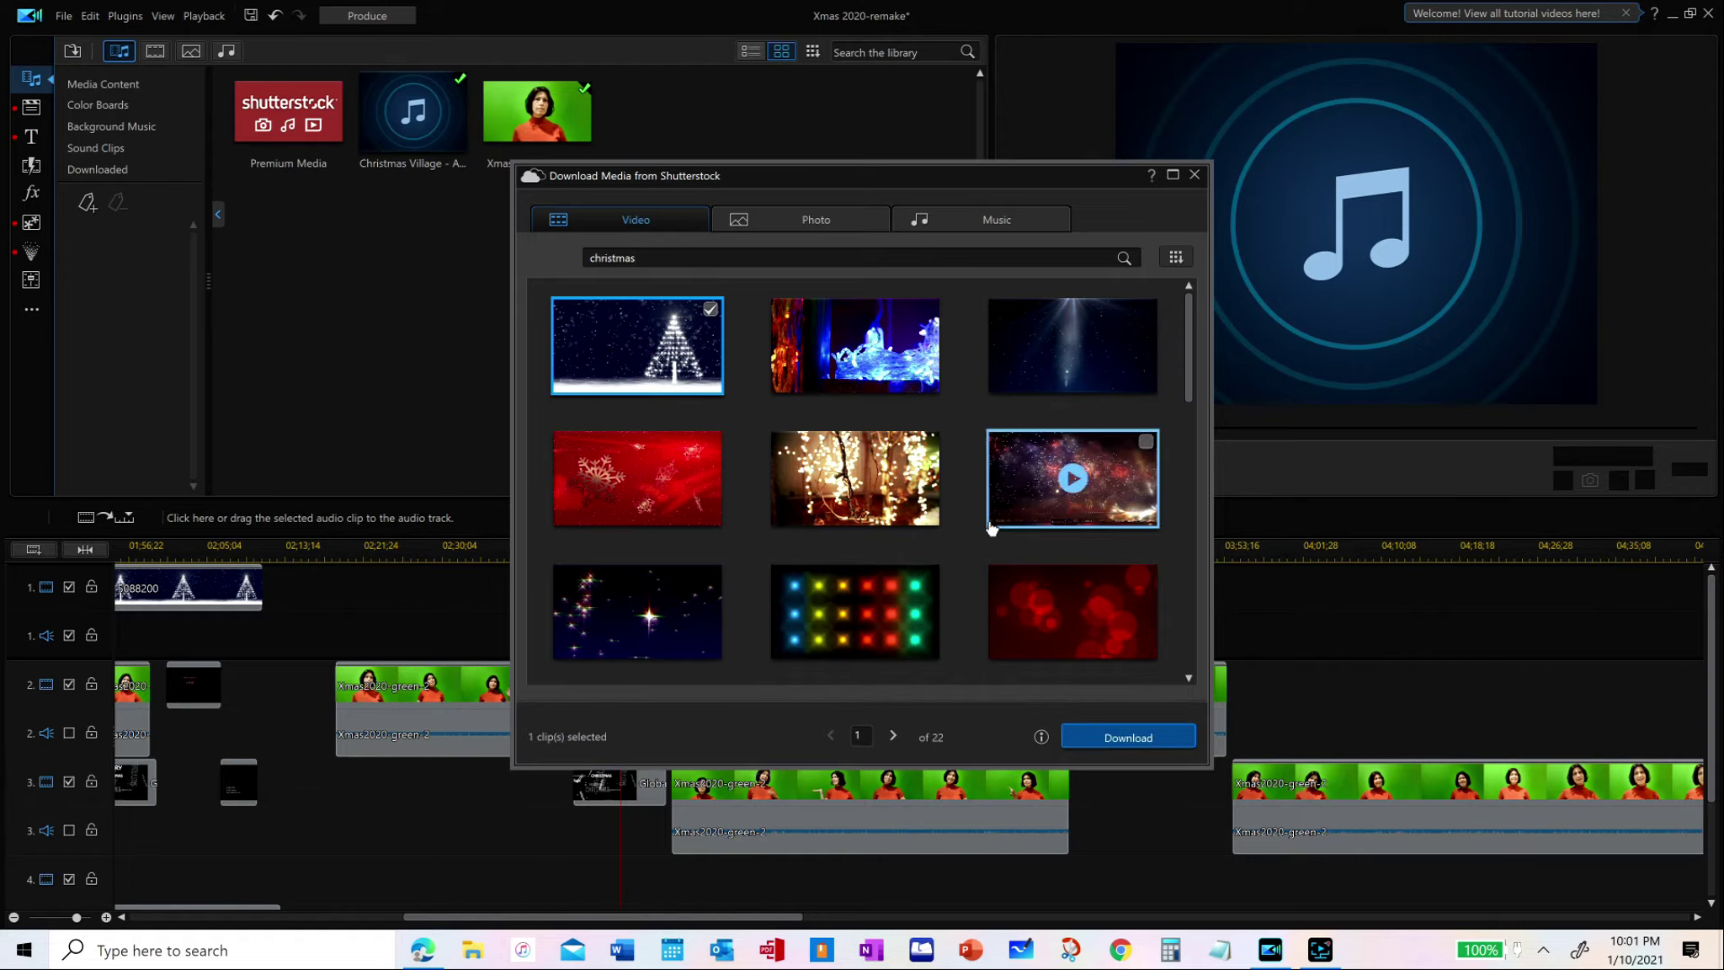
{"action": "left_click", "coordinate": [586, 472]}
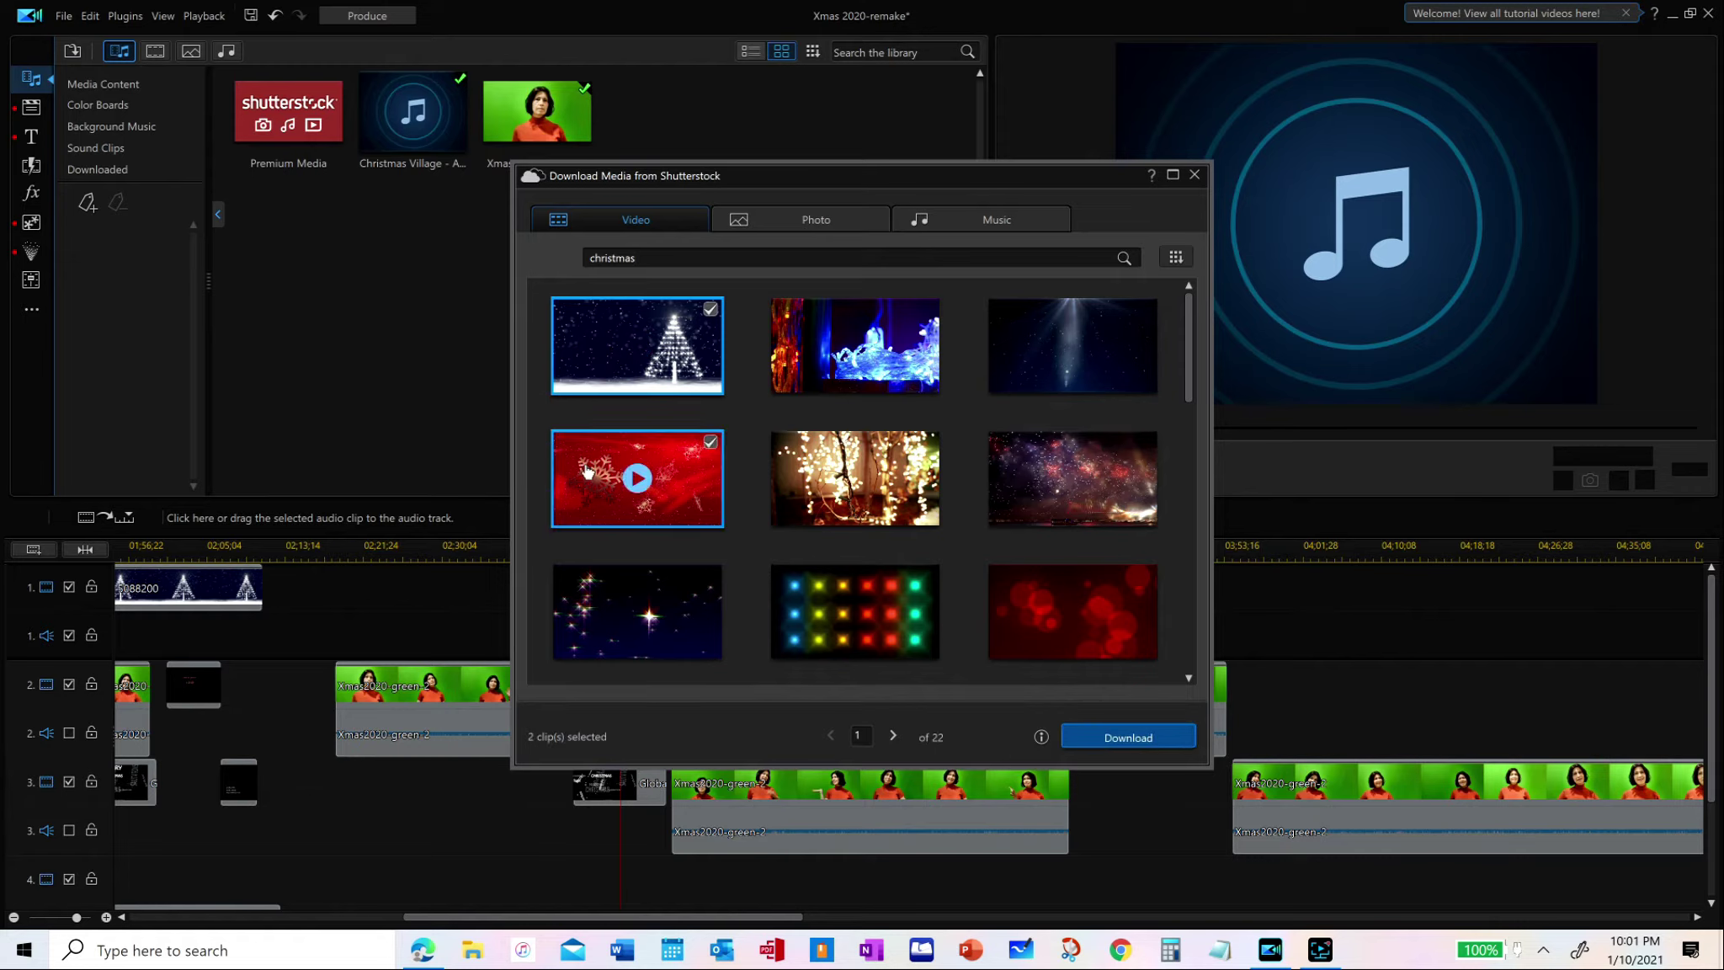
{"action": "left_click", "coordinate": [645, 480]}
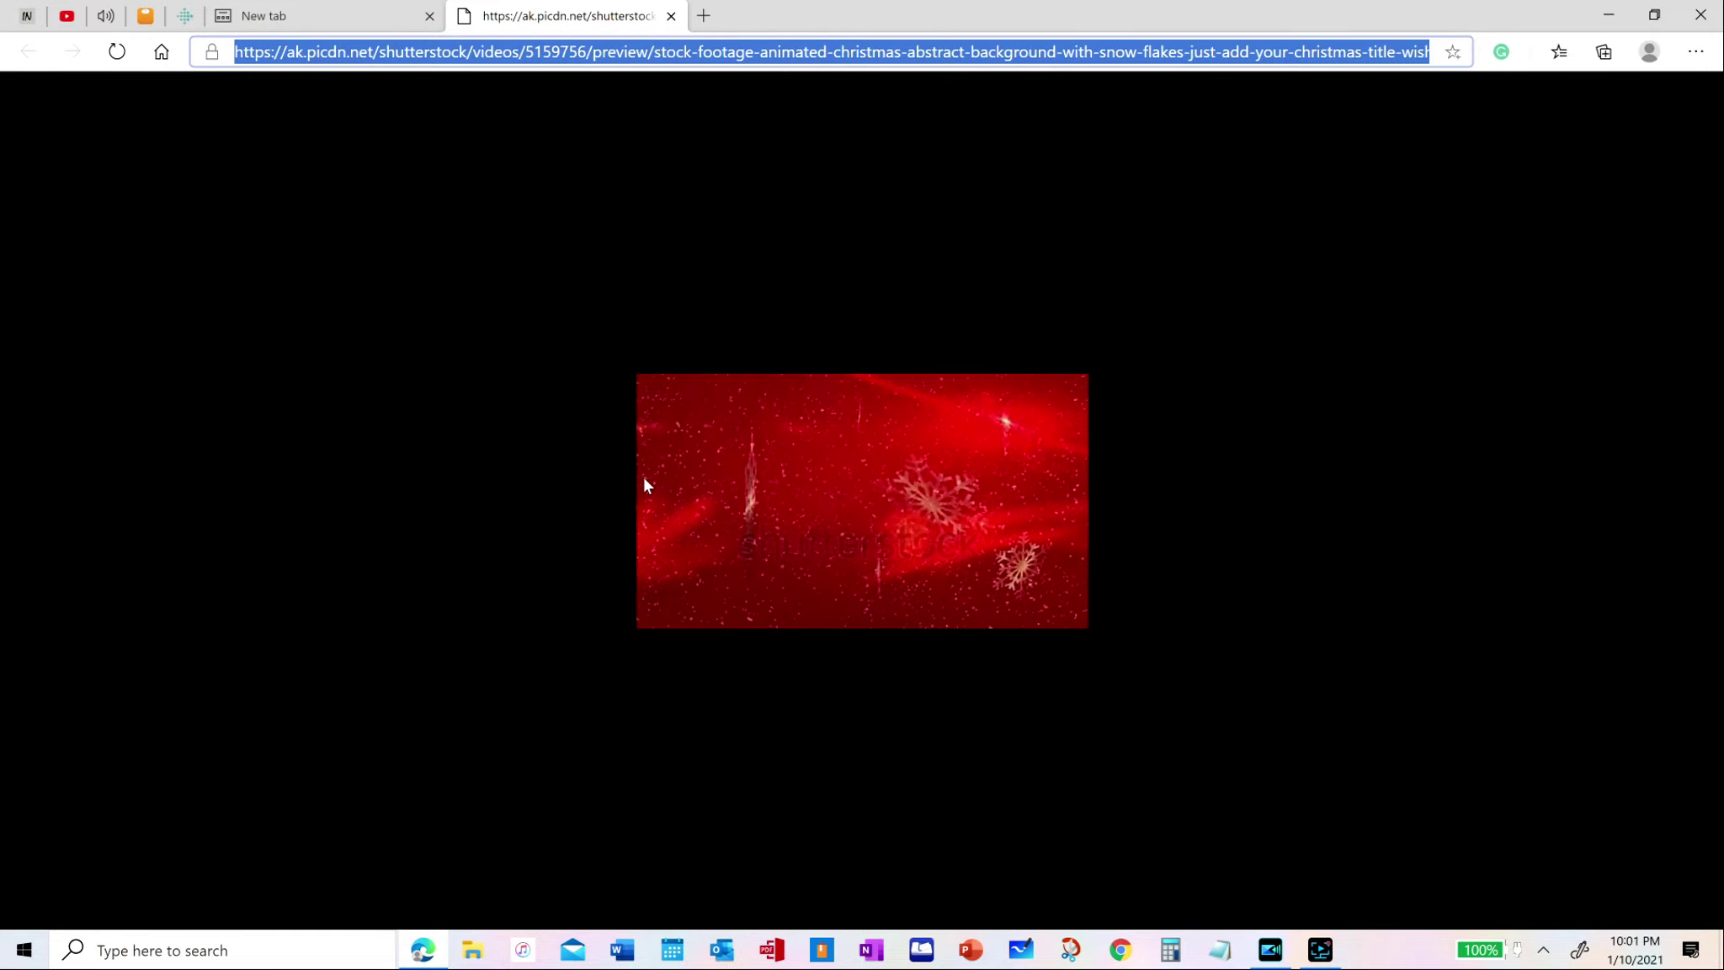
{"action": "left_click", "coordinate": [671, 17]}
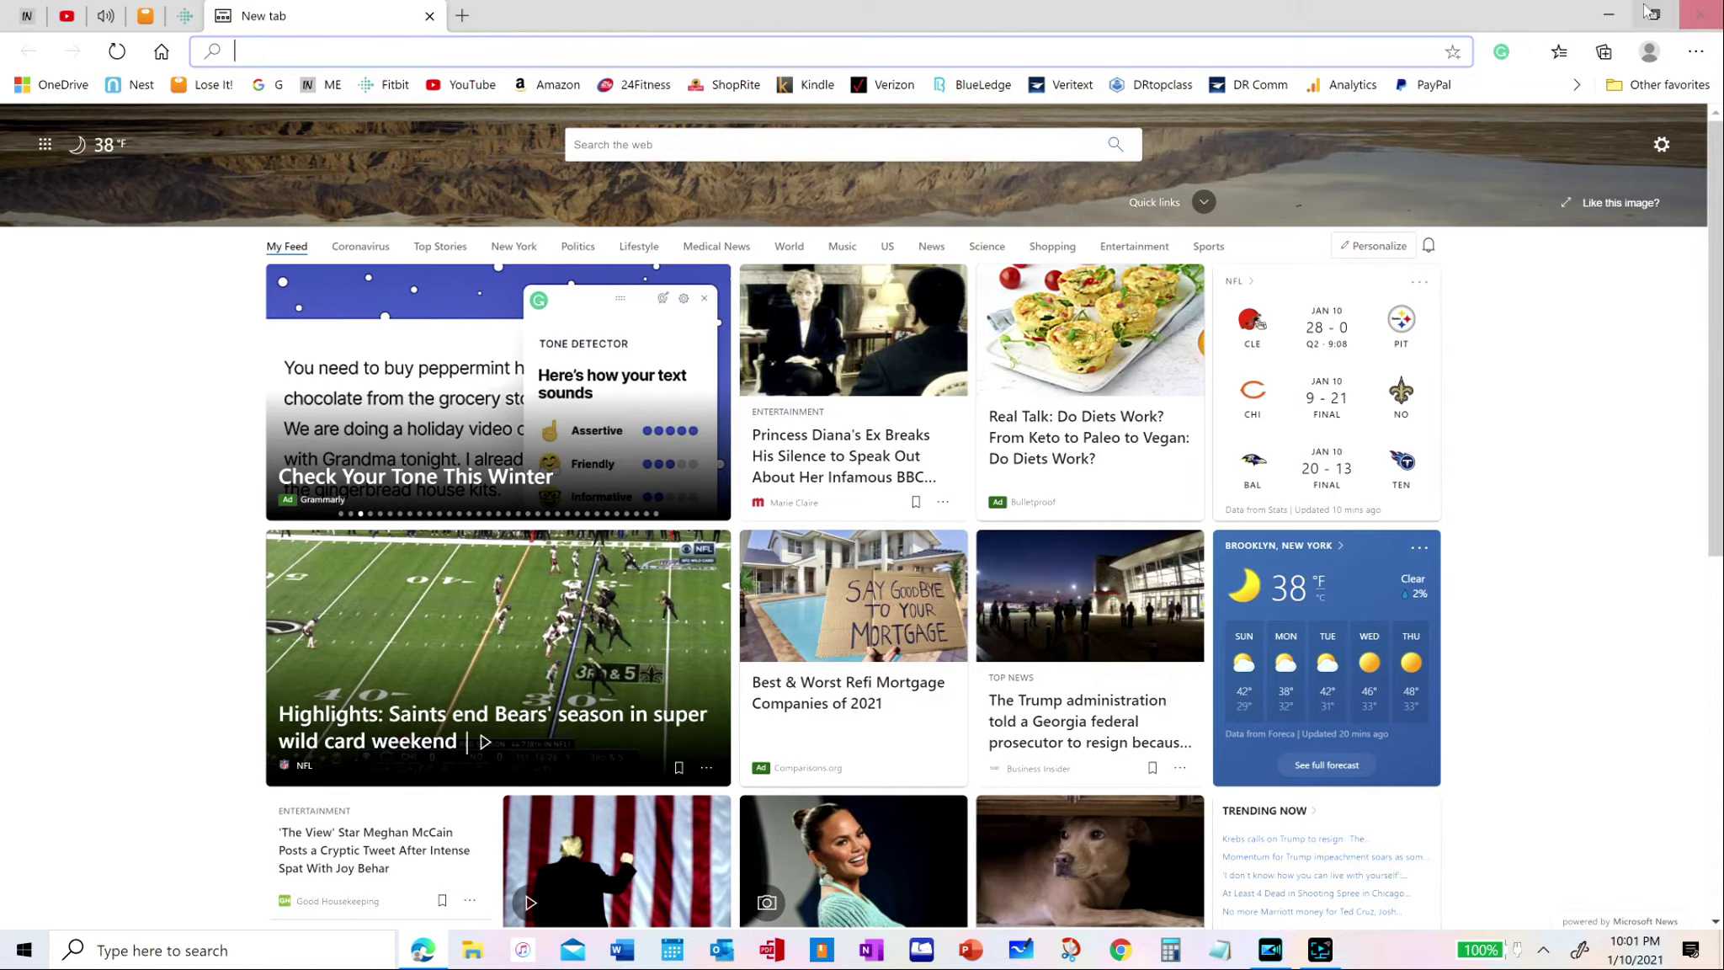
{"action": "left_click", "coordinate": [1608, 15]}
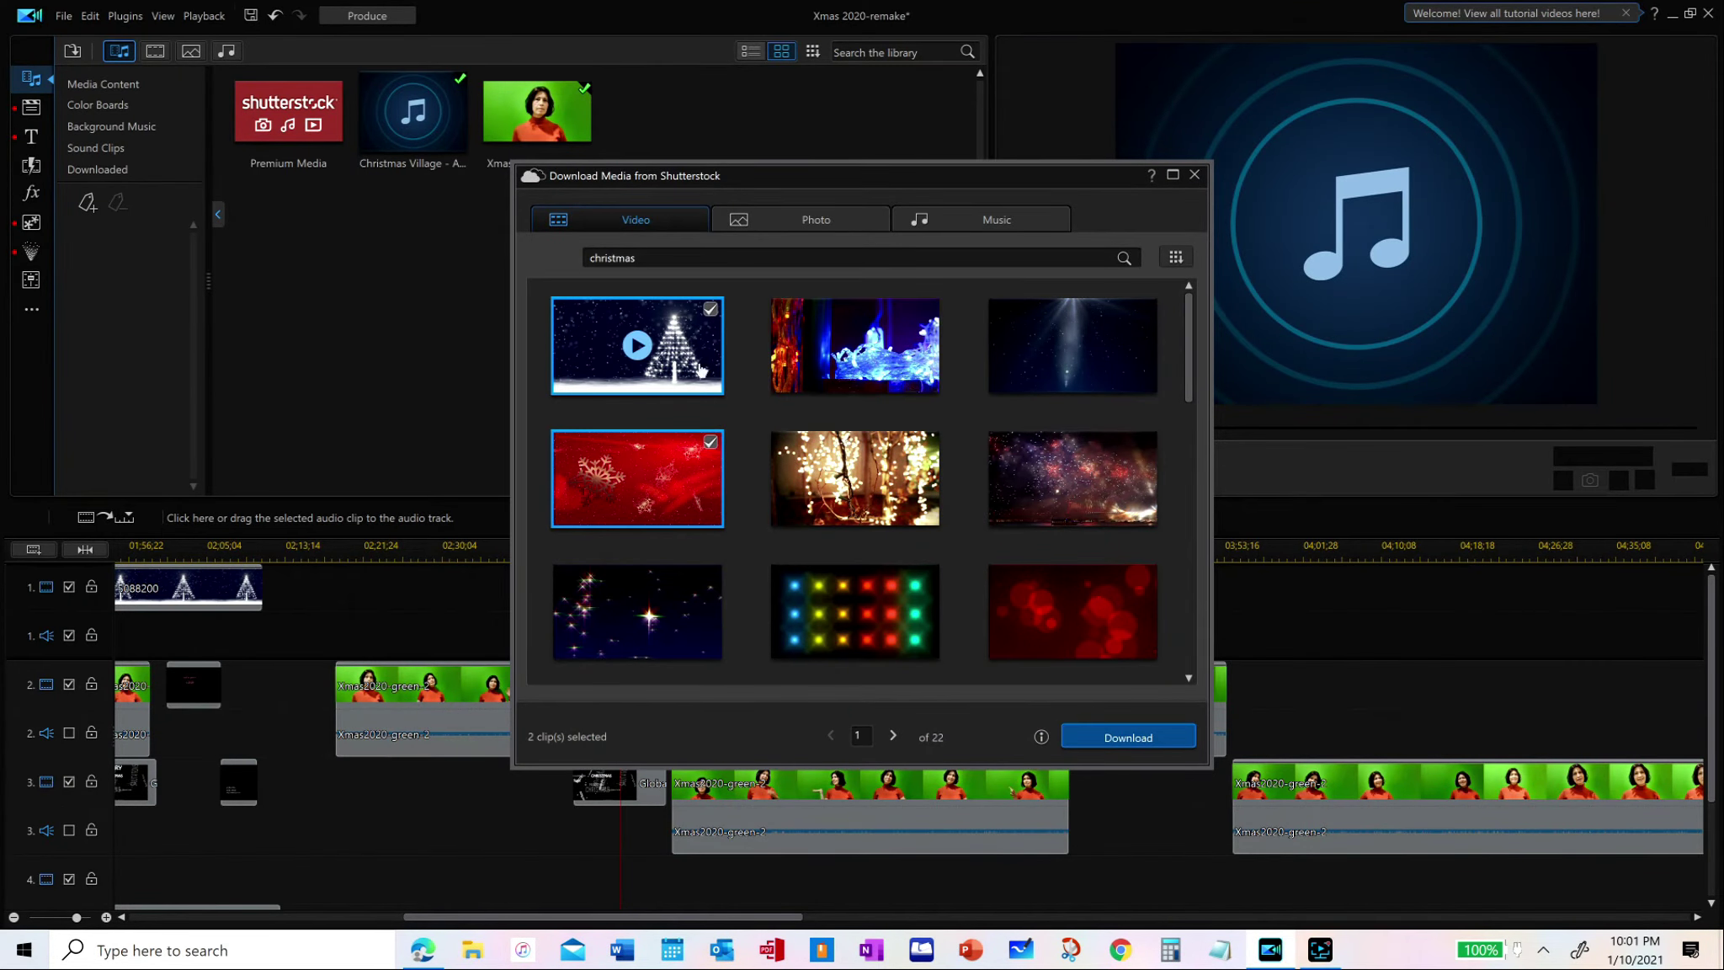
Deselect the white Christmas tree video and download the red snowflake video to the media library
{"action": "left_click", "coordinate": [710, 311]}
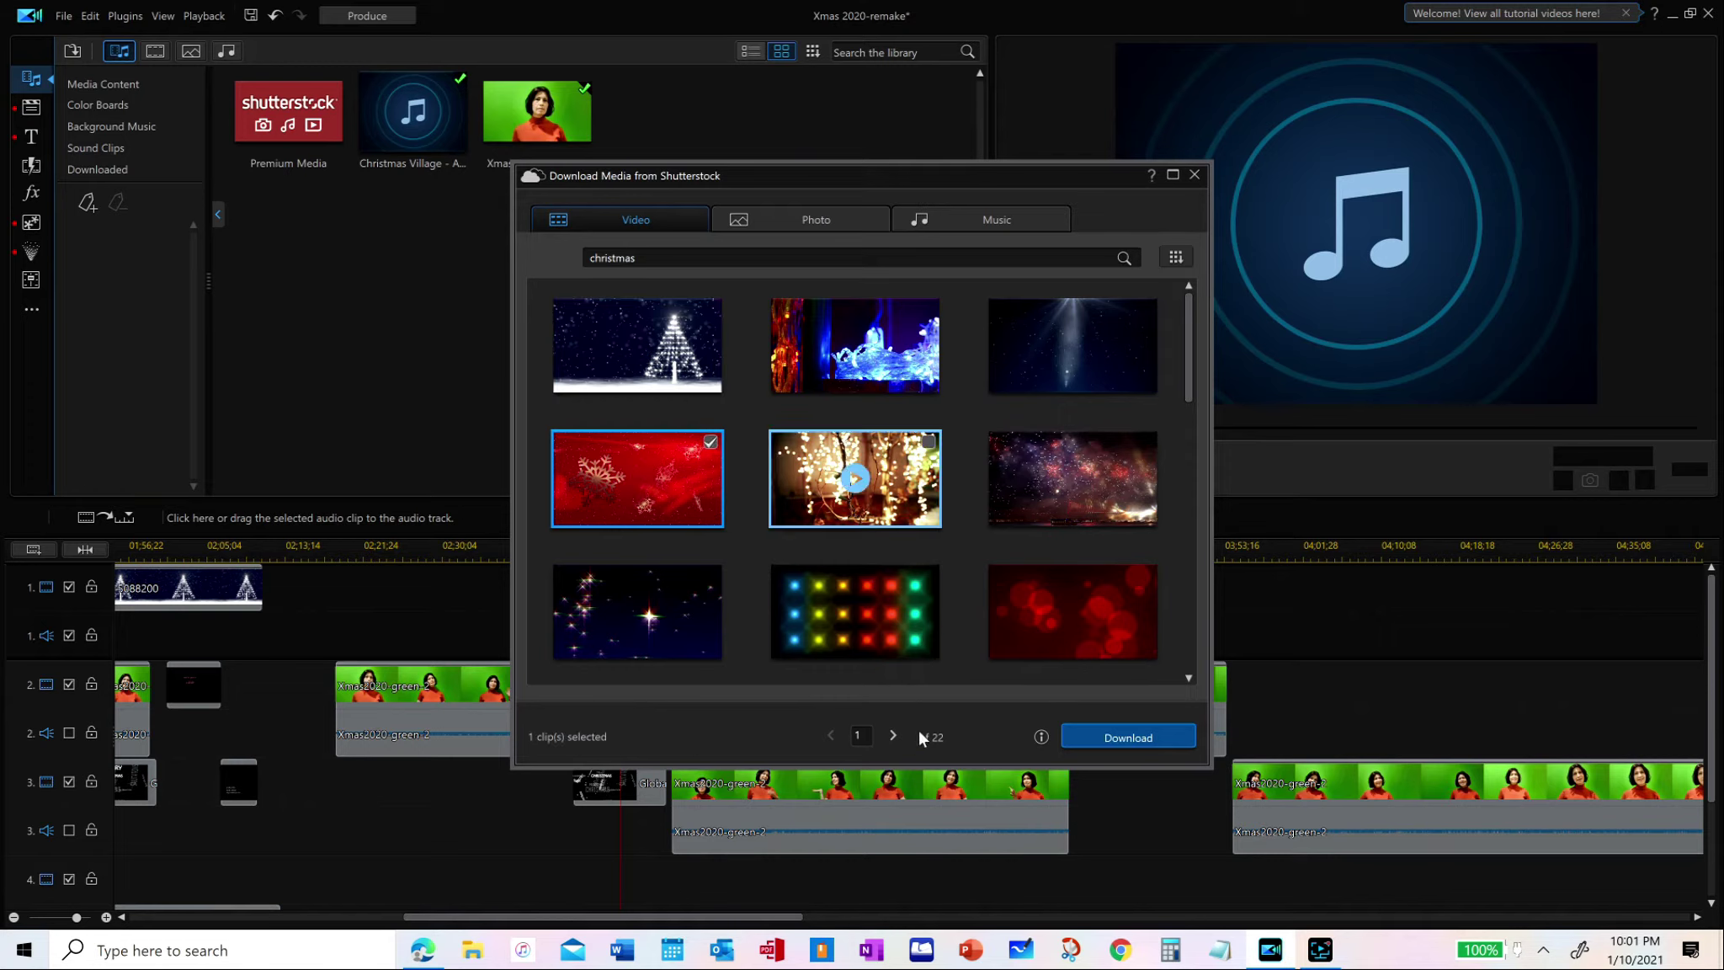
{"action": "left_click", "coordinate": [1109, 739]}
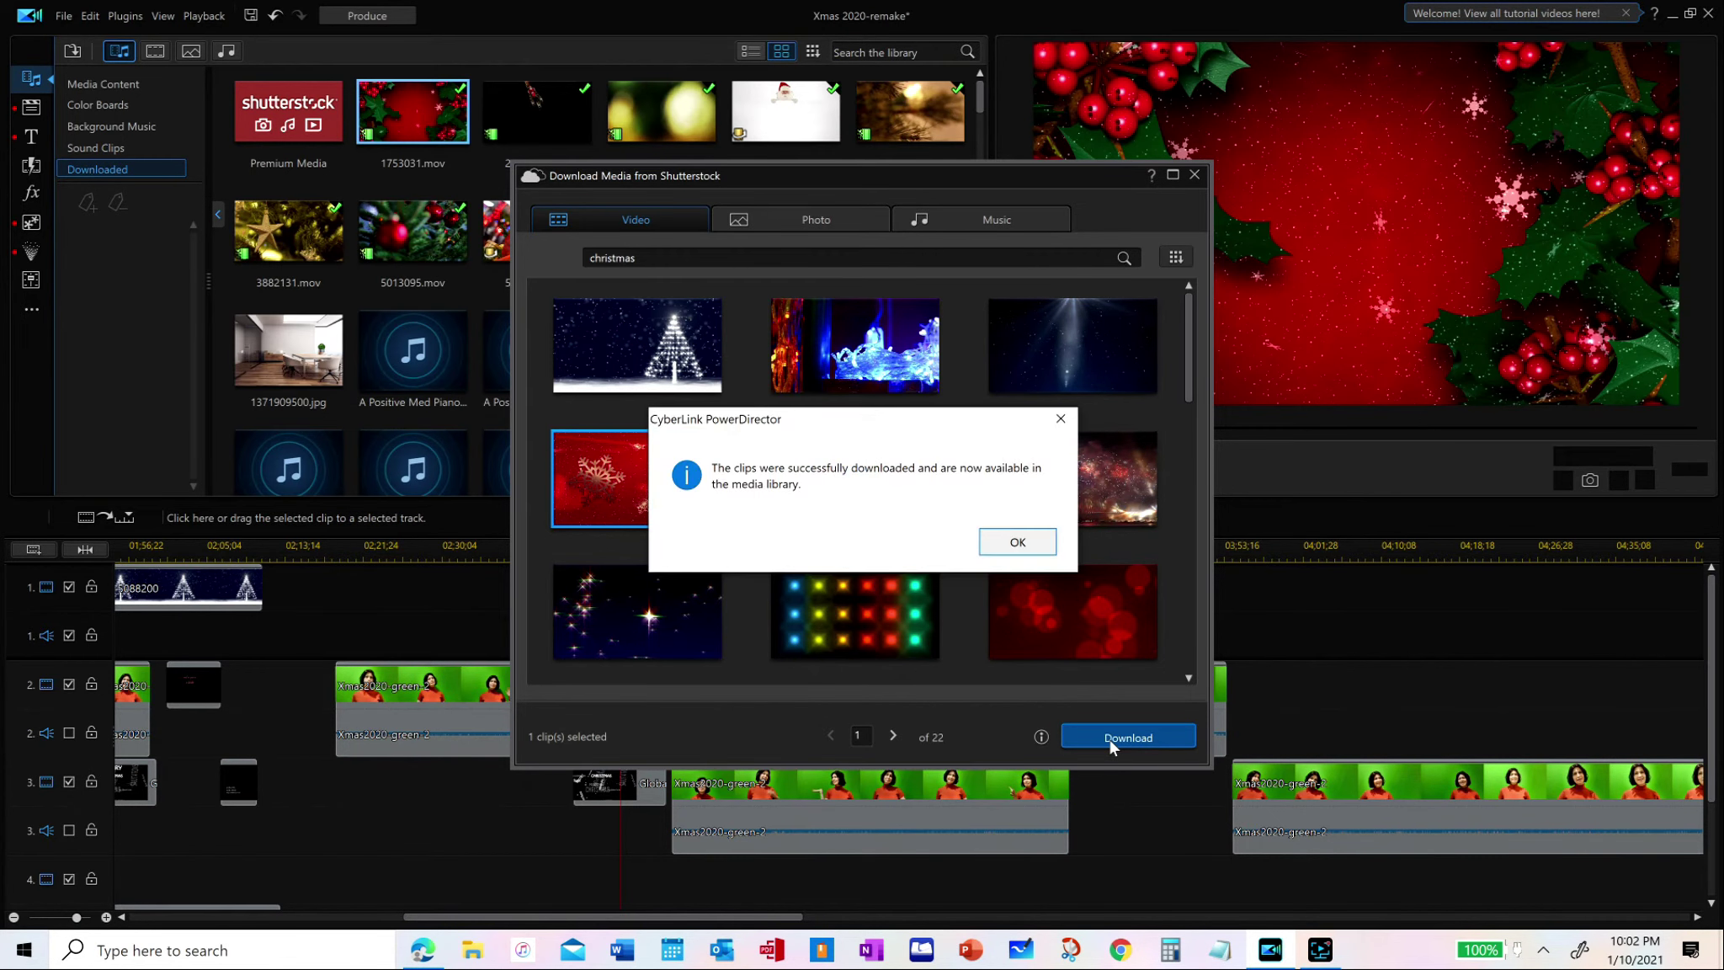
{"action": "left_click", "coordinate": [1016, 543]}
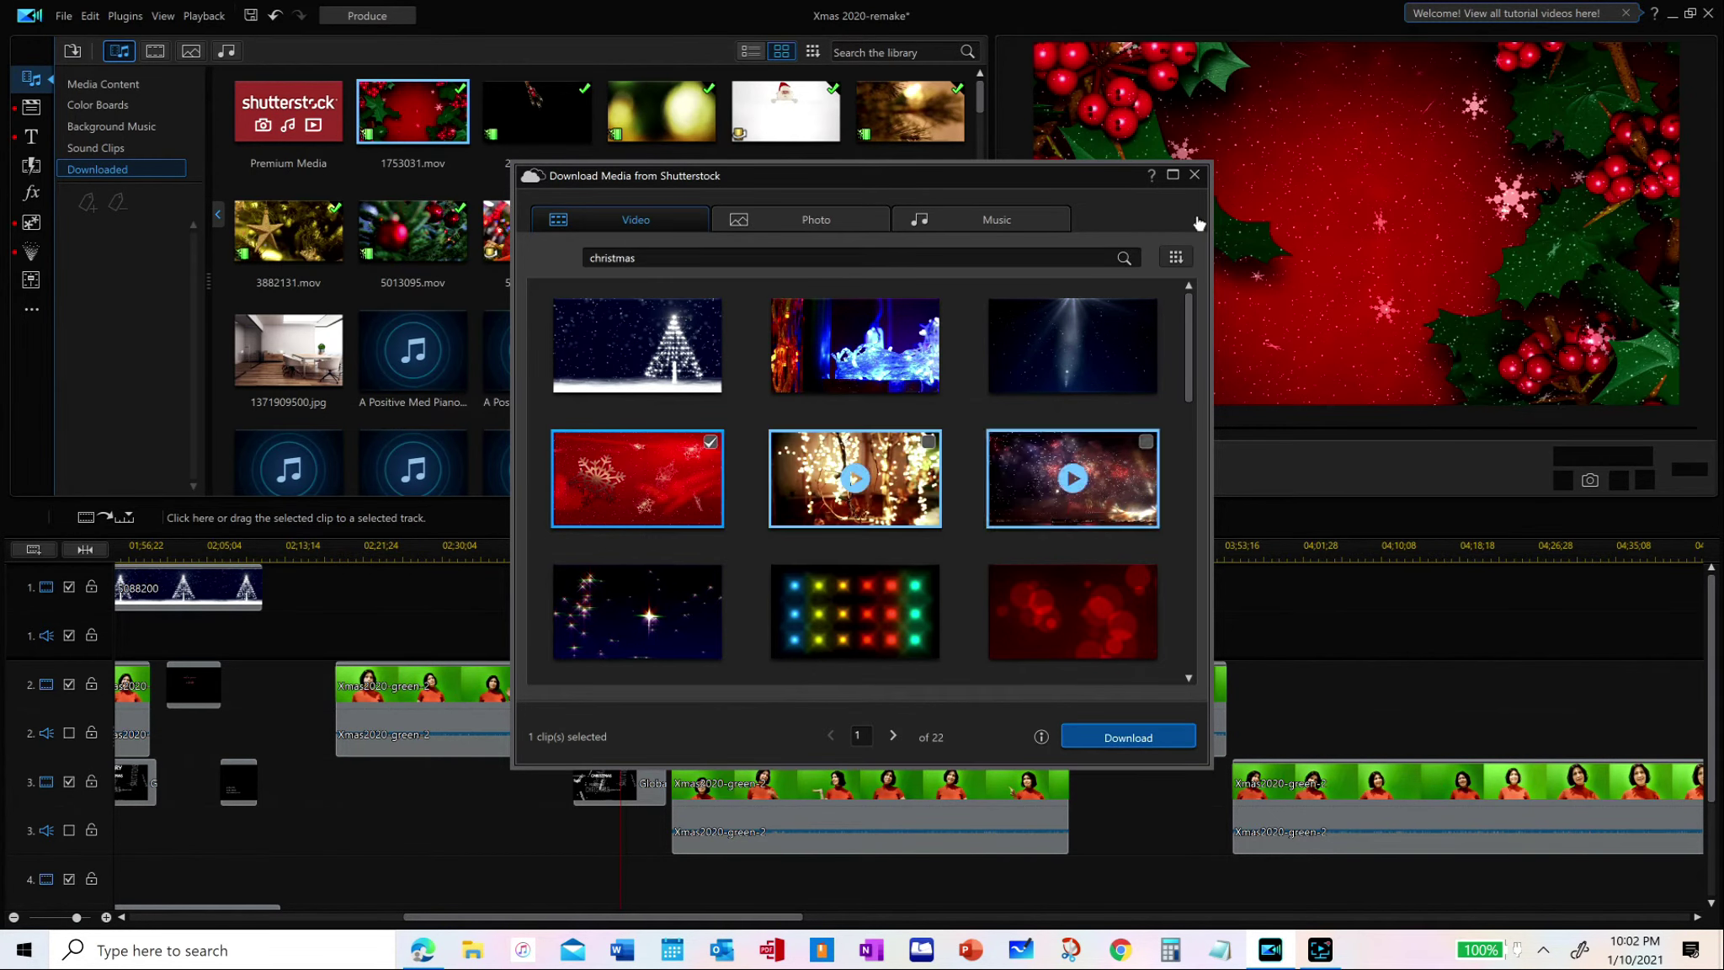
Close the Shutterstock window and compare the Media Content and Downloaded libraries to find the new red snowflake video
{"action": "left_click", "coordinate": [1197, 175]}
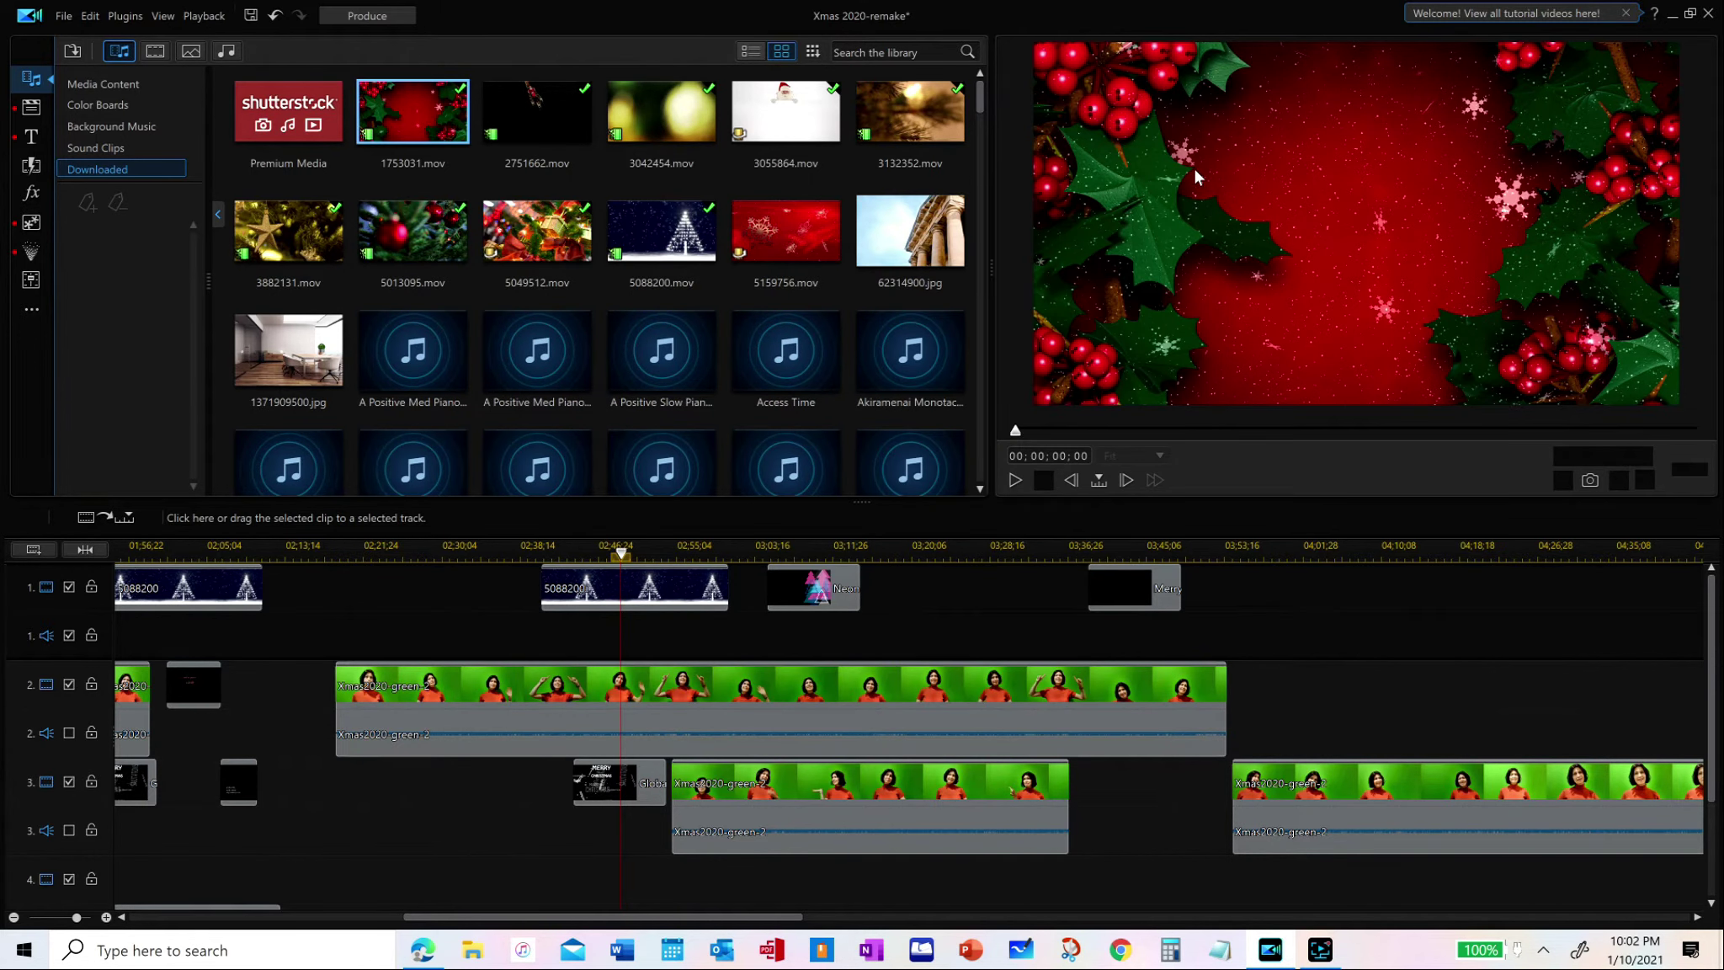
{"action": "left_click", "coordinate": [786, 232]}
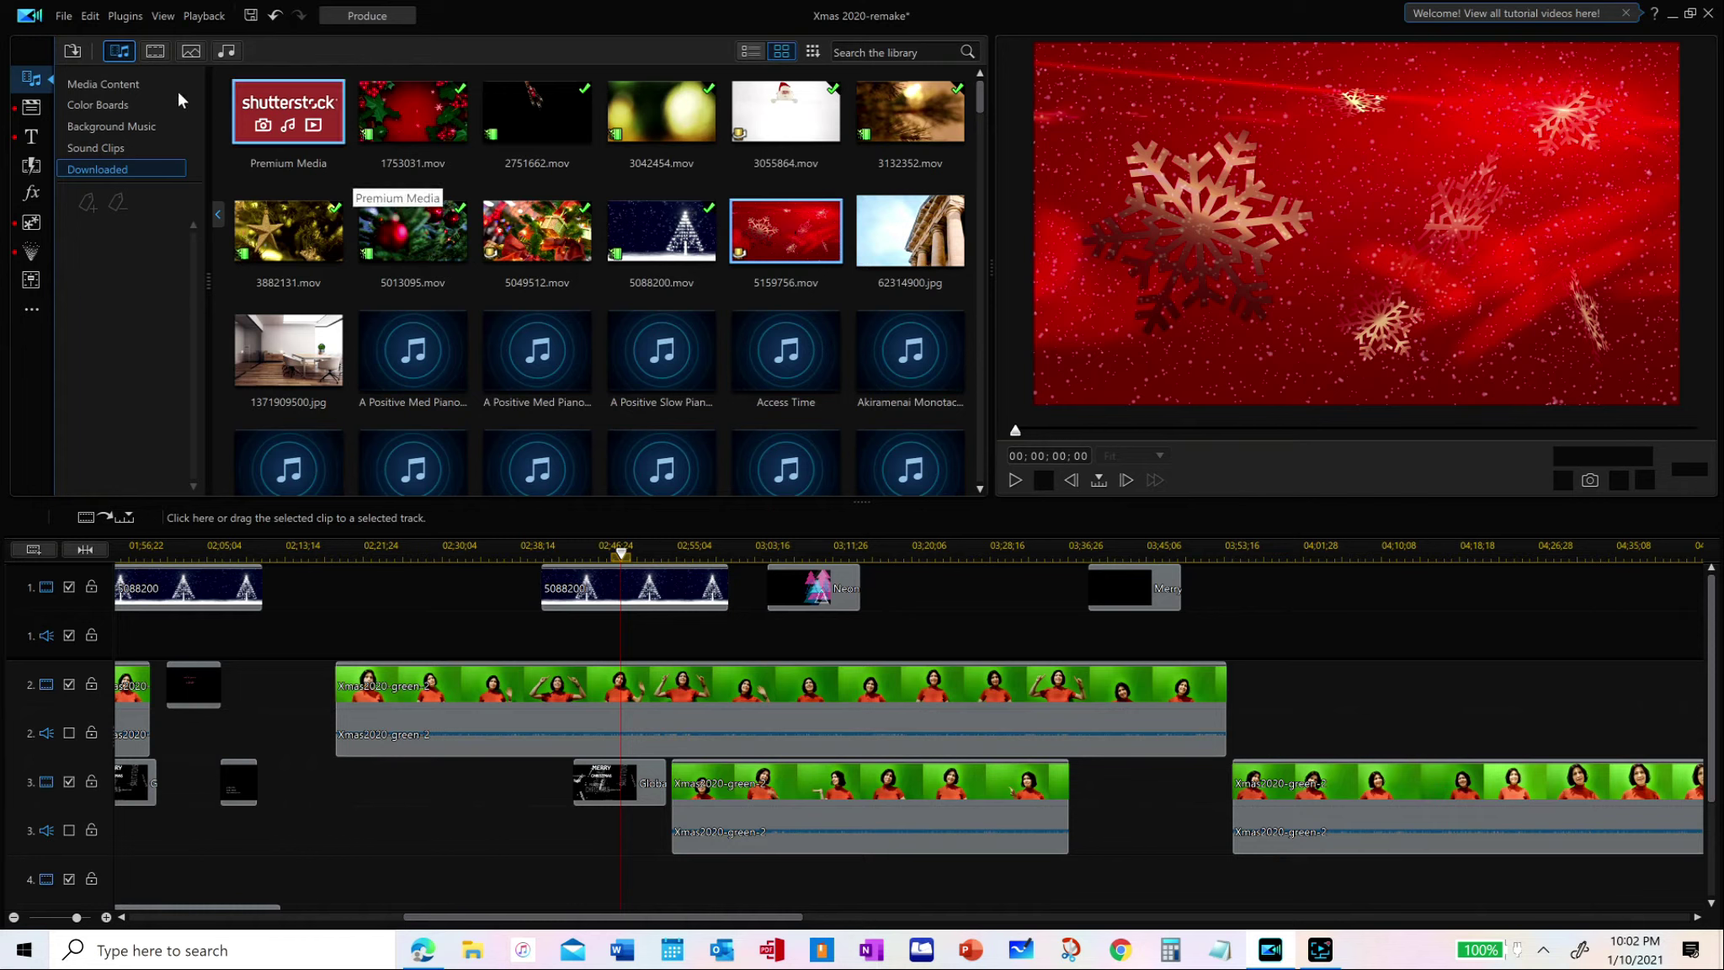
{"action": "left_click", "coordinate": [123, 87]}
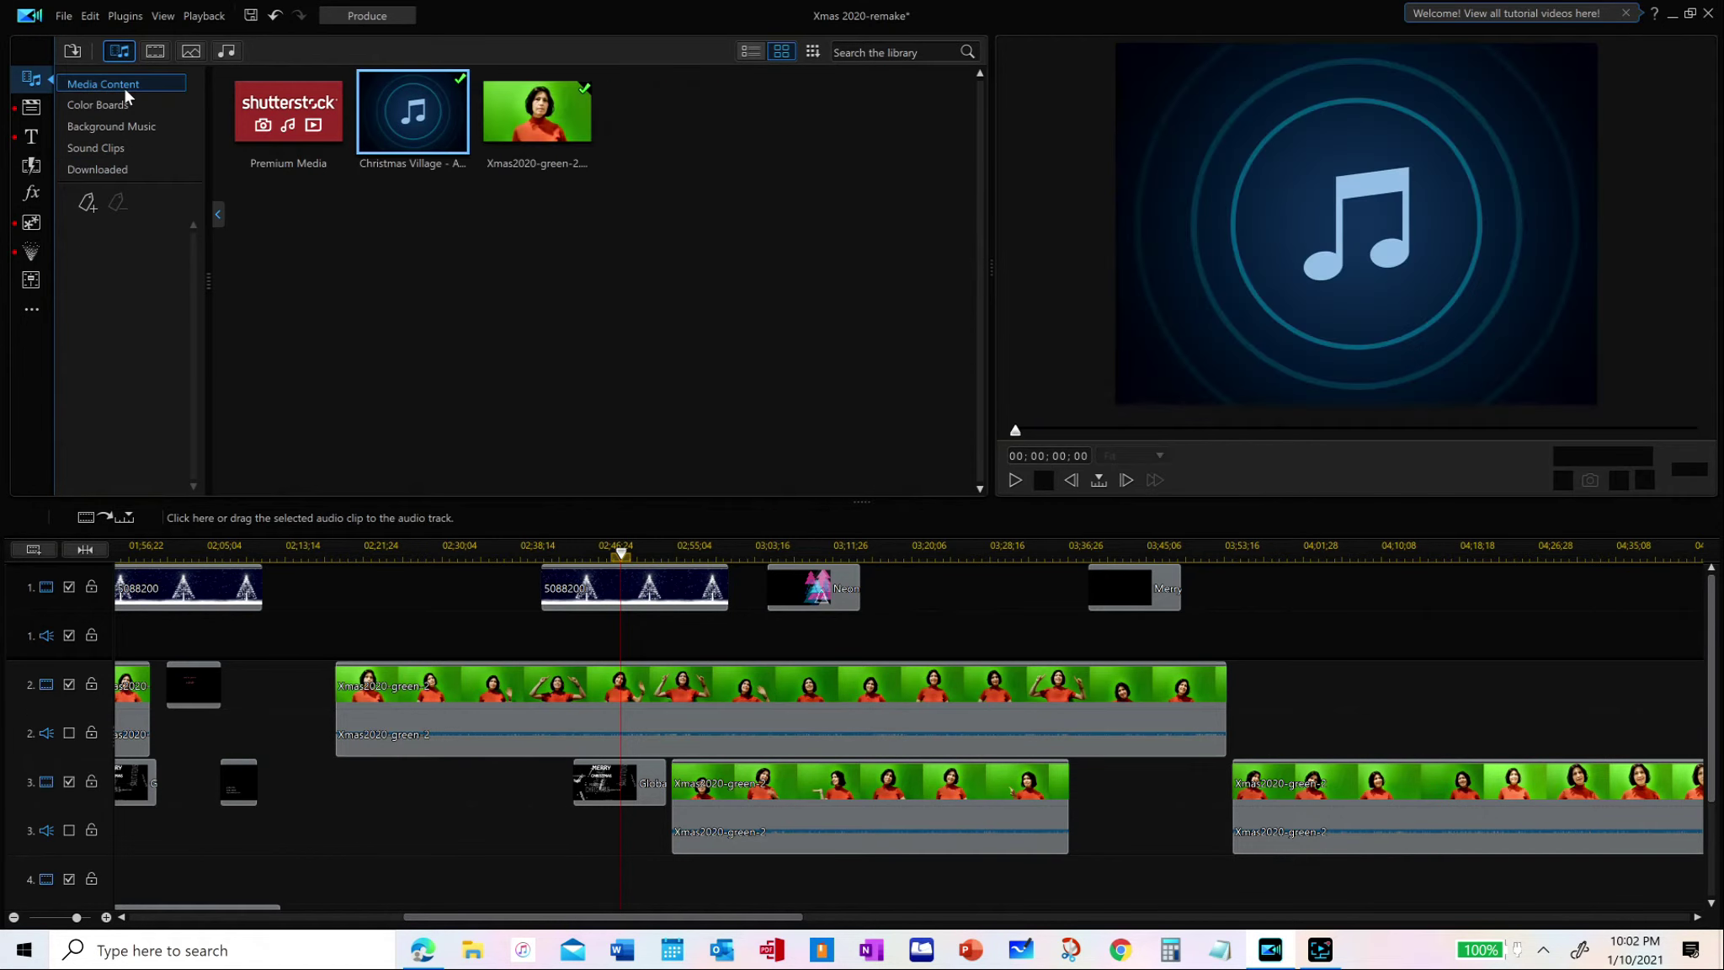
{"action": "left_click", "coordinate": [106, 170]}
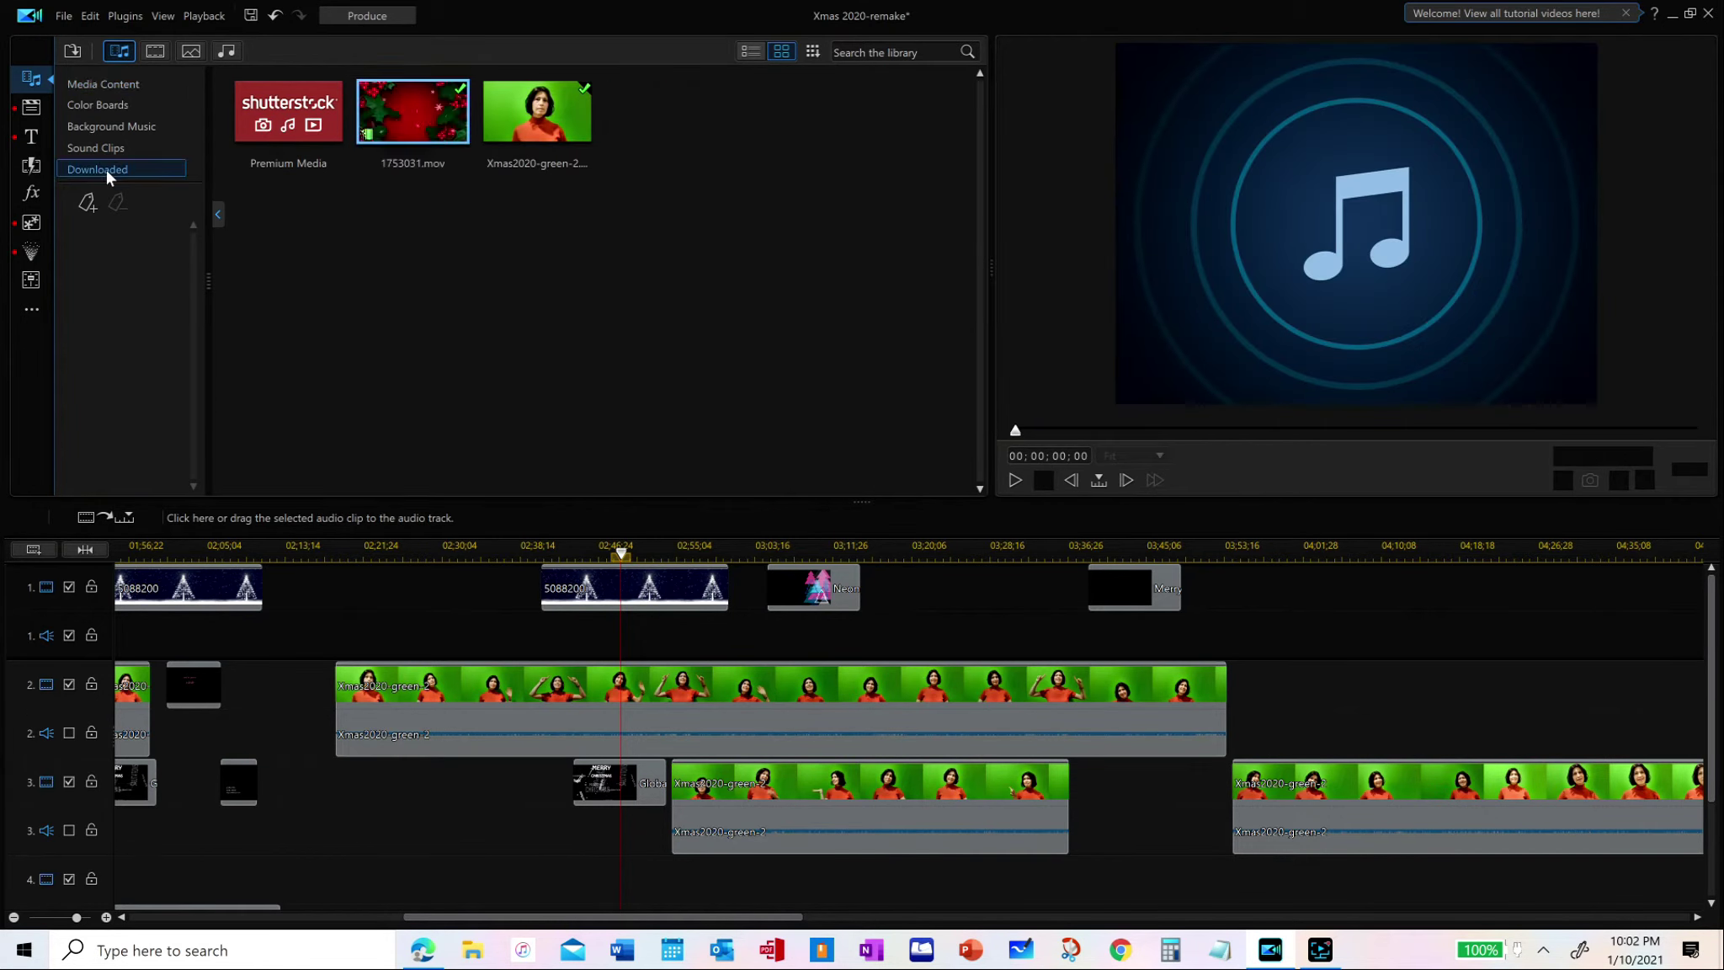
Place the downloaded 5159756.mov on track 1 between the Neon Trees particle and the Merry Christmas title, and preview it behind the women
{"action": "left_click", "coordinate": [793, 242]}
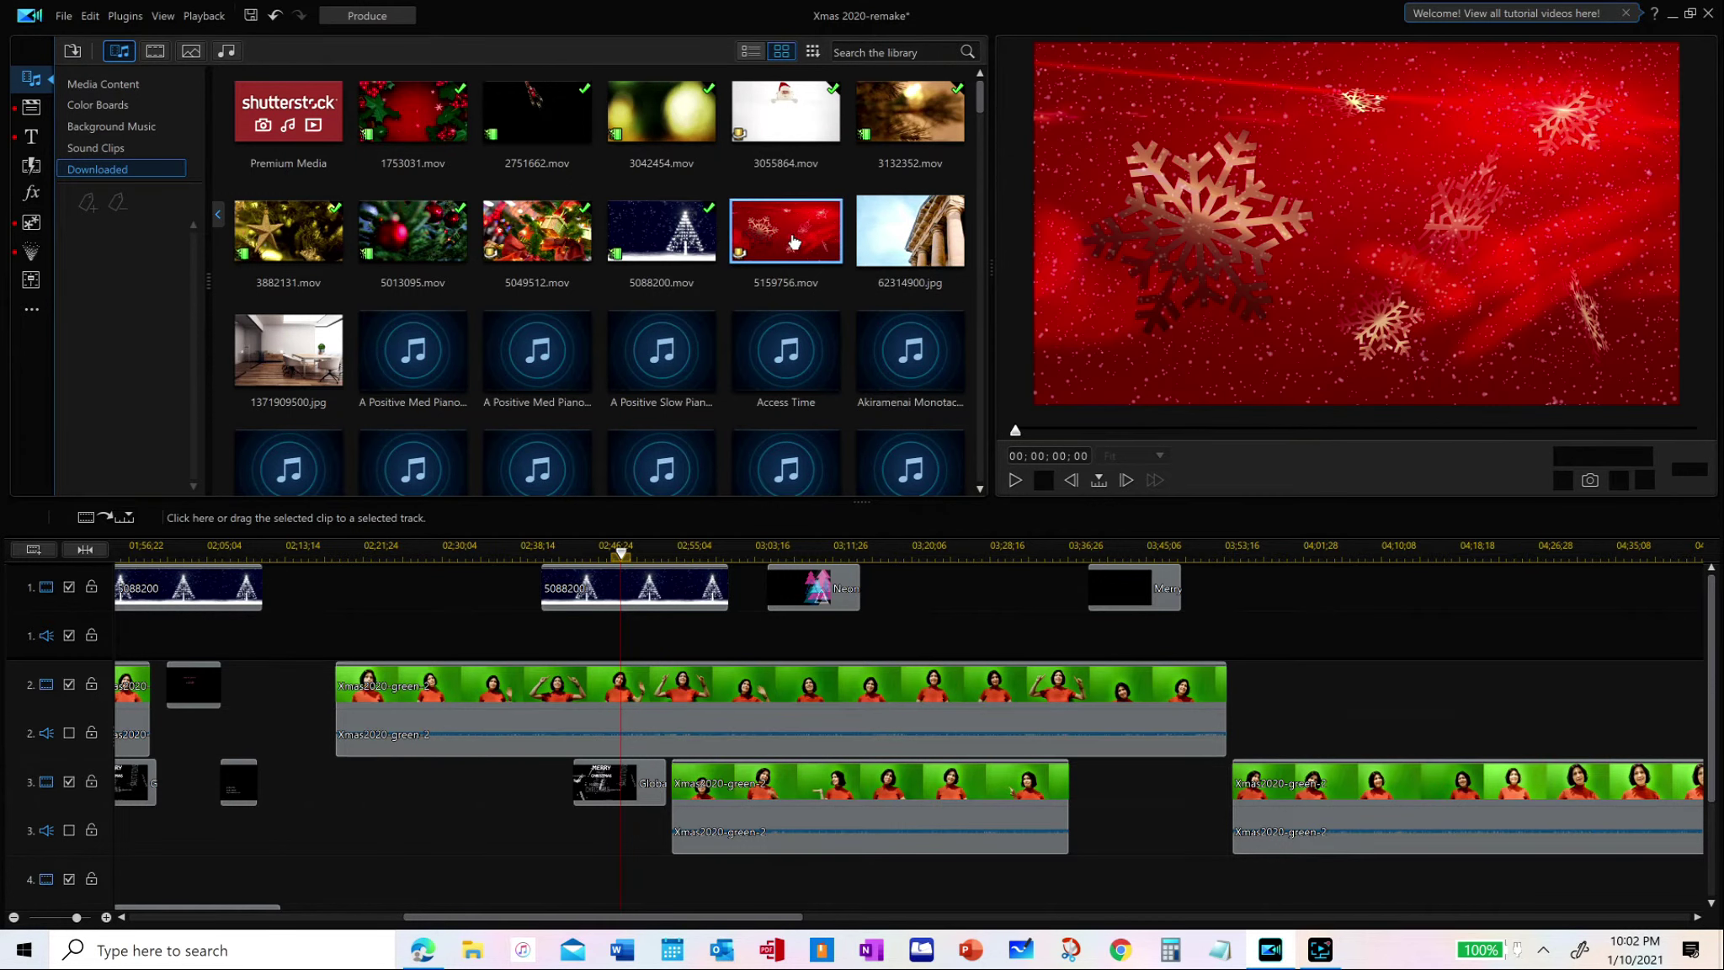
{"action": "left_click_drag", "start_coordinate": [793, 243], "coordinate": [872, 587]}
{"action": "left_click", "coordinate": [871, 587]}
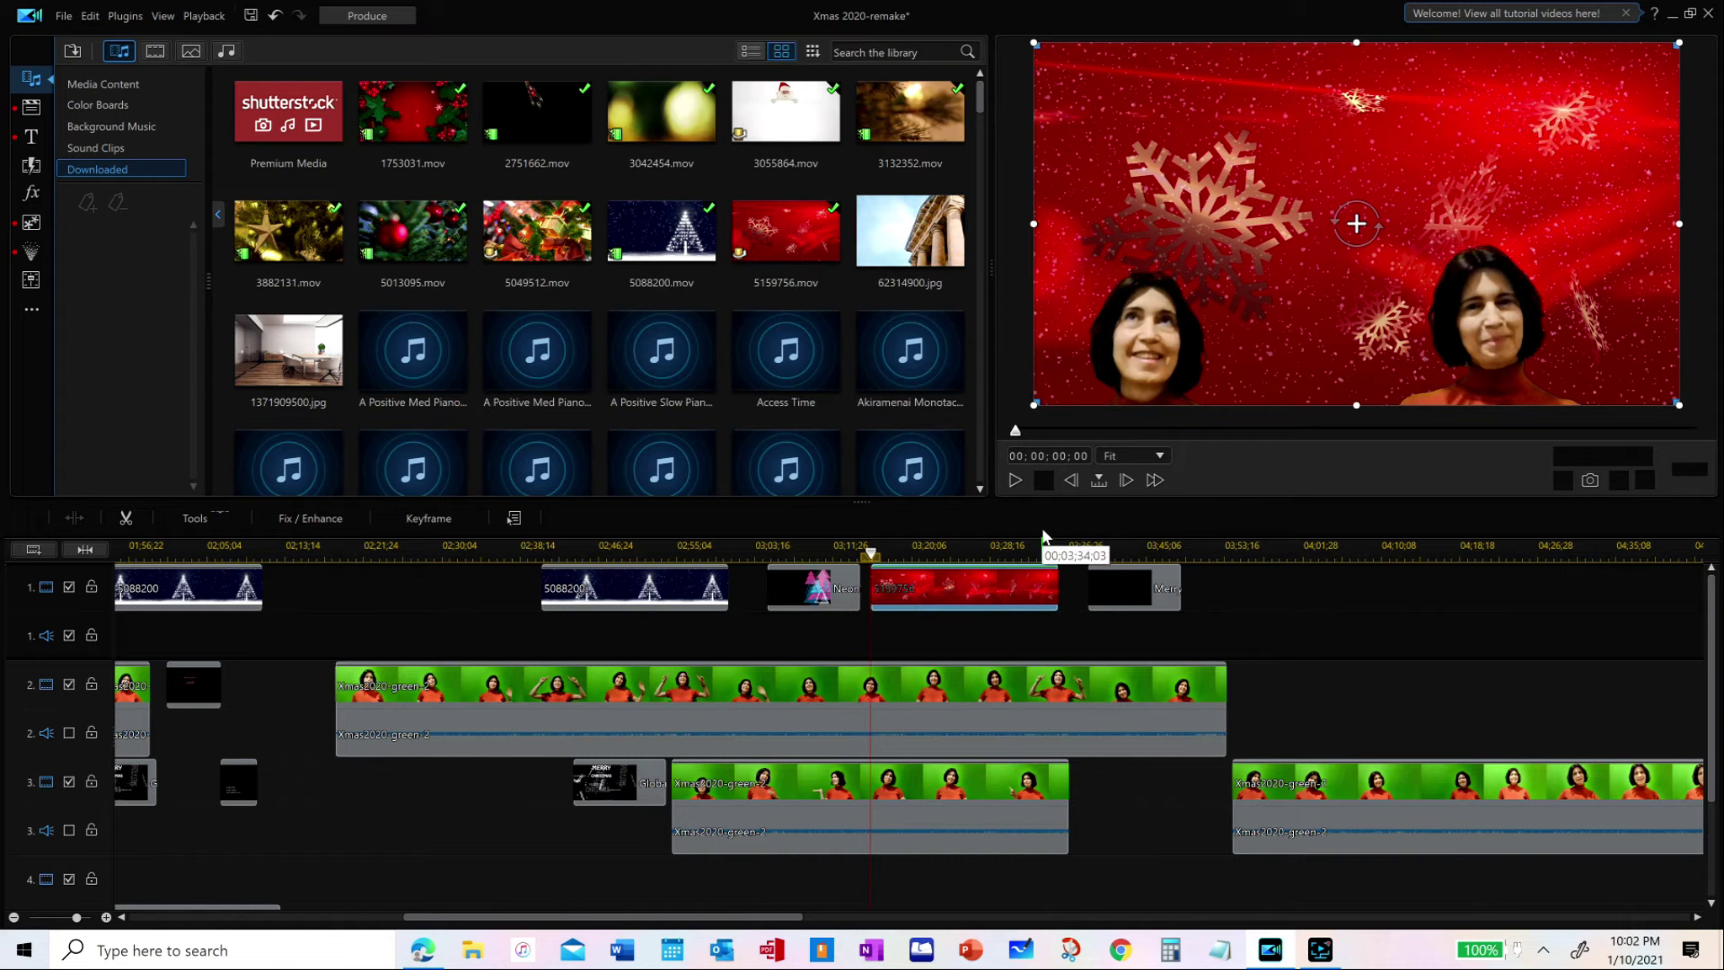
{"action": "left_click", "coordinate": [1015, 479]}
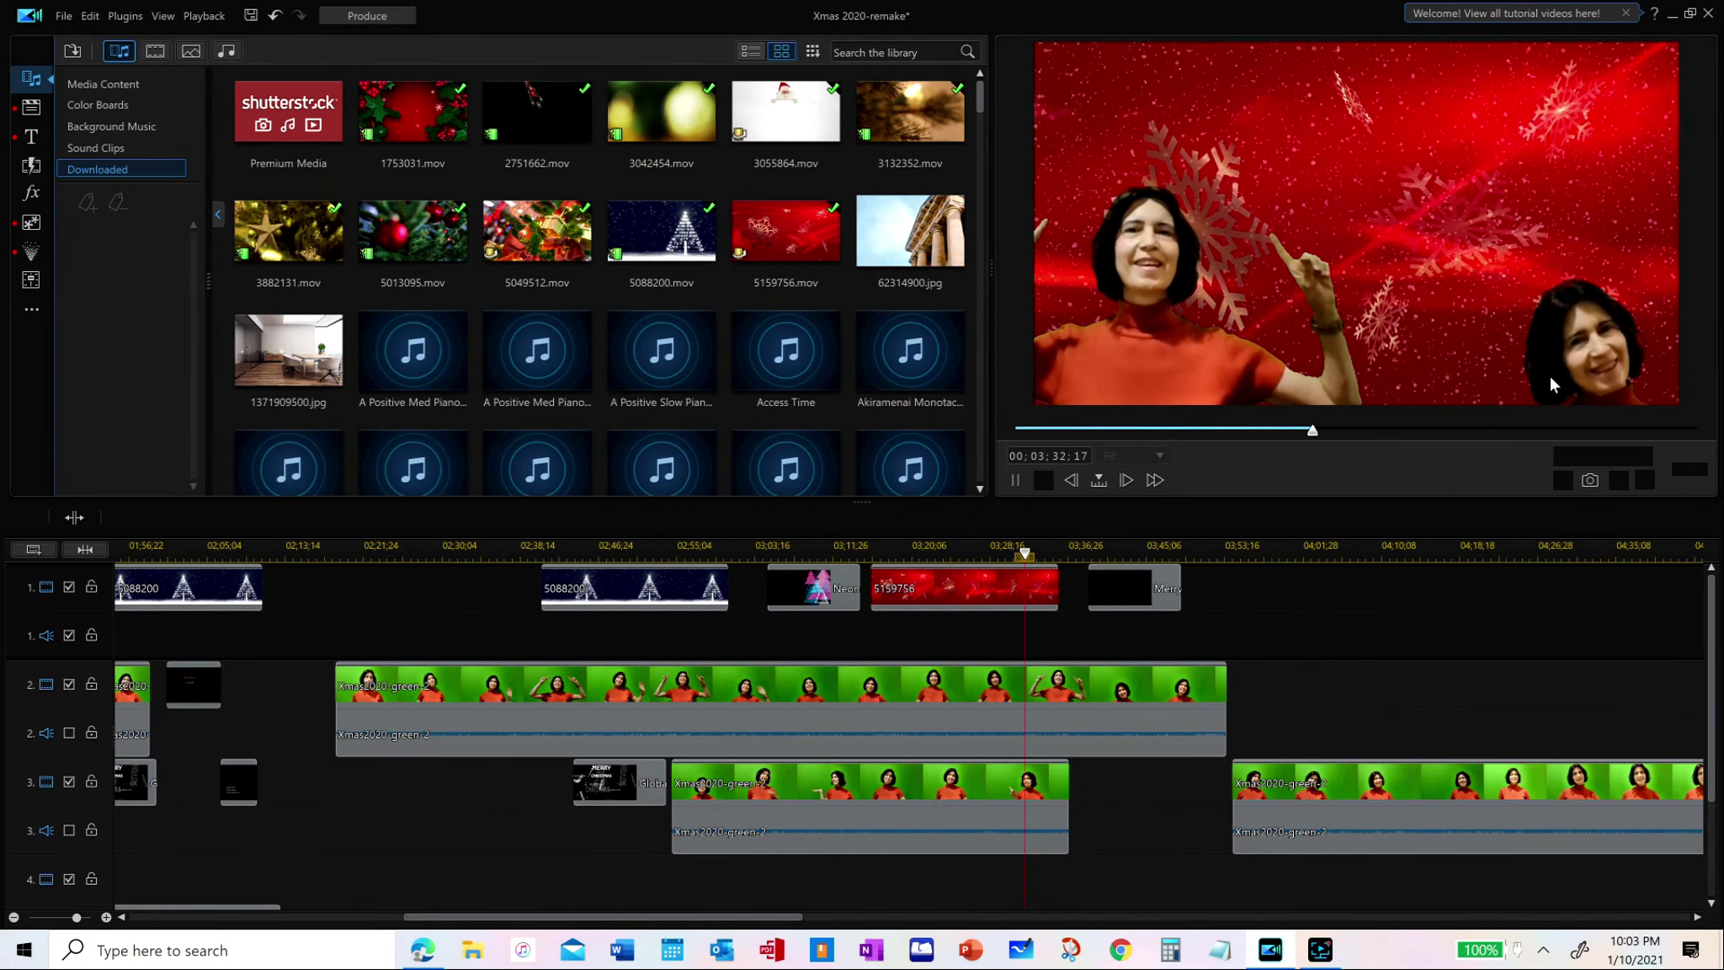
{"action": "left_click", "coordinate": [1015, 481]}
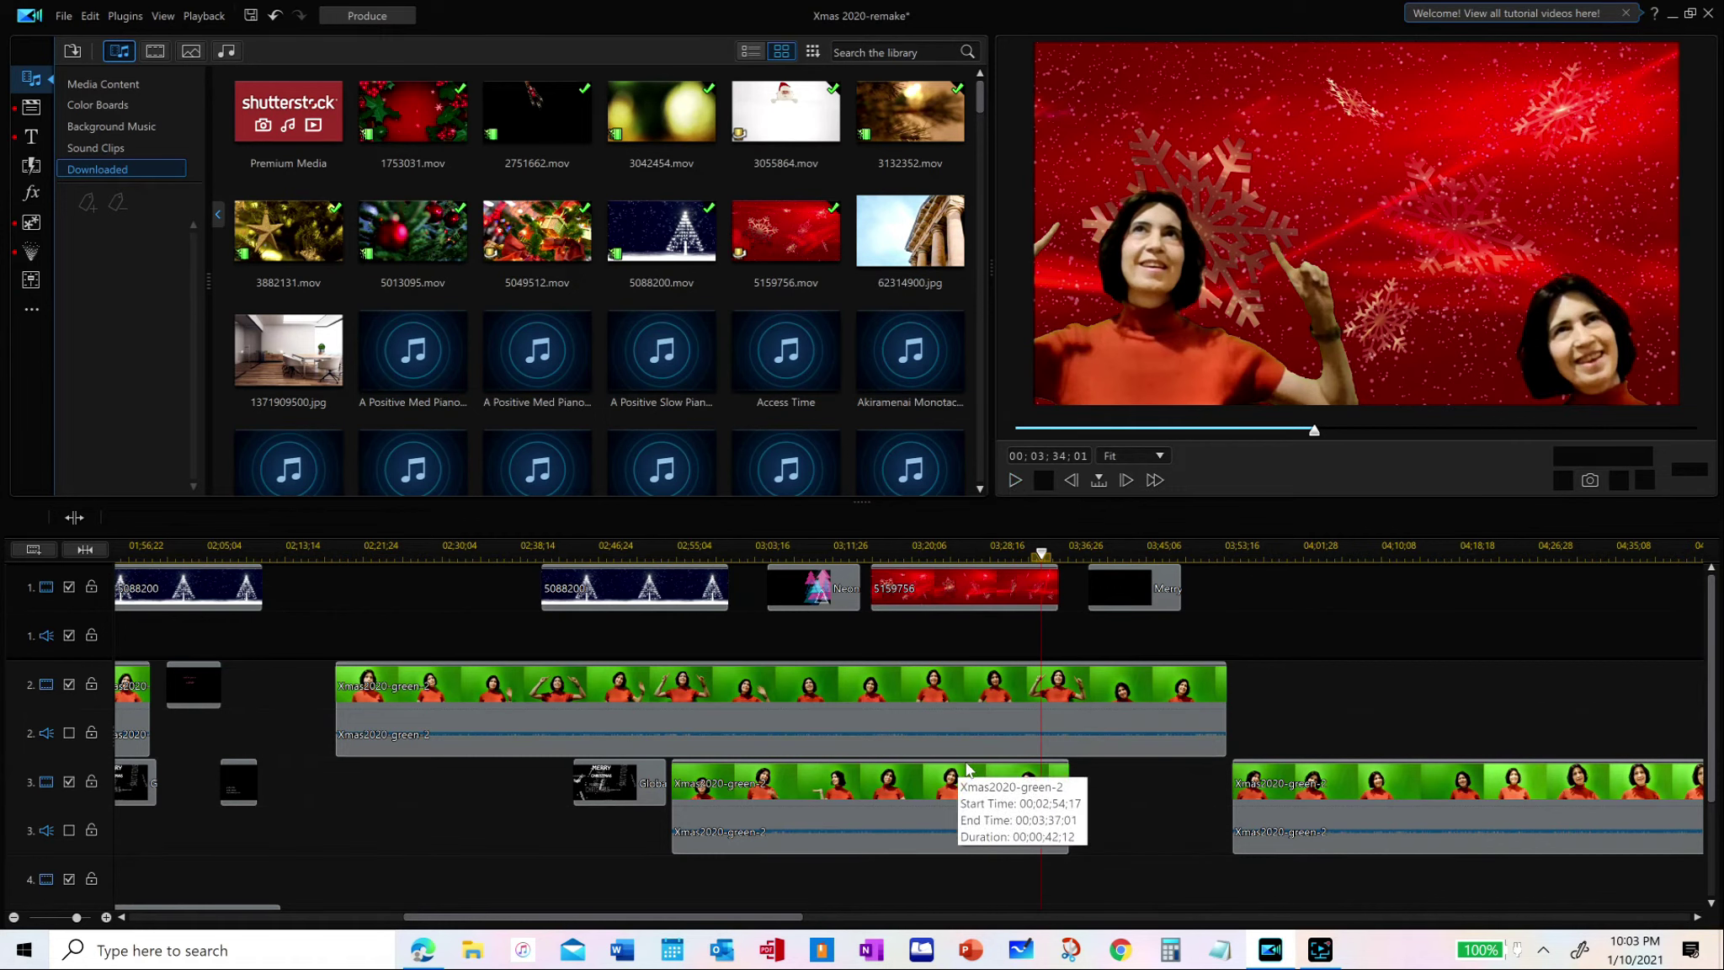
Move the second woman's green-screen clip from track 3 down to track 4, keeping its start time
{"action": "scroll", "coordinate": [1703, 657], "scroll_direction": "down", "scroll_amount": 1}
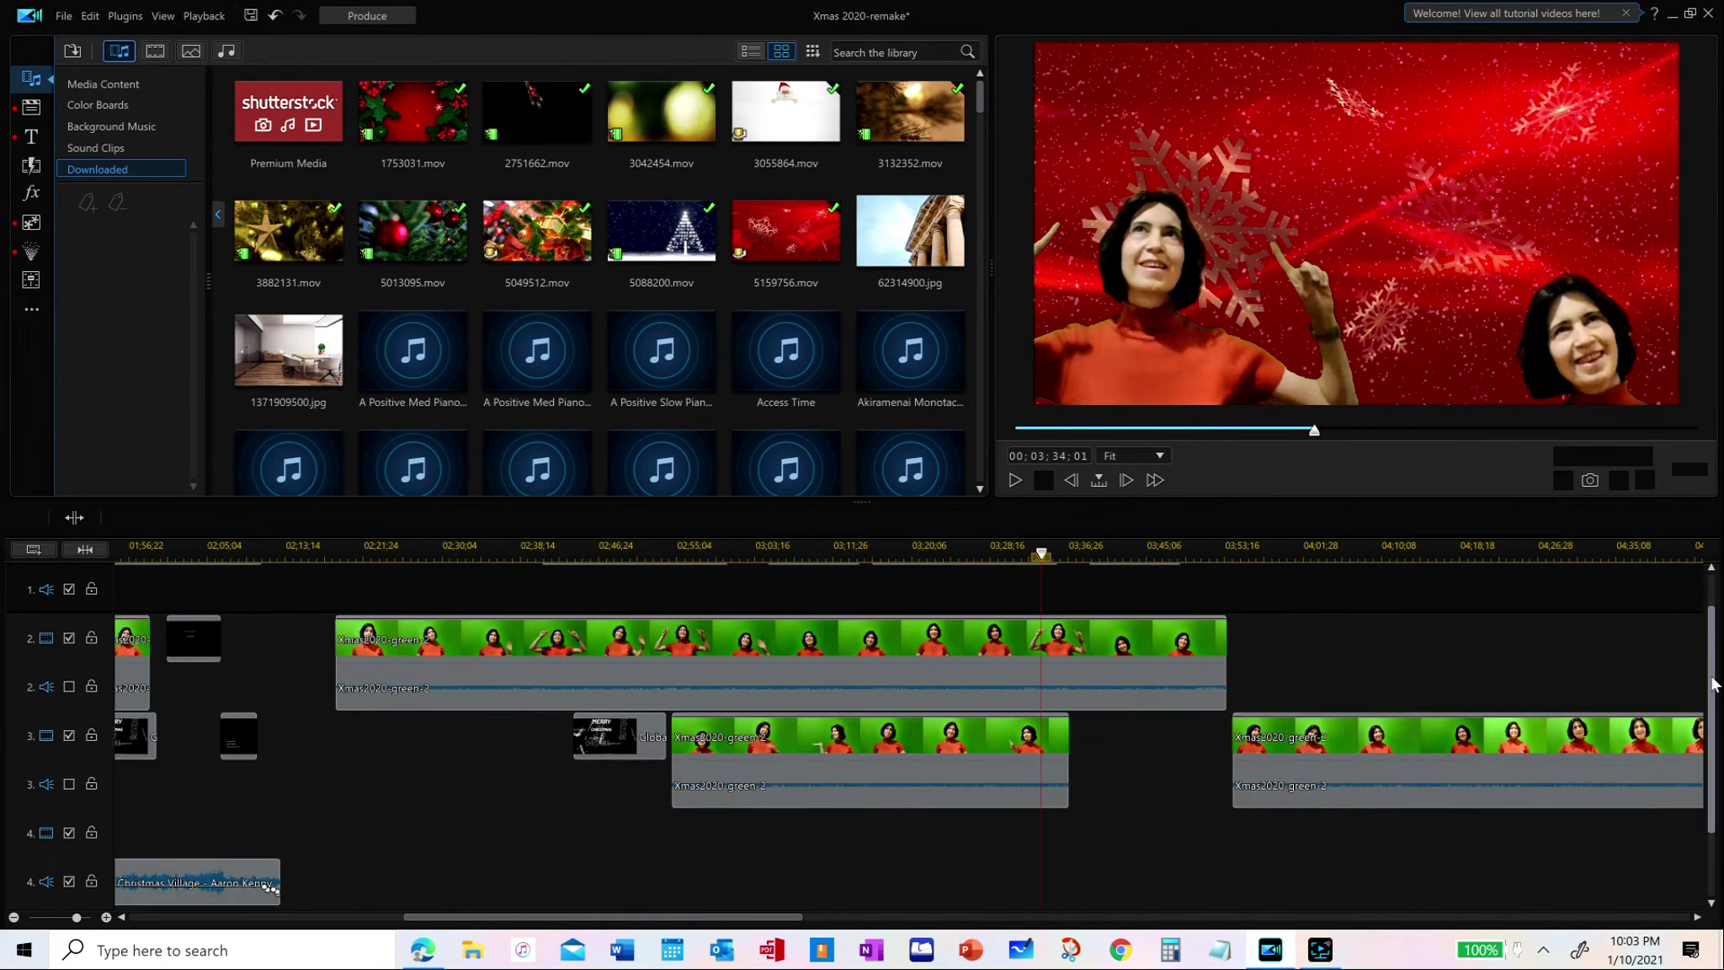
{"action": "left_click", "coordinate": [959, 737]}
{"action": "left_click_drag", "start_coordinate": [966, 734], "coordinate": [958, 846]}
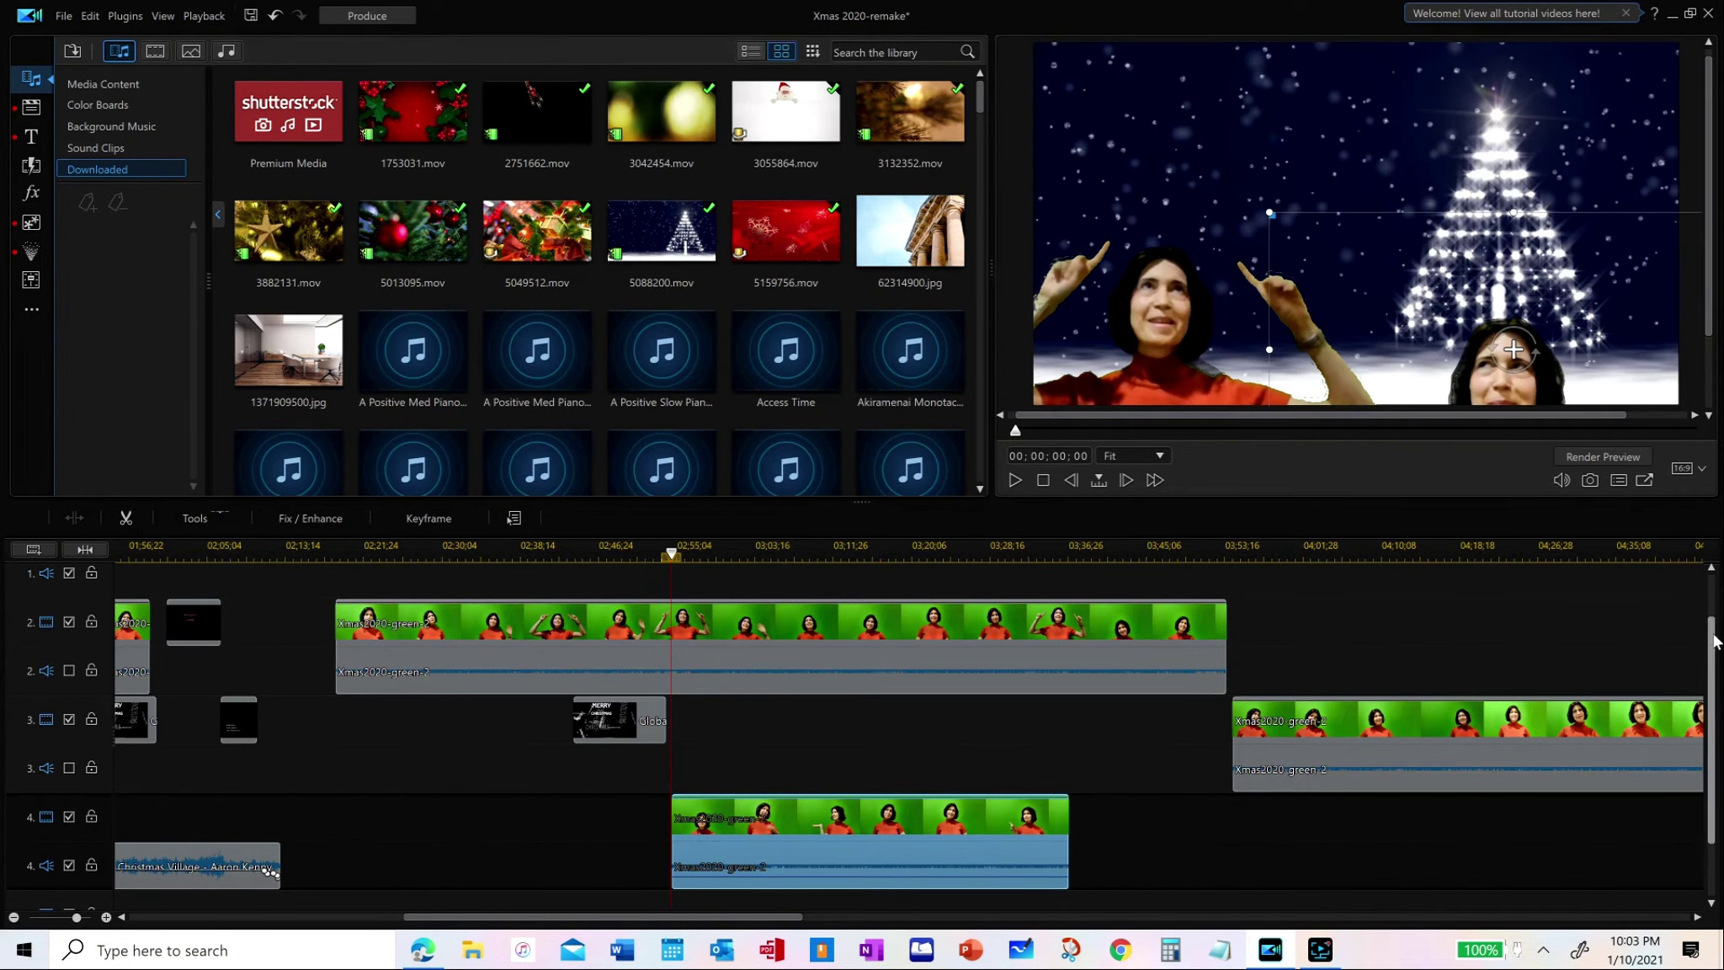
{"action": "scroll", "coordinate": [1716, 642], "scroll_direction": "up", "scroll_amount": 2}
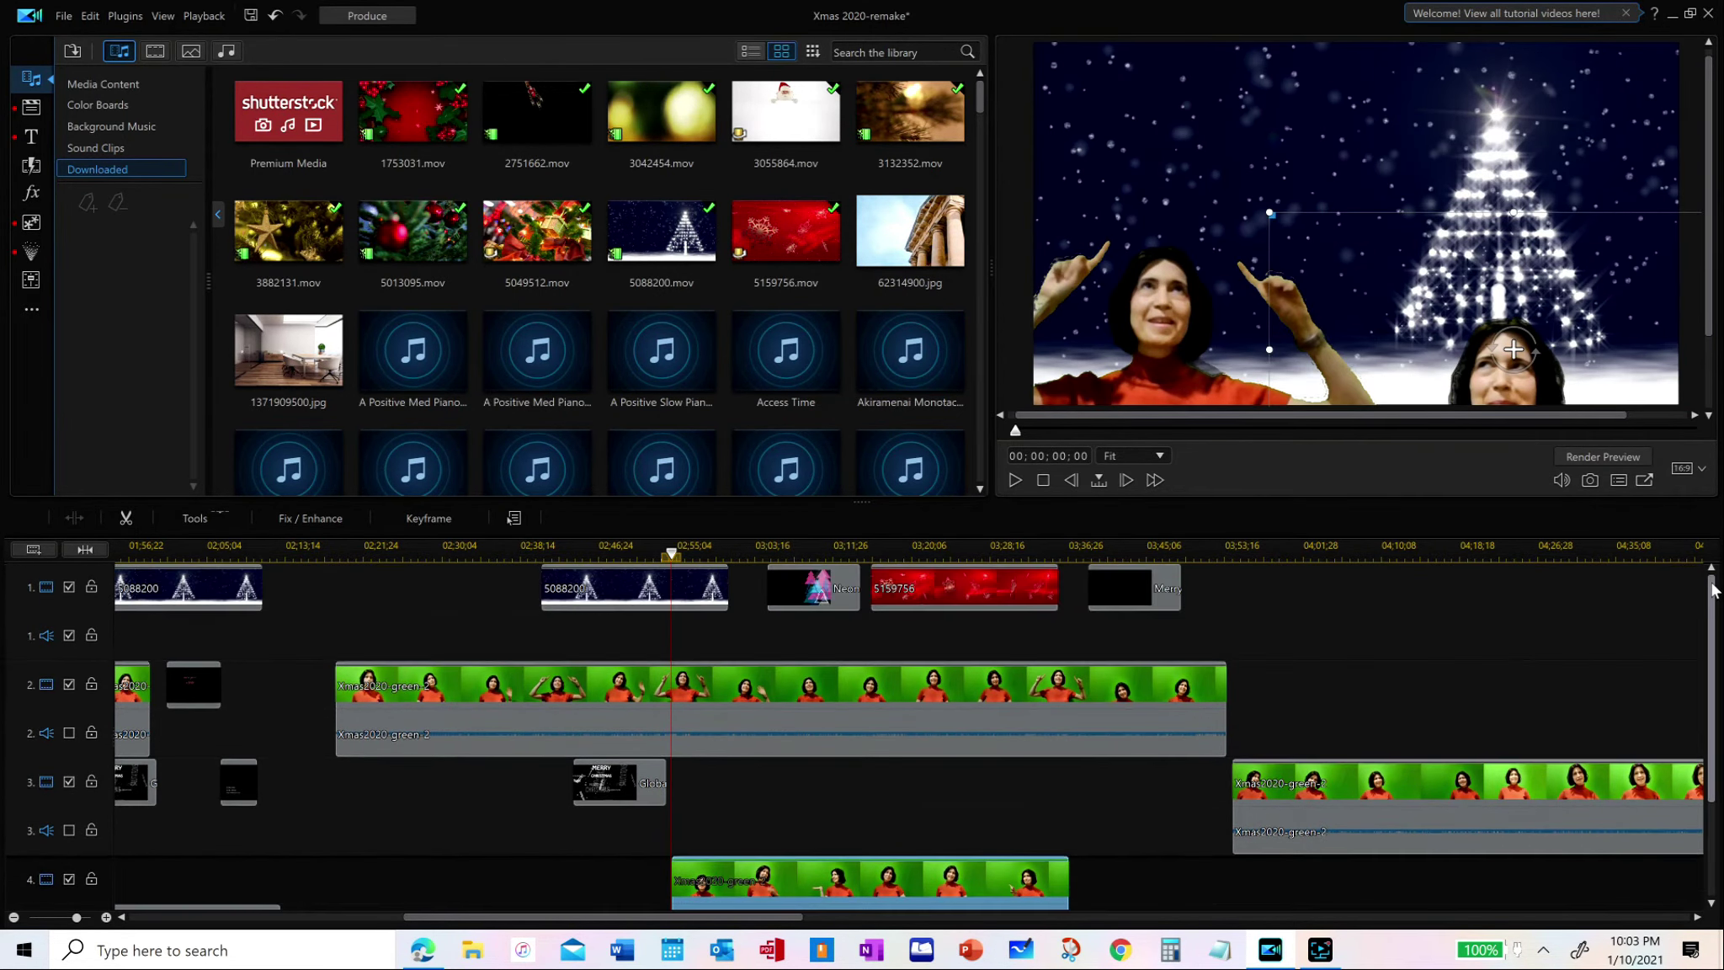
Move the red snowflake video to track 3 above the second woman's clip and shrink it into the lower-right corner of the frame
{"action": "left_click", "coordinate": [972, 591]}
{"action": "left_click_drag", "start_coordinate": [855, 792], "coordinate": [785, 815]}
{"action": "left_click", "coordinate": [709, 555]}
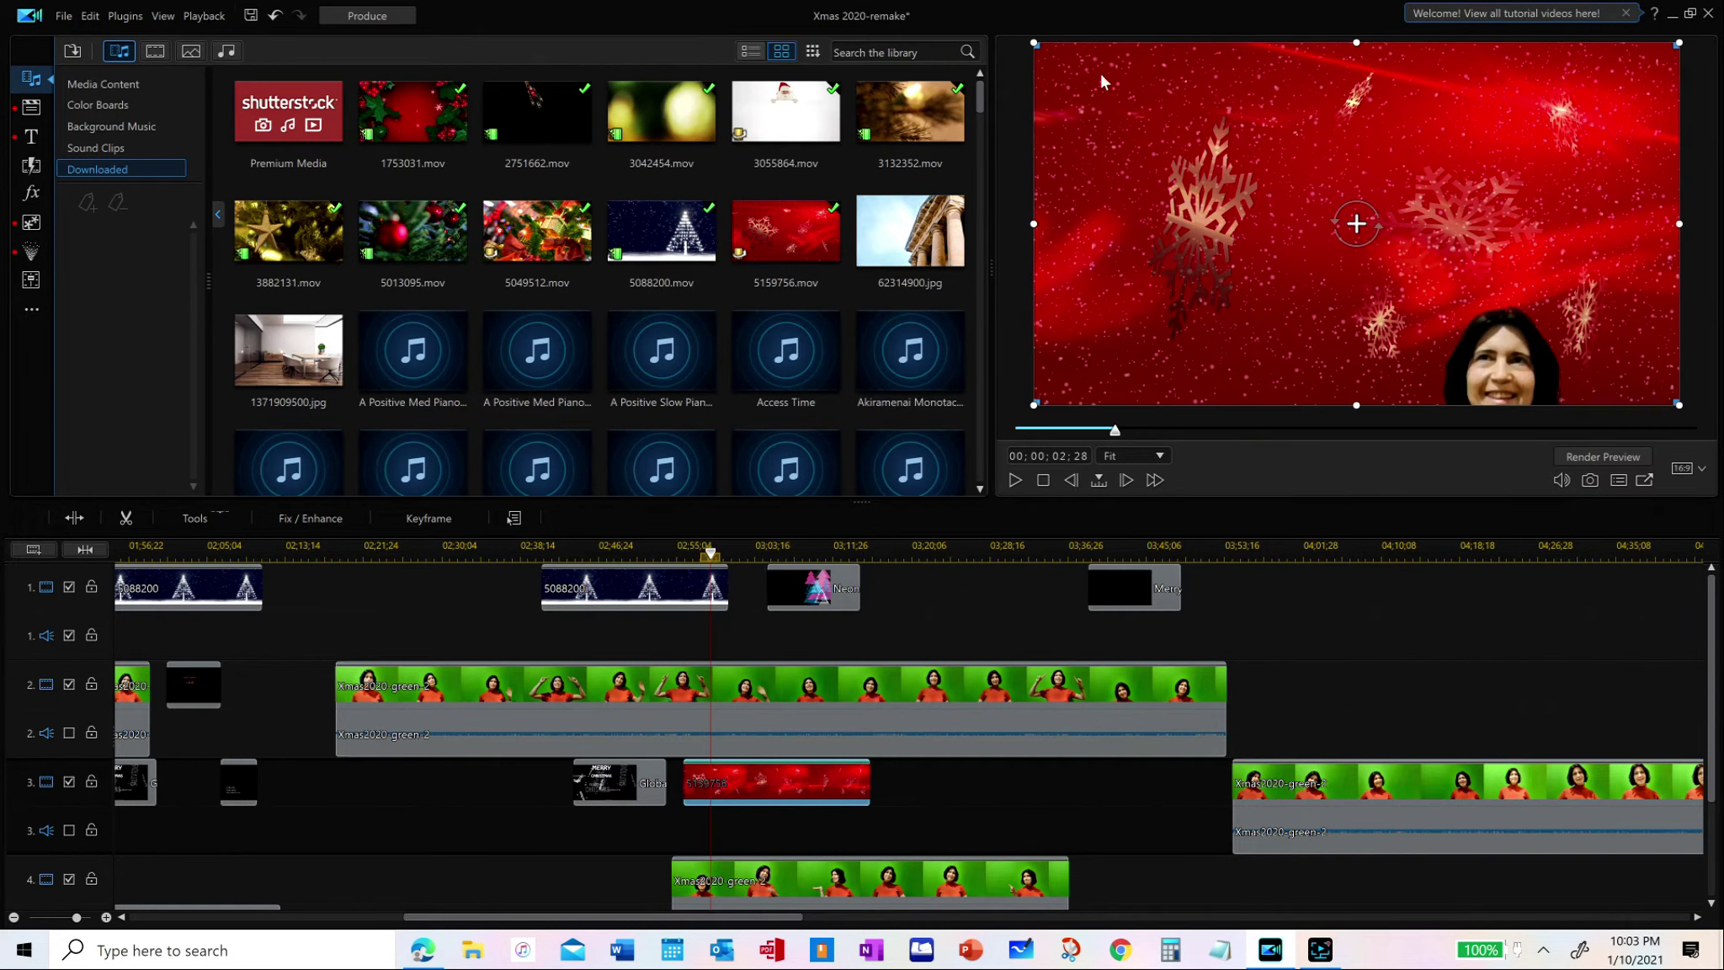
{"action": "left_click_drag", "start_coordinate": [1096, 74], "coordinate": [1477, 283]}
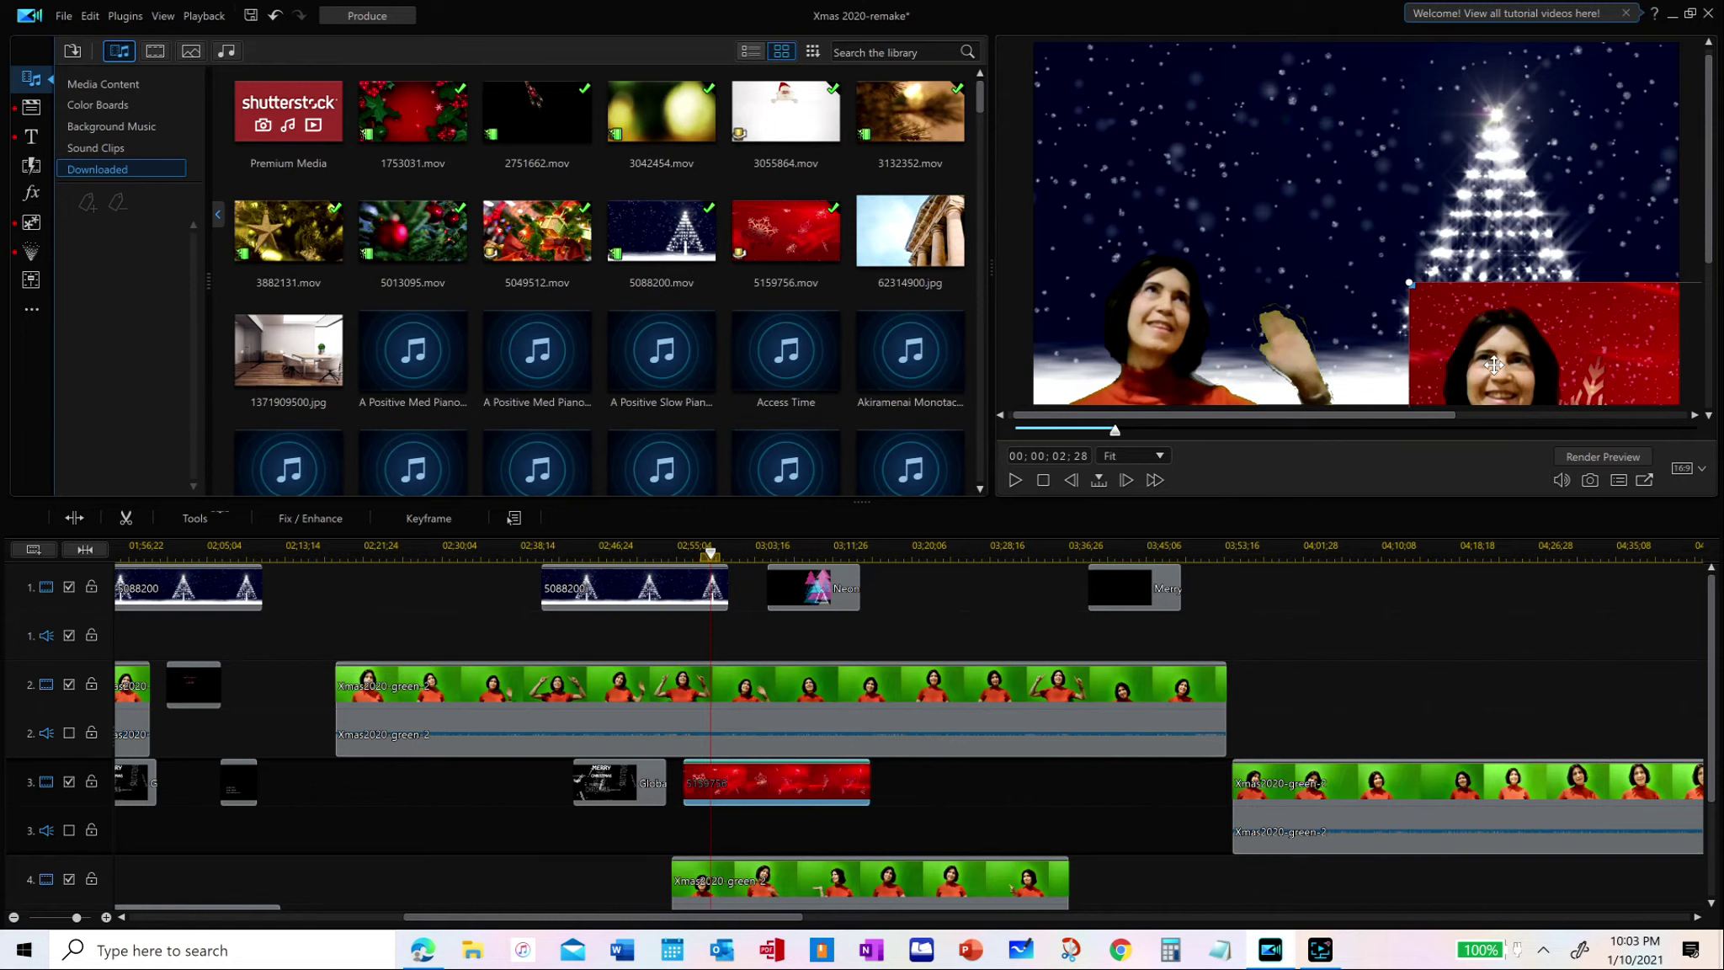
Select the second woman's clip on track 4 and preview her in front of the inset red snowflake video
{"action": "left_click", "coordinate": [1453, 327]}
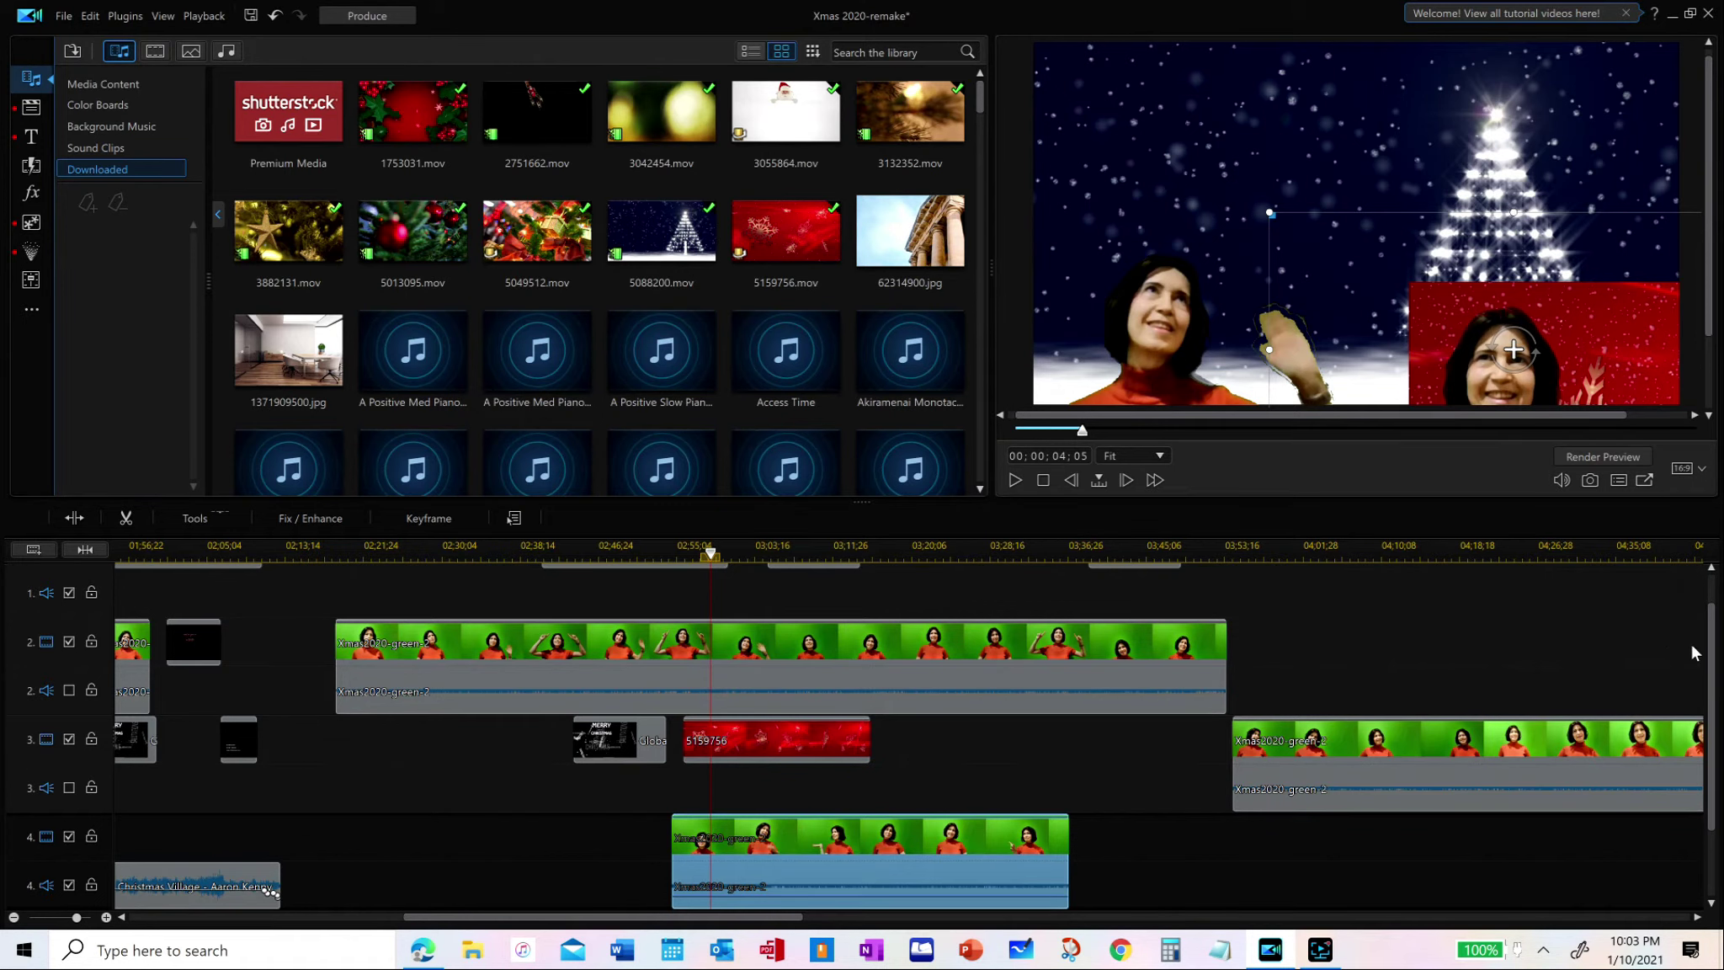
{"action": "left_click", "coordinate": [1710, 592]}
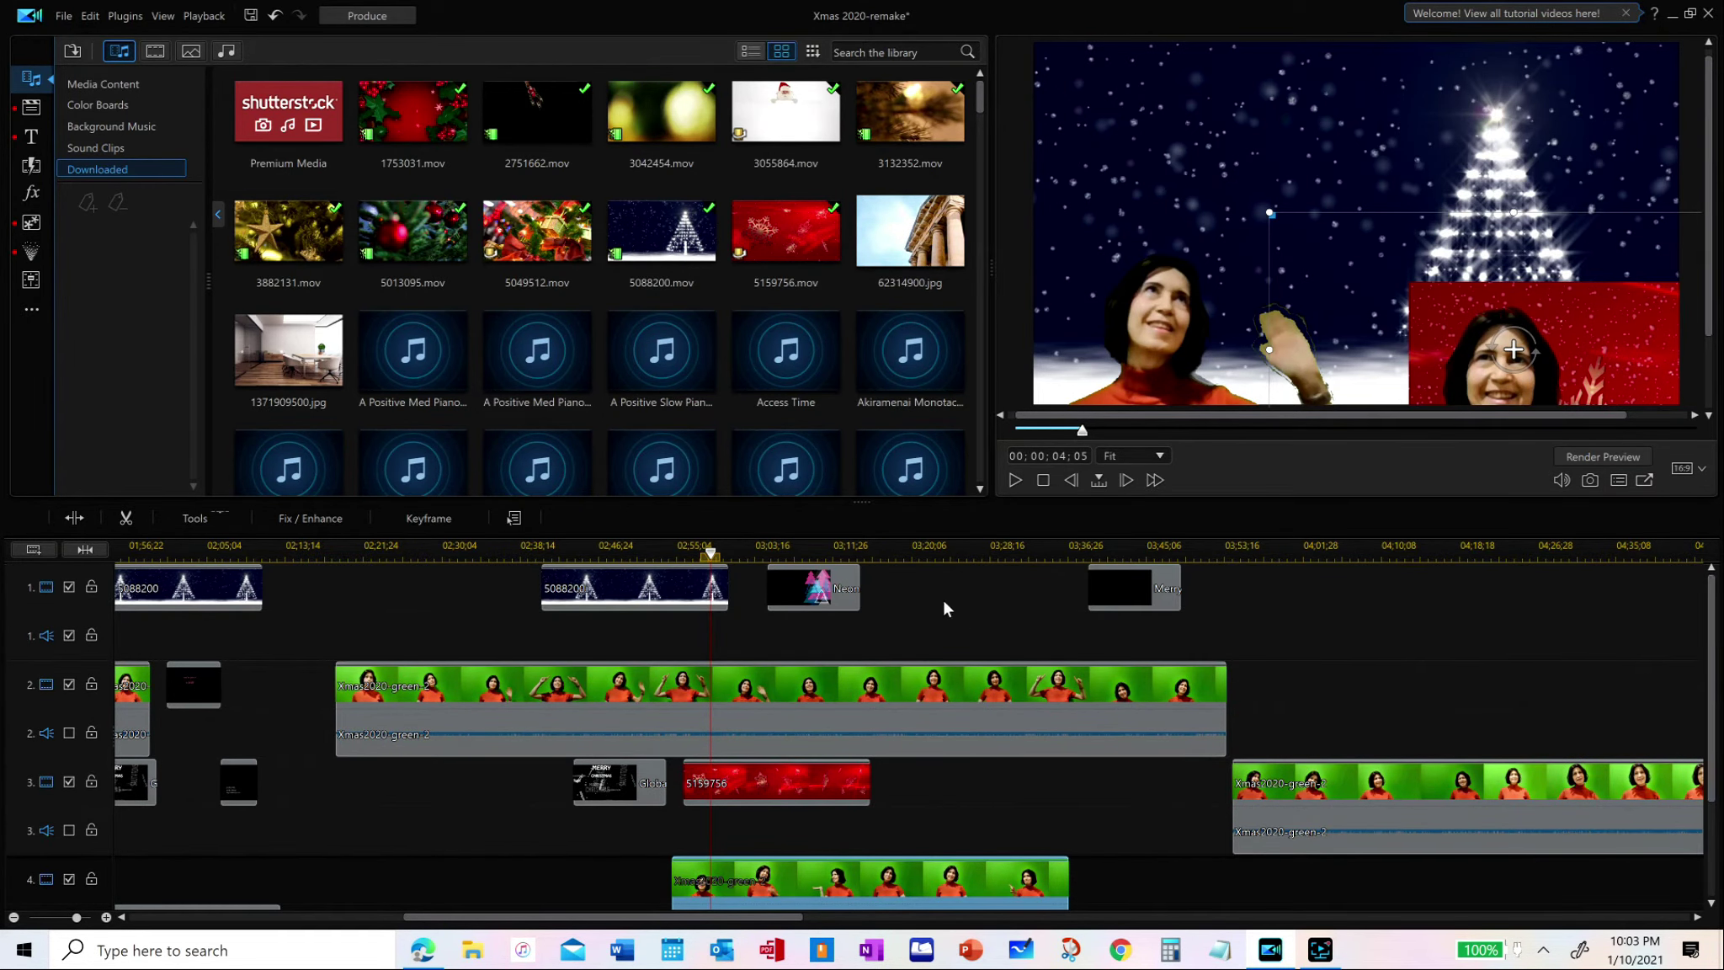
{"action": "left_click", "coordinate": [1014, 480]}
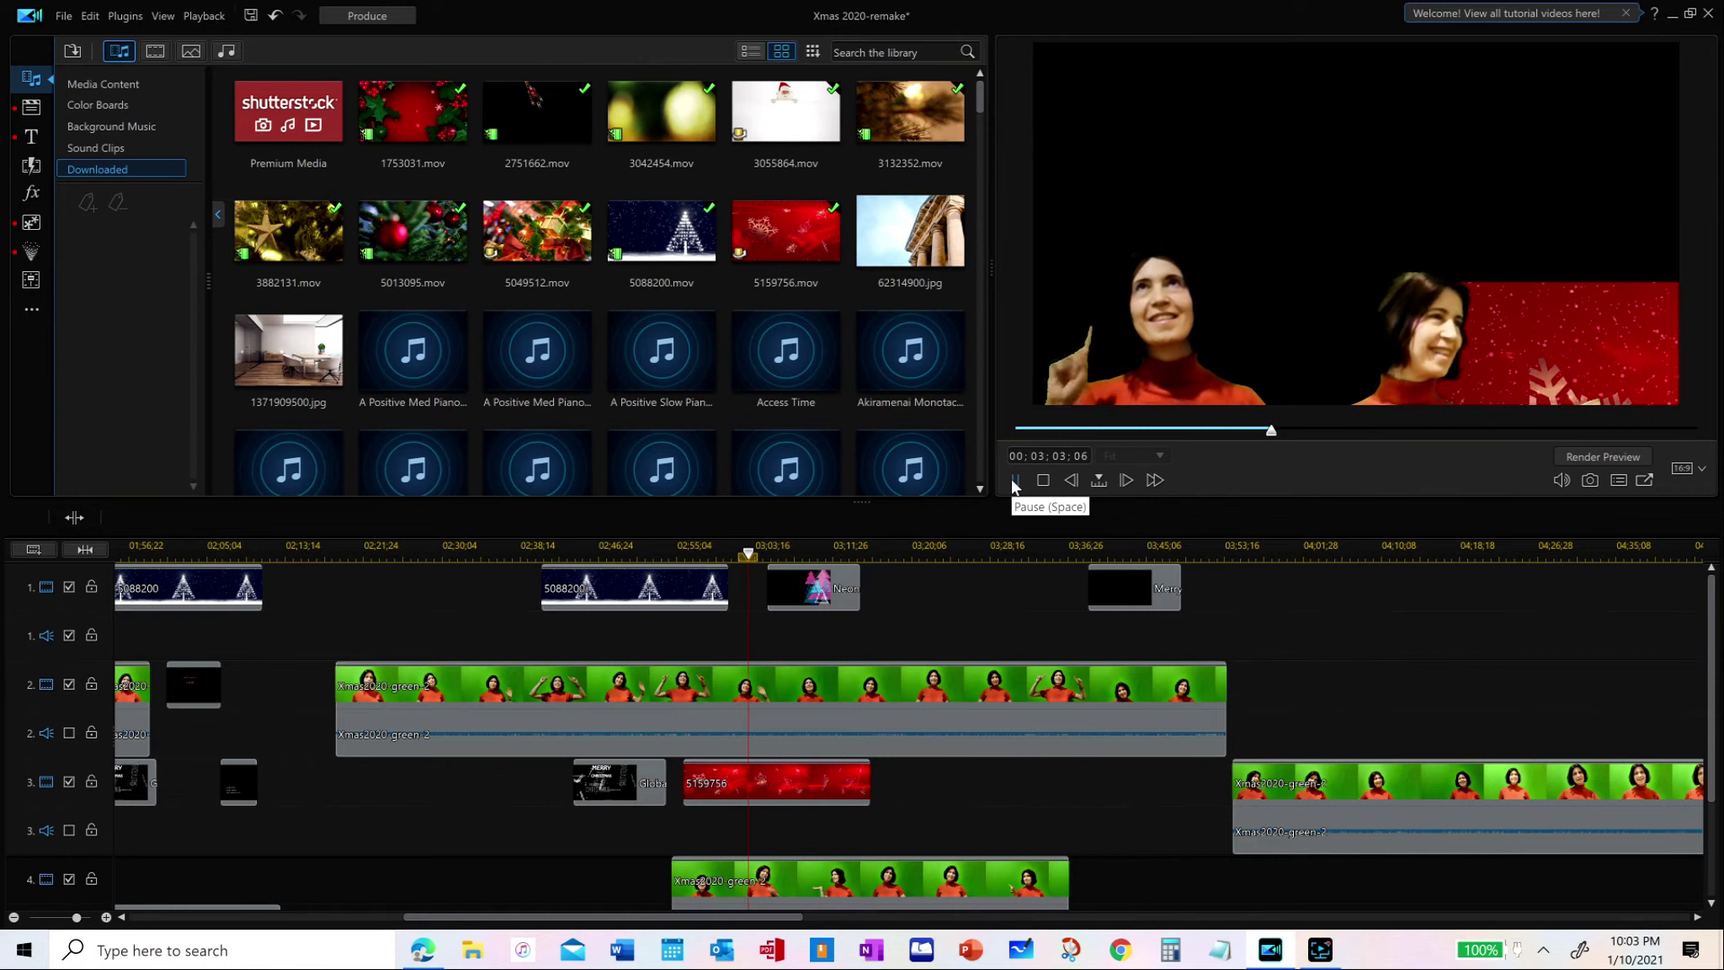
{"action": "left_click", "coordinate": [1017, 479]}
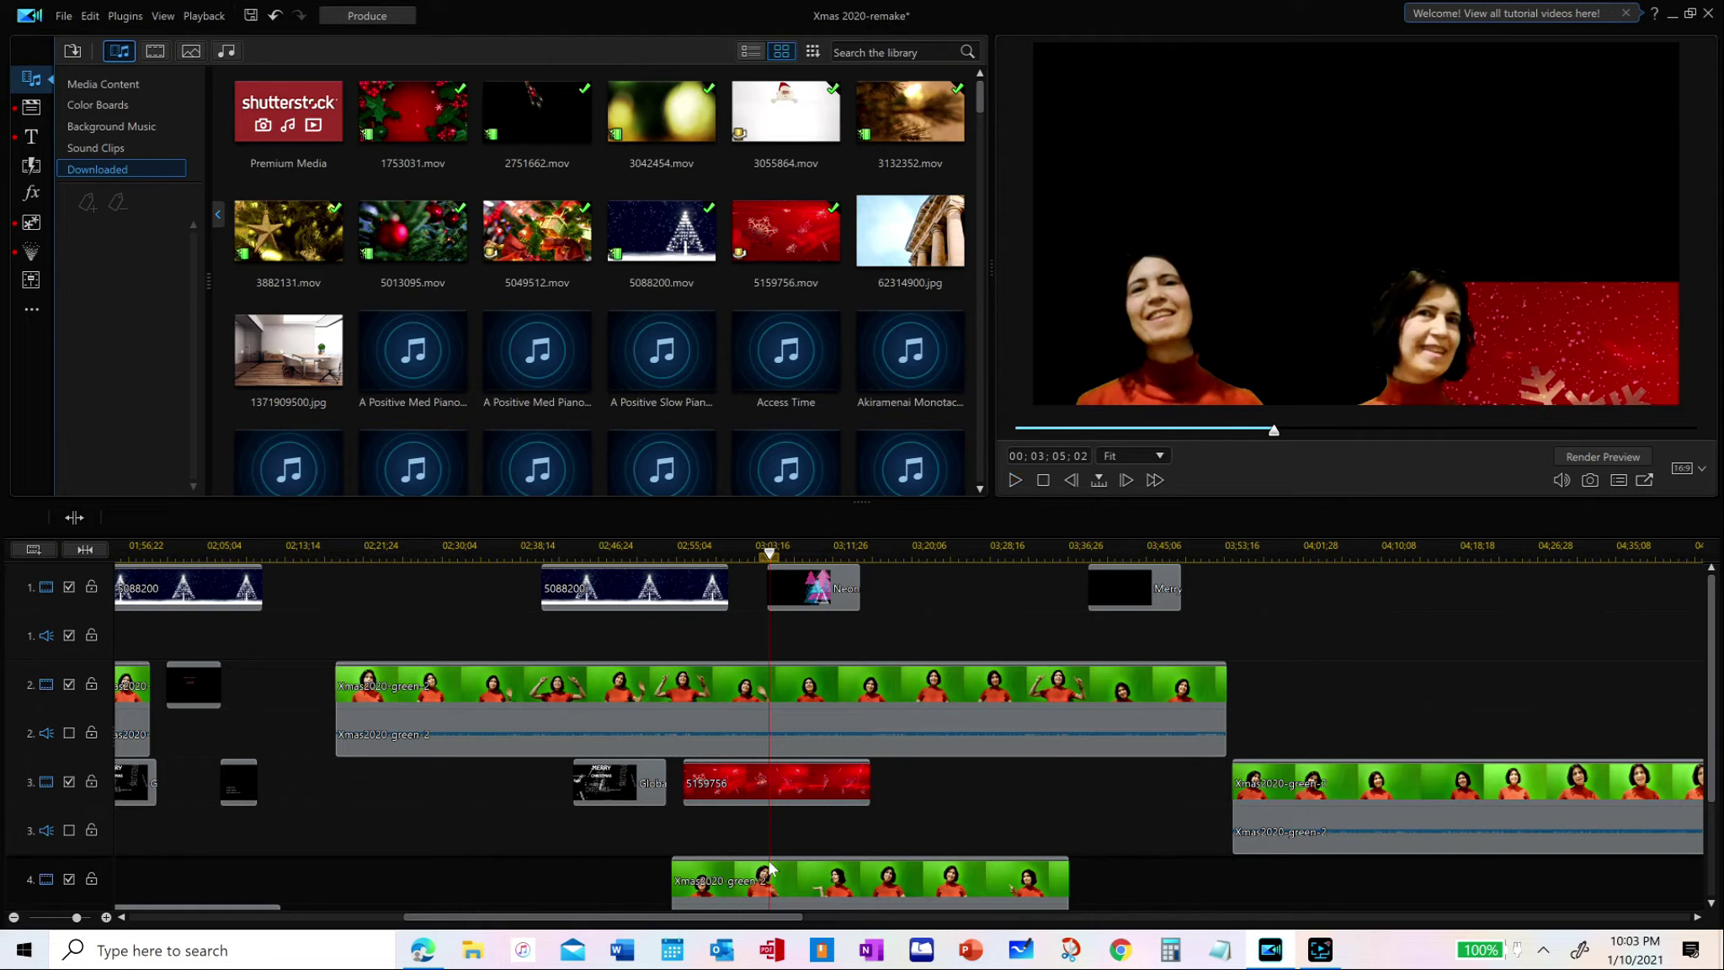
Move the Neon Trees particle to track 3 and the red snowflake video to track 1, just after the white tree clip
{"action": "left_click", "coordinate": [827, 781]}
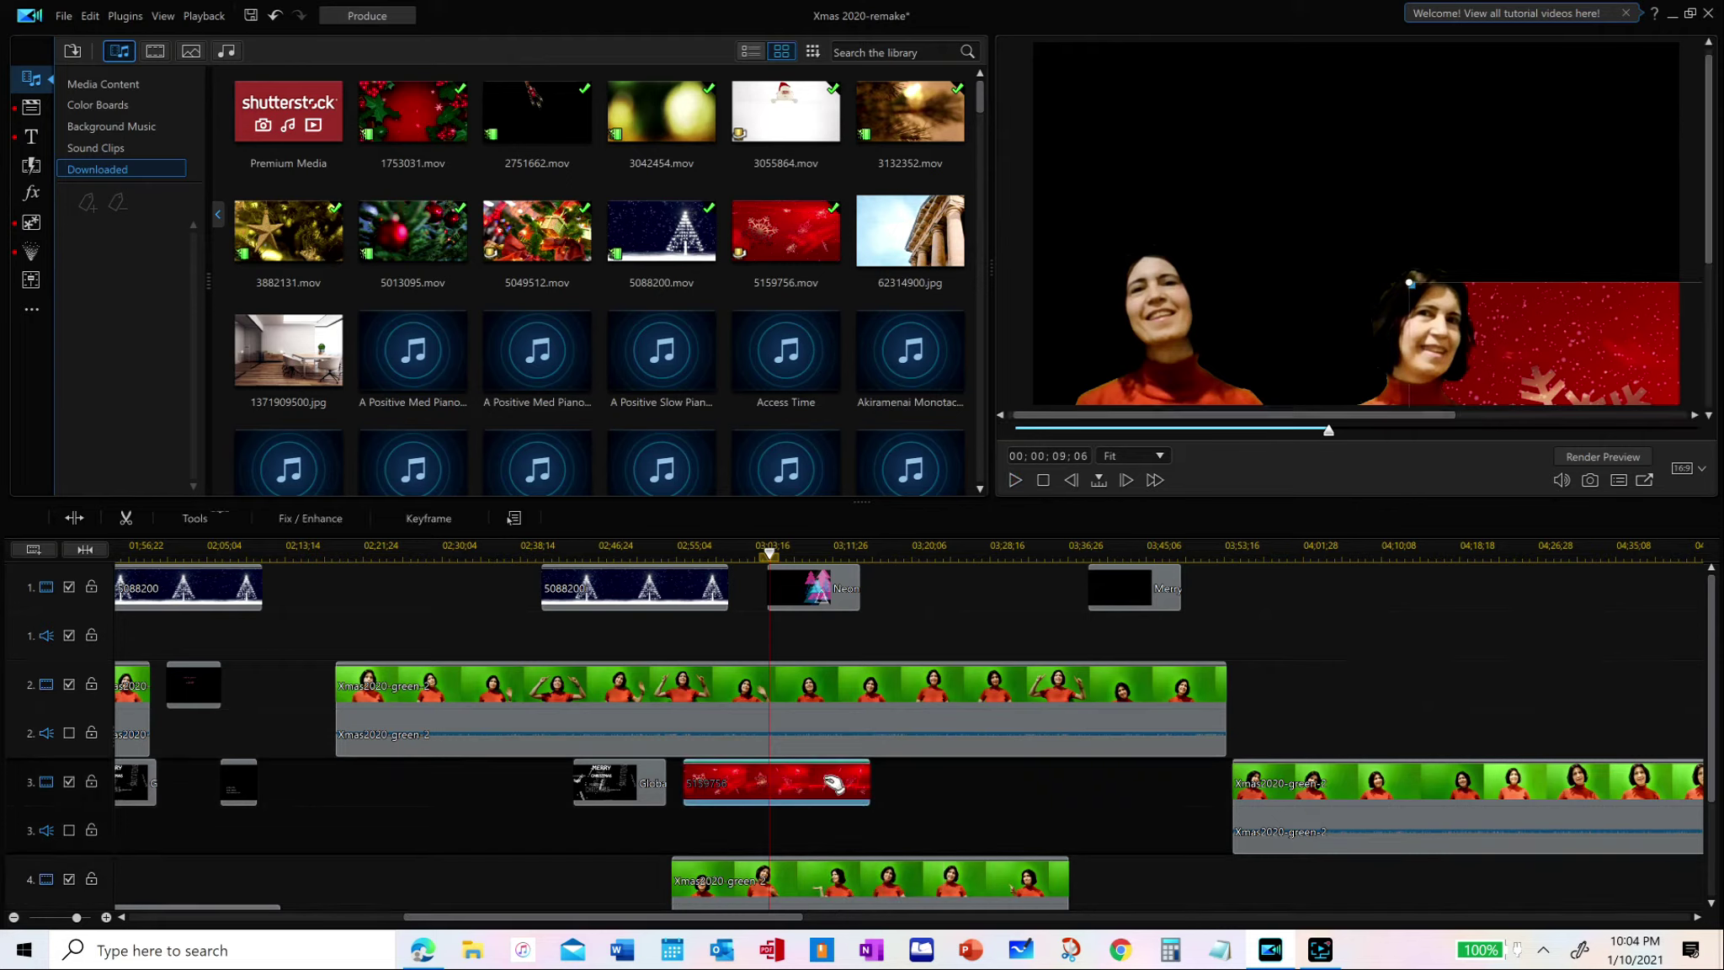
{"action": "left_click_drag", "start_coordinate": [832, 783], "coordinate": [1357, 567]}
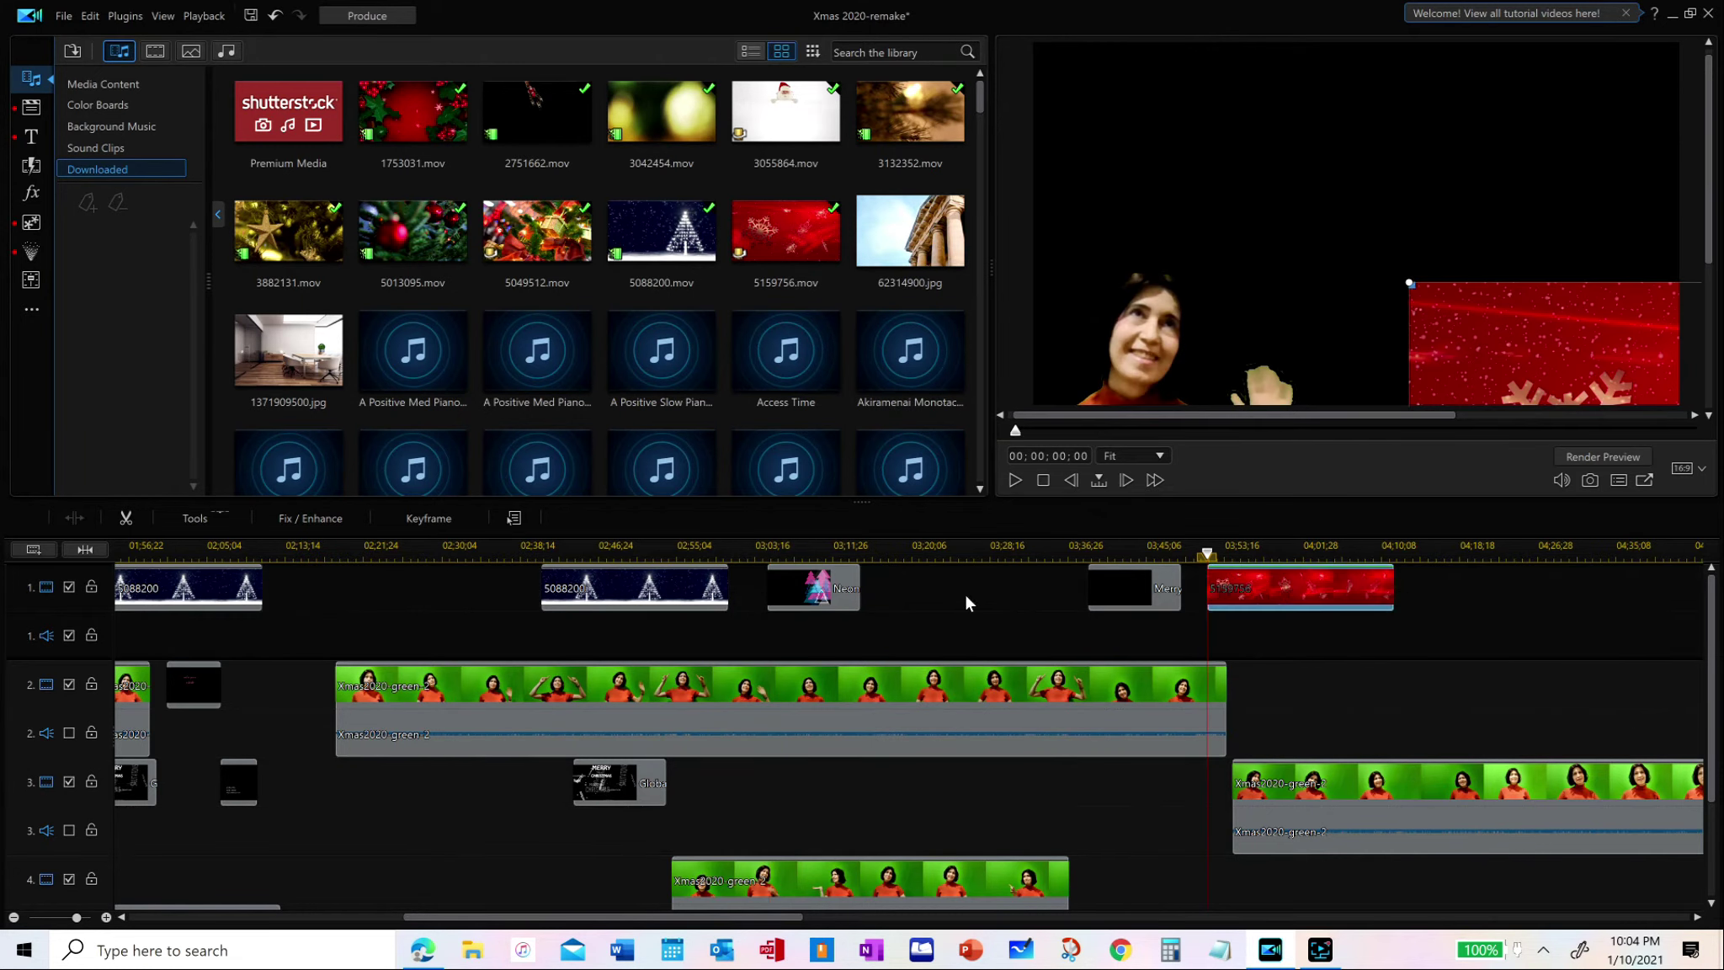
{"action": "left_click", "coordinate": [829, 590]}
{"action": "left_click_drag", "start_coordinate": [819, 749], "coordinate": [1275, 589]}
{"action": "left_click", "coordinate": [1277, 592]}
{"action": "left_click_drag", "start_coordinate": [917, 638], "coordinate": [821, 612]}
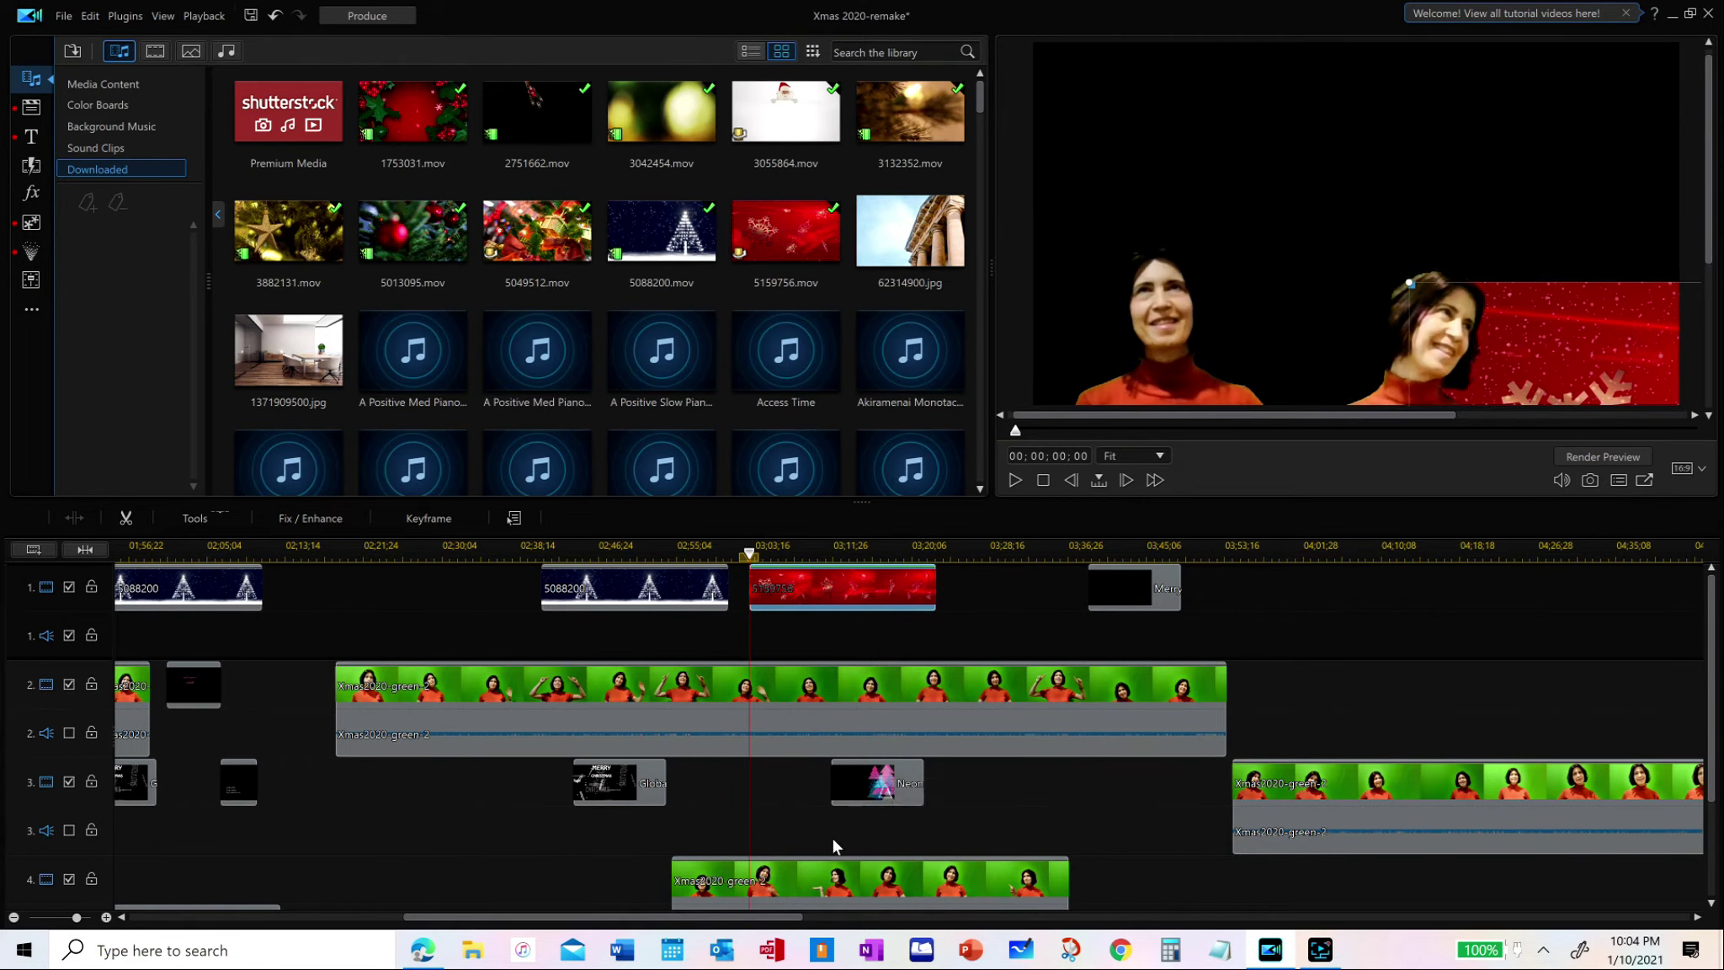
Move the woman's clip on track 4 beneath the end of the track 2 clip, and shift Neon Trees slightly earlier on track 3
{"action": "left_click", "coordinate": [797, 868]}
{"action": "left_click_drag", "start_coordinate": [804, 873], "coordinate": [1240, 892]}
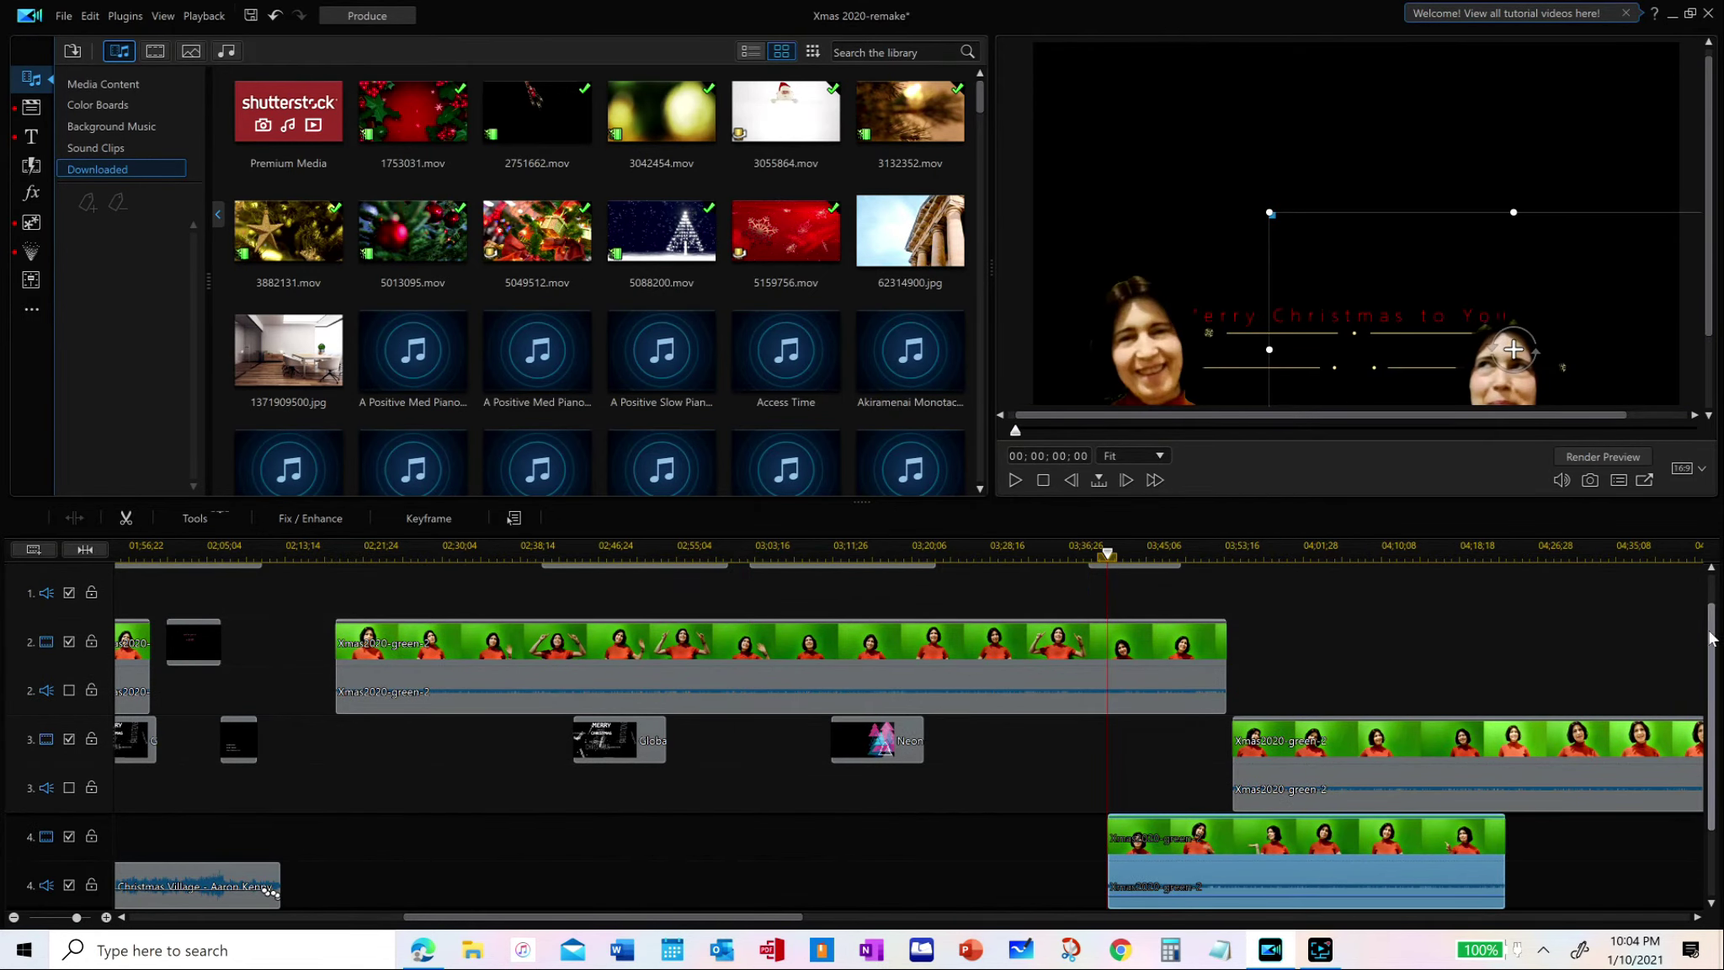
{"action": "scroll", "coordinate": [1709, 637], "scroll_direction": "up", "scroll_amount": 1}
{"action": "left_click", "coordinate": [880, 789]}
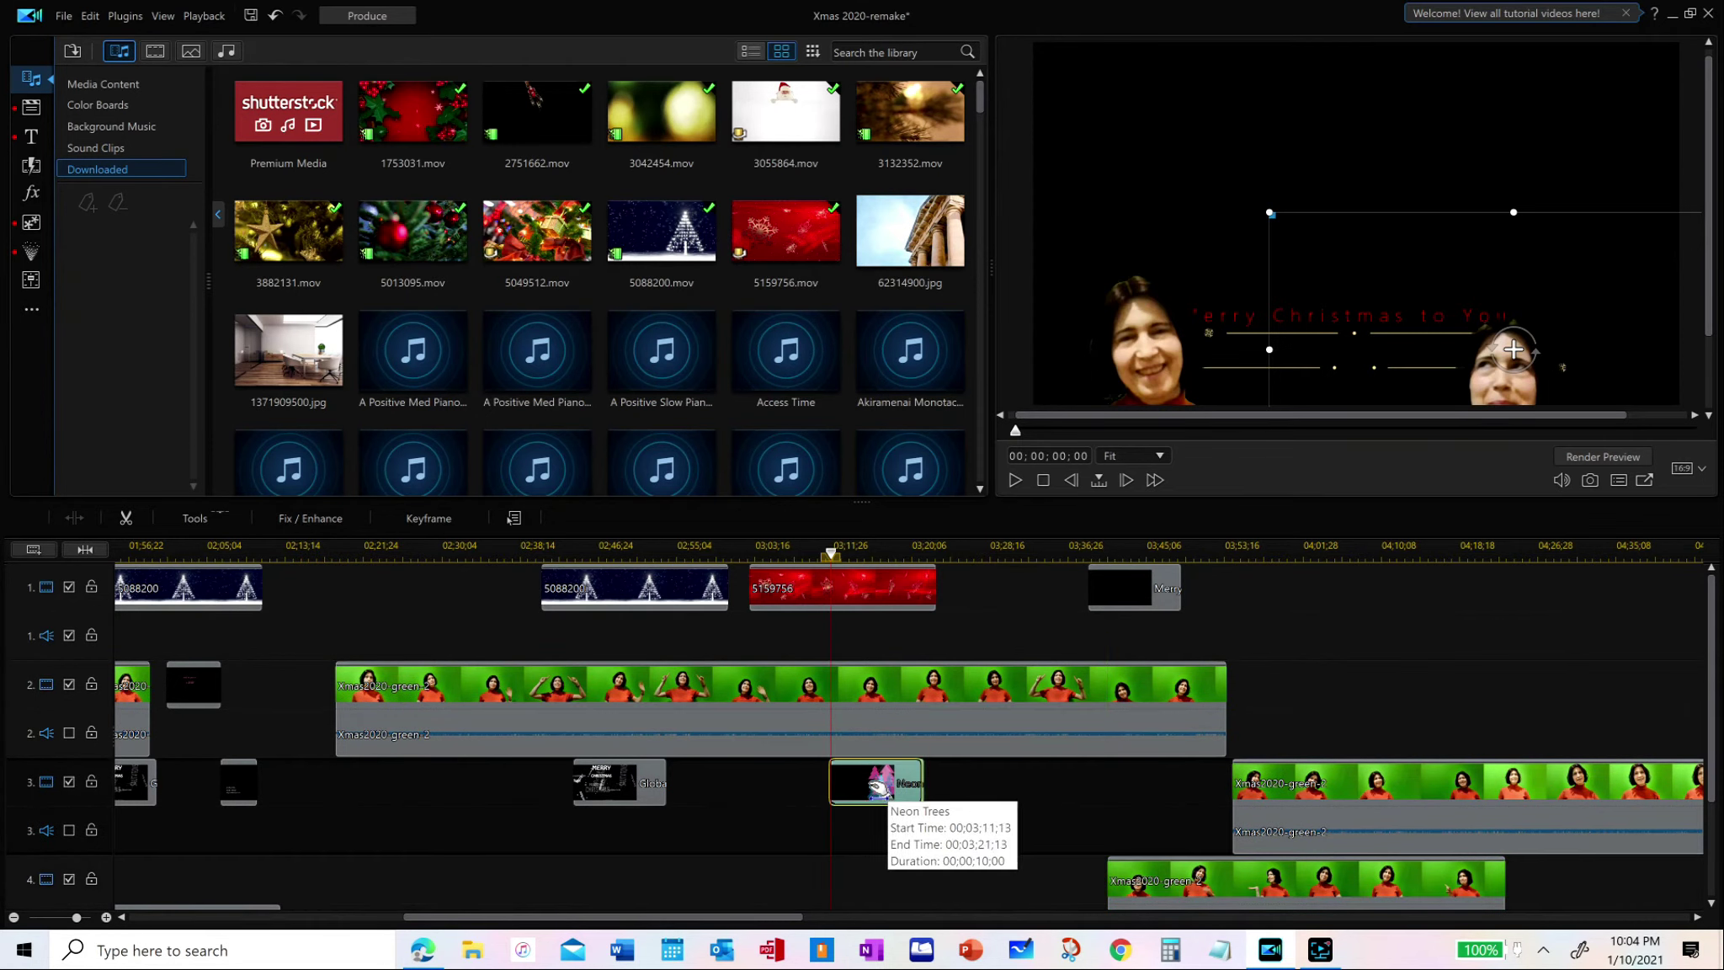
{"action": "left_click_drag", "start_coordinate": [879, 791], "coordinate": [857, 791]}
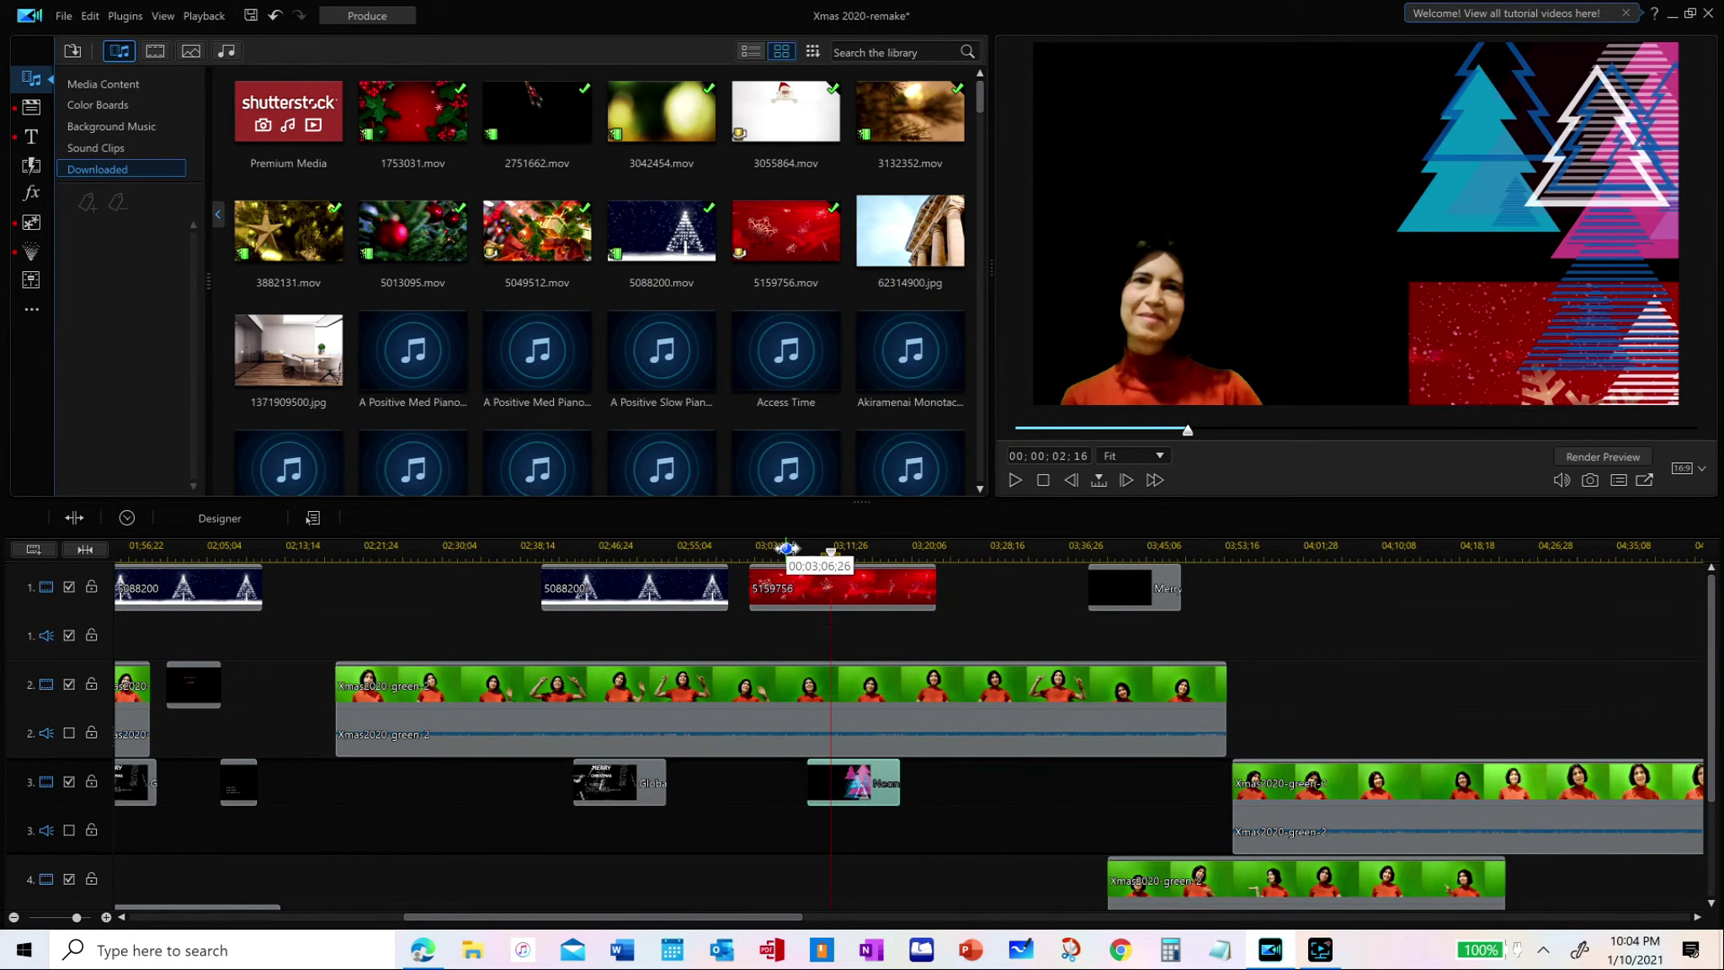
Enlarge the red snowflake video to fill the frame, shift Neon Trees to start at 00:03:06:27, and preview the scene
{"action": "left_click", "coordinate": [926, 585]}
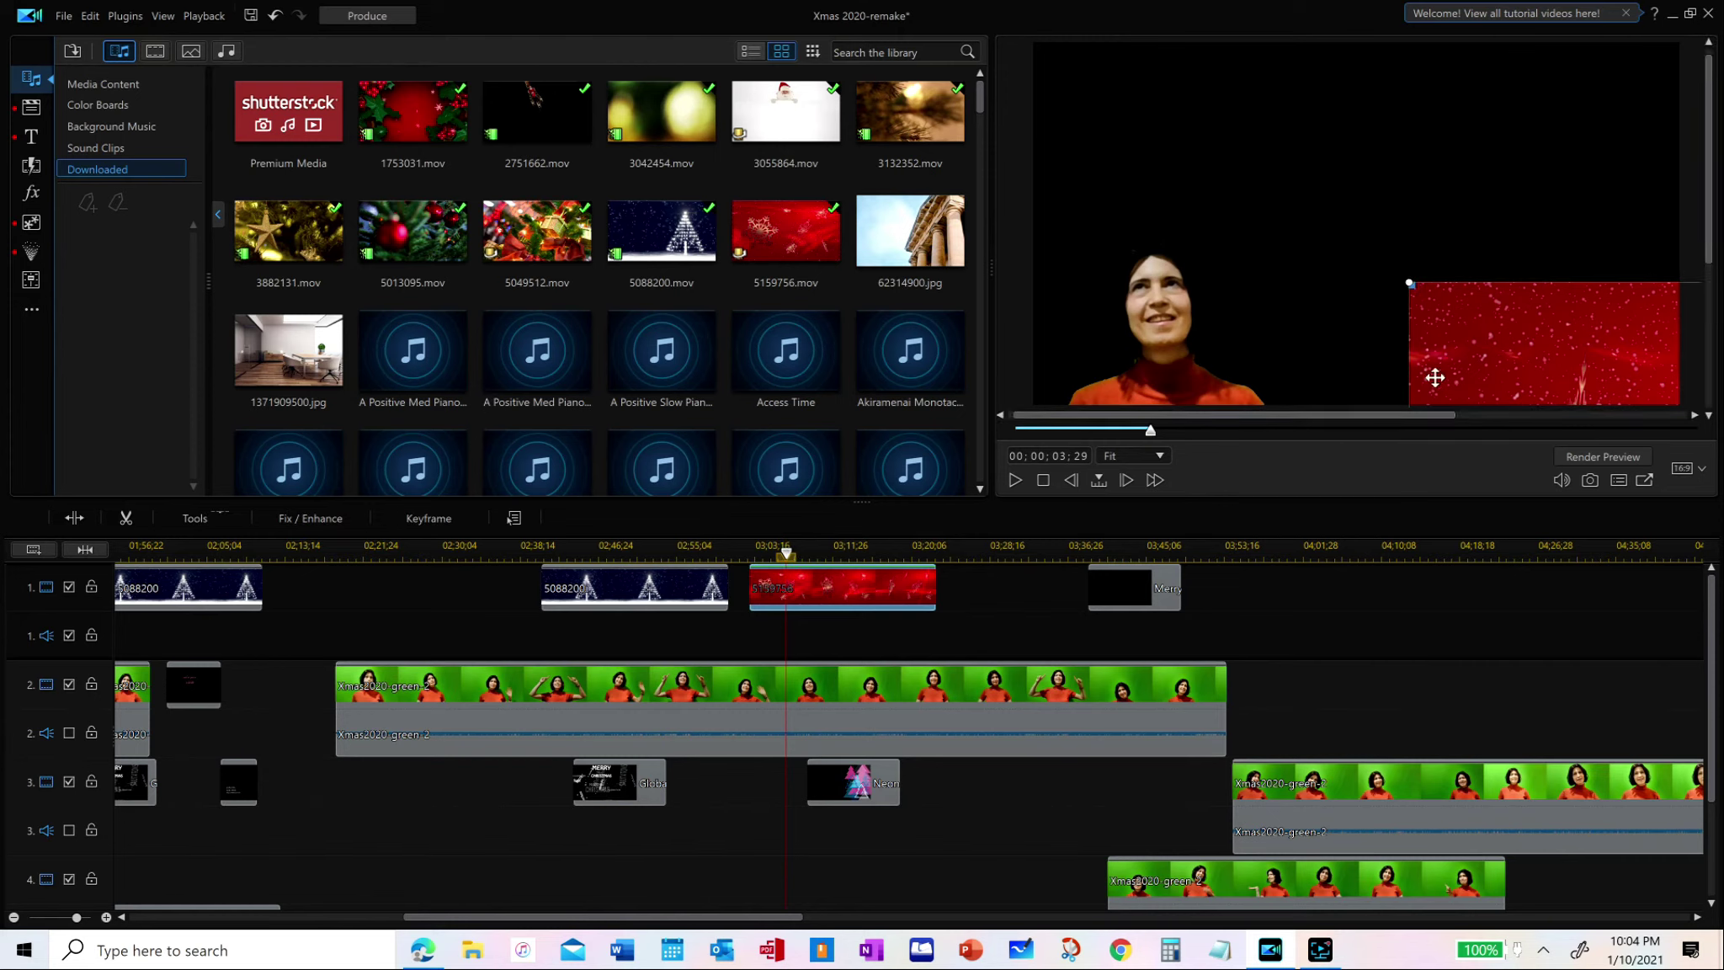
{"action": "left_click", "coordinate": [1077, 133]}
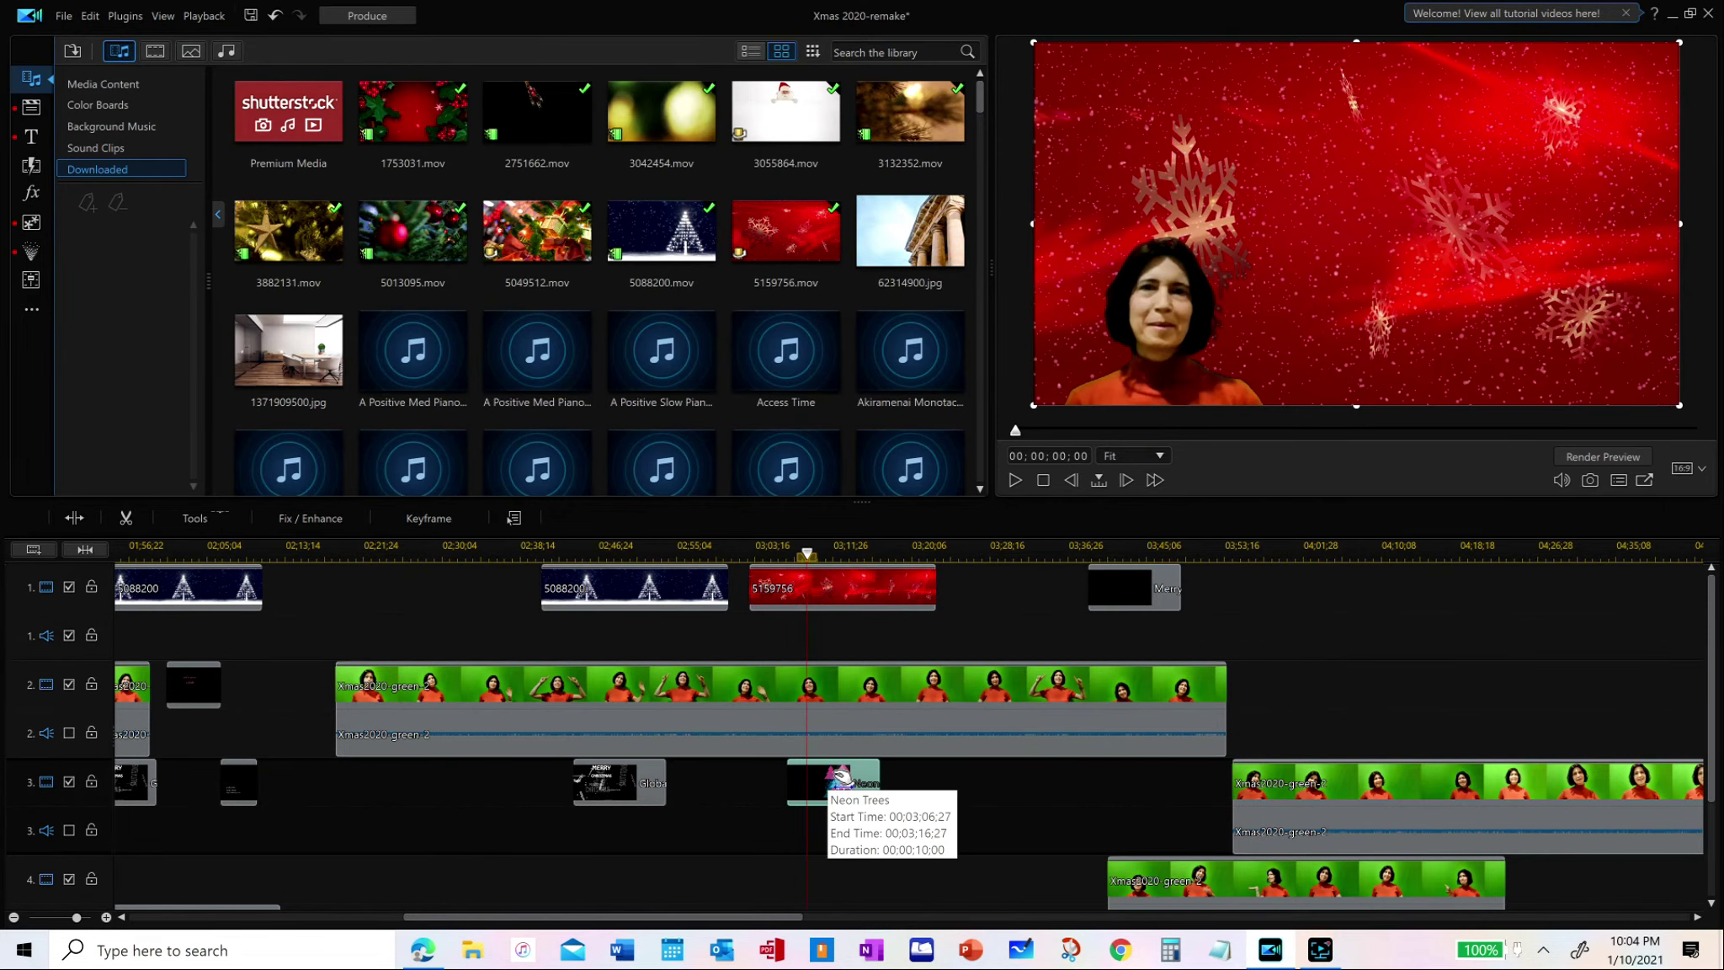
{"action": "left_click_drag", "start_coordinate": [835, 772], "coordinate": [815, 773]}
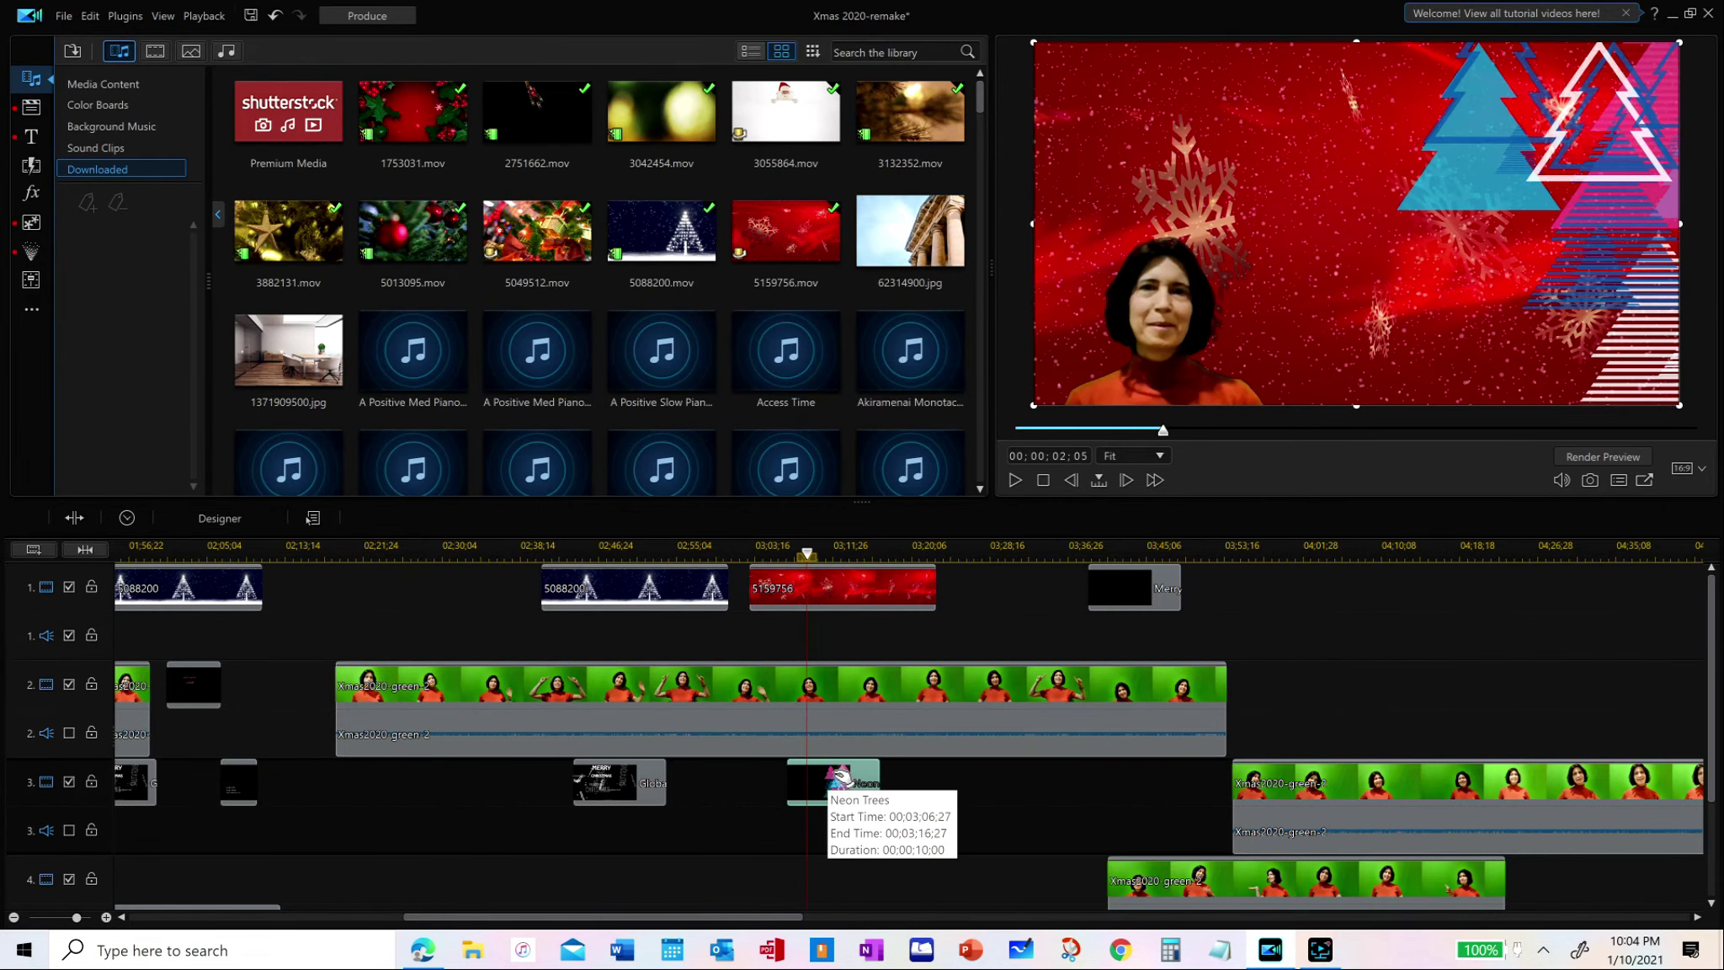
{"action": "left_click", "coordinate": [1016, 480]}
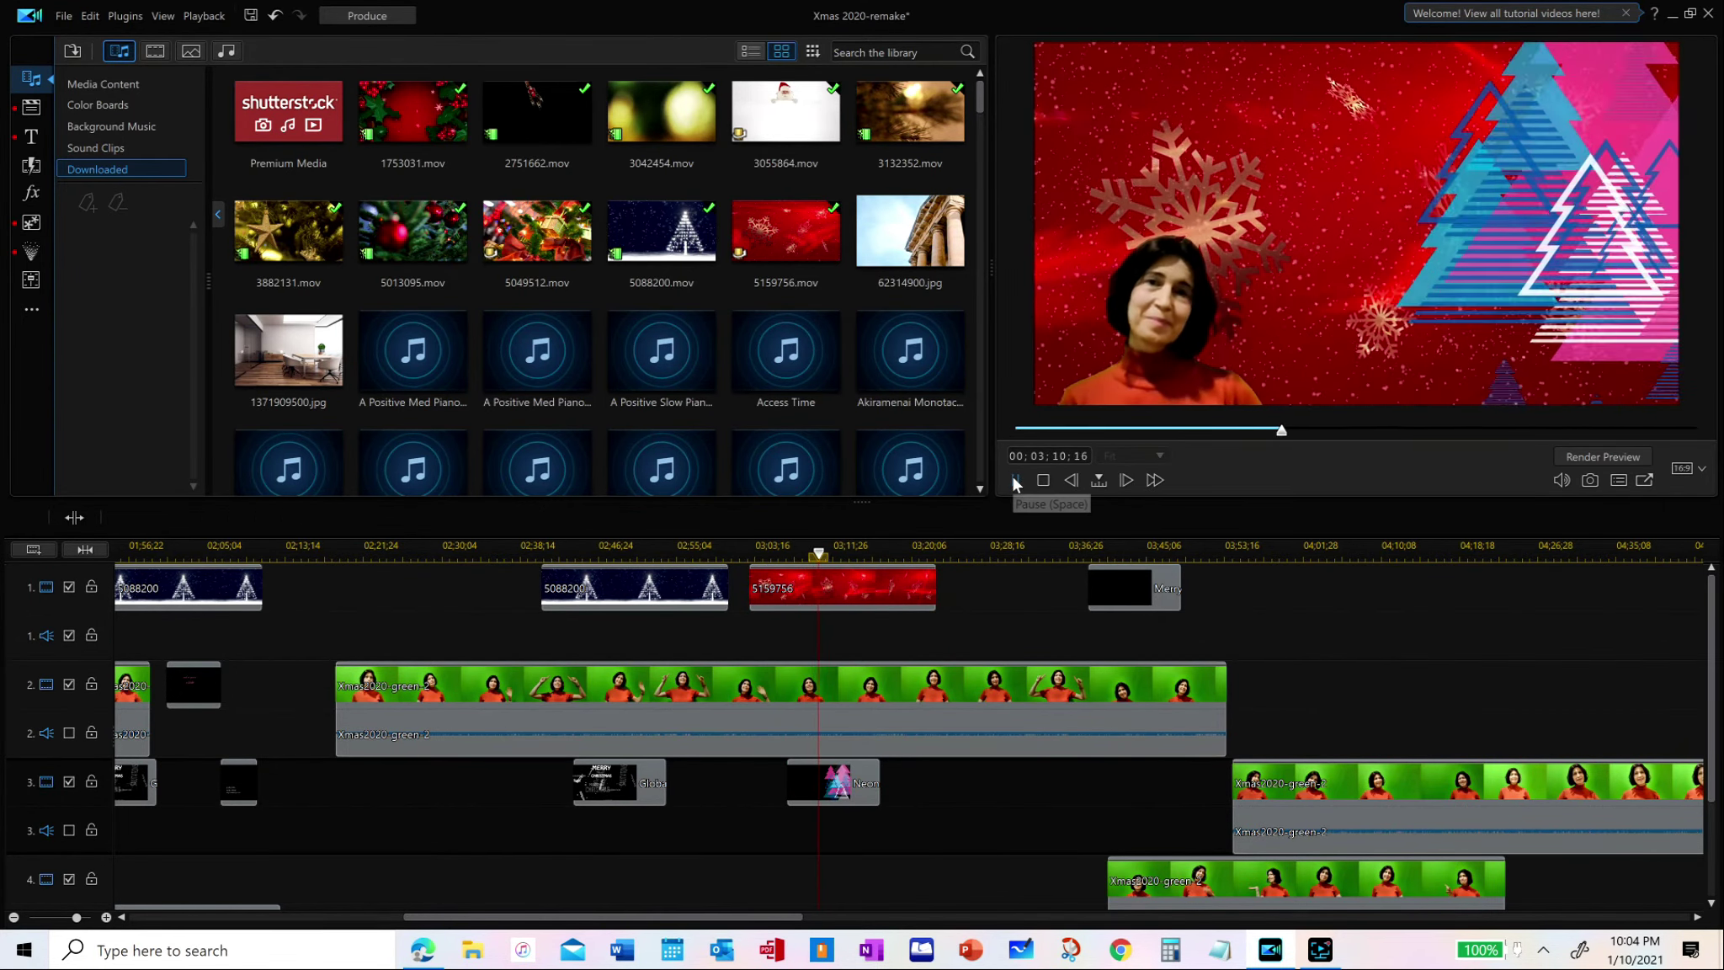
Check the multilingual Merry Christmas particle over the white tree scene on track 3 and copy it
{"action": "left_click", "coordinate": [616, 777]}
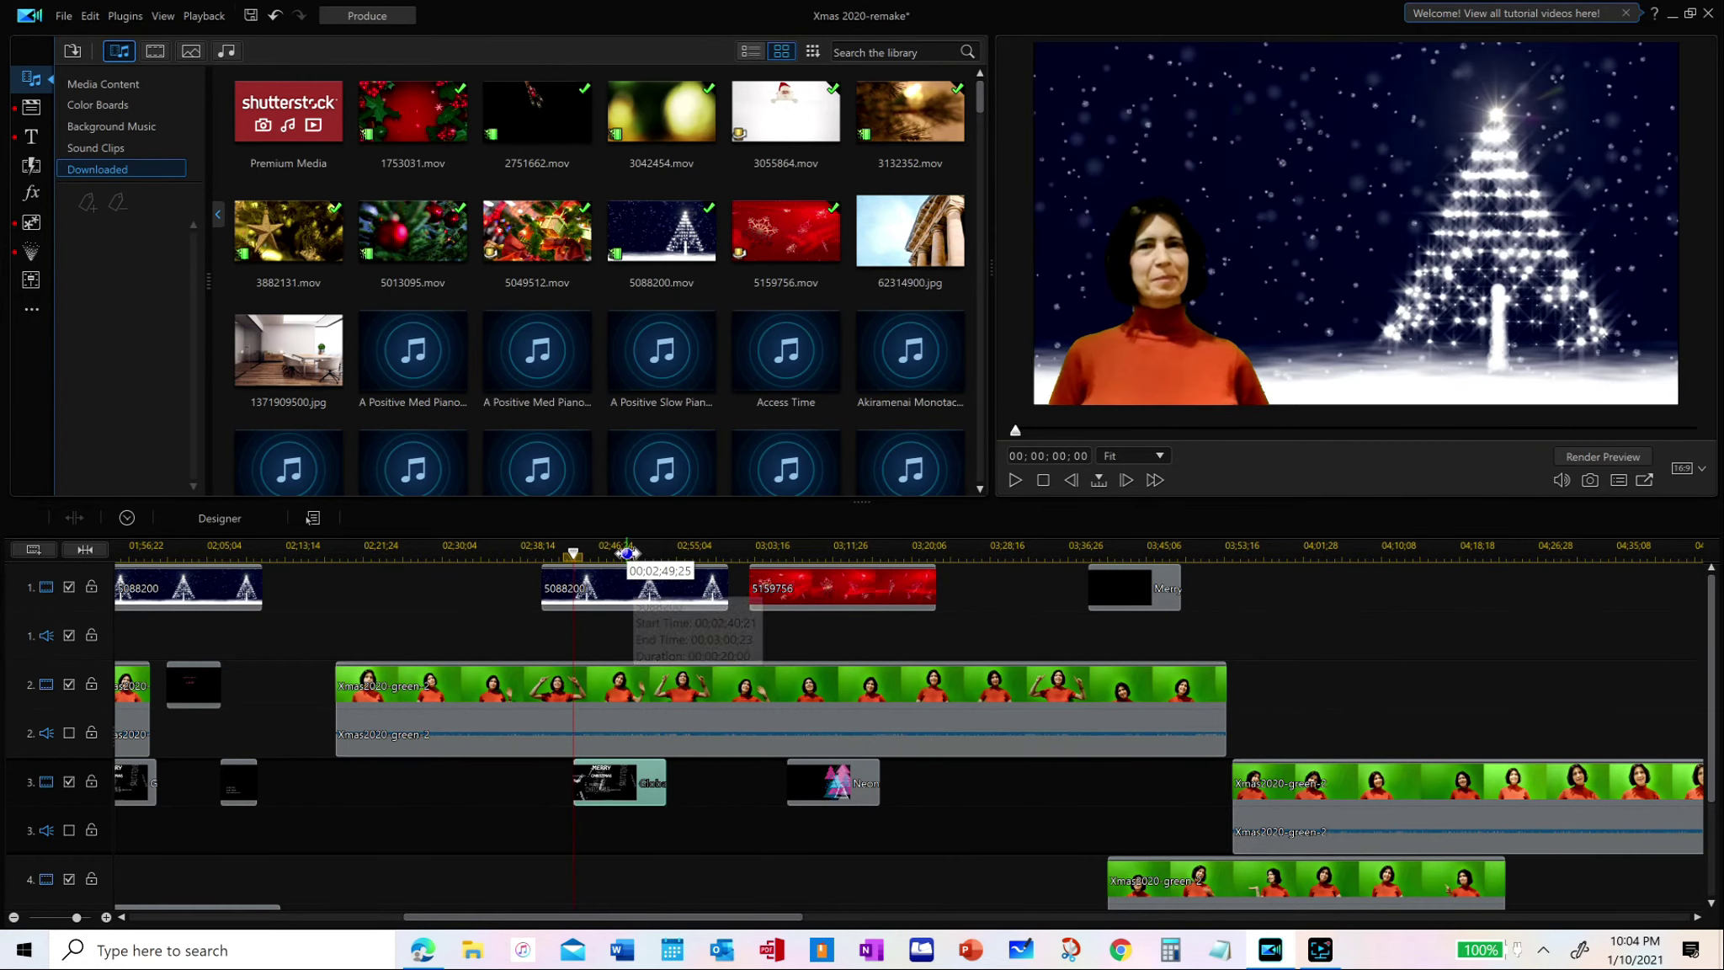
{"action": "left_click", "coordinate": [627, 554]}
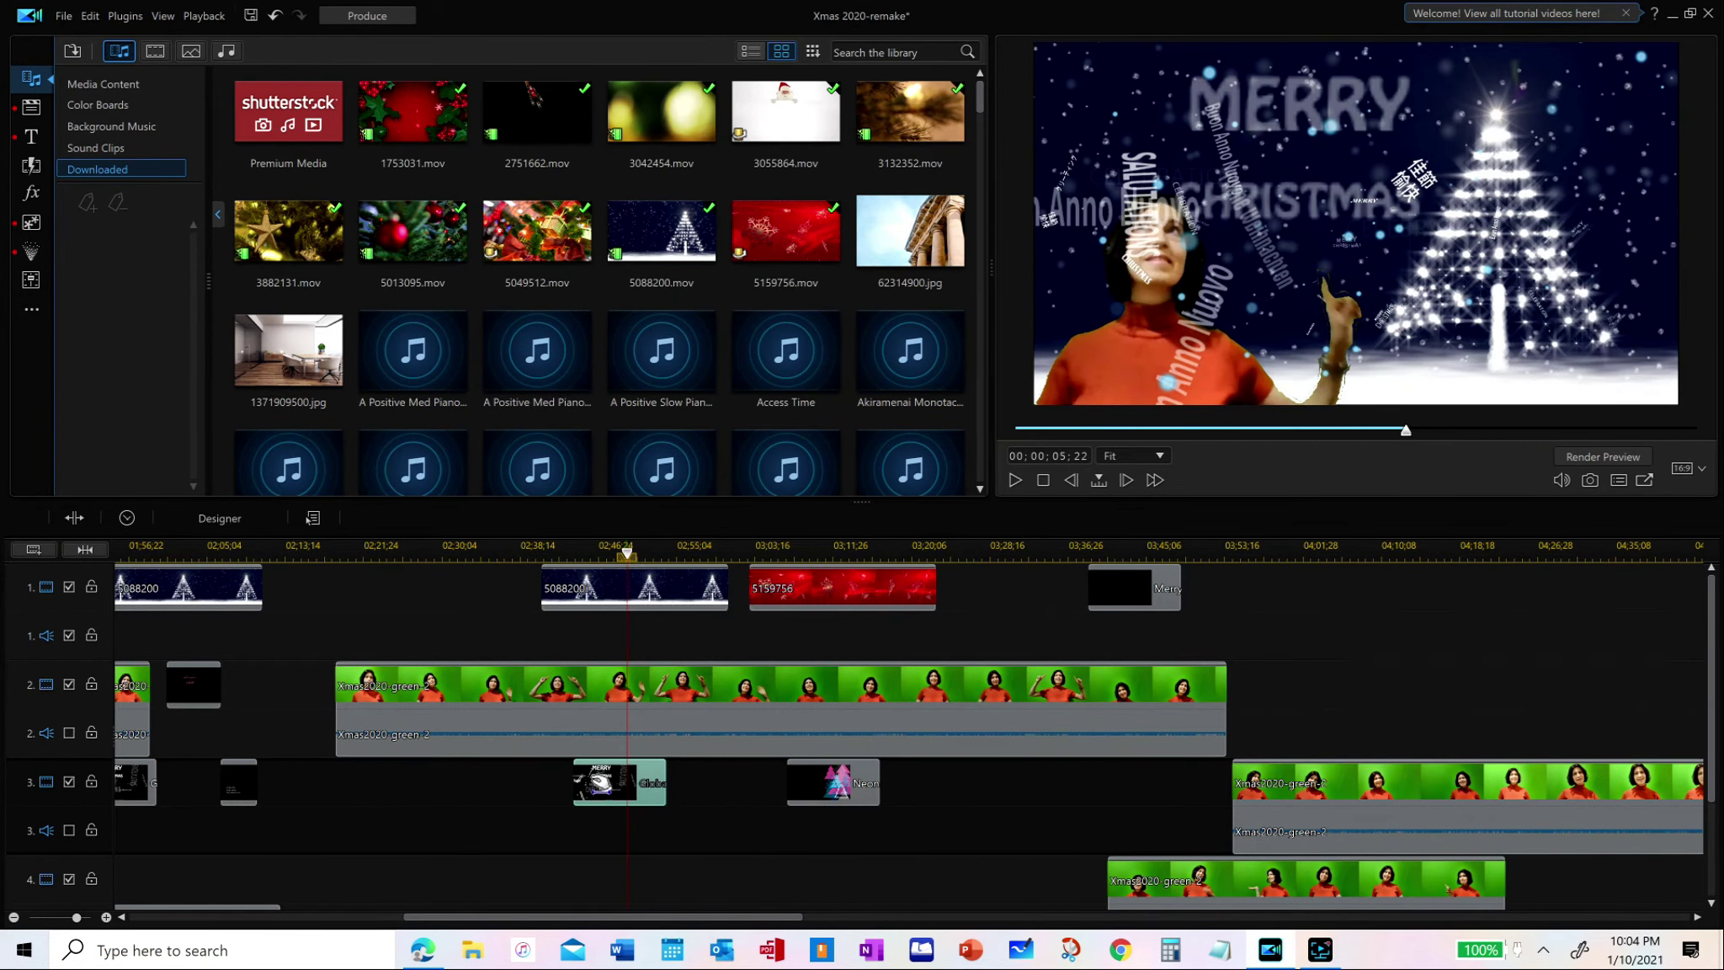
{"action": "right_click", "coordinate": [595, 786]}
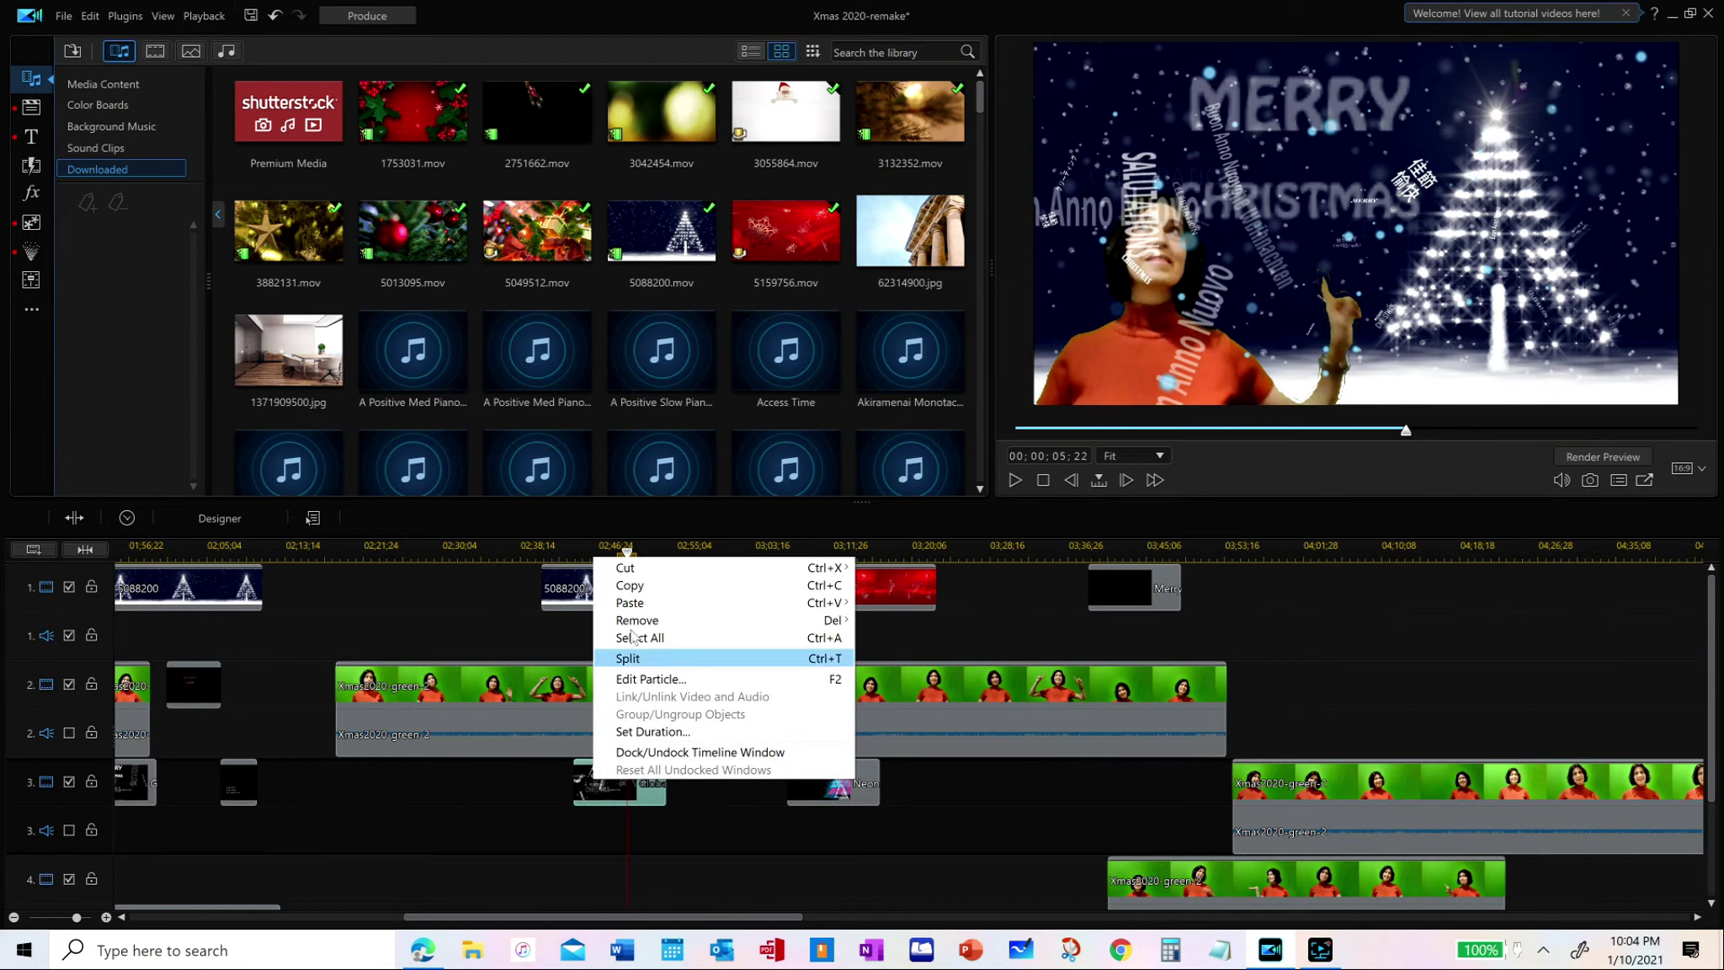
{"action": "left_click", "coordinate": [678, 591]}
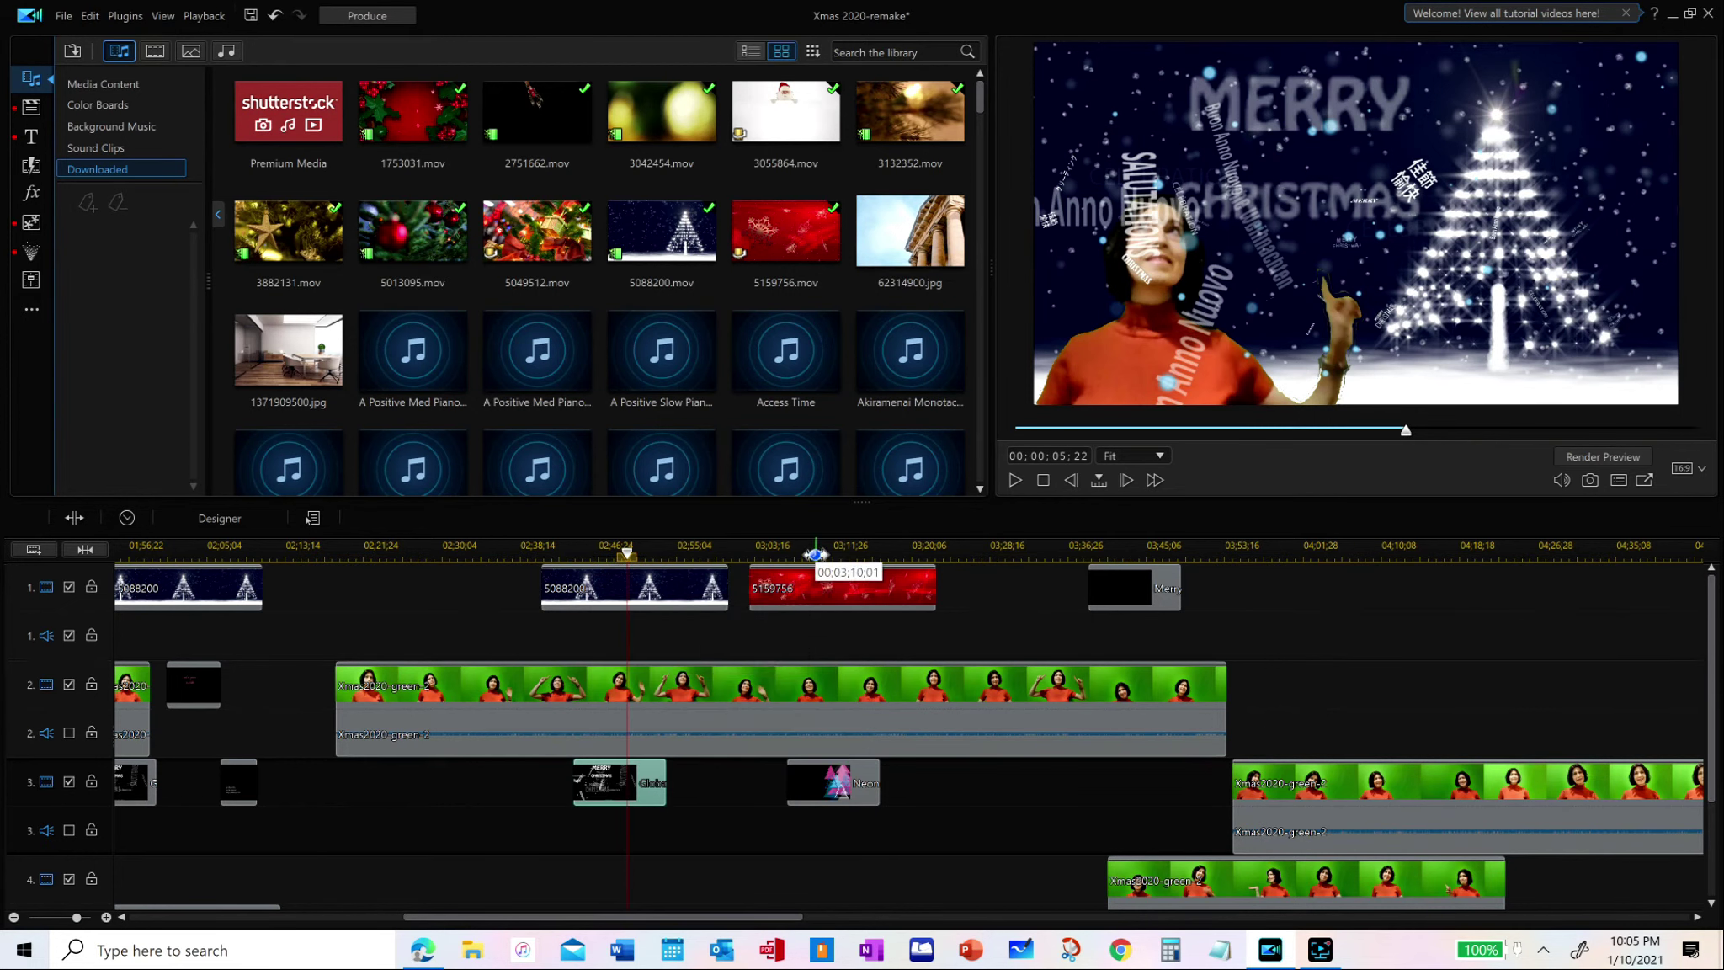
Paste the copied Merry Christmas particle onto track 4 at 00:03:09:27 with Paste and Overwrite, and preview it over the snowflake scene
{"action": "left_click", "coordinate": [814, 552]}
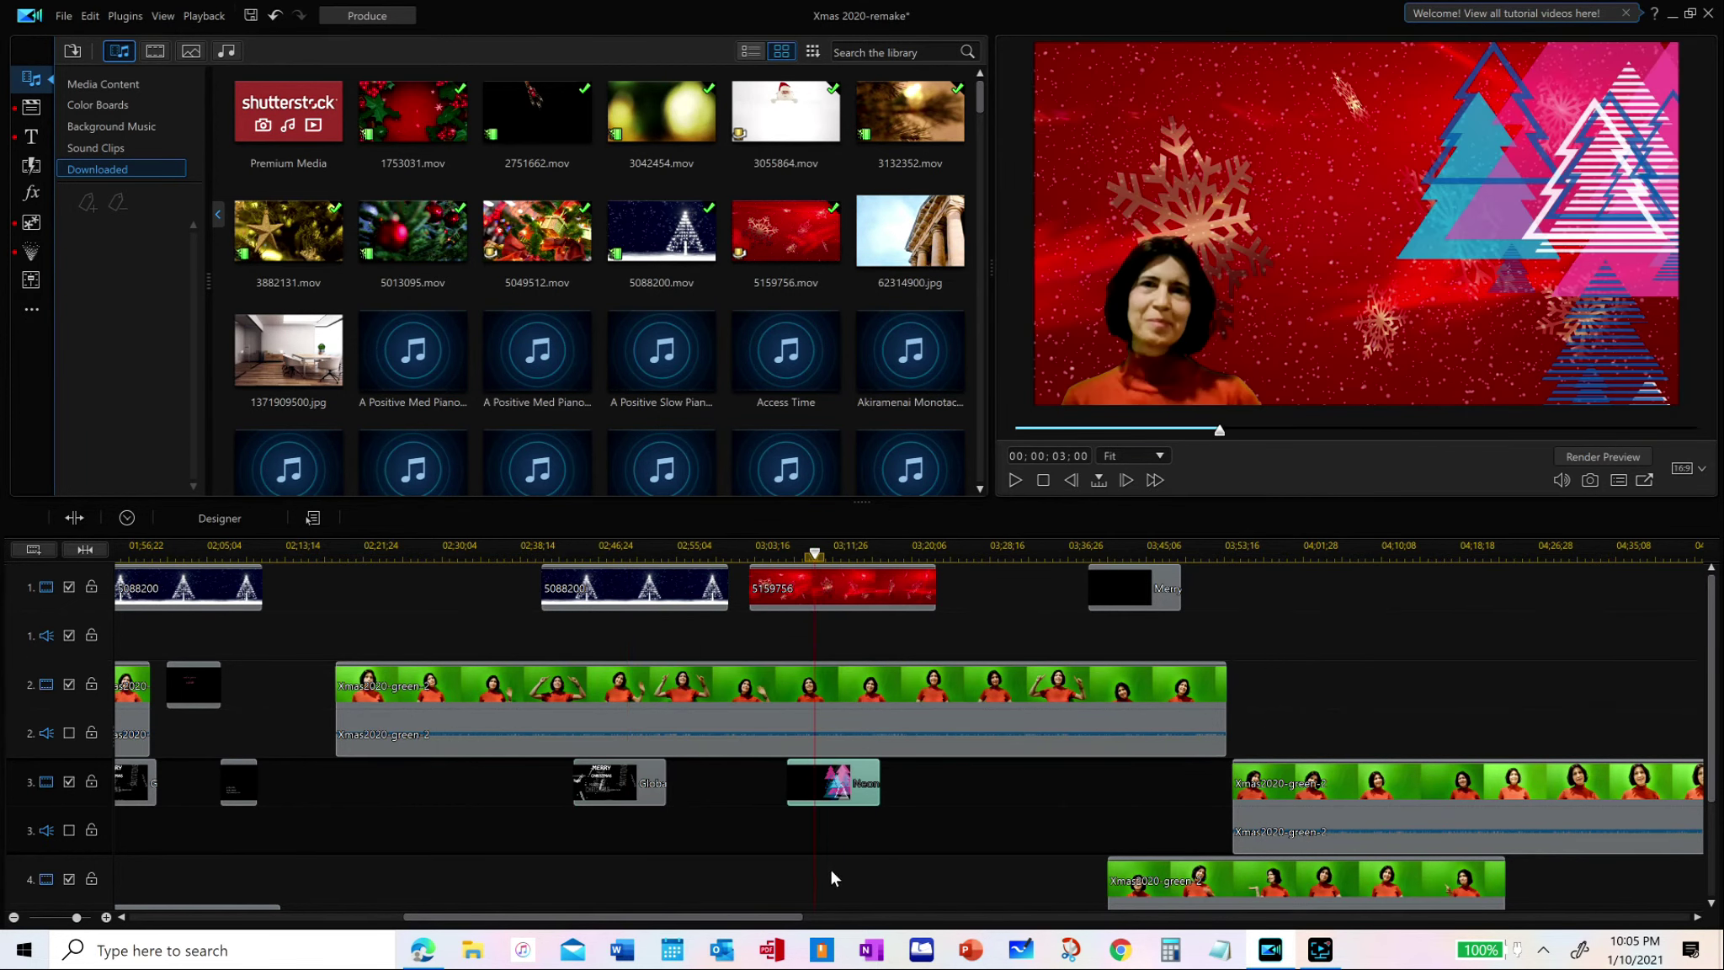
{"action": "scroll", "coordinate": [830, 869], "scroll_direction": "down", "scroll_amount": 1}
{"action": "scroll", "coordinate": [830, 869], "scroll_direction": "down", "scroll_amount": 1}
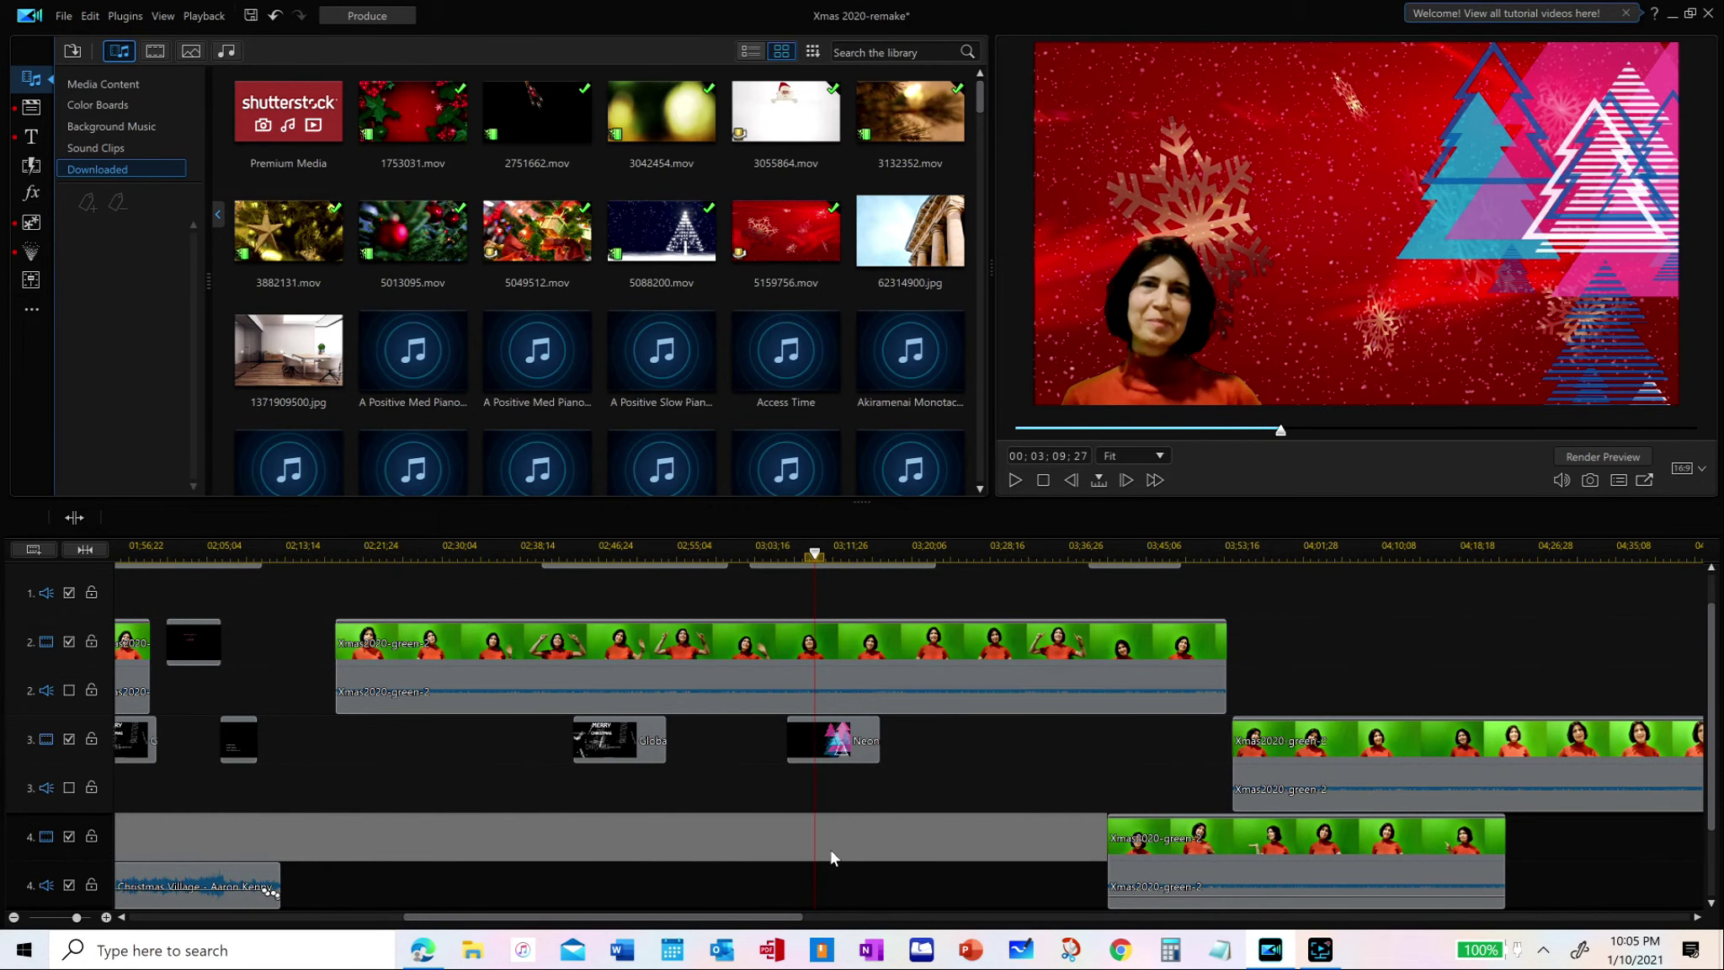
{"action": "right_click", "coordinate": [833, 839]}
{"action": "mouse_move", "coordinate": [909, 501]}
{"action": "left_click", "coordinate": [763, 499]}
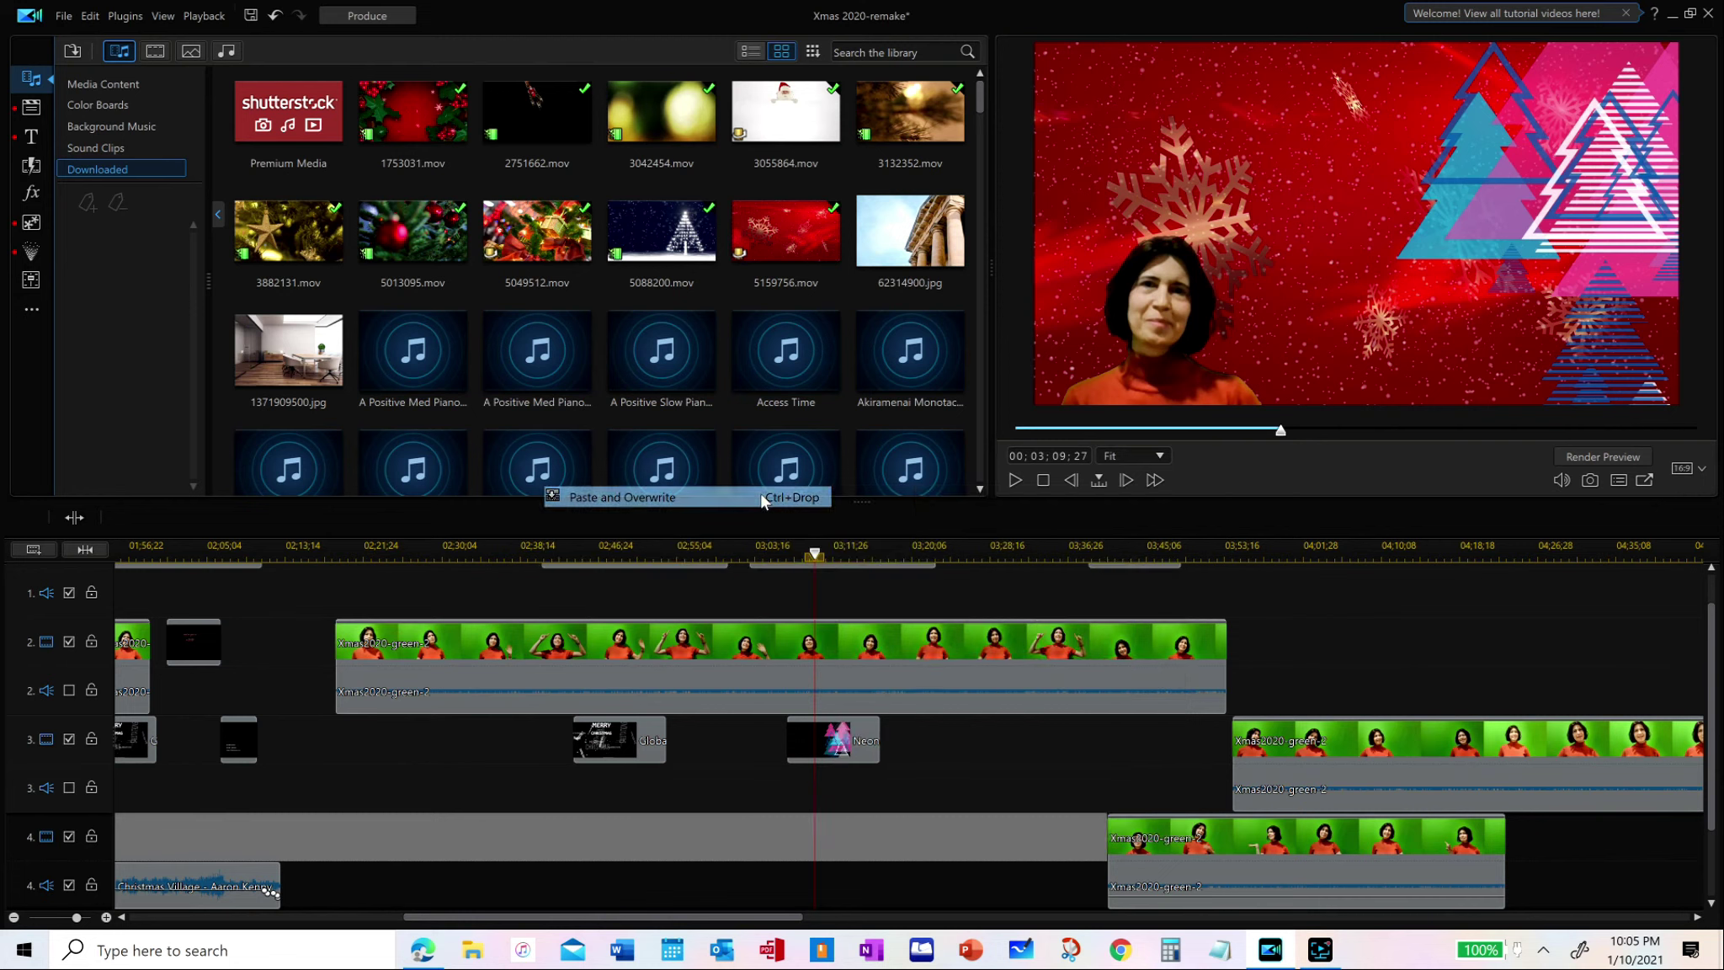
{"action": "left_click", "coordinate": [1013, 481]}
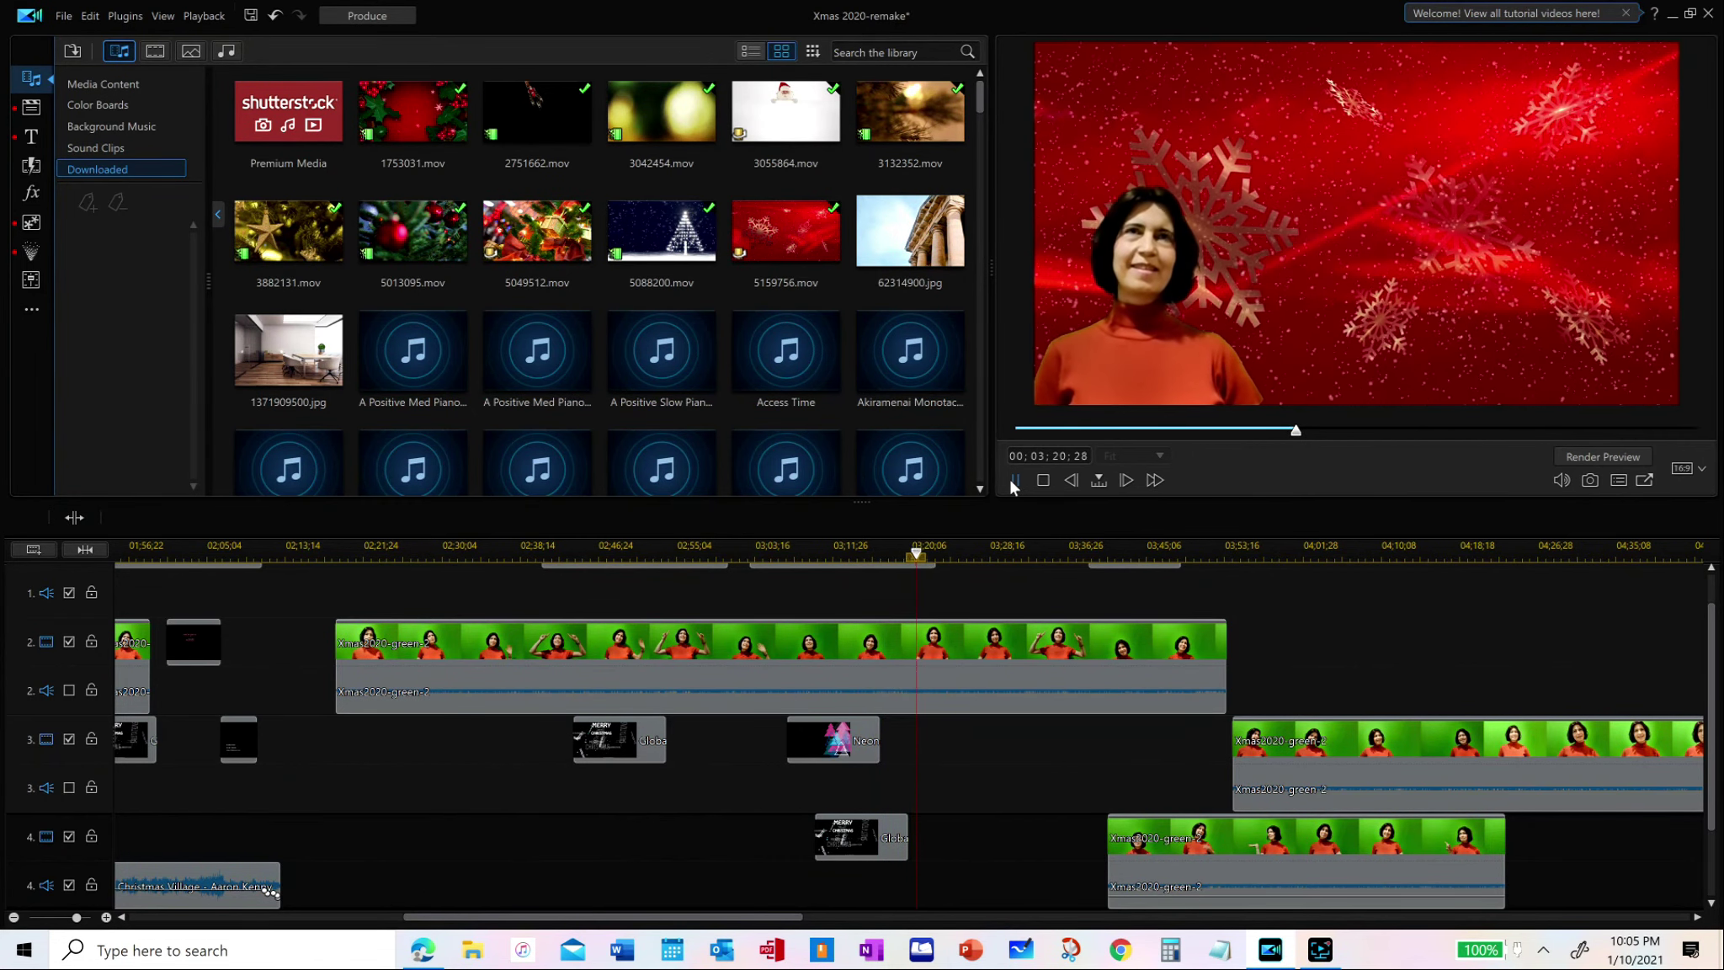
Pause the preview and examine the Christmas Village music clips and the overlap between them on audio track 4
{"action": "left_click", "coordinate": [1015, 480]}
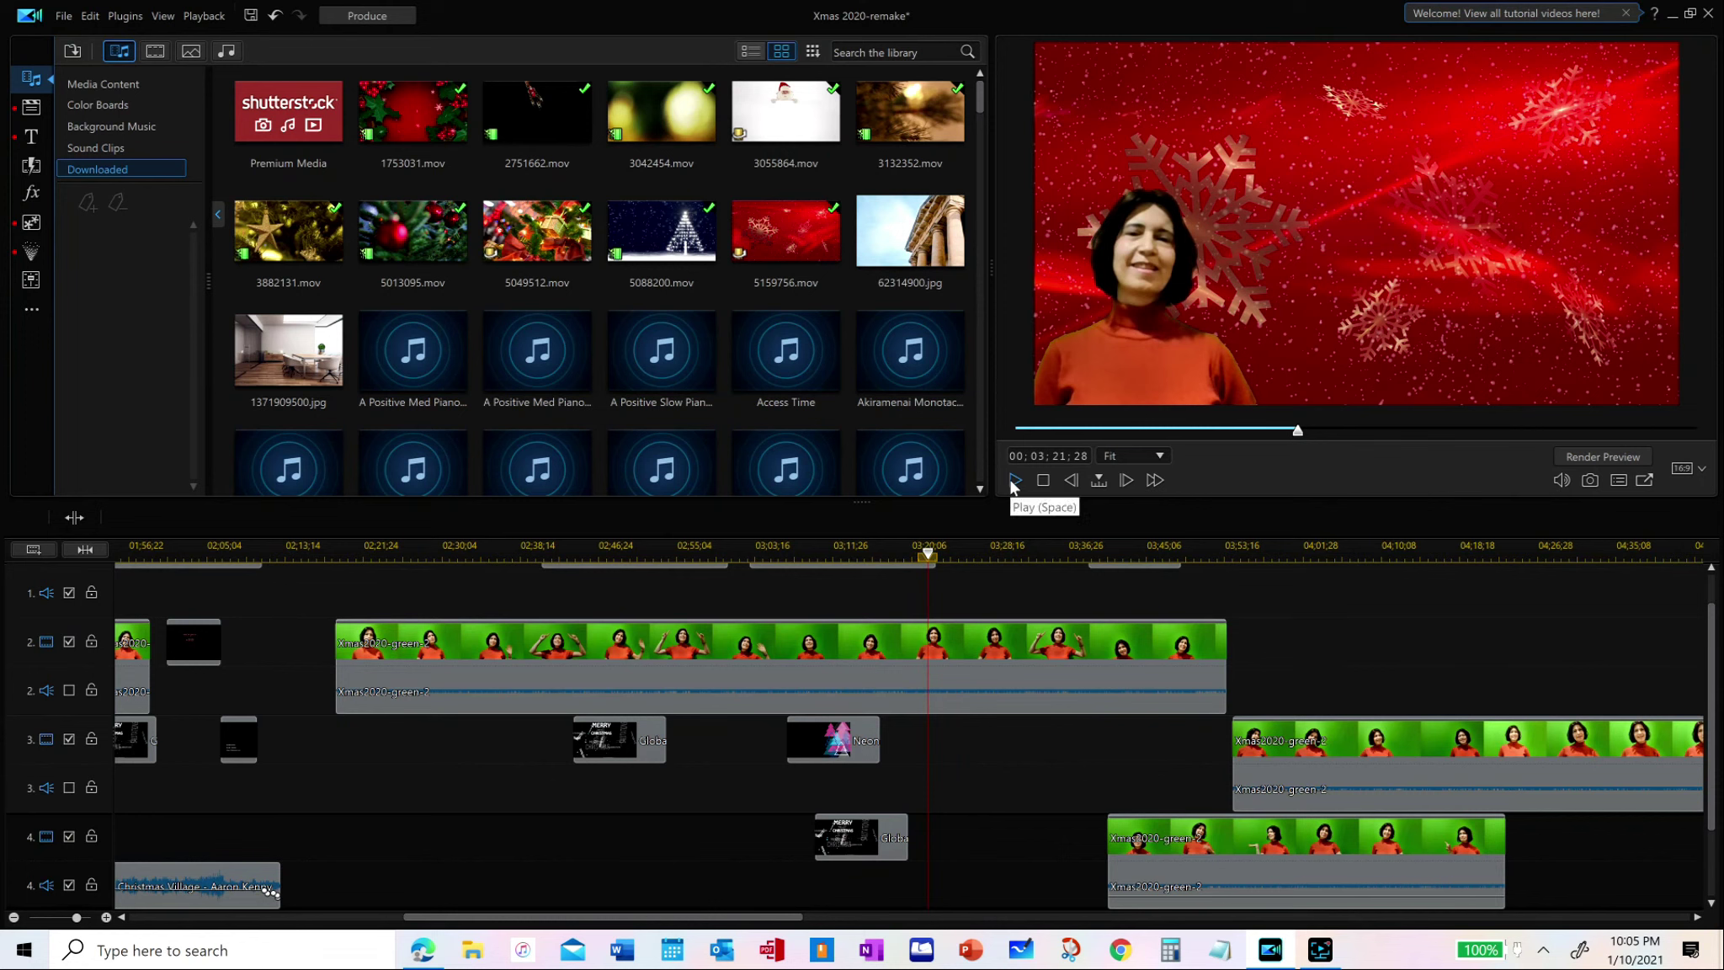
{"action": "left_click_drag", "start_coordinate": [765, 919], "coordinate": [697, 923]}
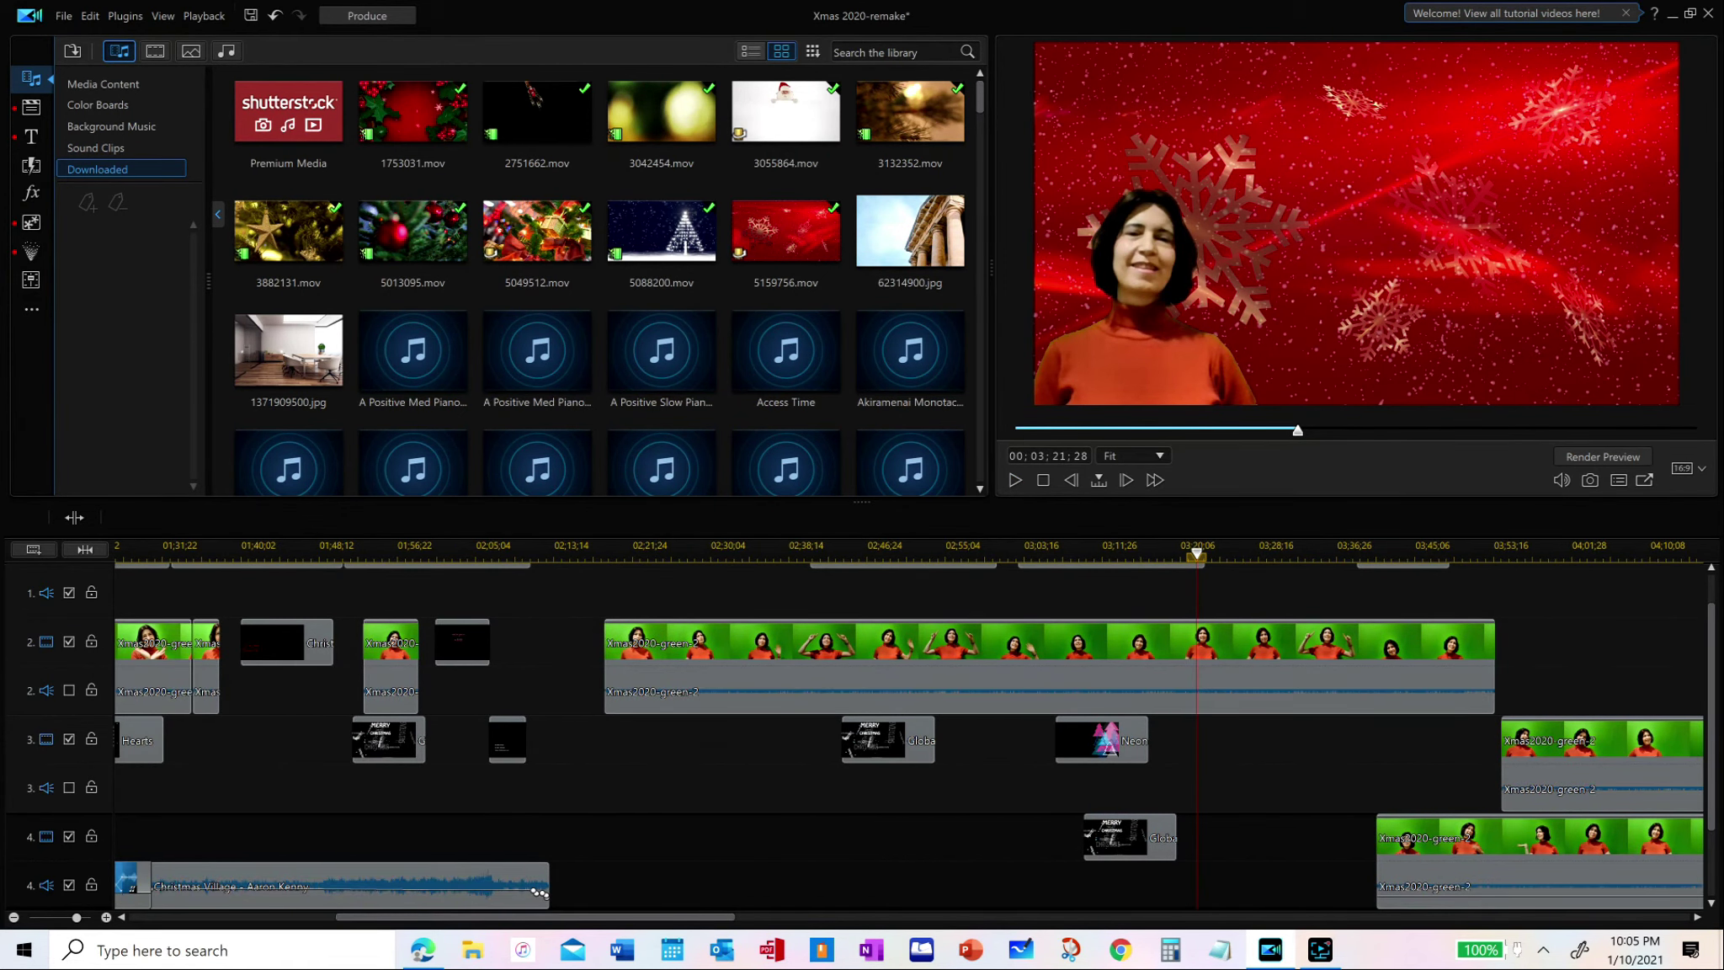
{"action": "left_click", "coordinate": [129, 83]}
{"action": "left_click", "coordinate": [413, 94]}
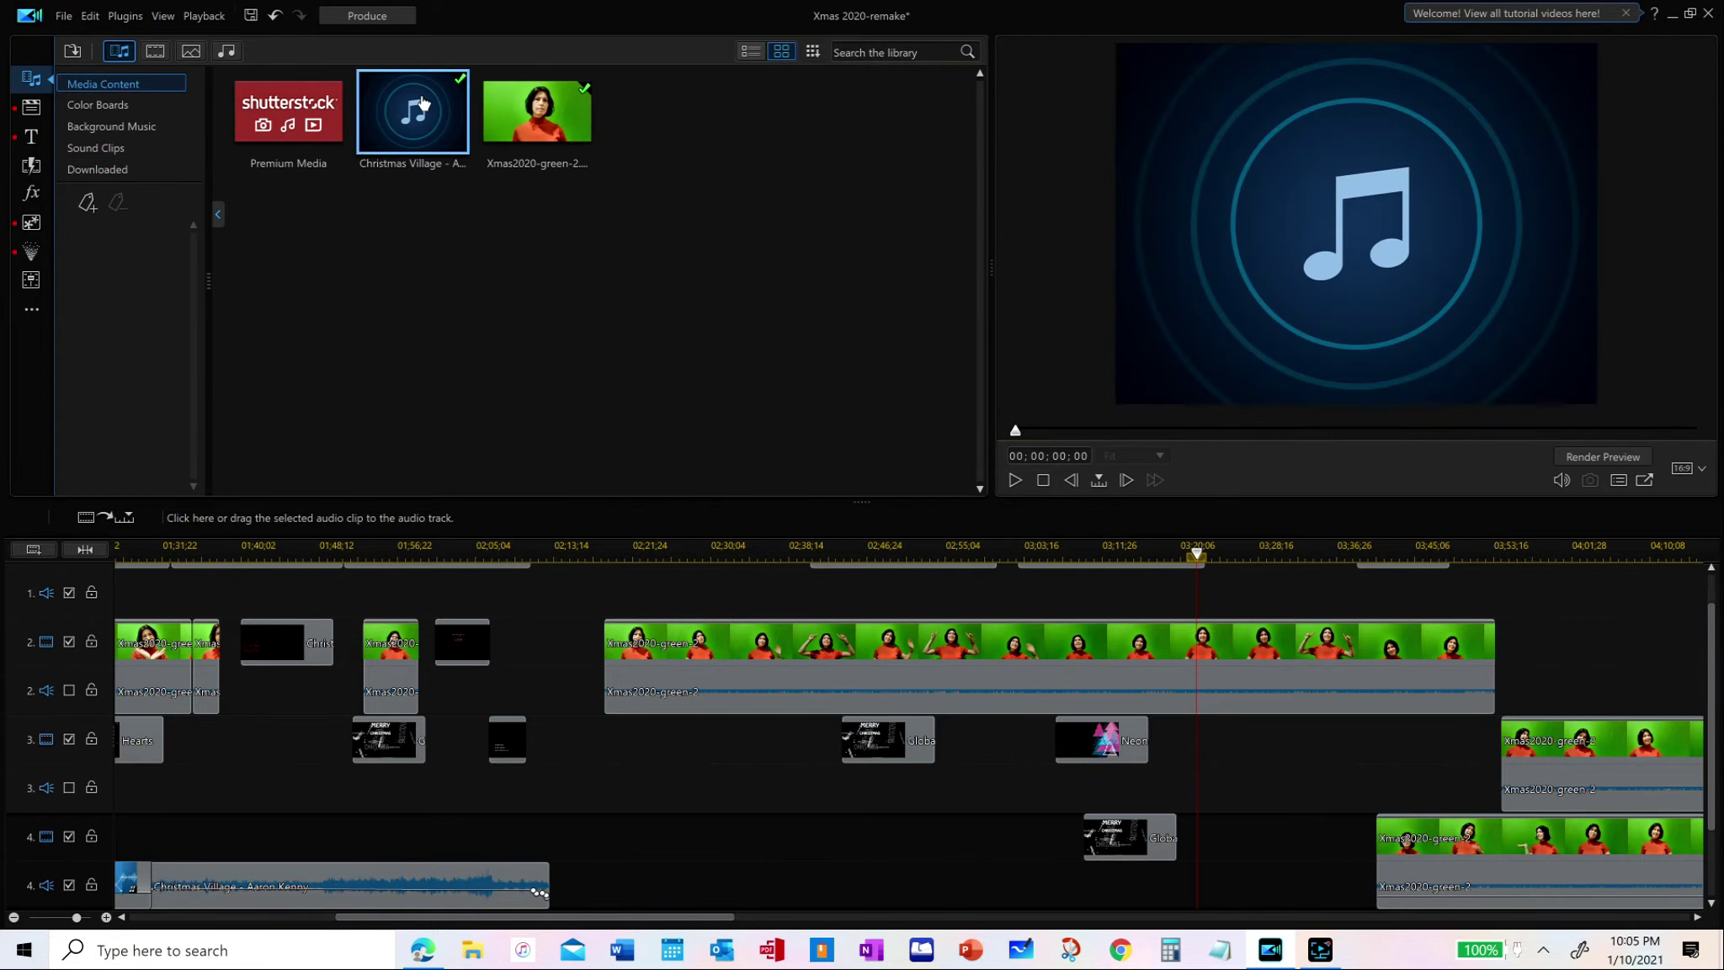
{"action": "scroll", "coordinate": [744, 890], "scroll_direction": "down", "scroll_amount": 2}
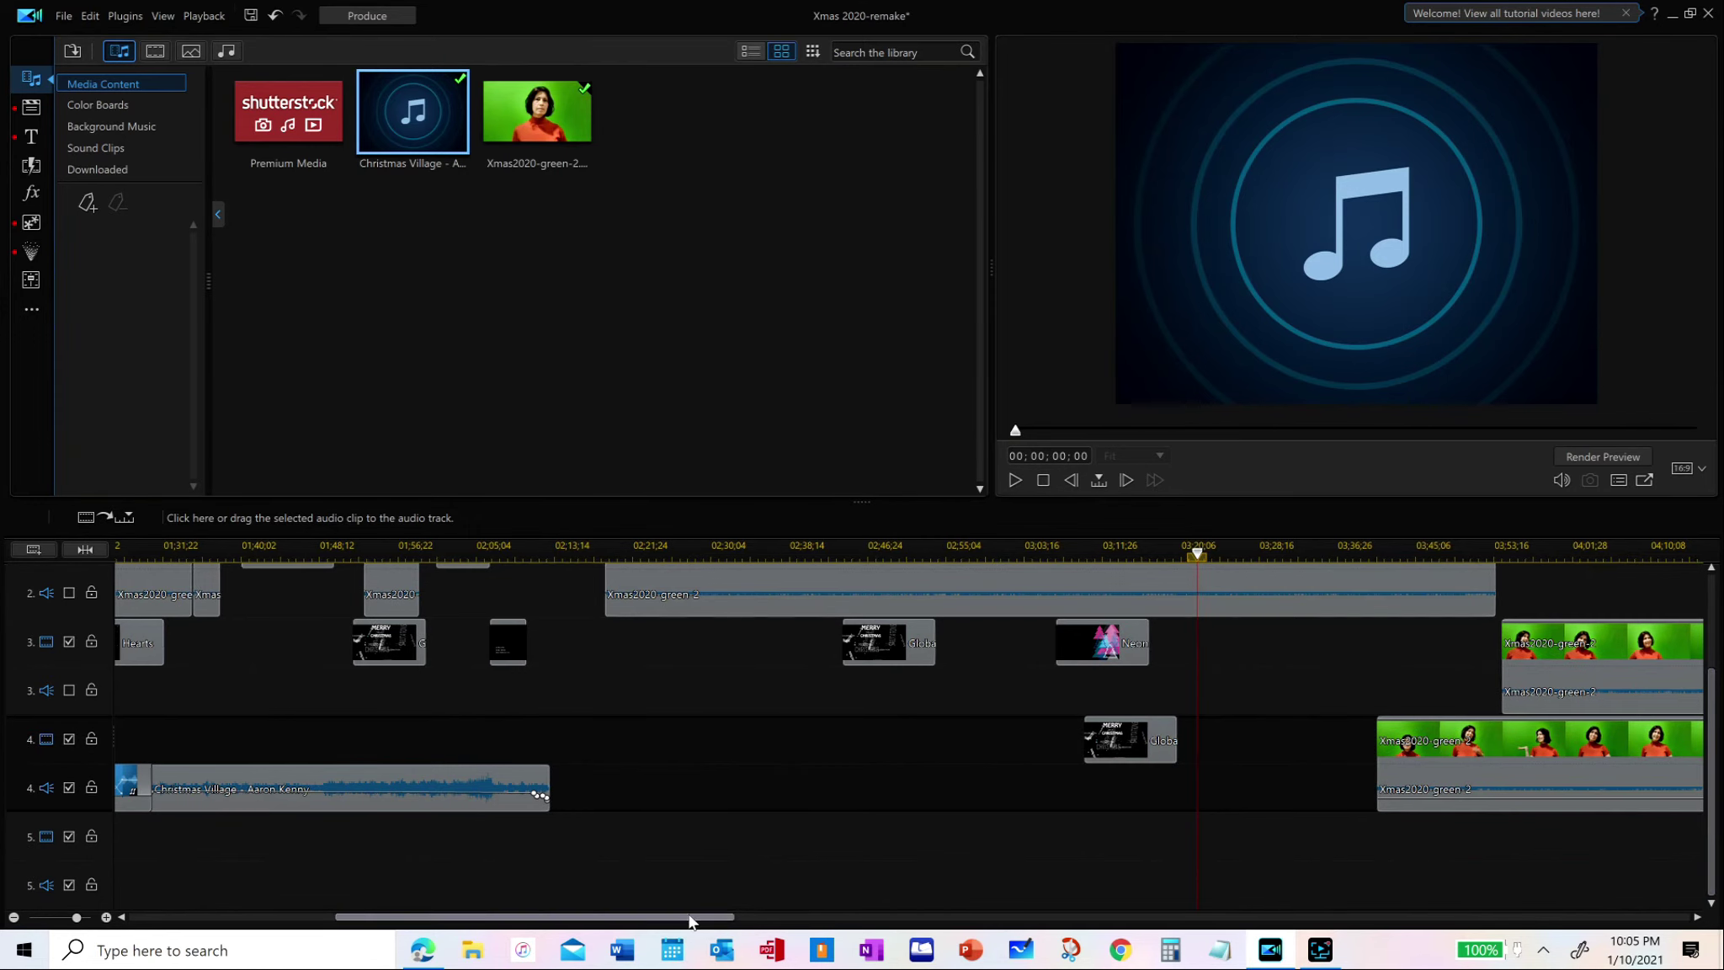
{"action": "left_click_drag", "start_coordinate": [700, 915], "coordinate": [404, 922]}
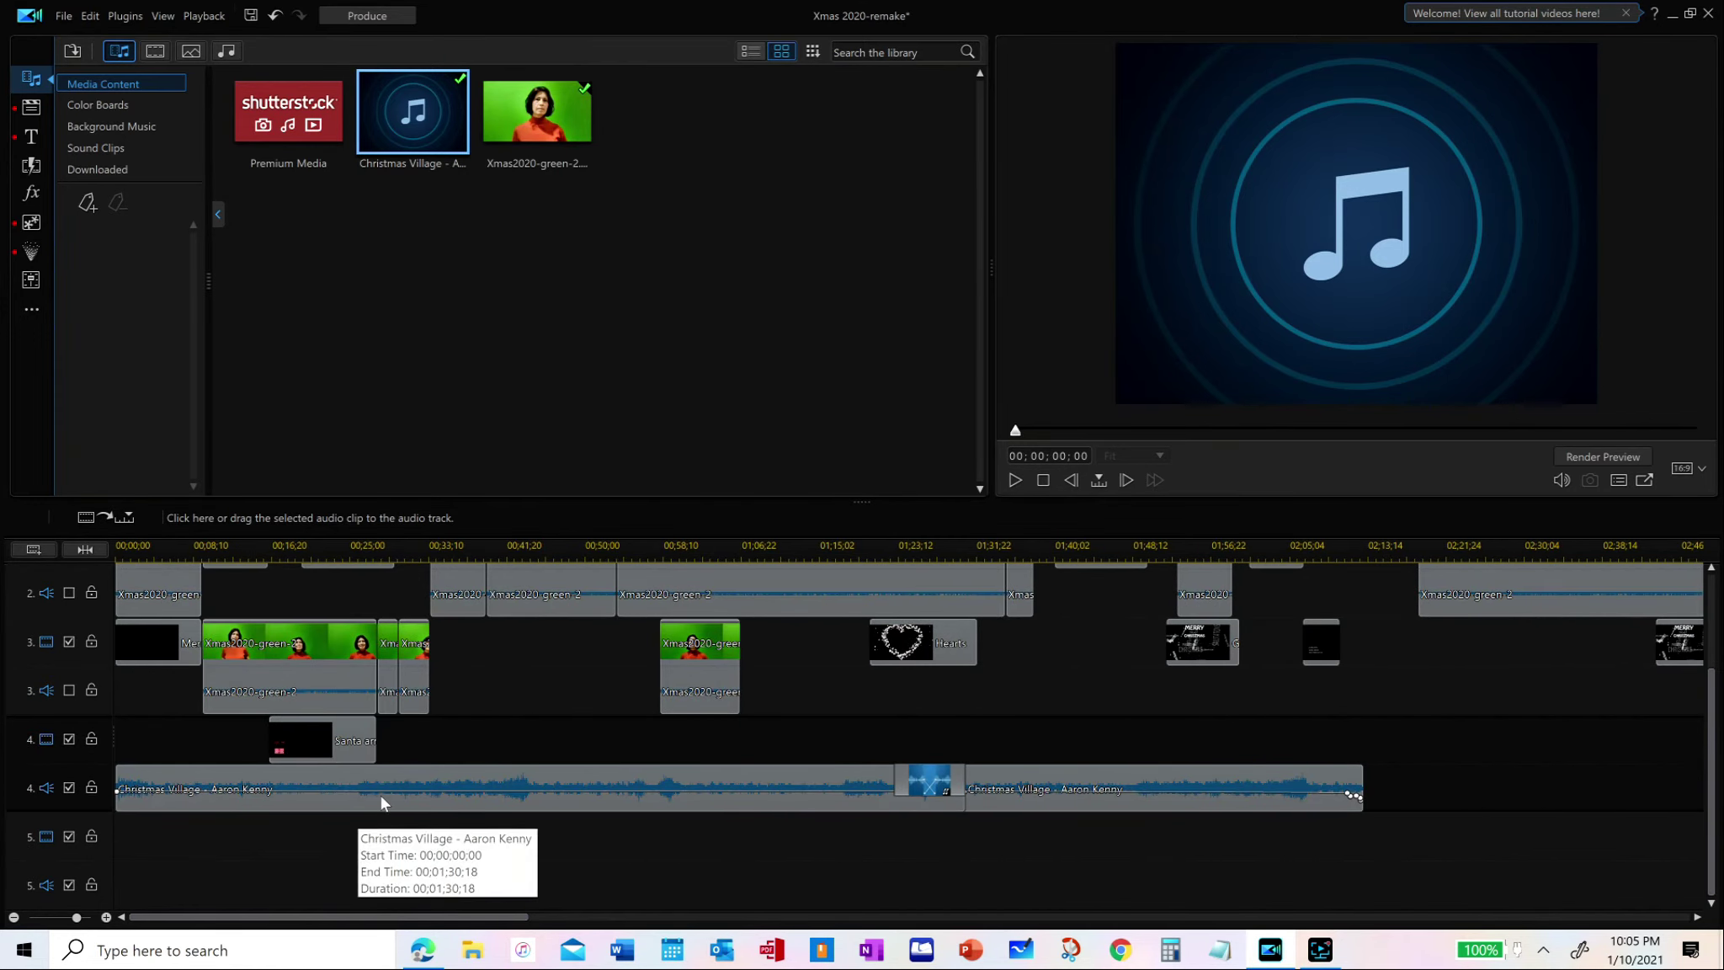
{"action": "left_click", "coordinate": [380, 796]}
{"action": "left_click", "coordinate": [1002, 771]}
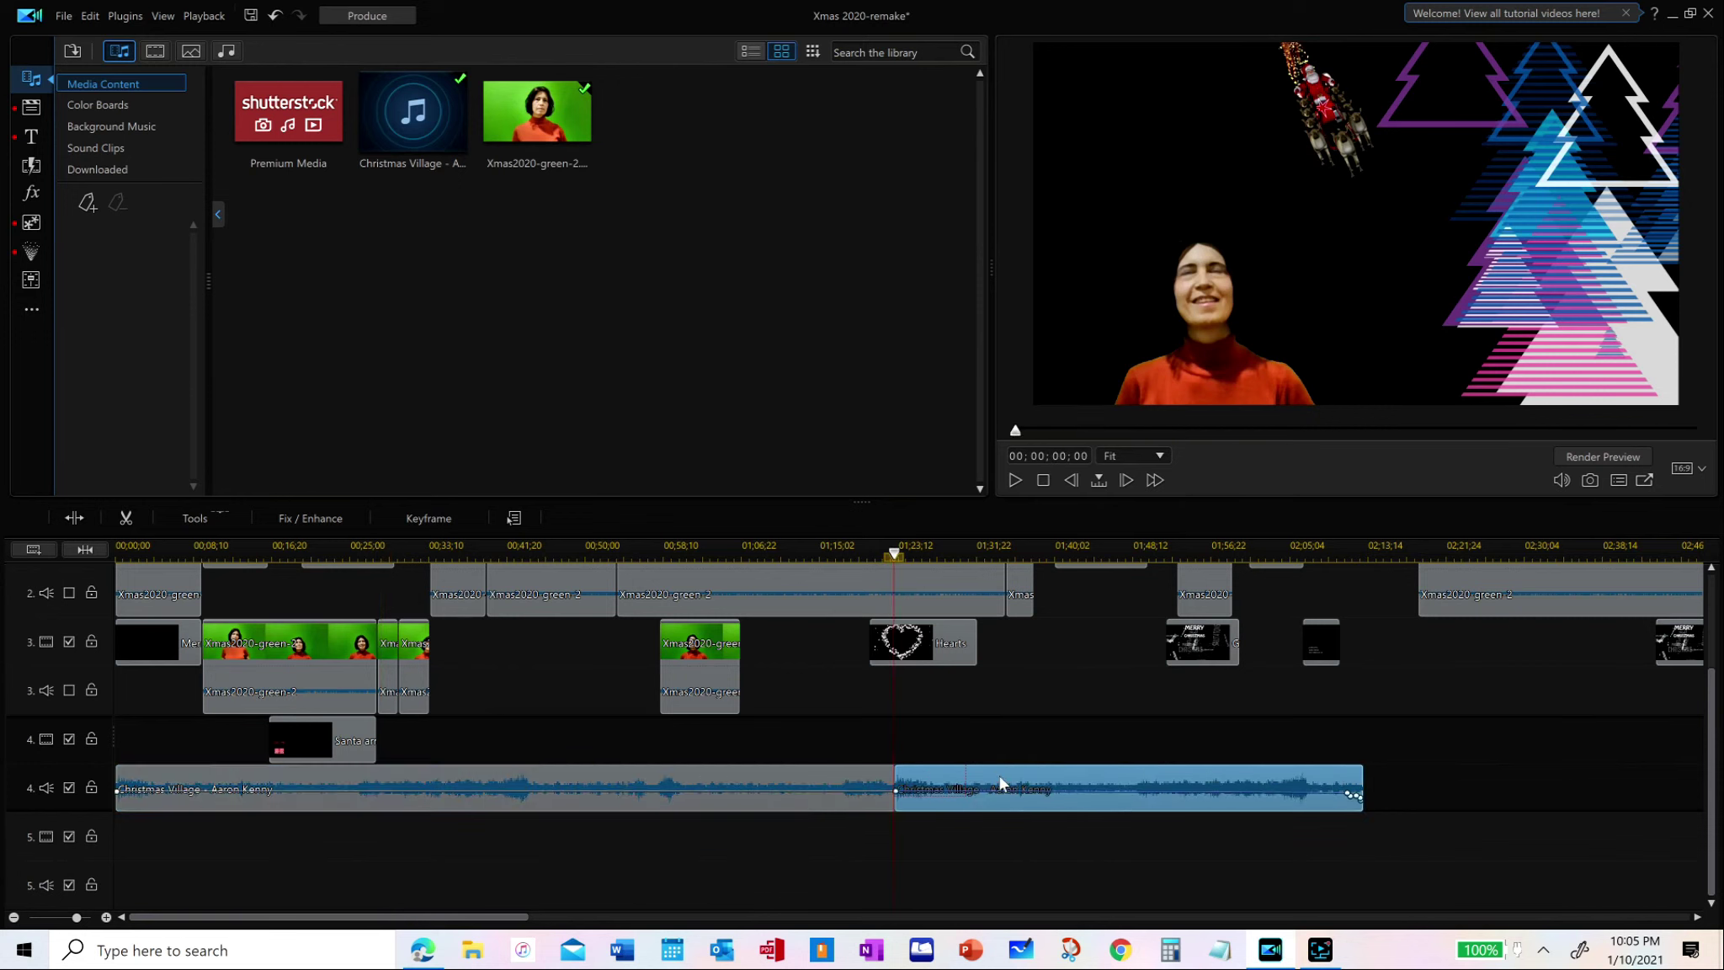
{"action": "left_click", "coordinate": [828, 774]}
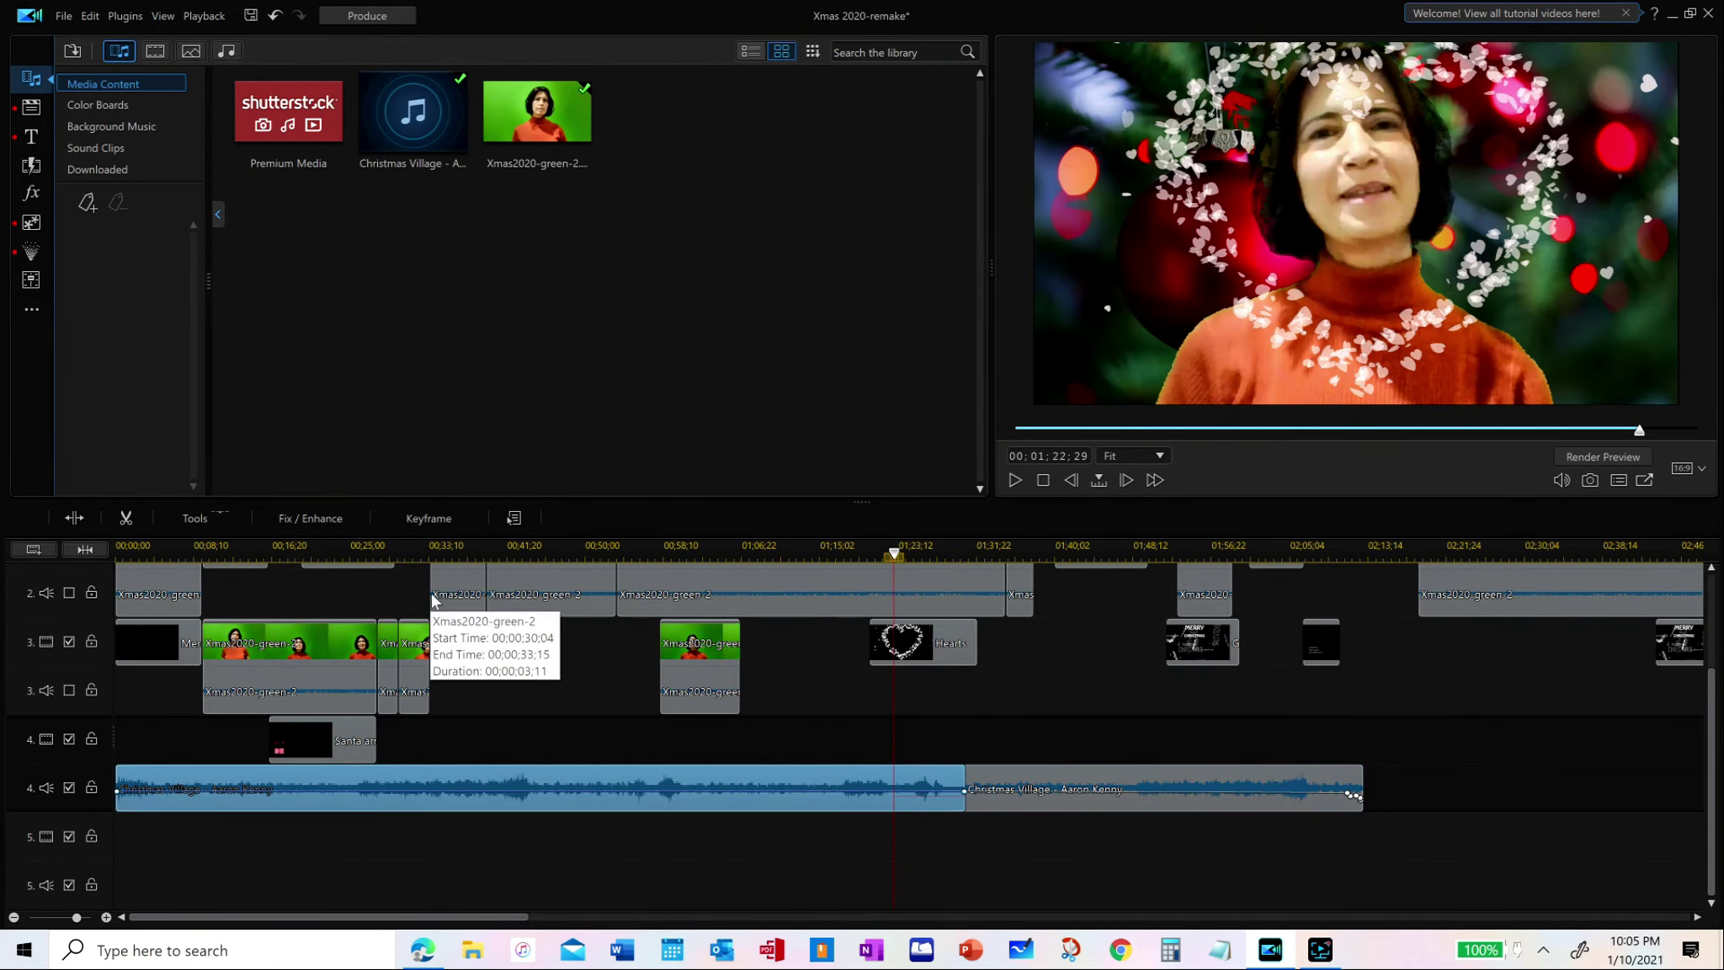
Enable the audio of track 2 and disable it again
{"action": "scroll", "coordinate": [1717, 587], "scroll_direction": "up", "scroll_amount": 3}
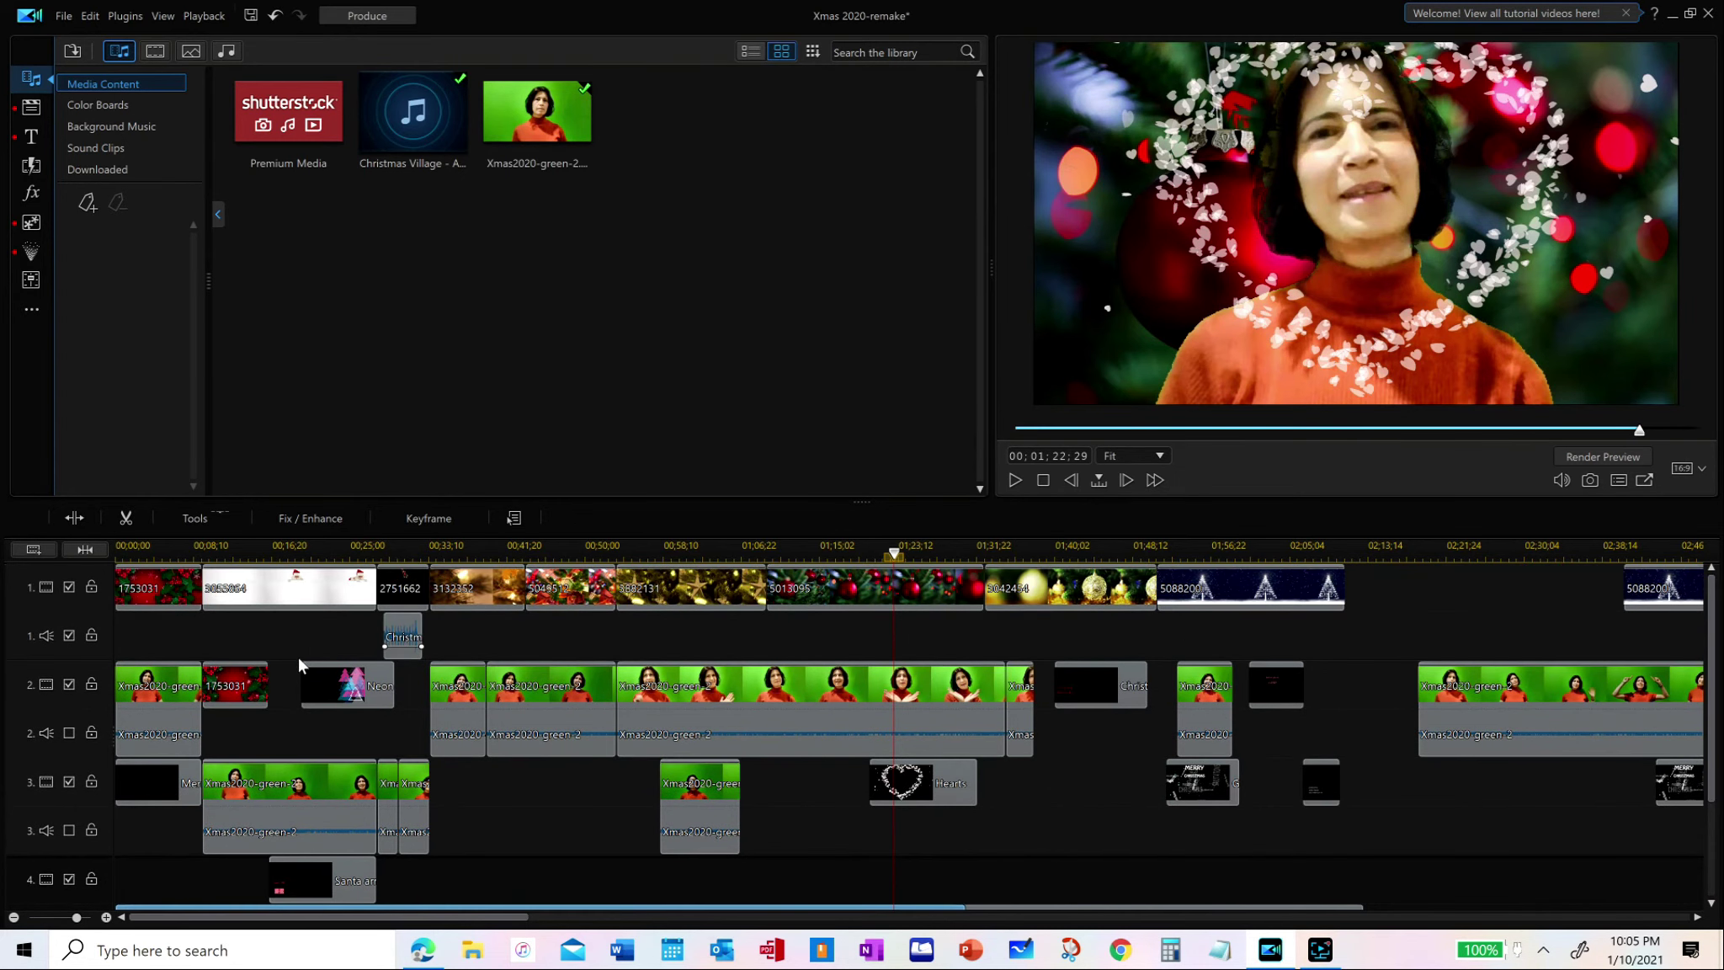
{"action": "left_click", "coordinate": [69, 733]}
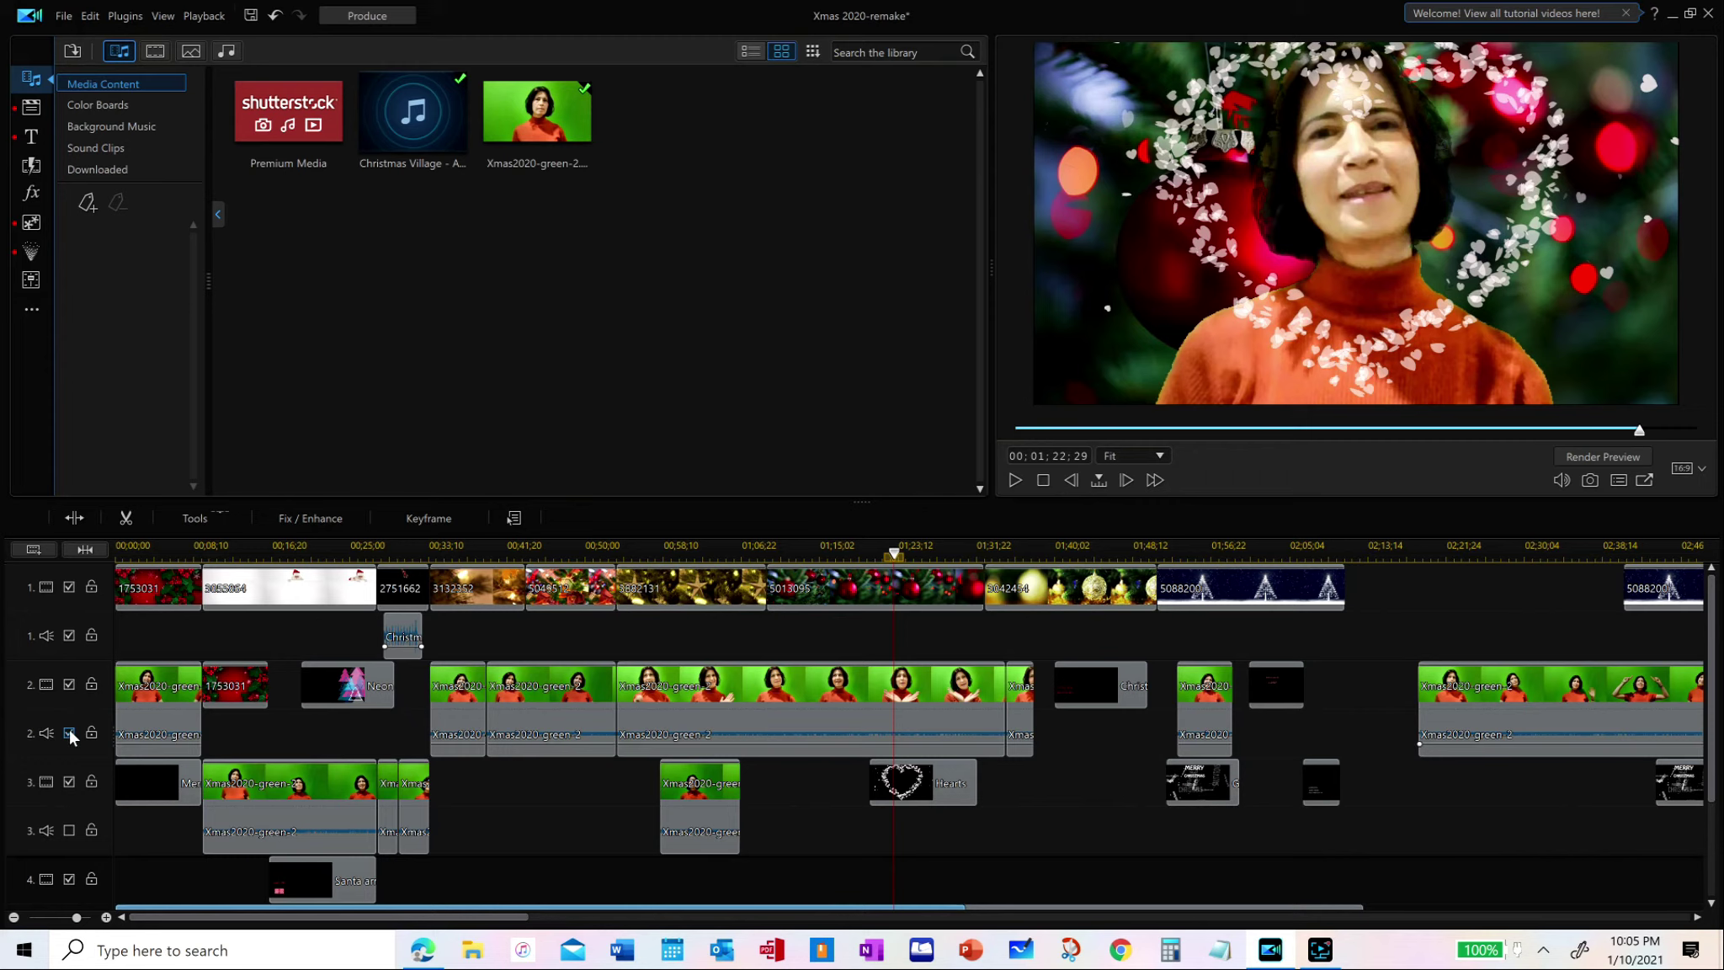
{"action": "left_click", "coordinate": [70, 734]}
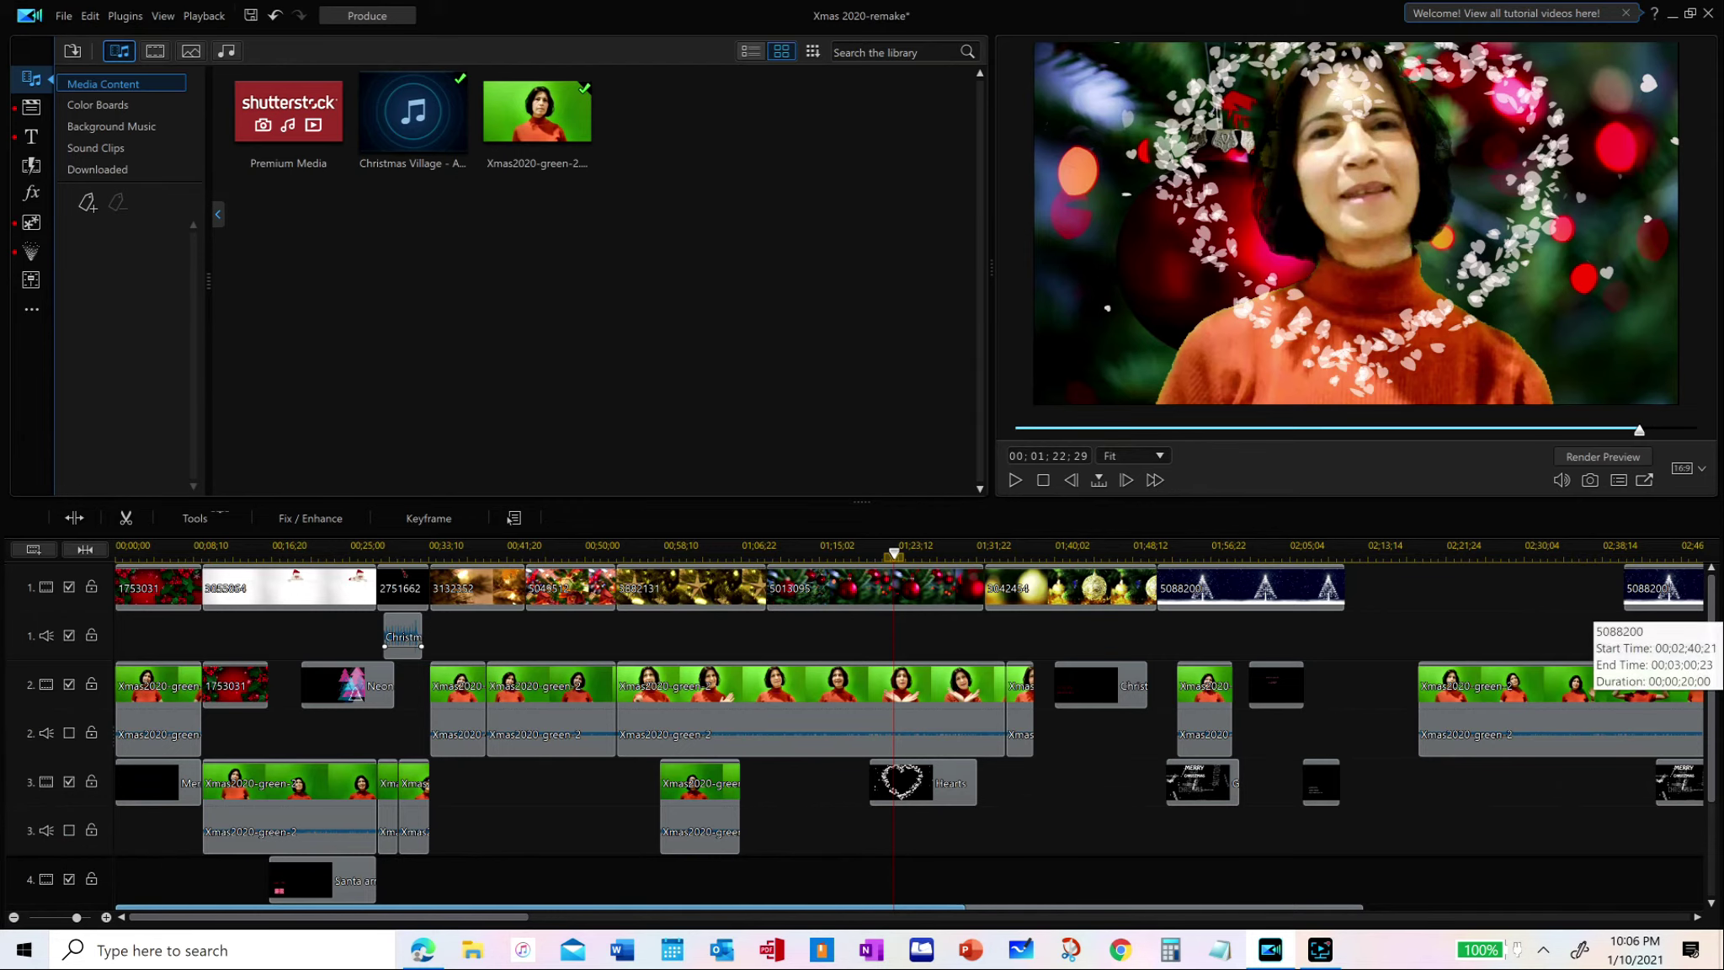
{"action": "scroll", "coordinate": [1709, 660], "scroll_direction": "down", "scroll_amount": 1}
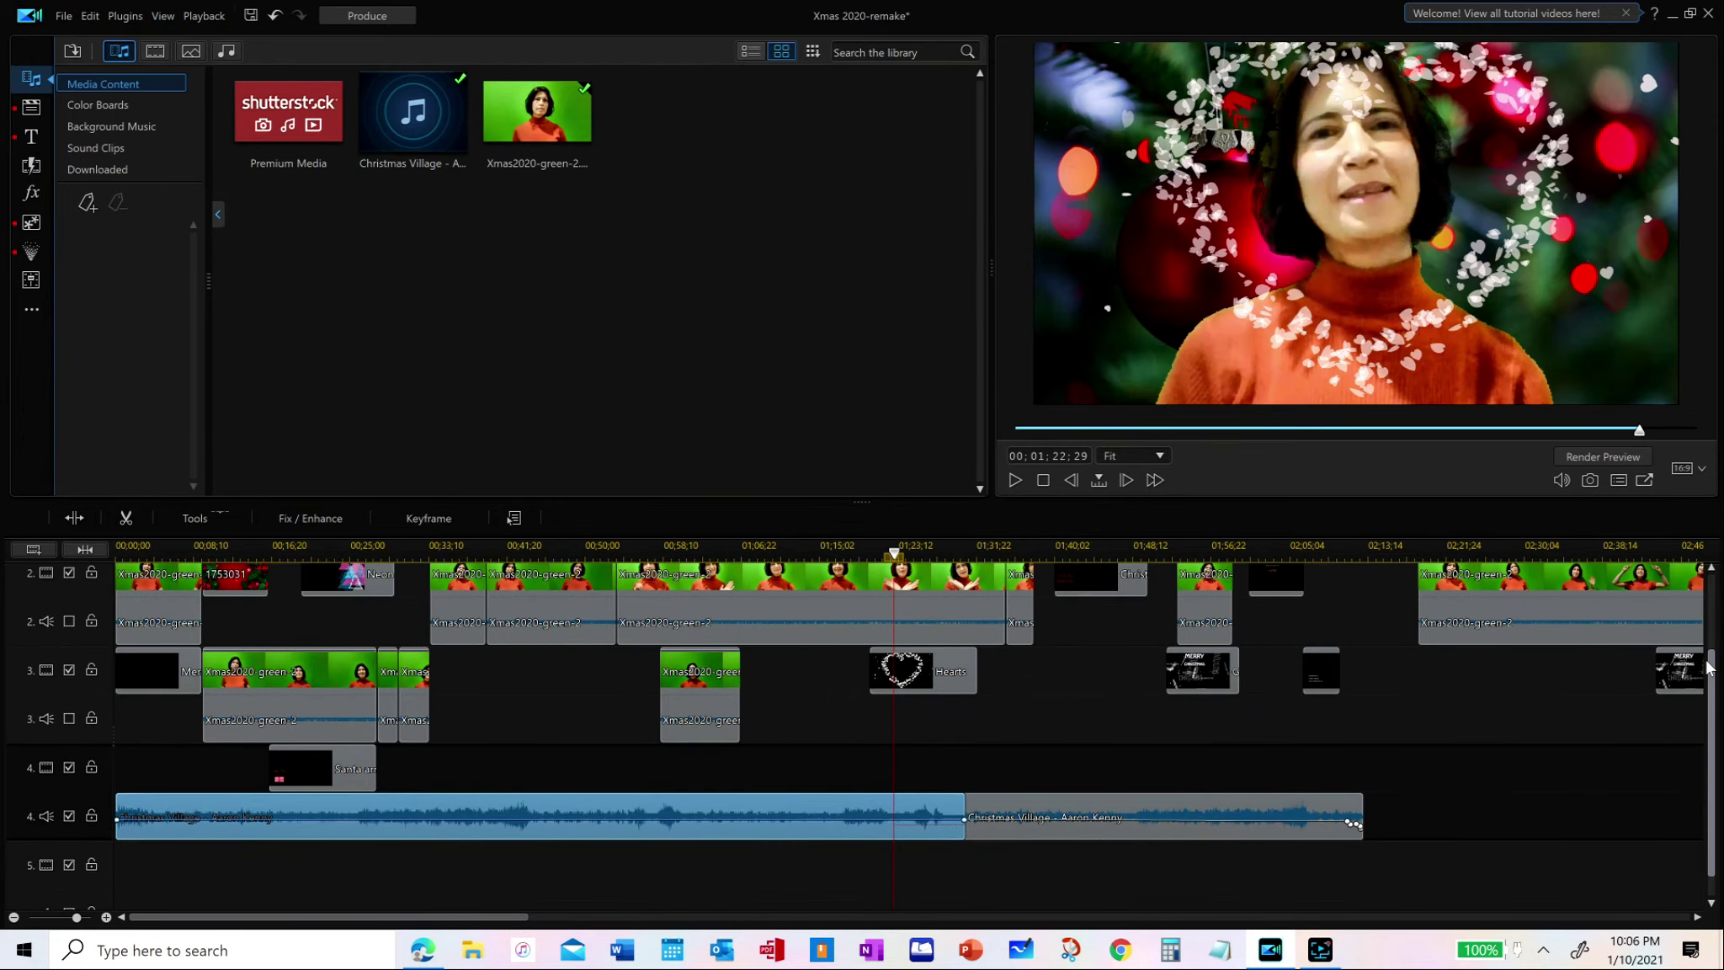
{"action": "left_click_drag", "start_coordinate": [1709, 661], "coordinate": [1714, 529]}
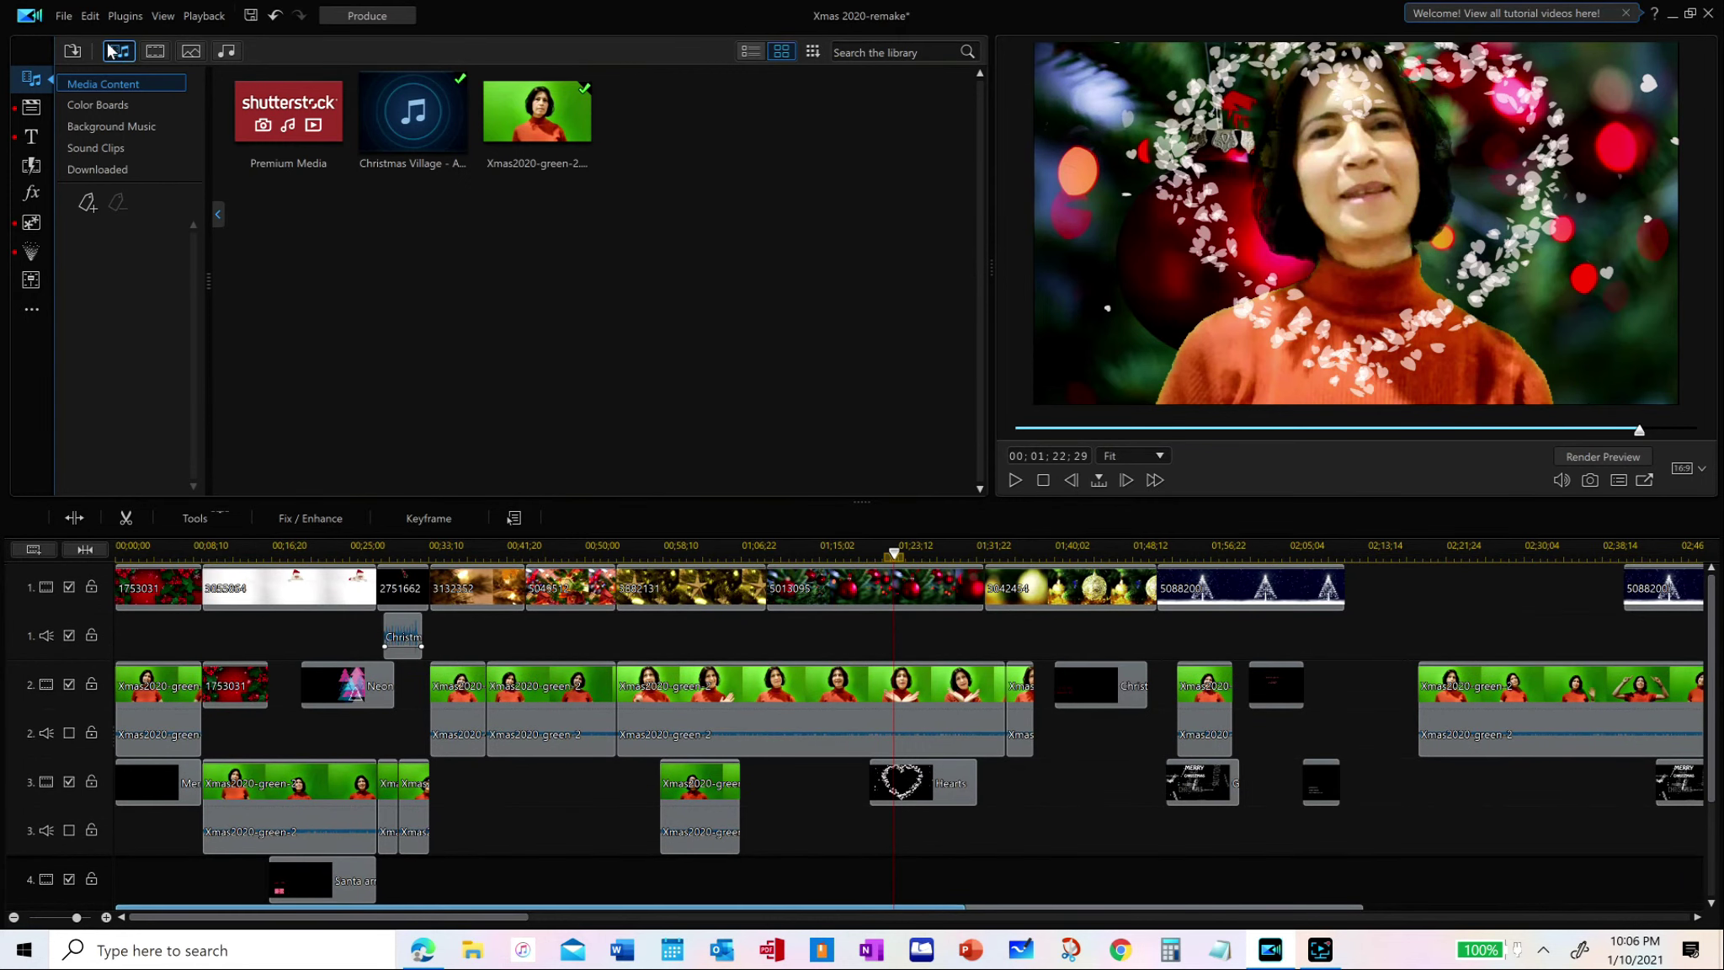
Browse the computer's Music folder for media files to import, and leave without importing any
{"action": "left_click", "coordinate": [65, 24]}
{"action": "mouse_move", "coordinate": [119, 222]}
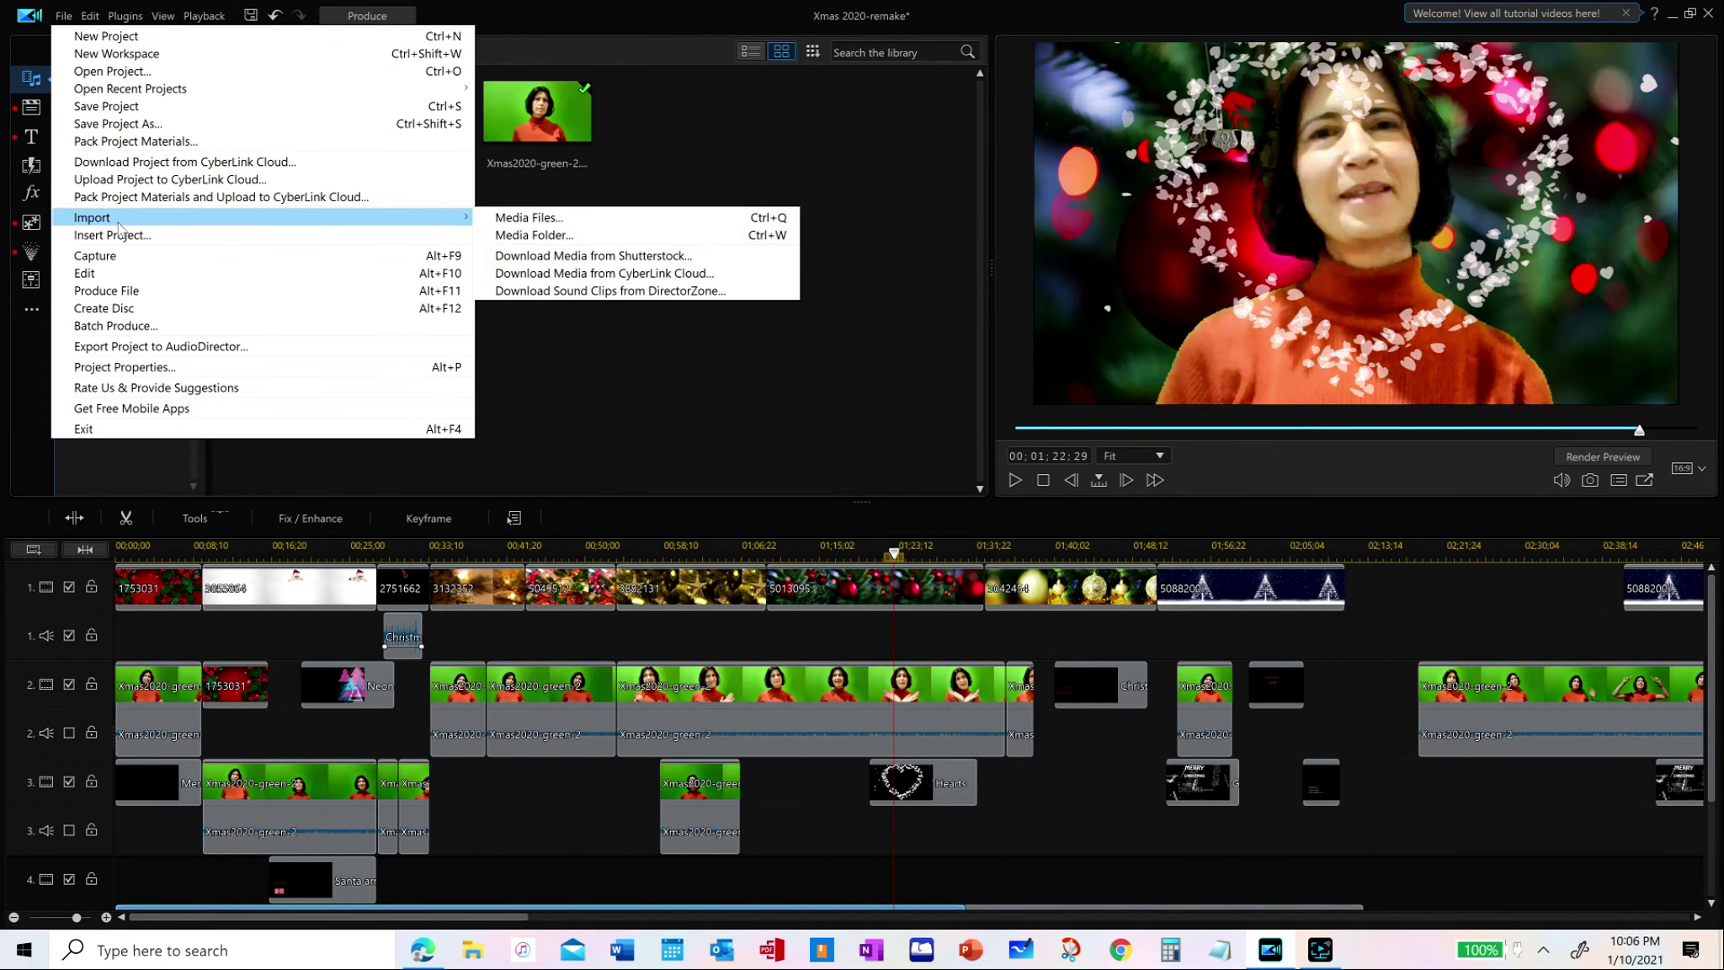
{"action": "left_click", "coordinate": [492, 220]}
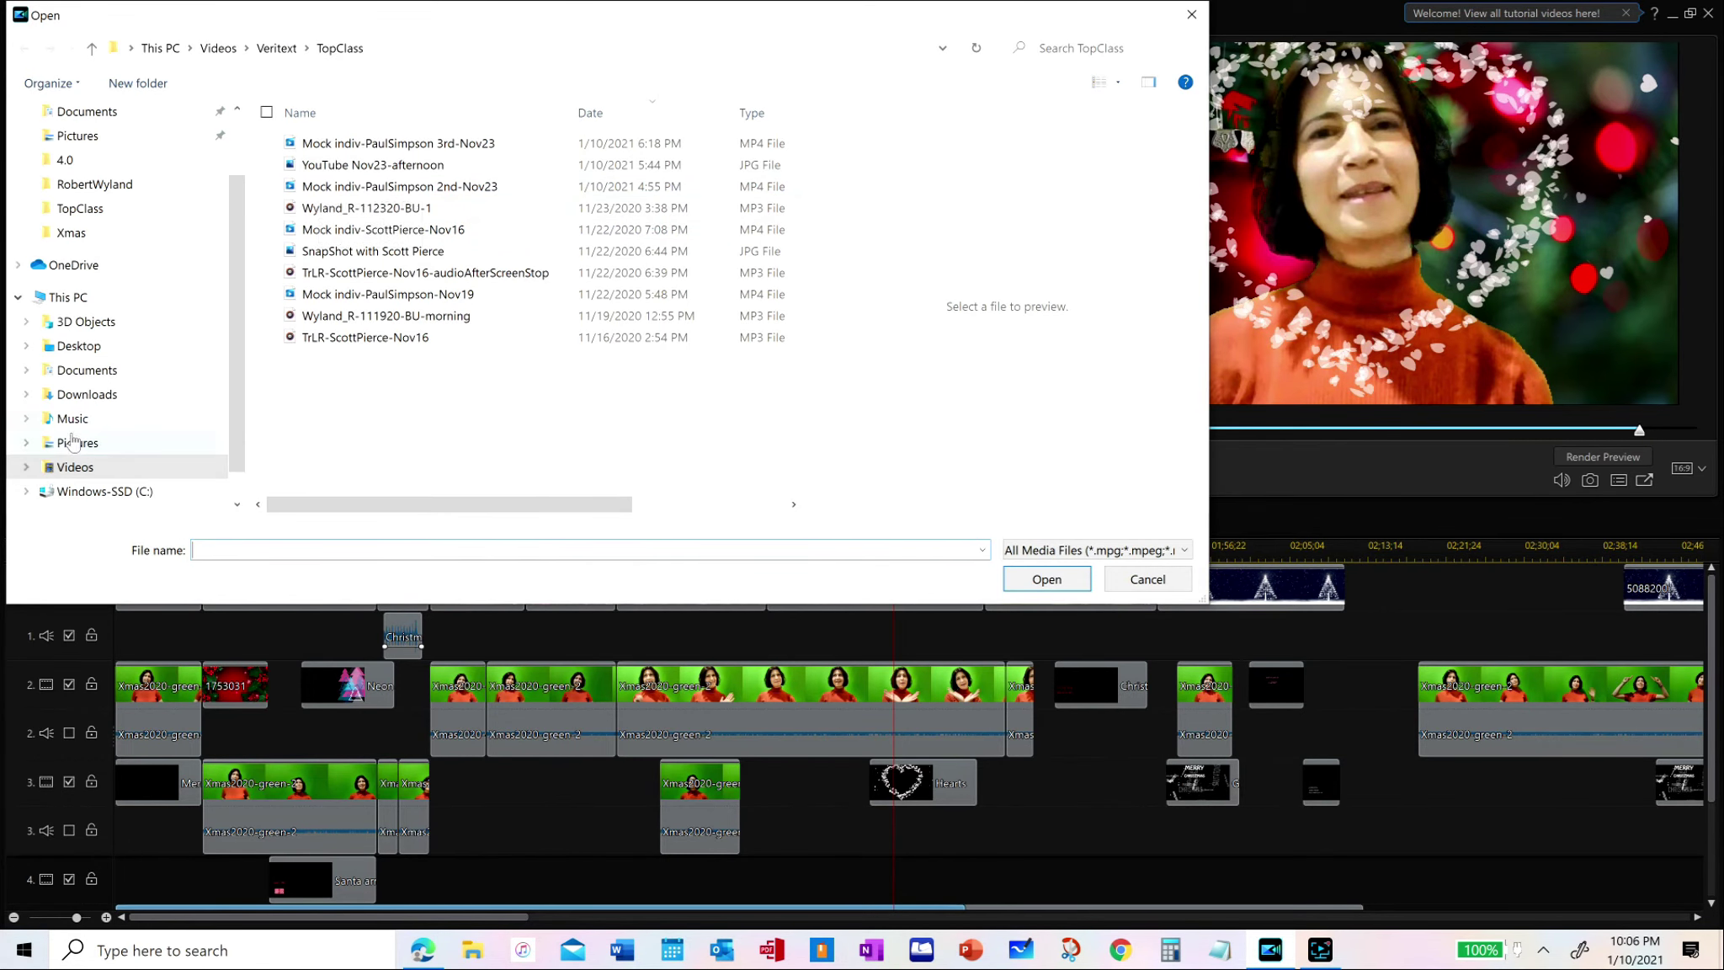
{"action": "left_click", "coordinate": [26, 419]}
{"action": "left_click", "coordinate": [74, 419]}
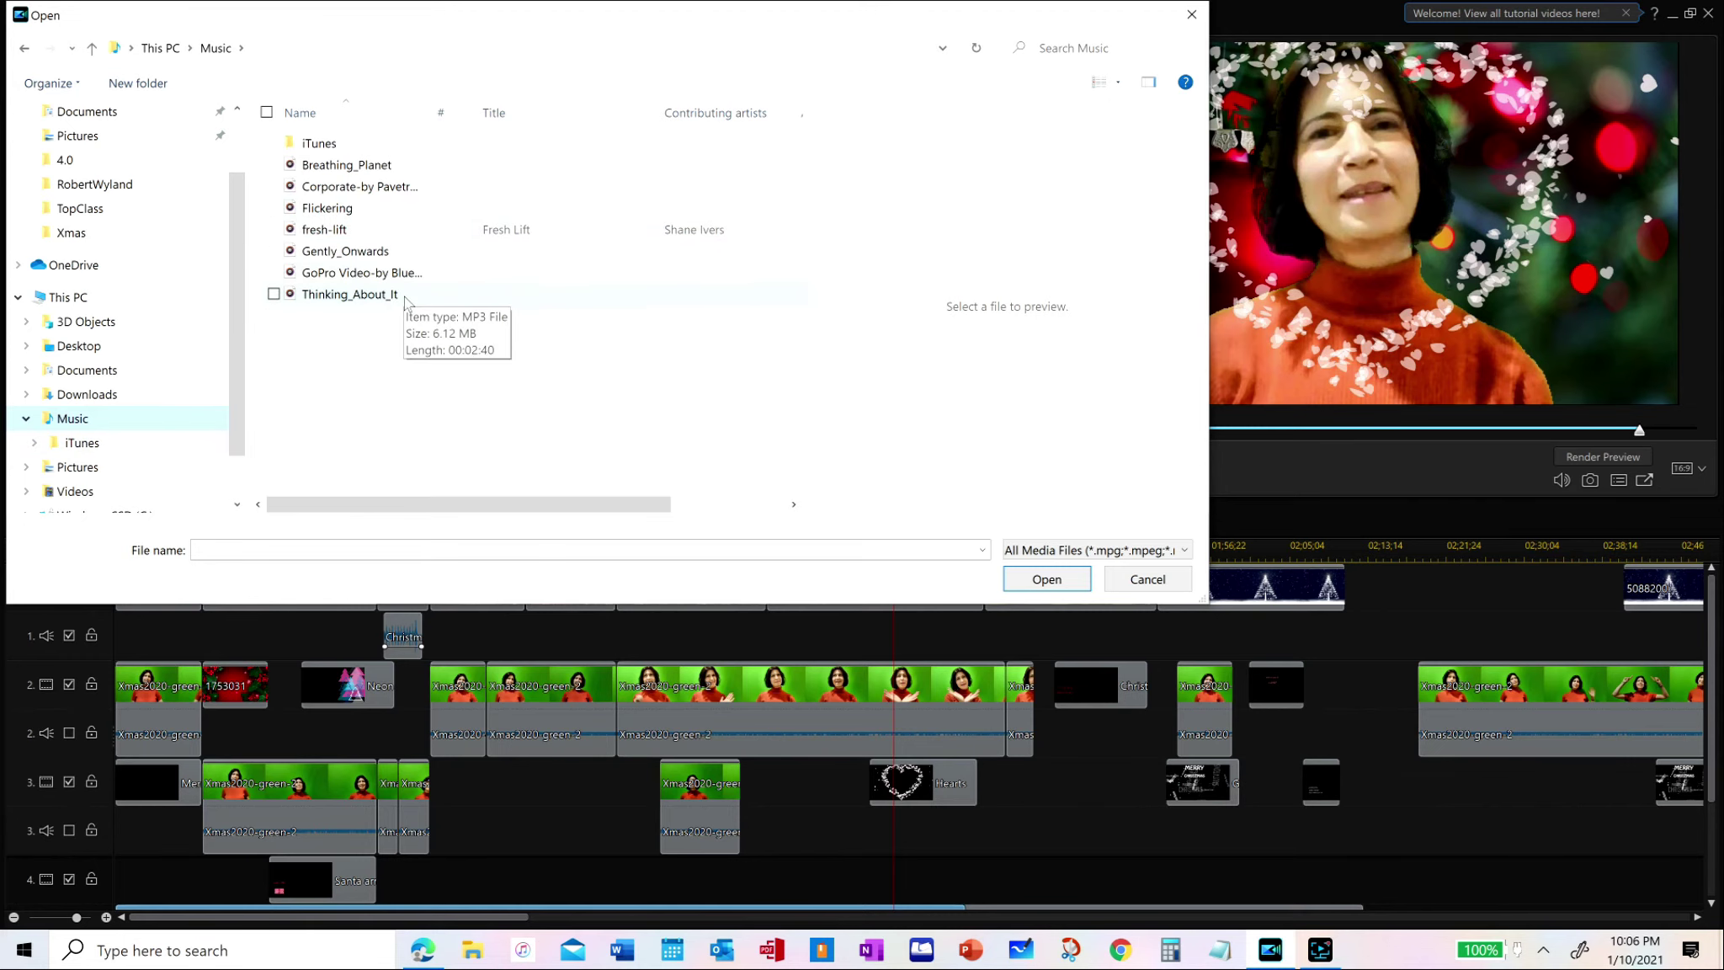
{"action": "left_click", "coordinate": [1133, 586]}
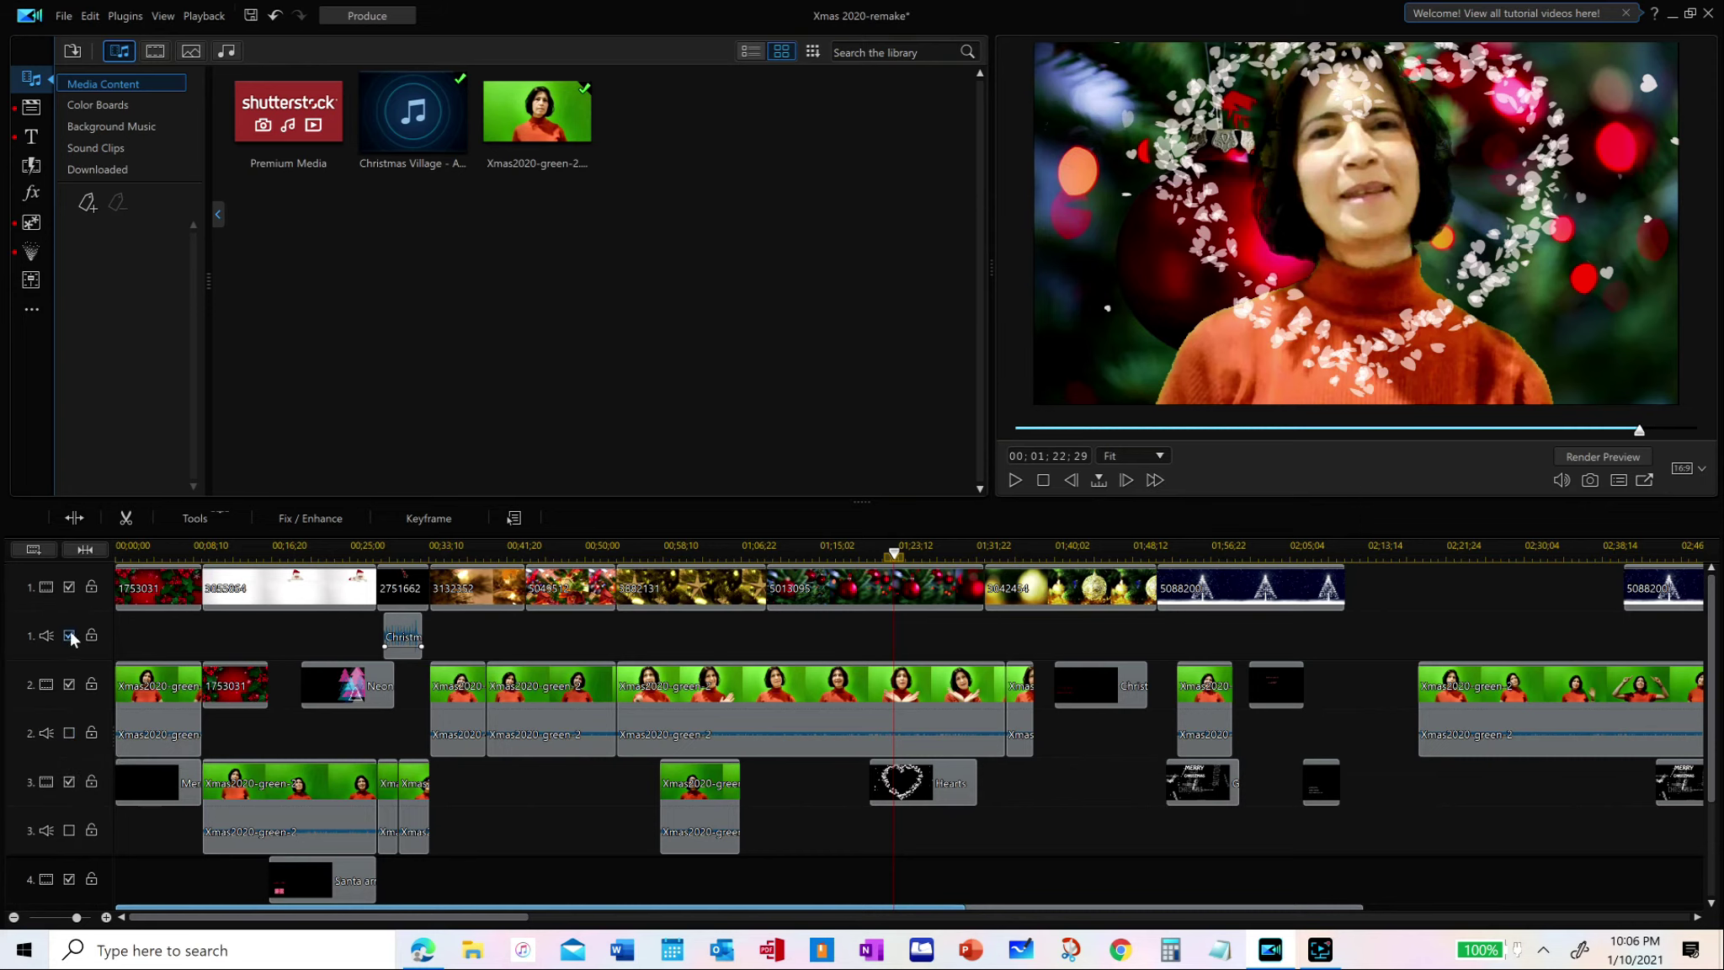
Search Shutterstock's music for "christmas", look through the tracks offered, and close the download window
{"action": "left_click", "coordinate": [398, 638]}
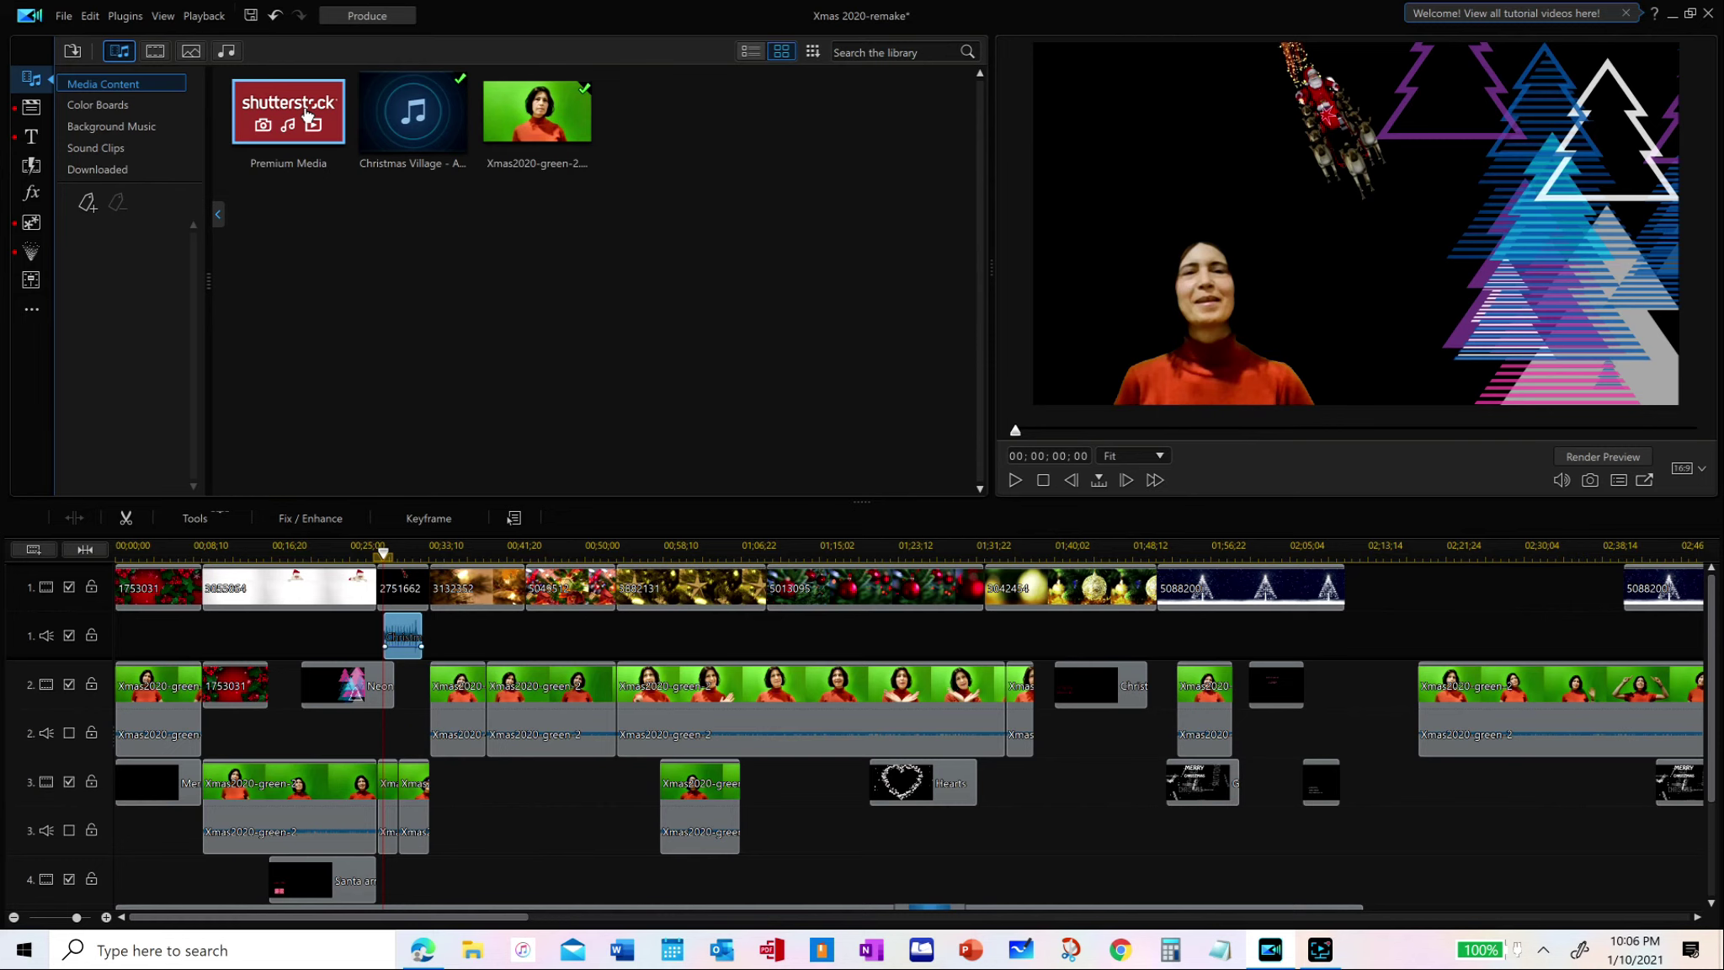
{"action": "double_click", "coordinate": [307, 114]}
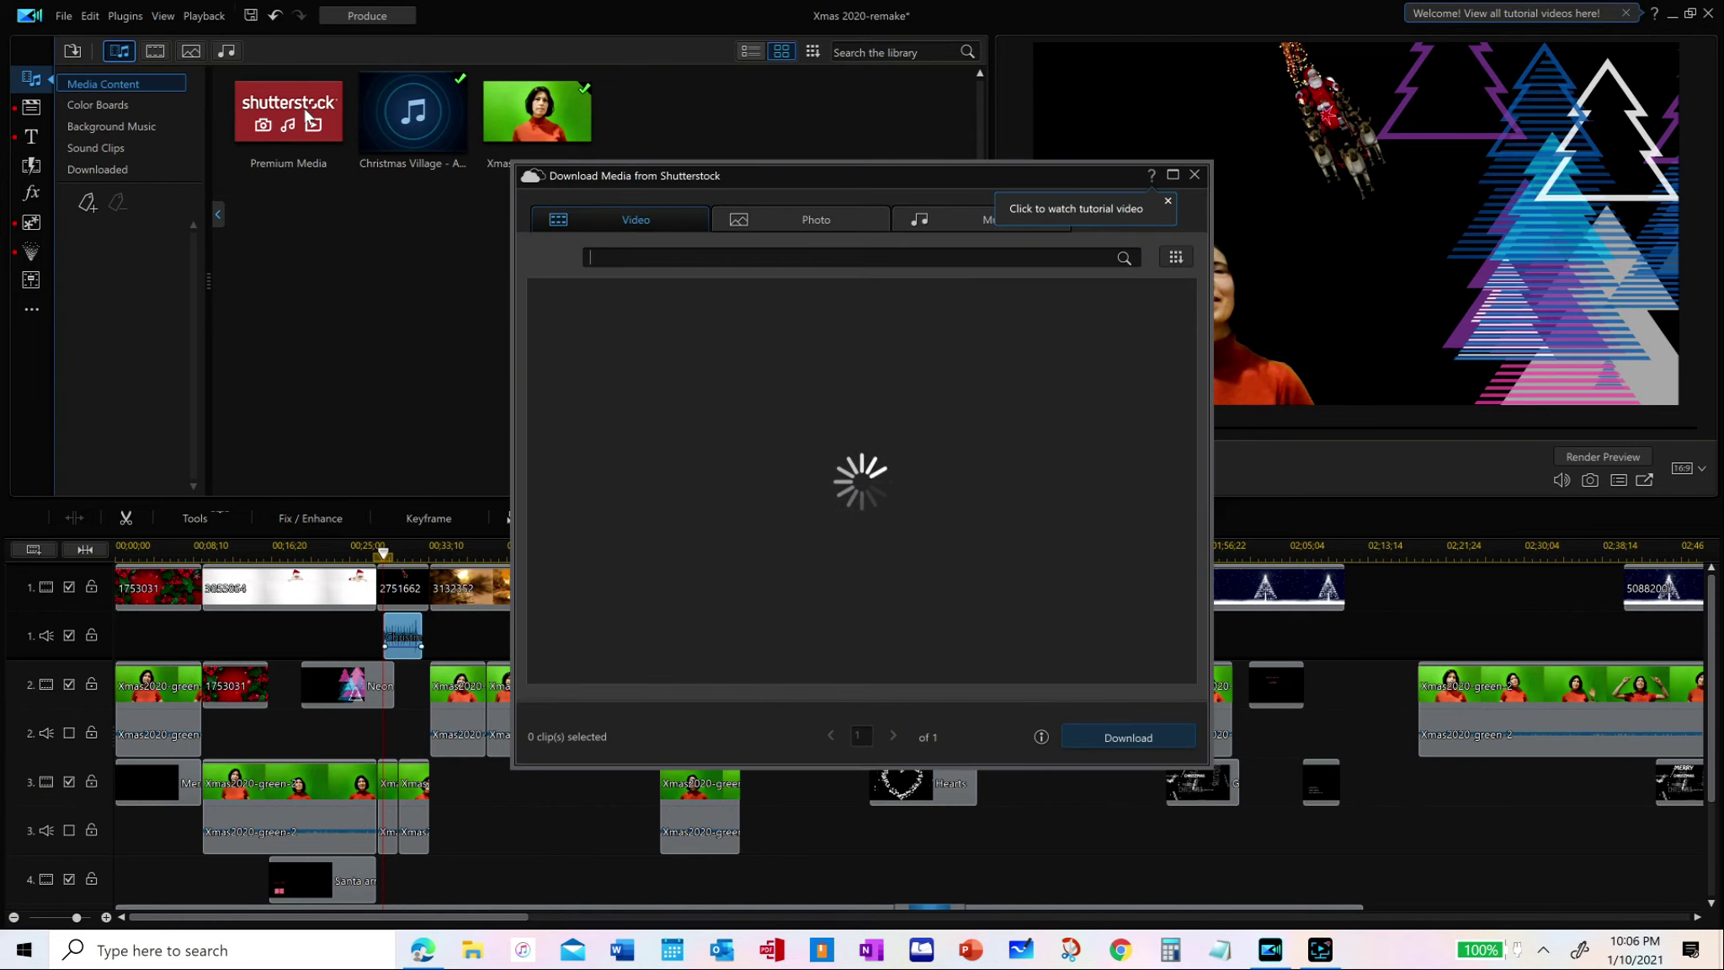
{"action": "left_click", "coordinate": [934, 217]}
{"action": "left_click", "coordinate": [744, 250]}
{"action": "type", "text": "chris"}
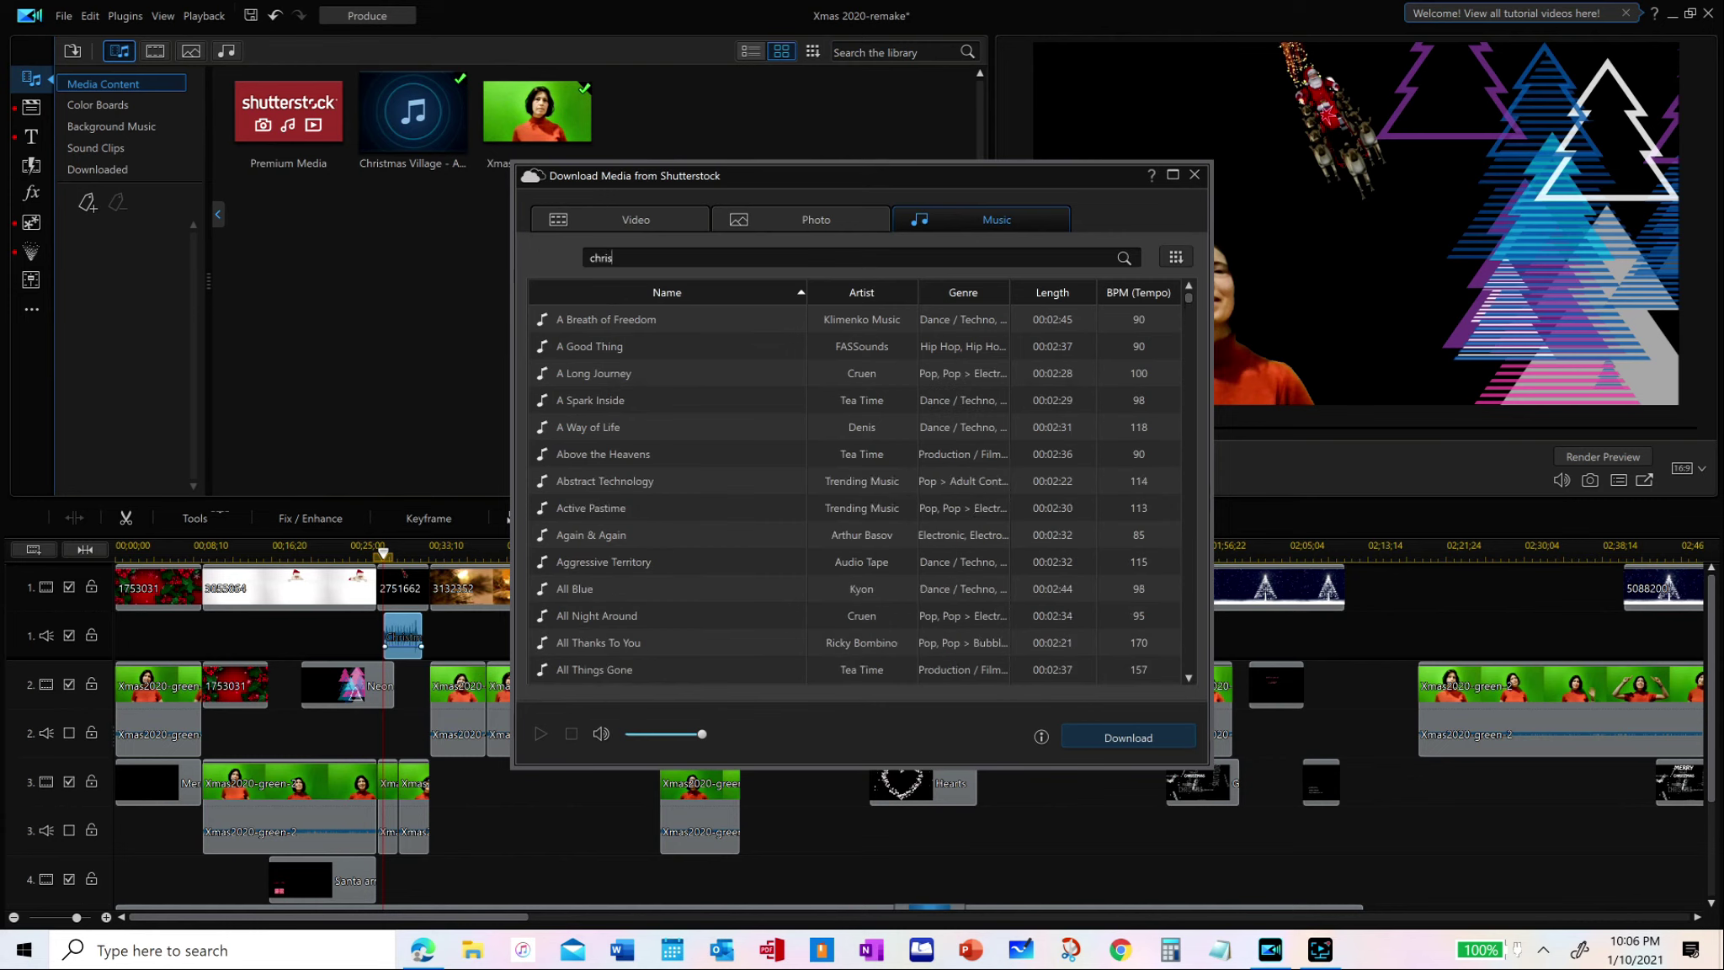
{"action": "type", "text": "tmas"}
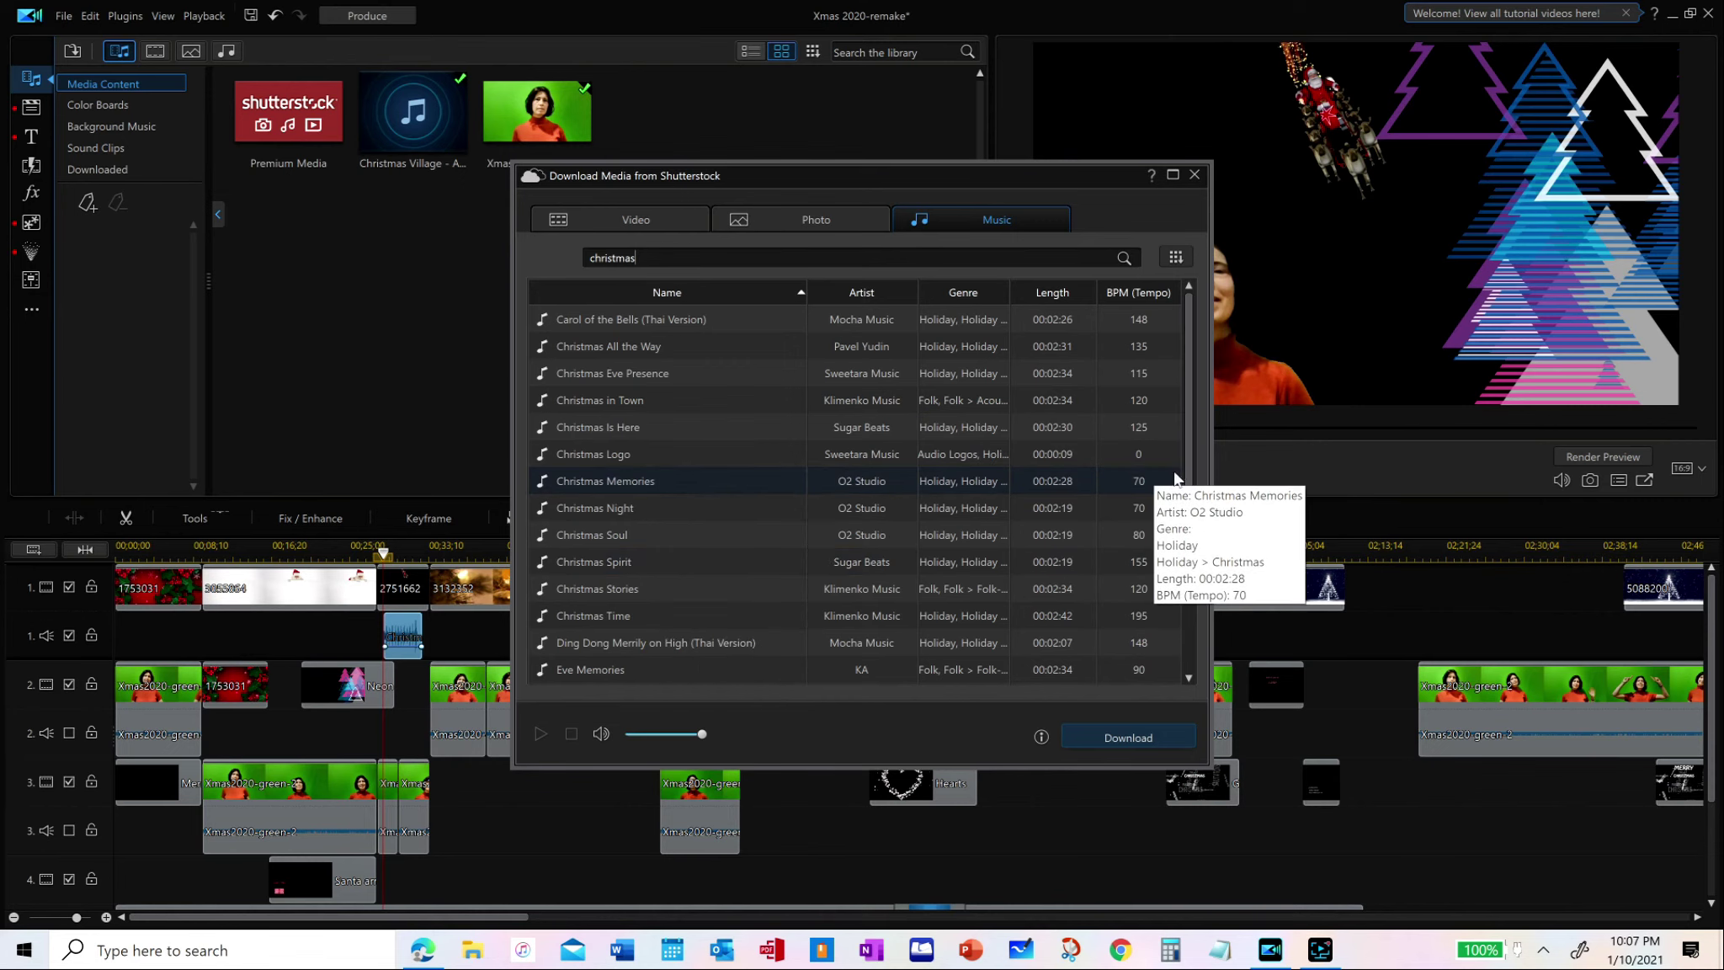
{"action": "scroll", "coordinate": [1193, 503], "scroll_direction": "down", "scroll_amount": 1}
{"action": "left_click_drag", "start_coordinate": [1192, 503], "coordinate": [1177, 583]}
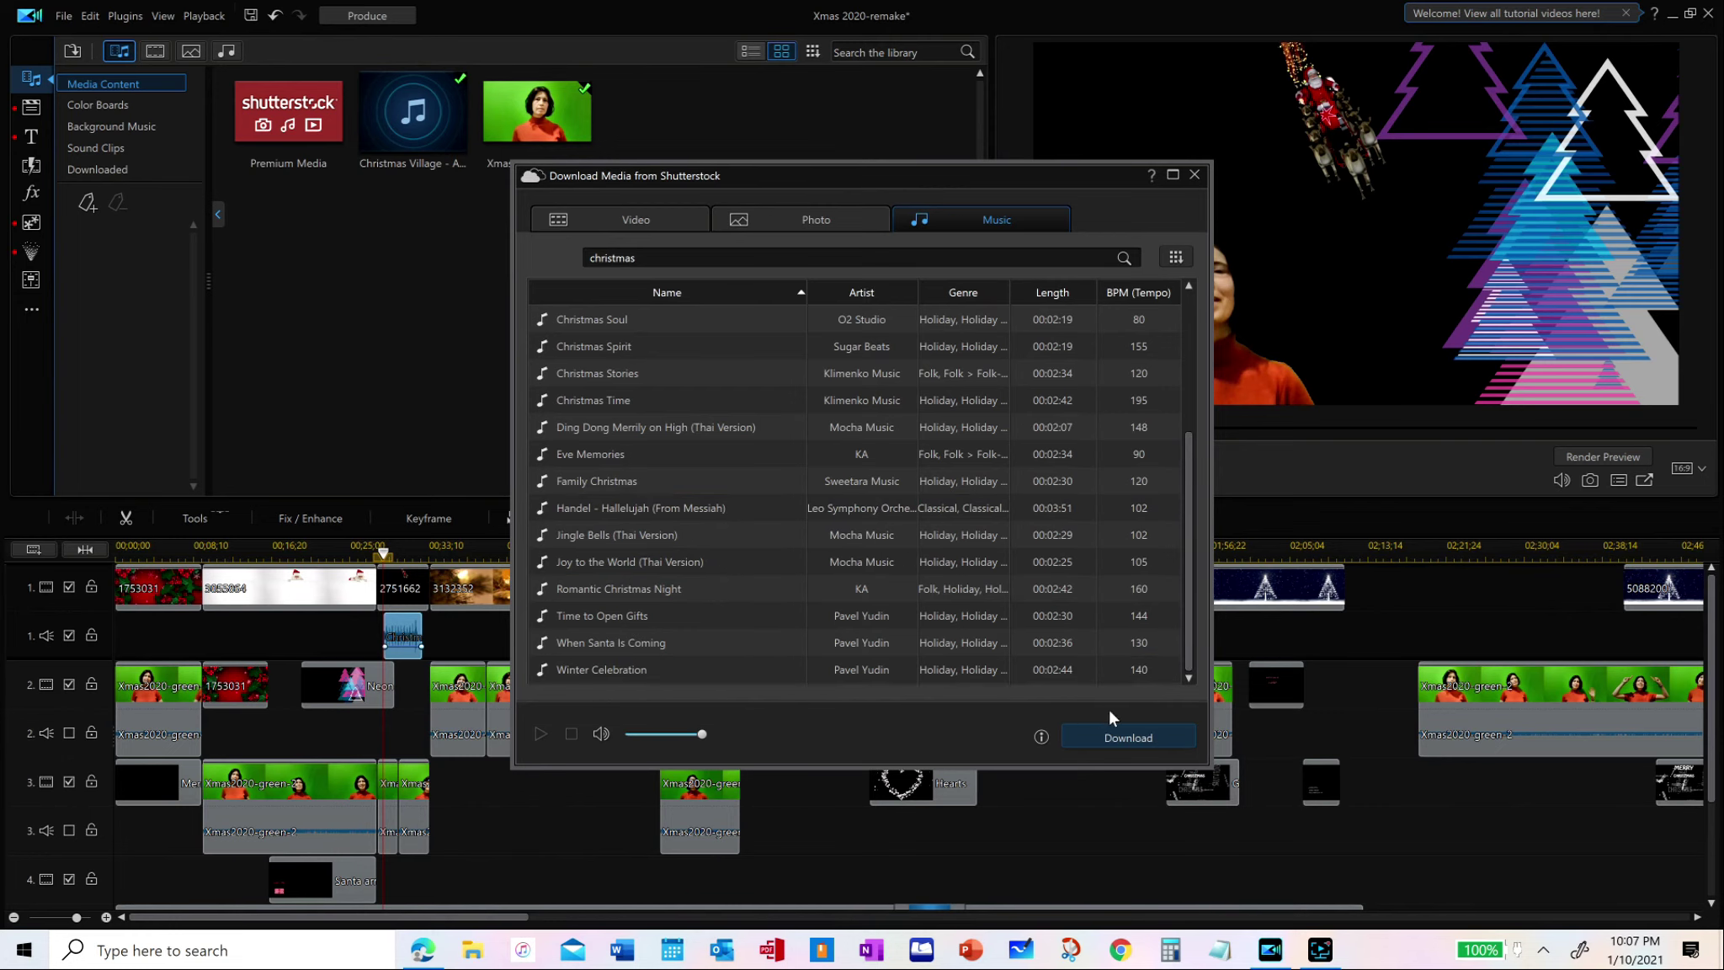
{"action": "left_click", "coordinate": [1194, 175]}
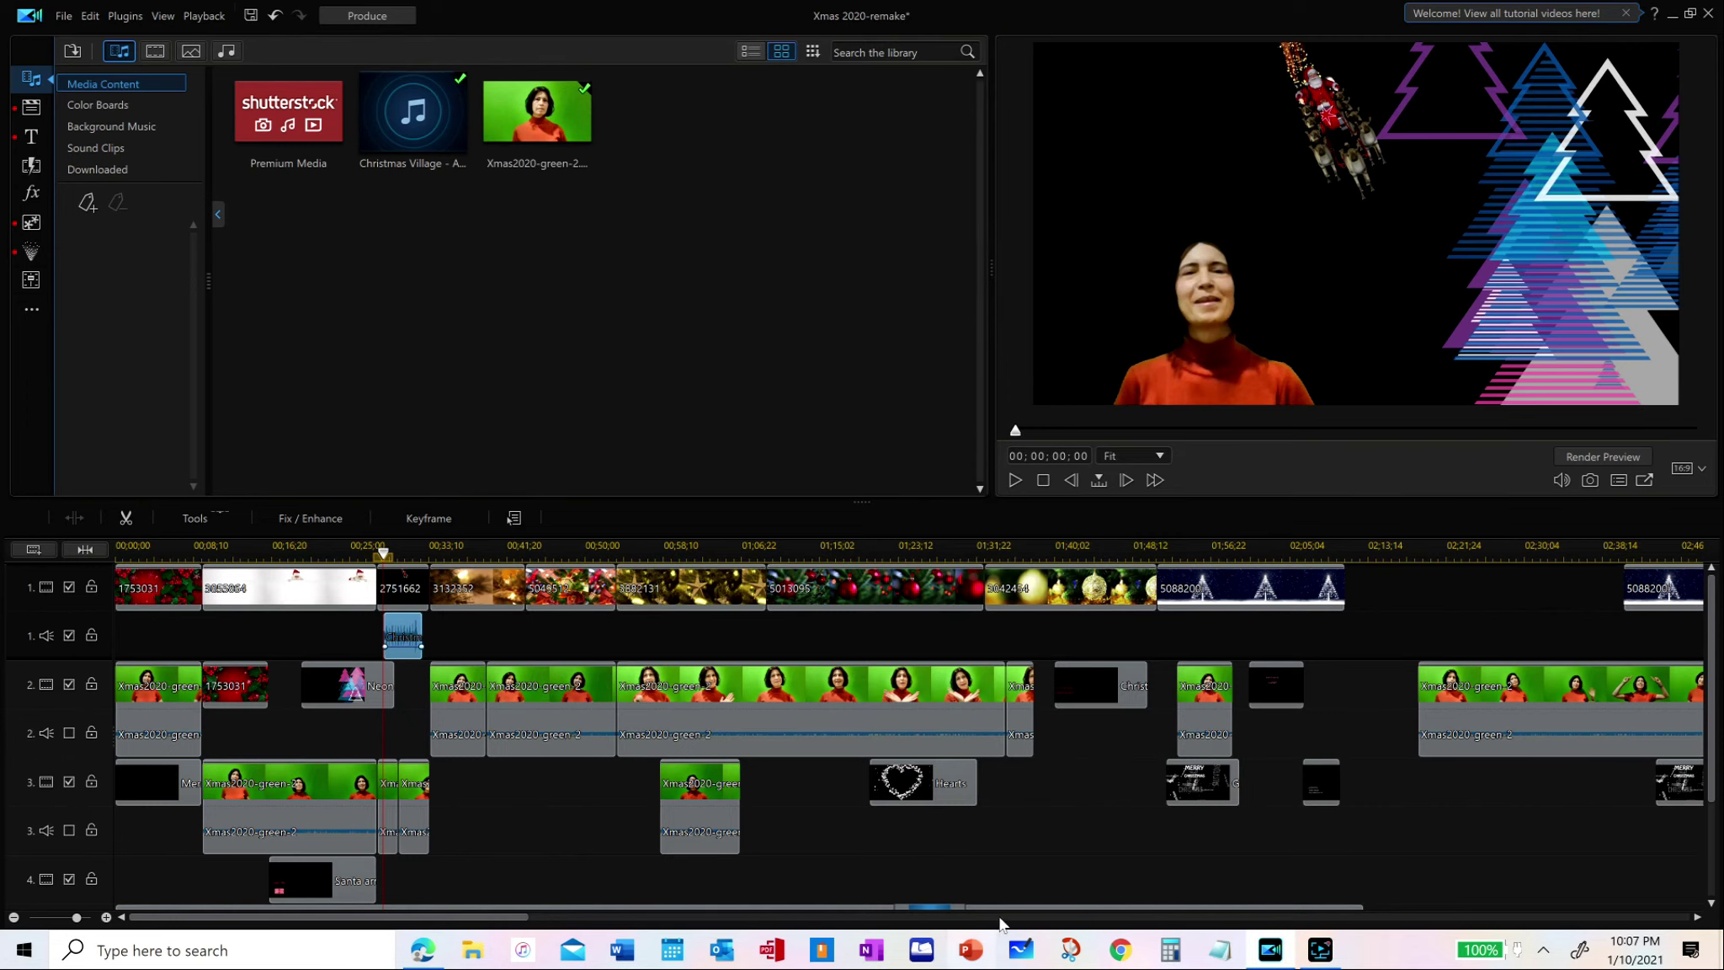
Select the timeline range from 00:02:15:27 onward across all tracks and delete it with Remove, Fill Gap, and Move All Clips
{"action": "left_click_drag", "start_coordinate": [517, 917], "coordinate": [666, 918]}
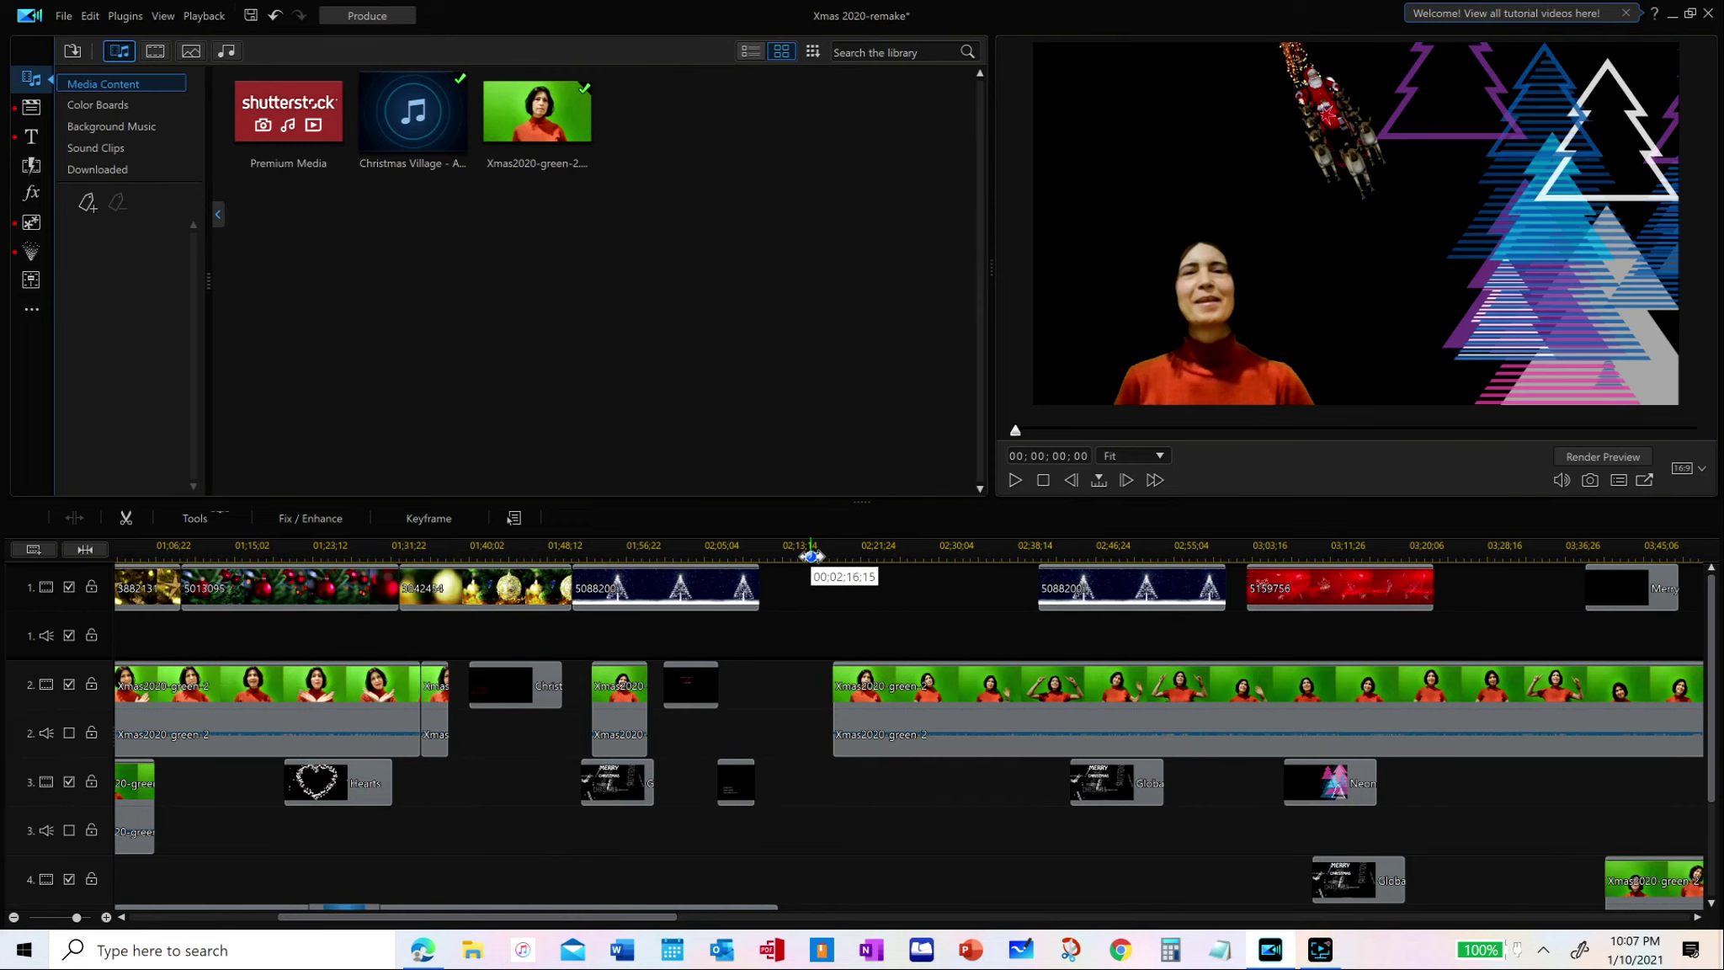
{"action": "scroll", "coordinate": [811, 556], "scroll_direction": "down", "scroll_amount": 5}
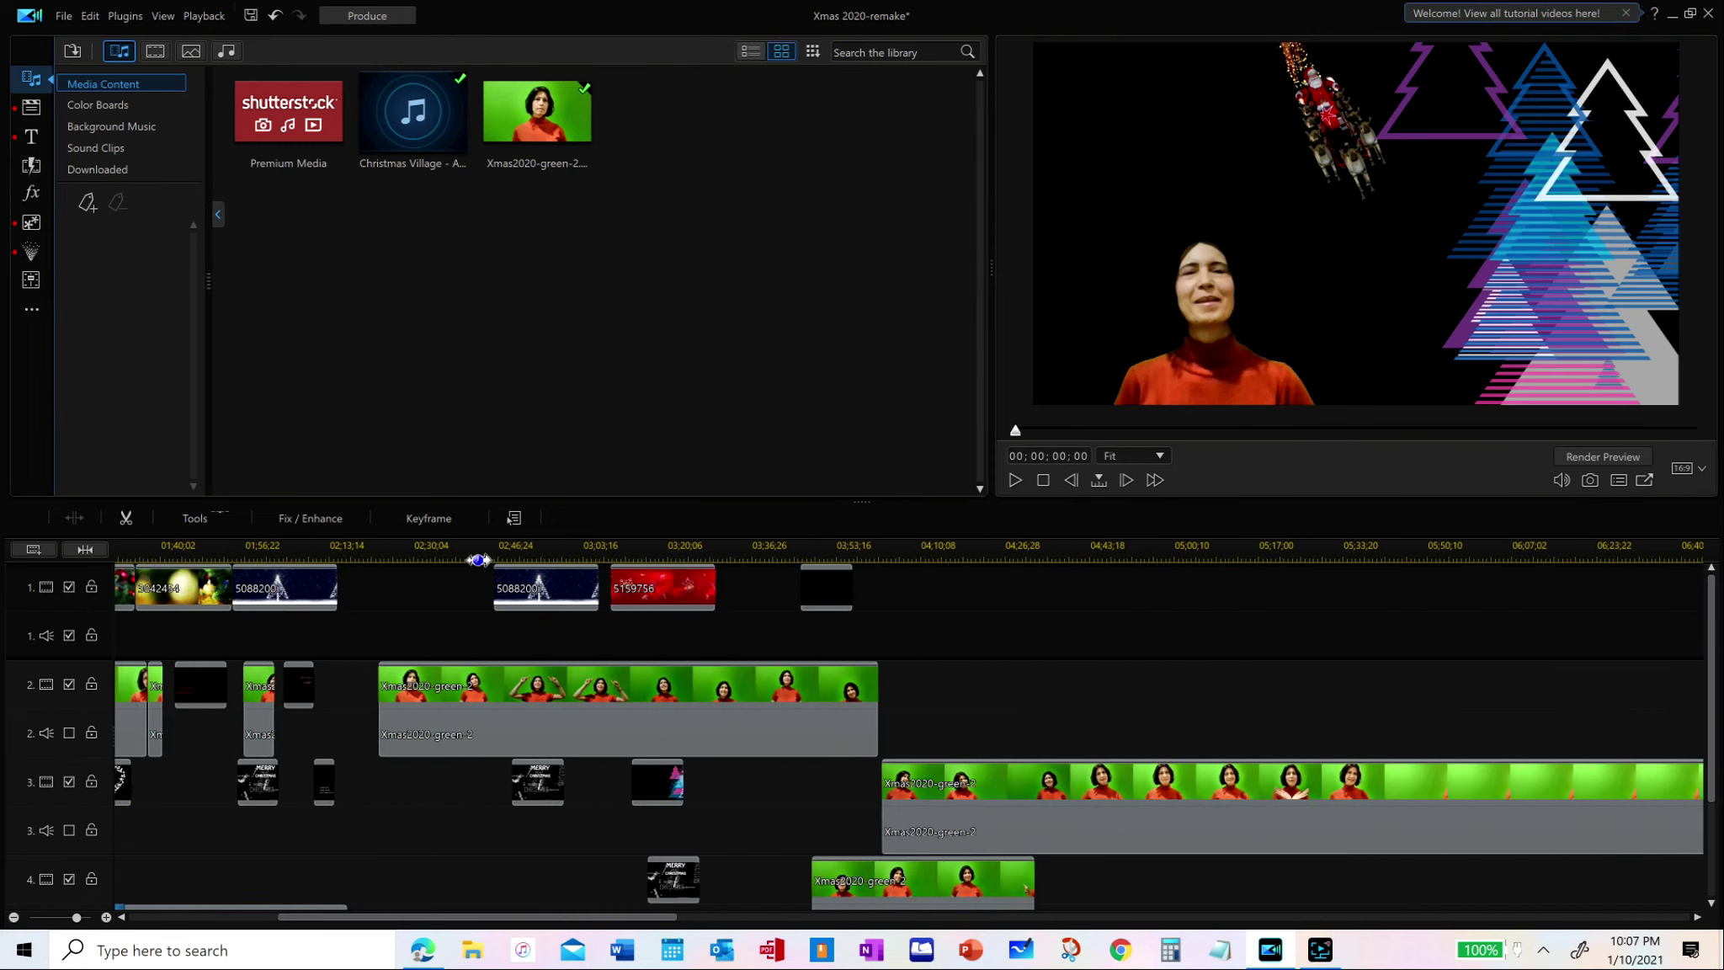
{"action": "left_click_drag", "start_coordinate": [336, 918], "coordinate": [122, 930]}
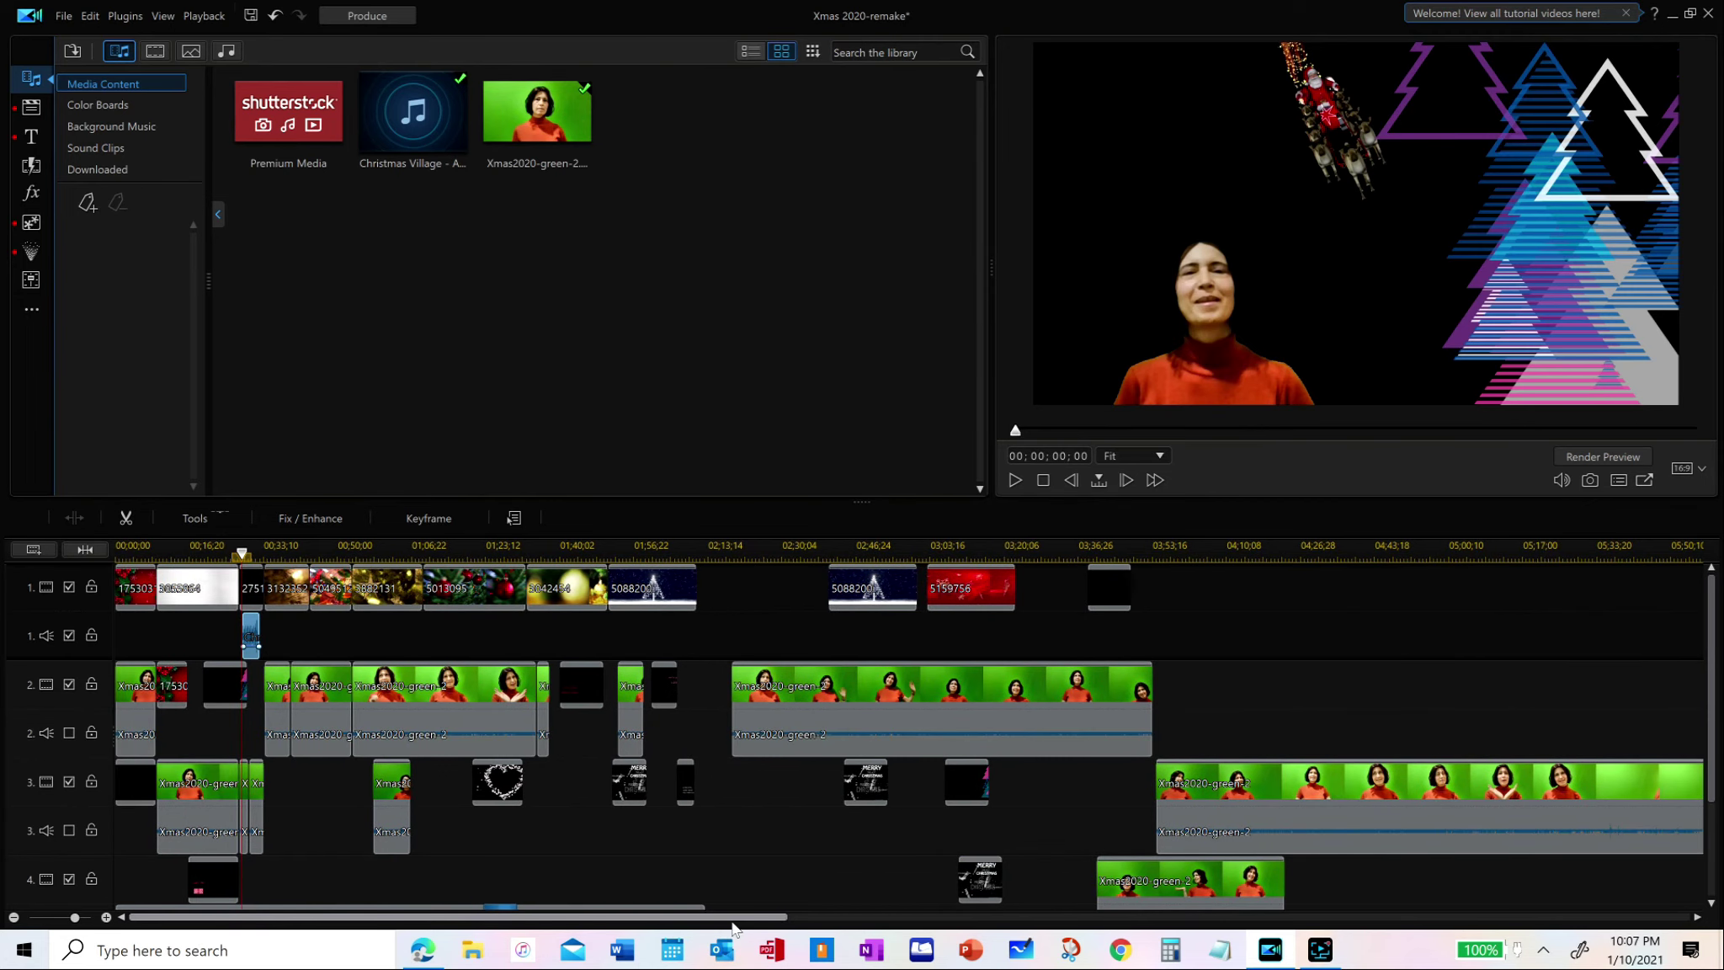
{"action": "left_click_drag", "start_coordinate": [803, 921], "coordinate": [884, 922]}
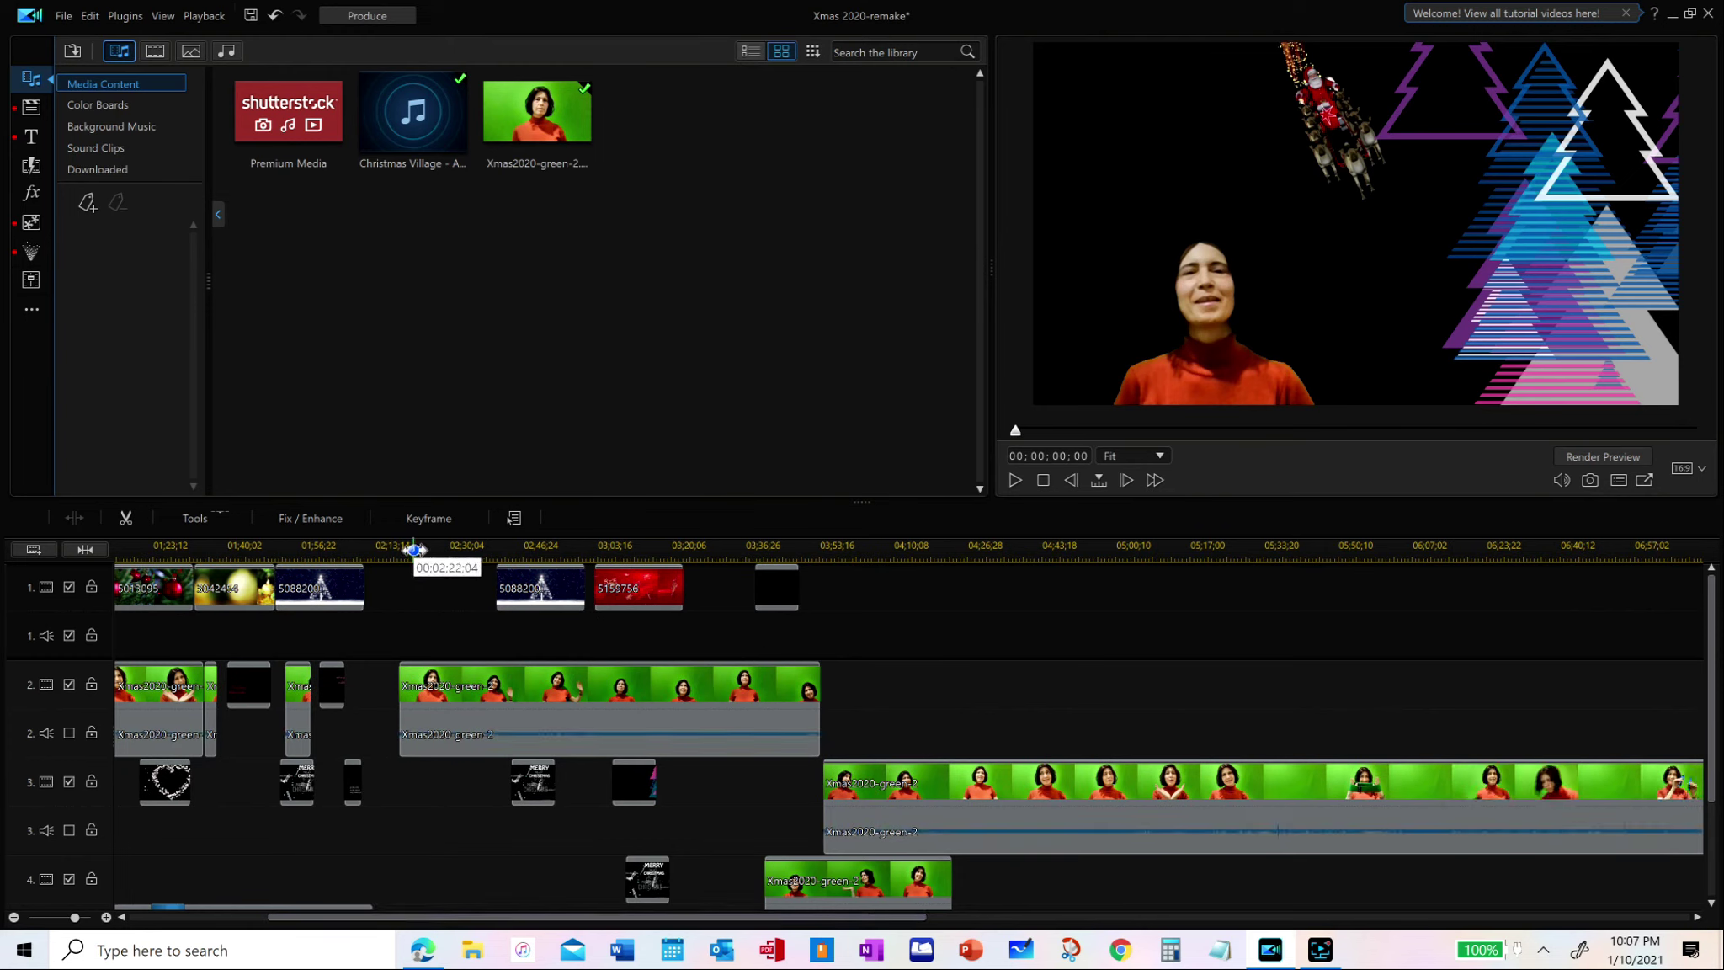
{"action": "left_click", "coordinate": [385, 549]}
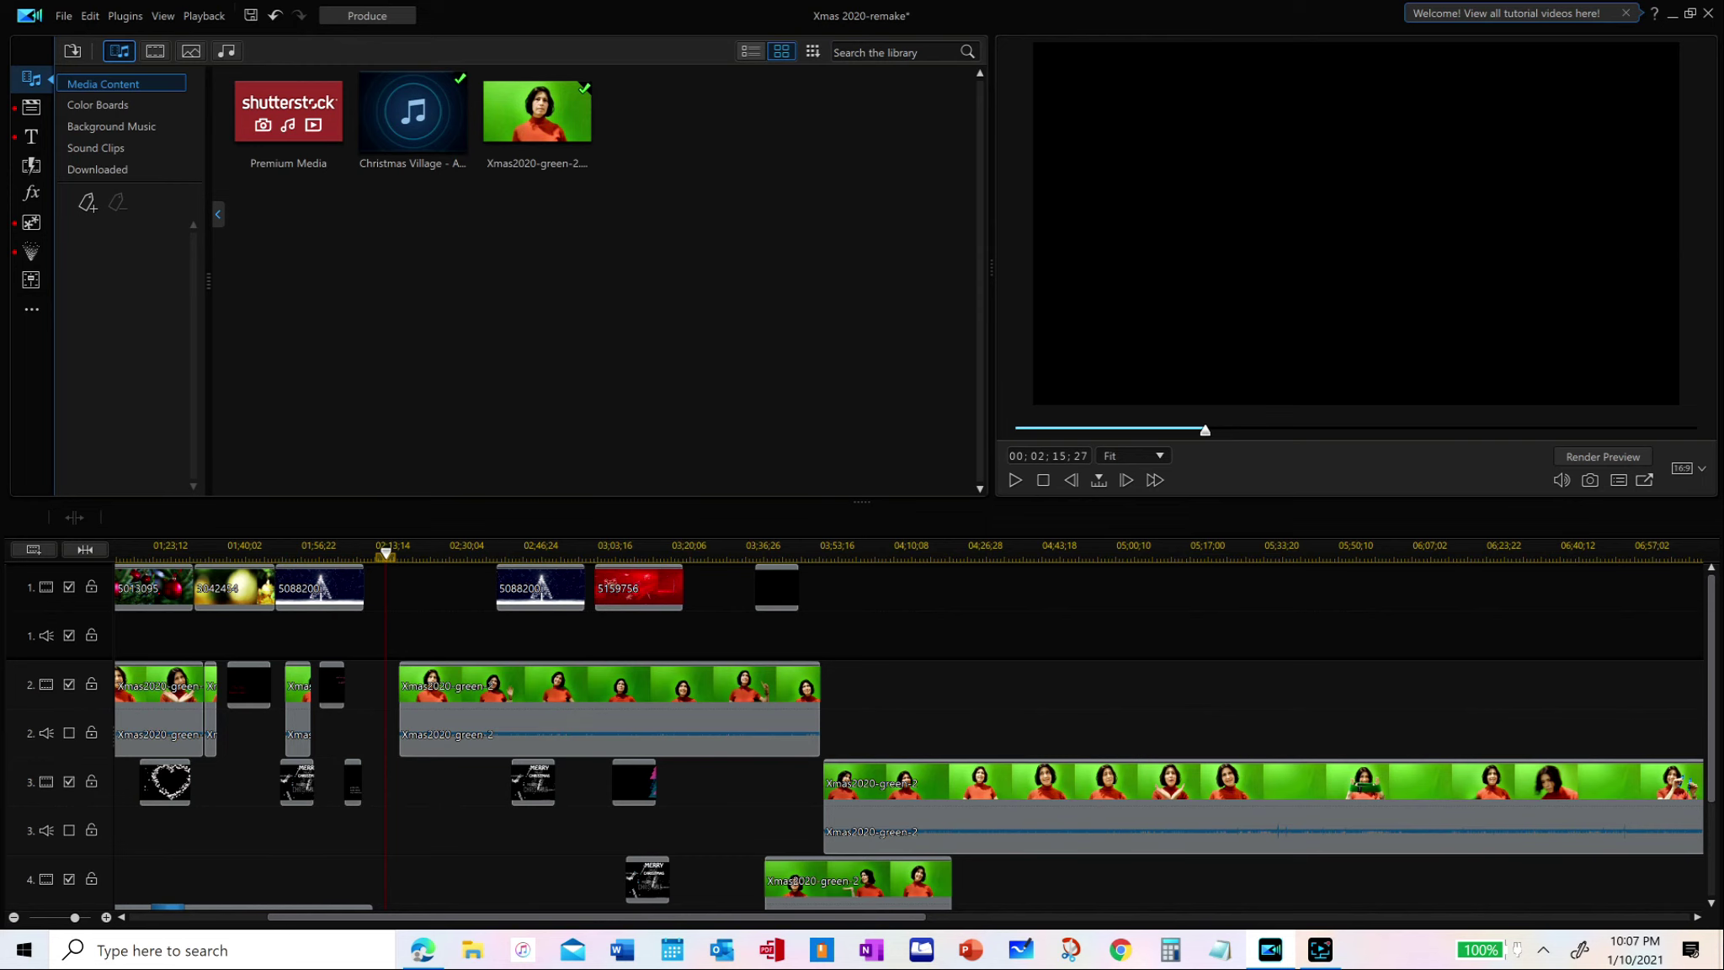
{"action": "scroll", "coordinate": [1712, 700], "scroll_direction": "down", "scroll_amount": 1}
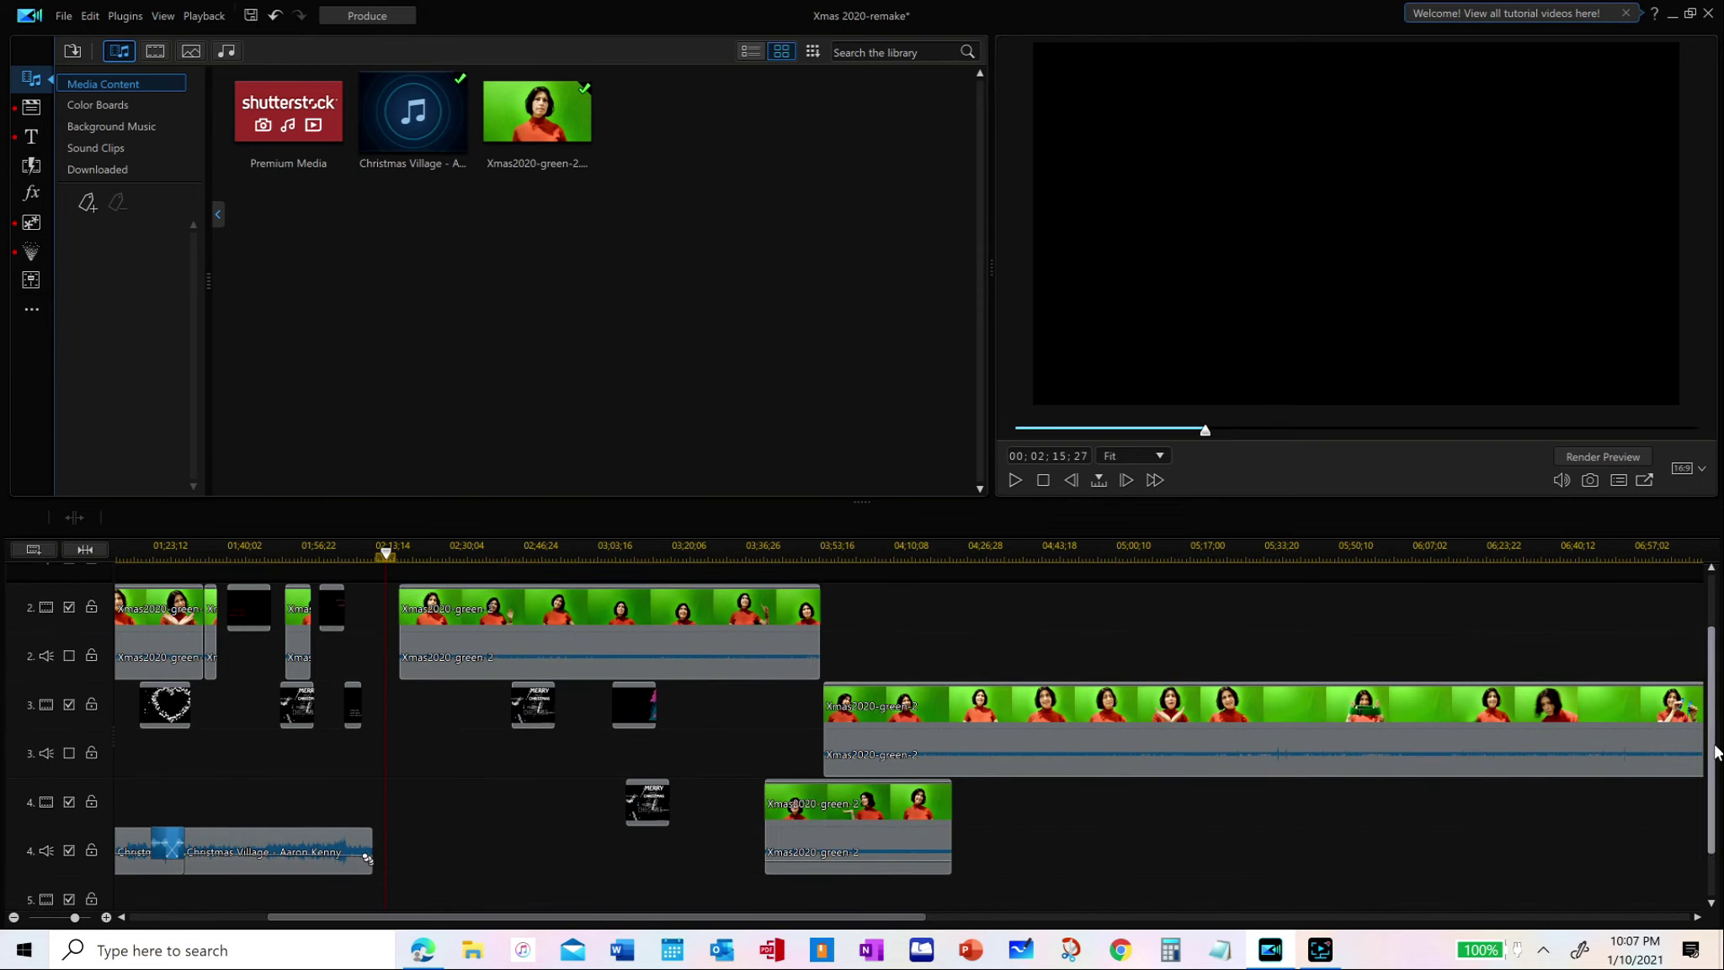
{"action": "left_click_drag", "start_coordinate": [386, 549], "coordinate": [1379, 552]}
{"action": "left_click_drag", "start_coordinate": [1475, 627], "coordinate": [1721, 661]}
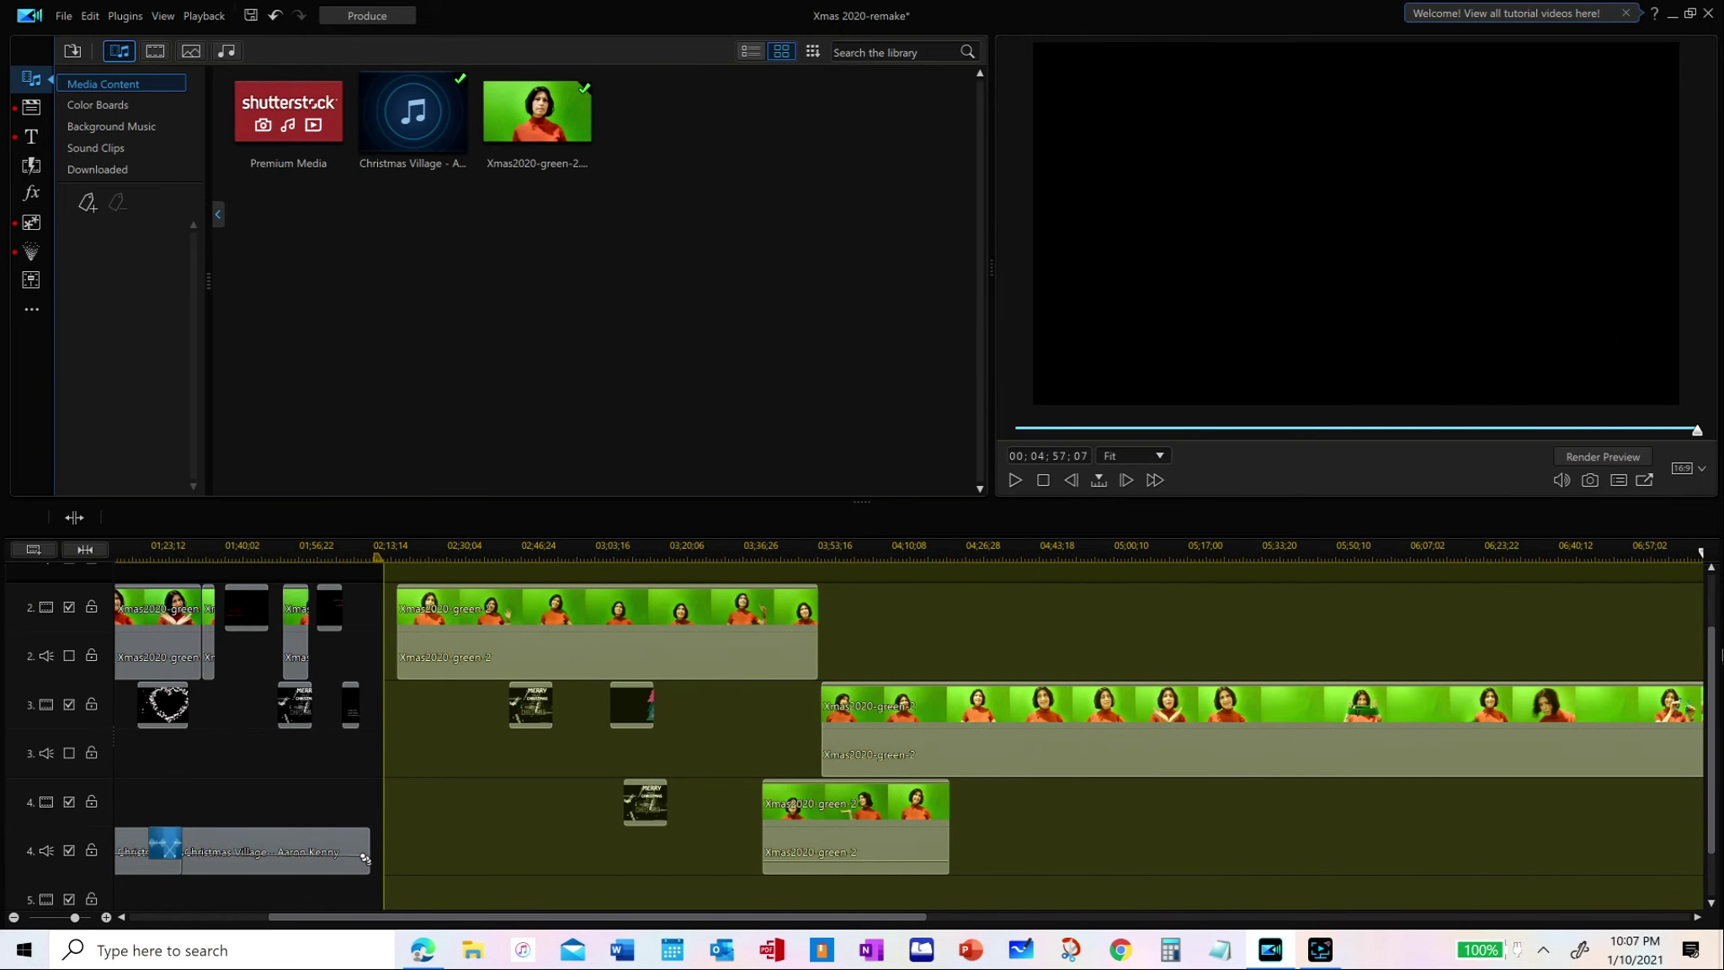
{"action": "right_click", "coordinate": [1232, 652]}
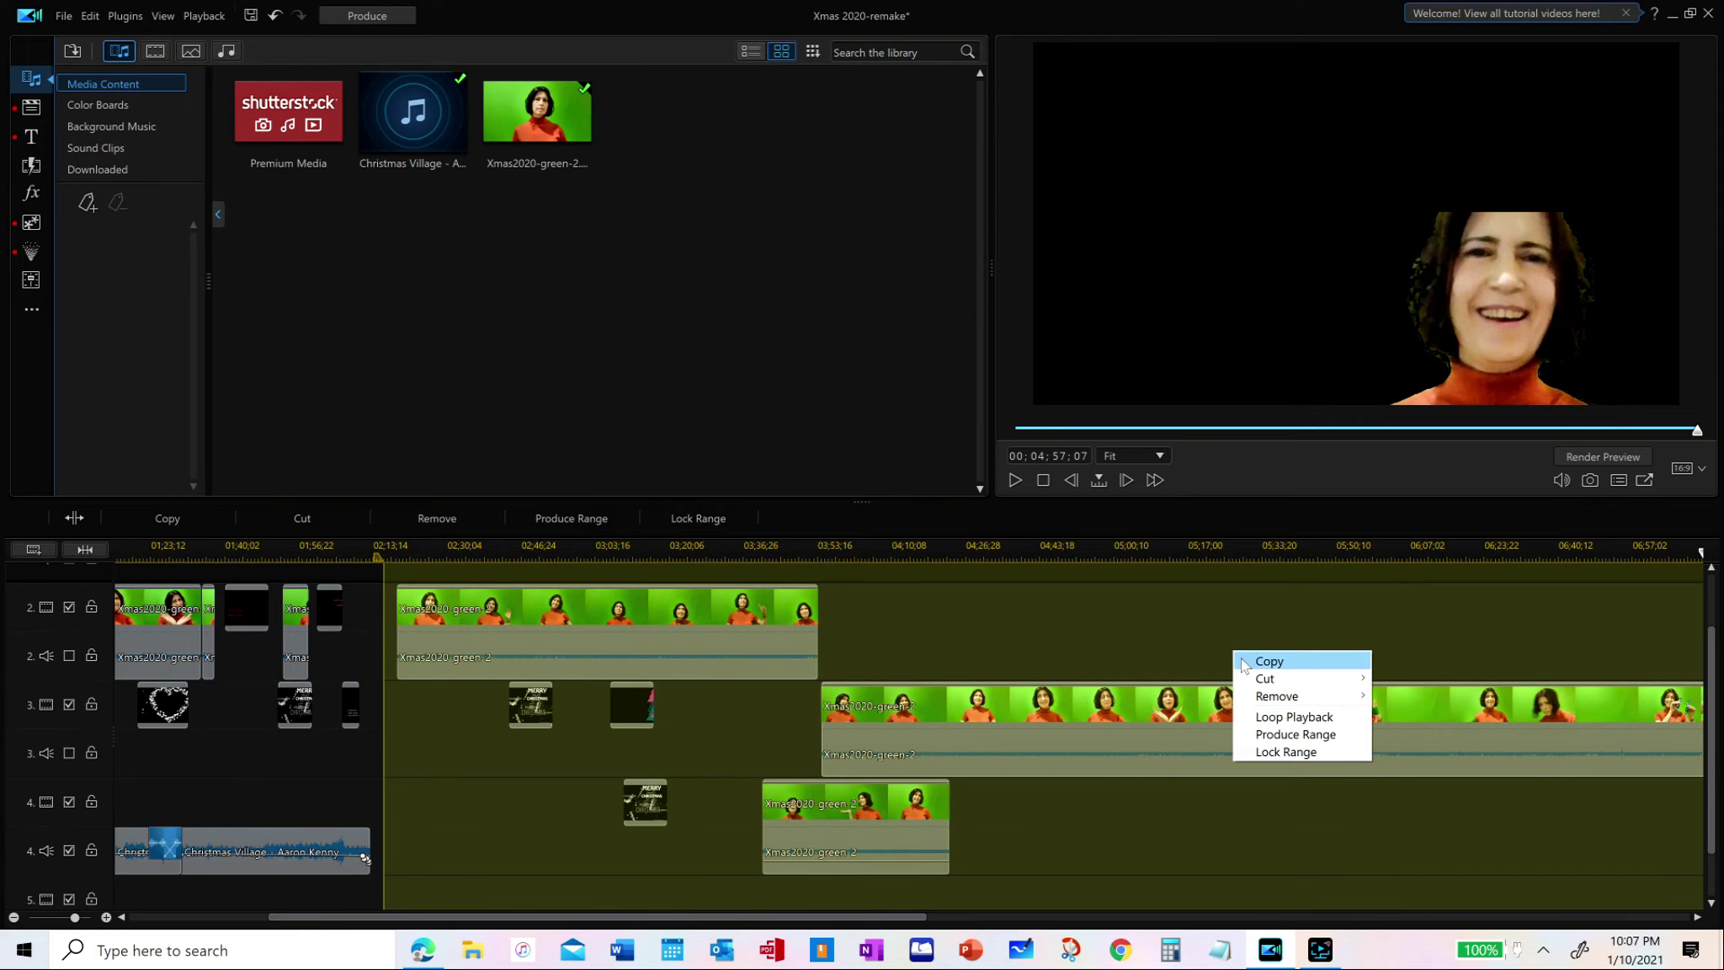
{"action": "mouse_move", "coordinate": [1260, 698]}
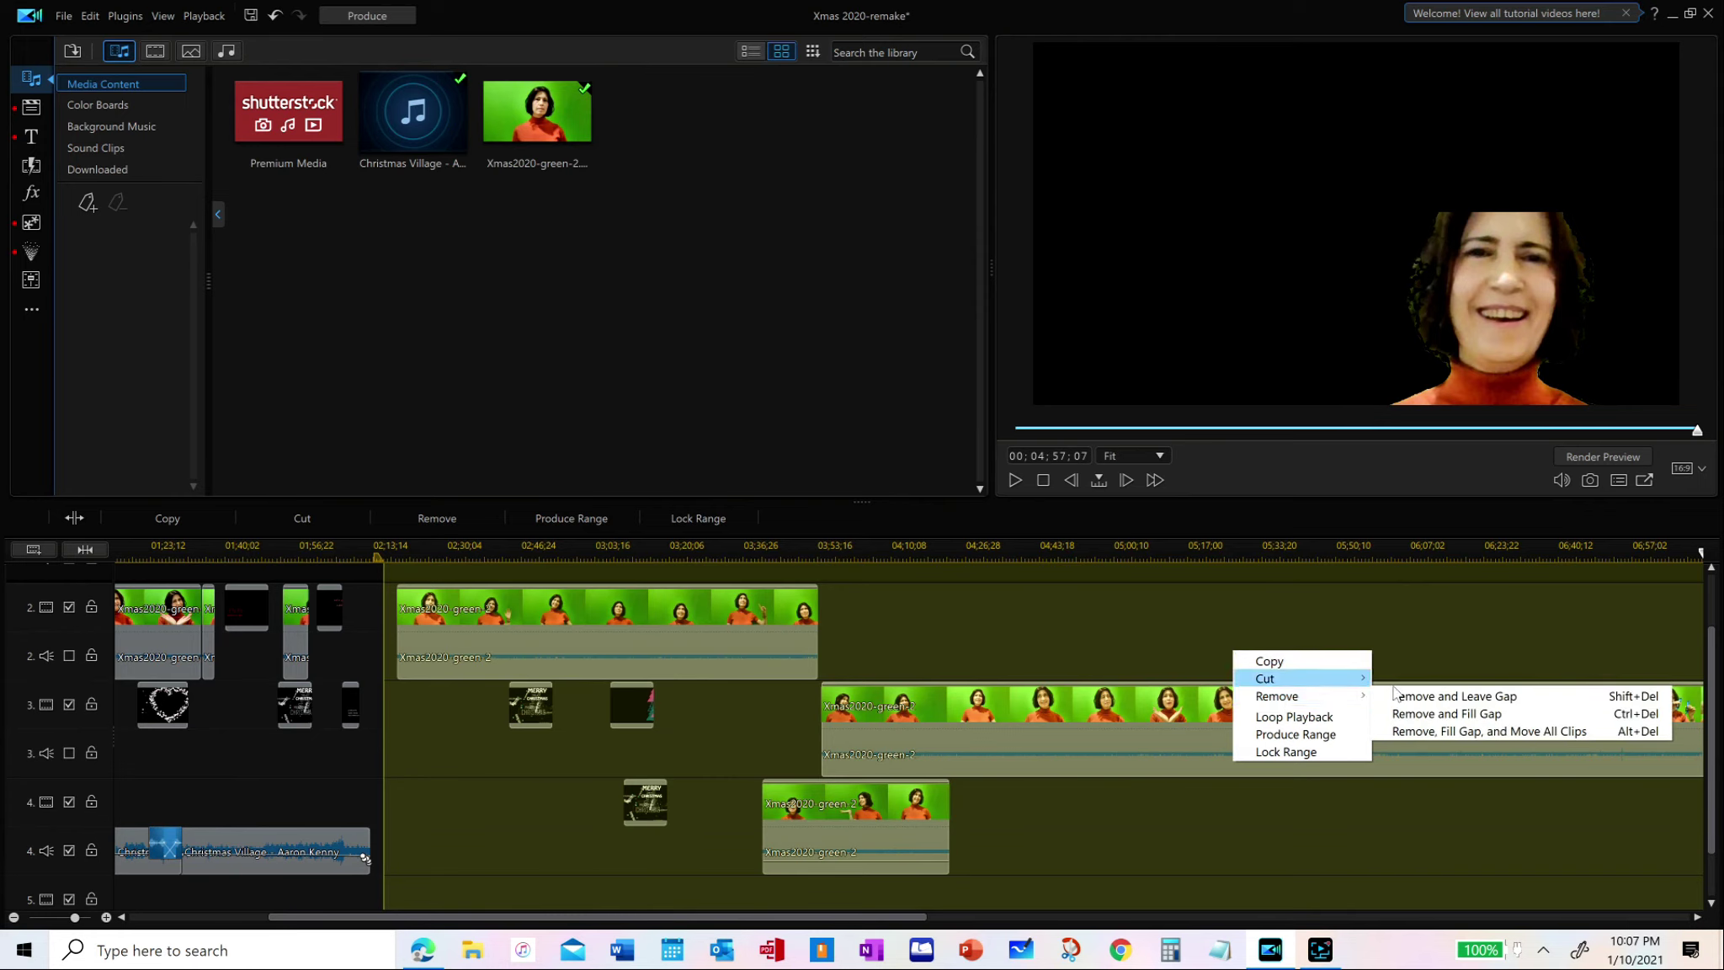
{"action": "left_click", "coordinate": [1397, 731]}
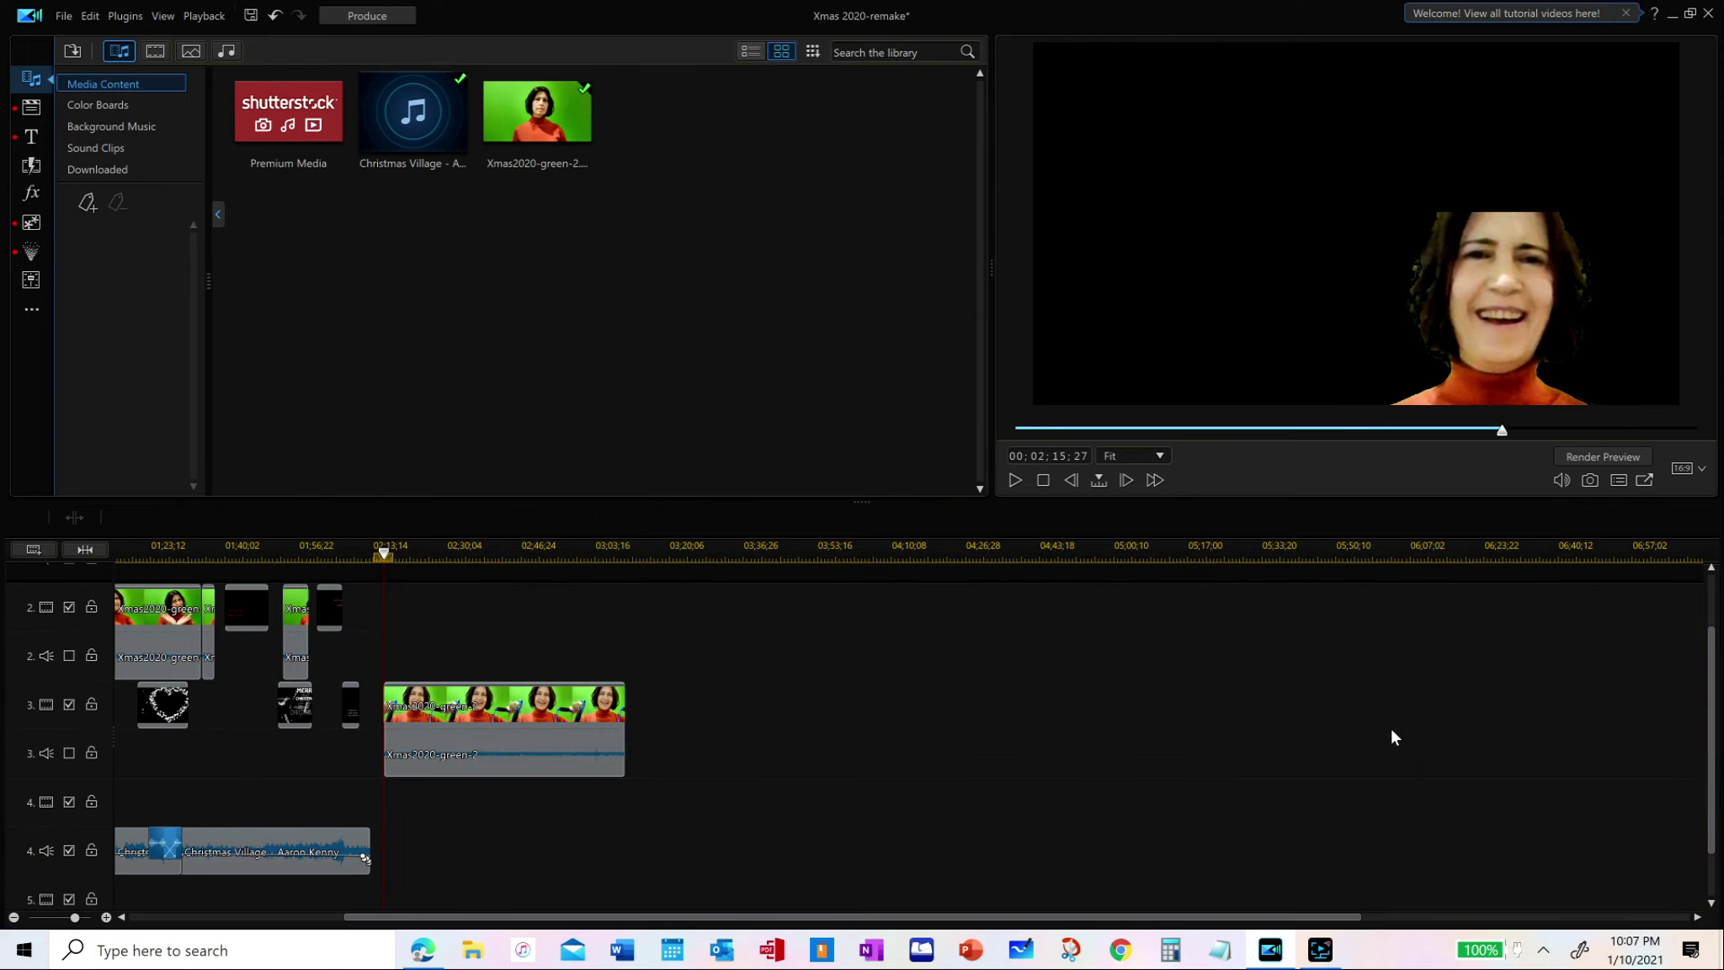
Remove the leftover clip of the woman on track 3 after the end of the music
{"action": "left_click", "coordinate": [517, 730]}
{"action": "right_click", "coordinate": [517, 730]}
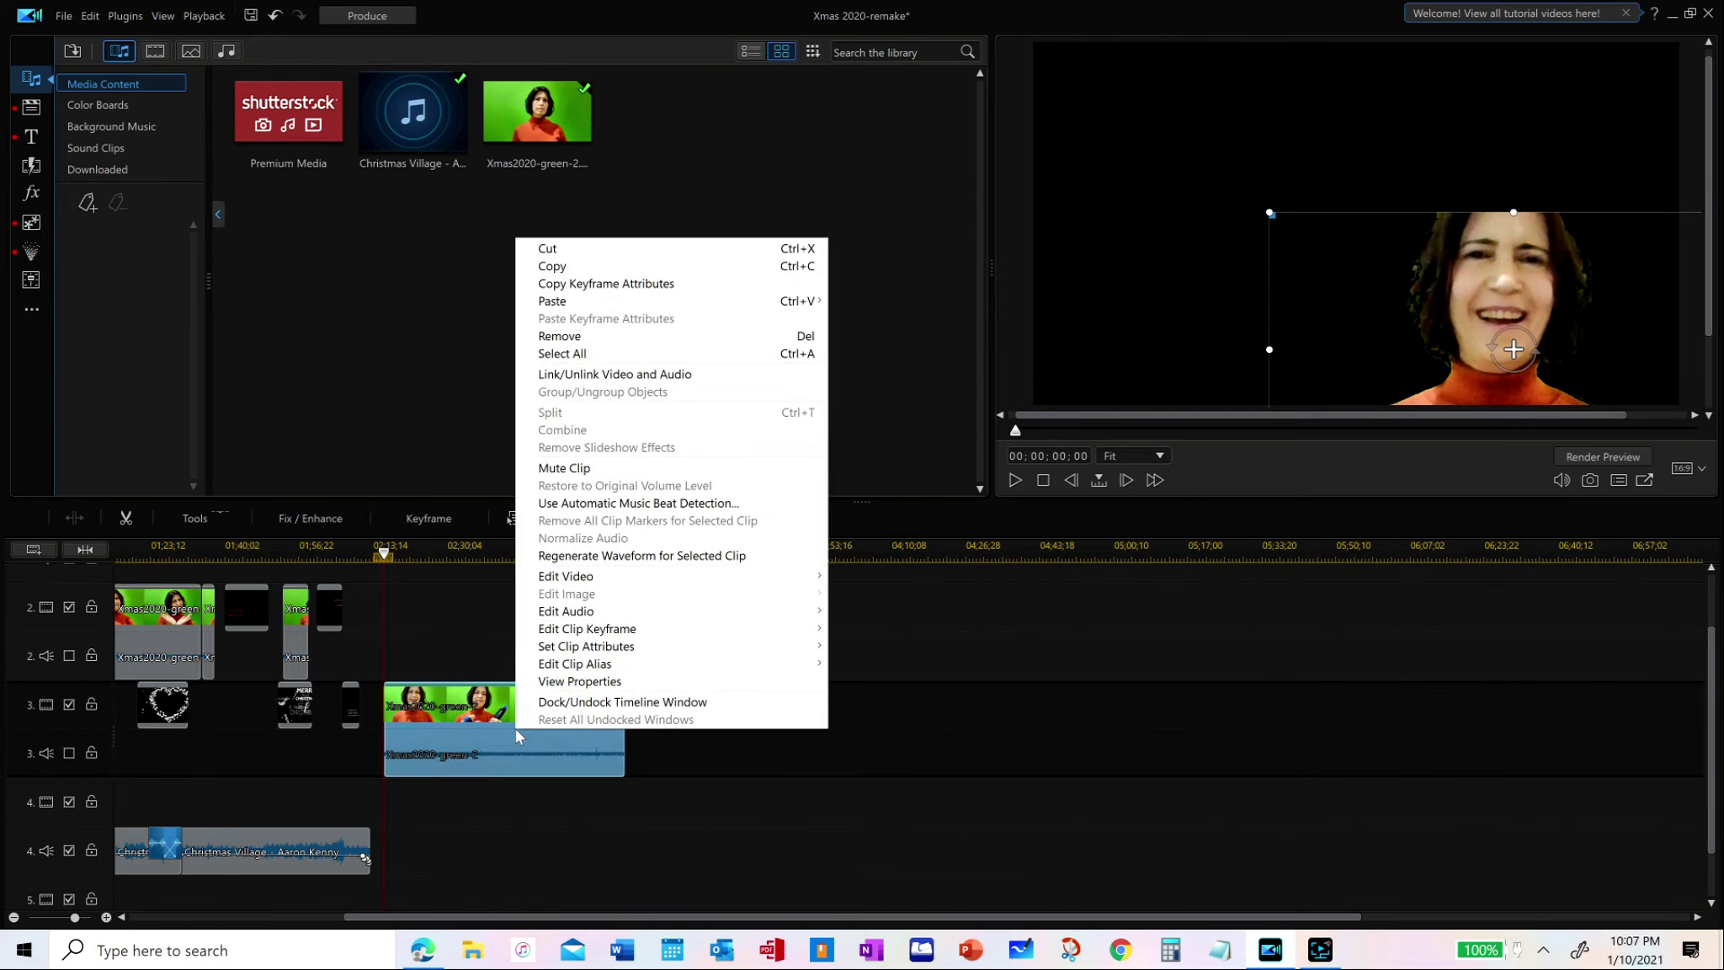
{"action": "left_click", "coordinate": [584, 333]}
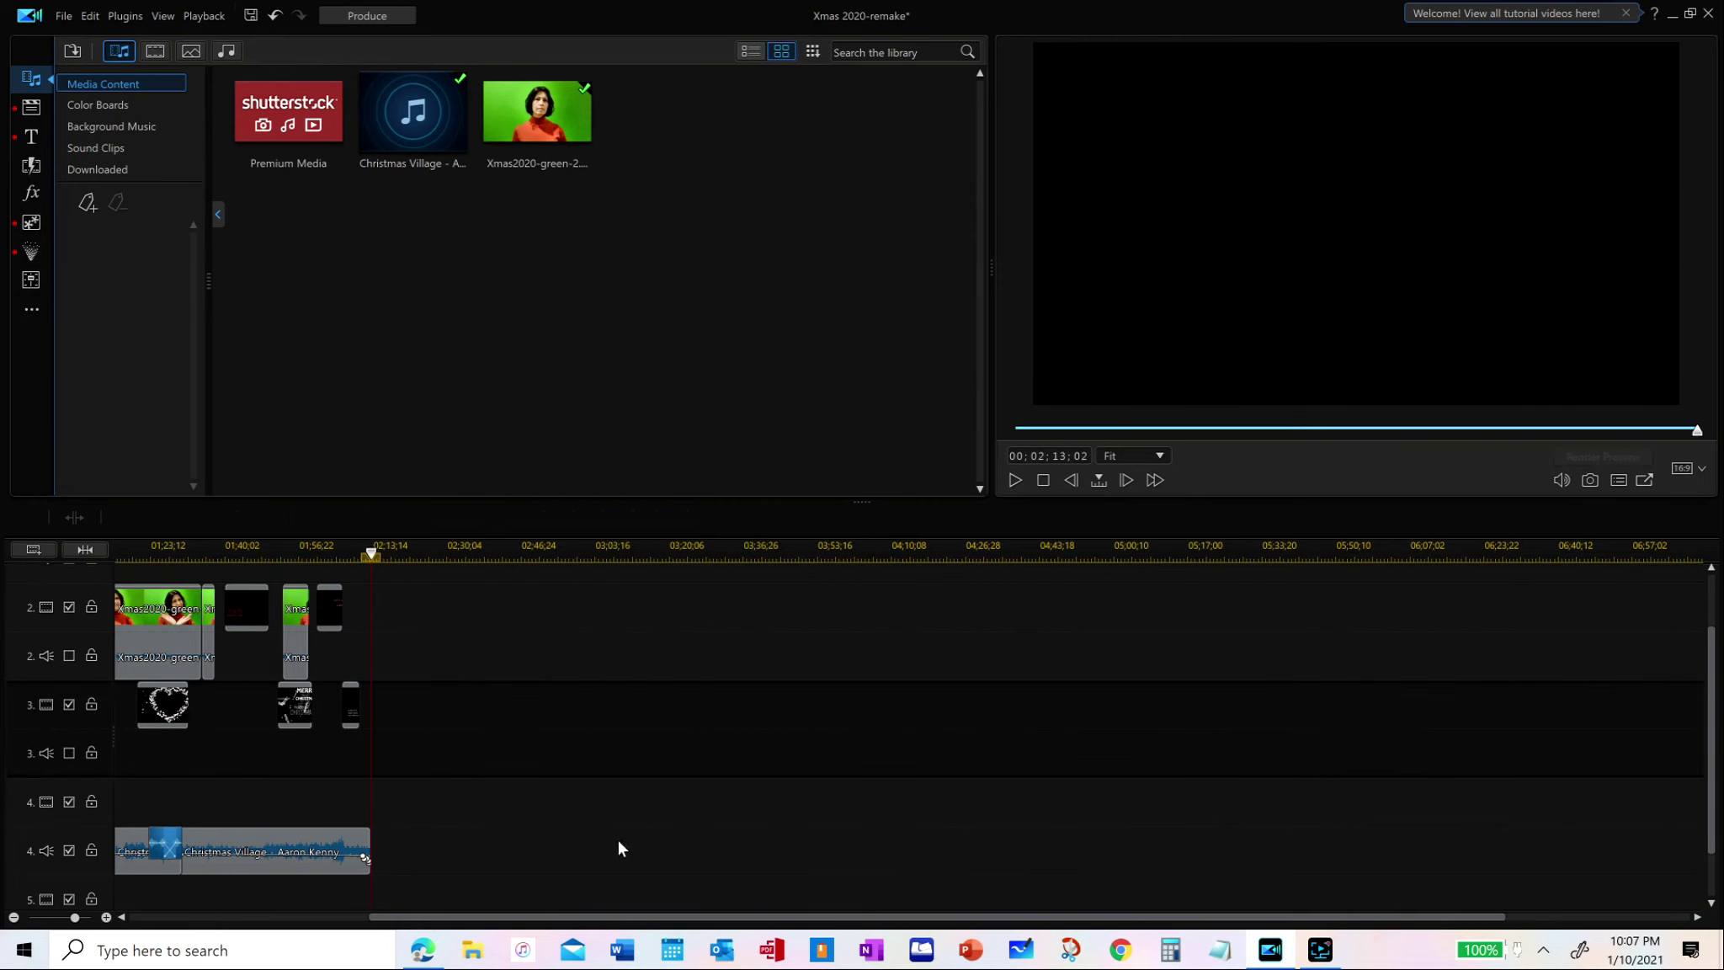
{"action": "left_click_drag", "start_coordinate": [509, 916], "coordinate": [242, 900]}
{"action": "left_click_drag", "start_coordinate": [605, 556], "coordinate": [1169, 553]}
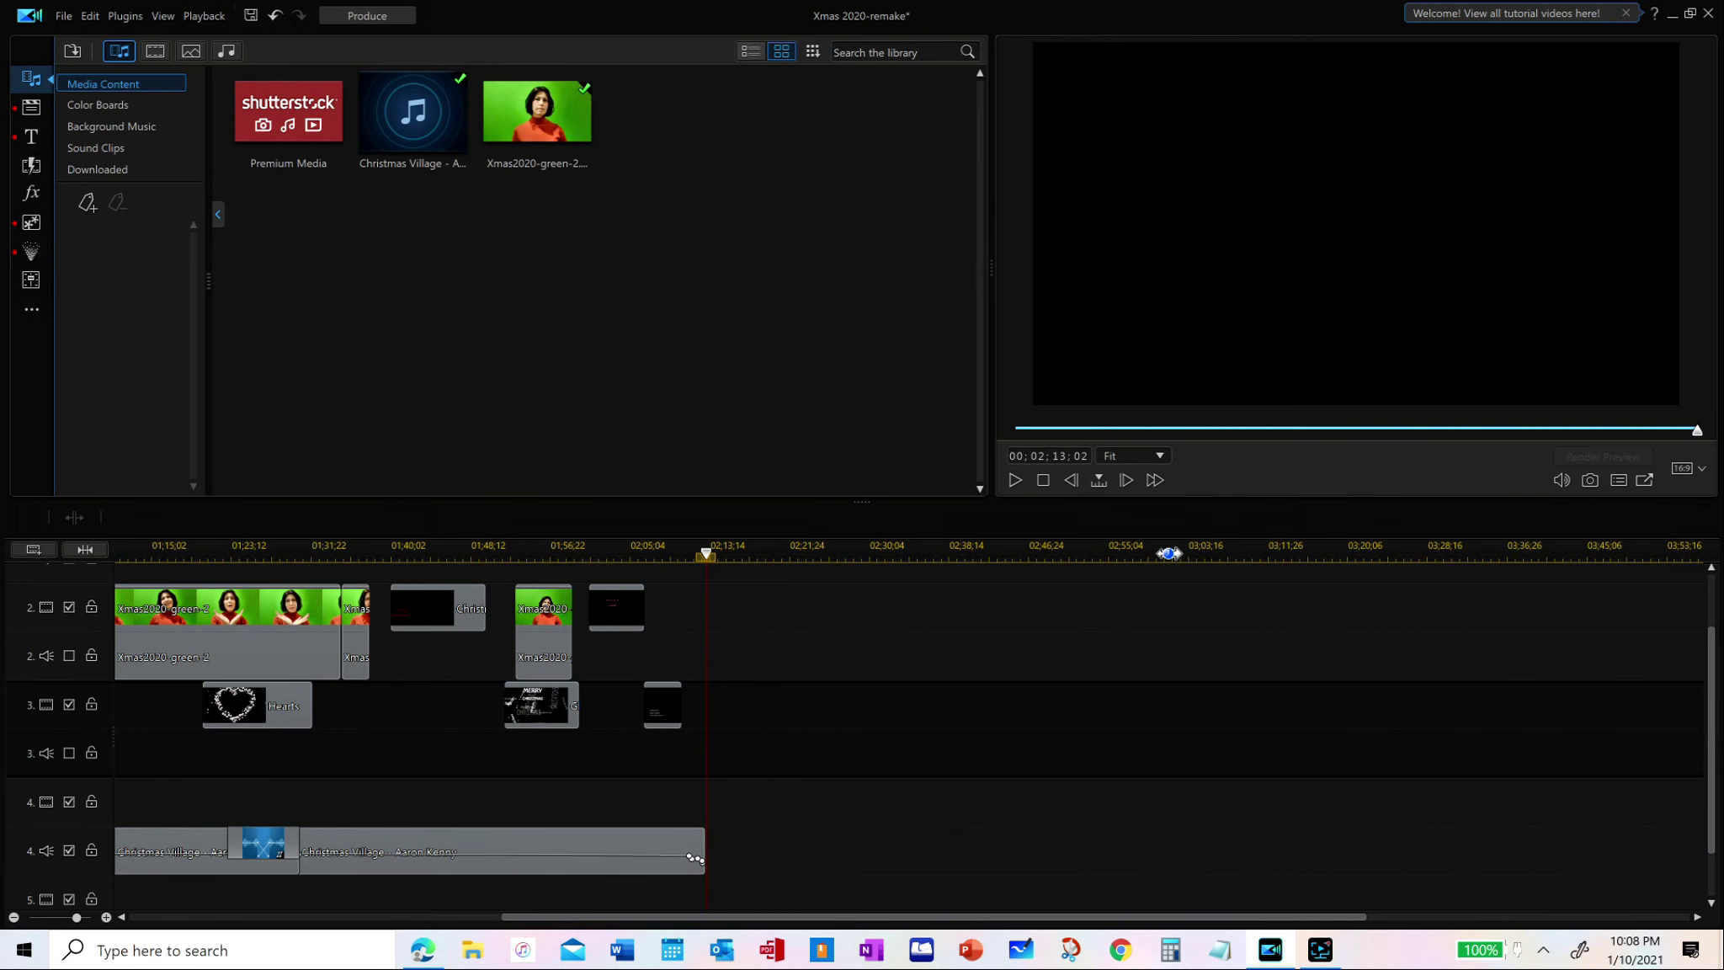
Return the playhead to the start of the timeline and play back the finished Christmas video
{"action": "left_click_drag", "start_coordinate": [665, 917], "coordinate": [257, 937]}
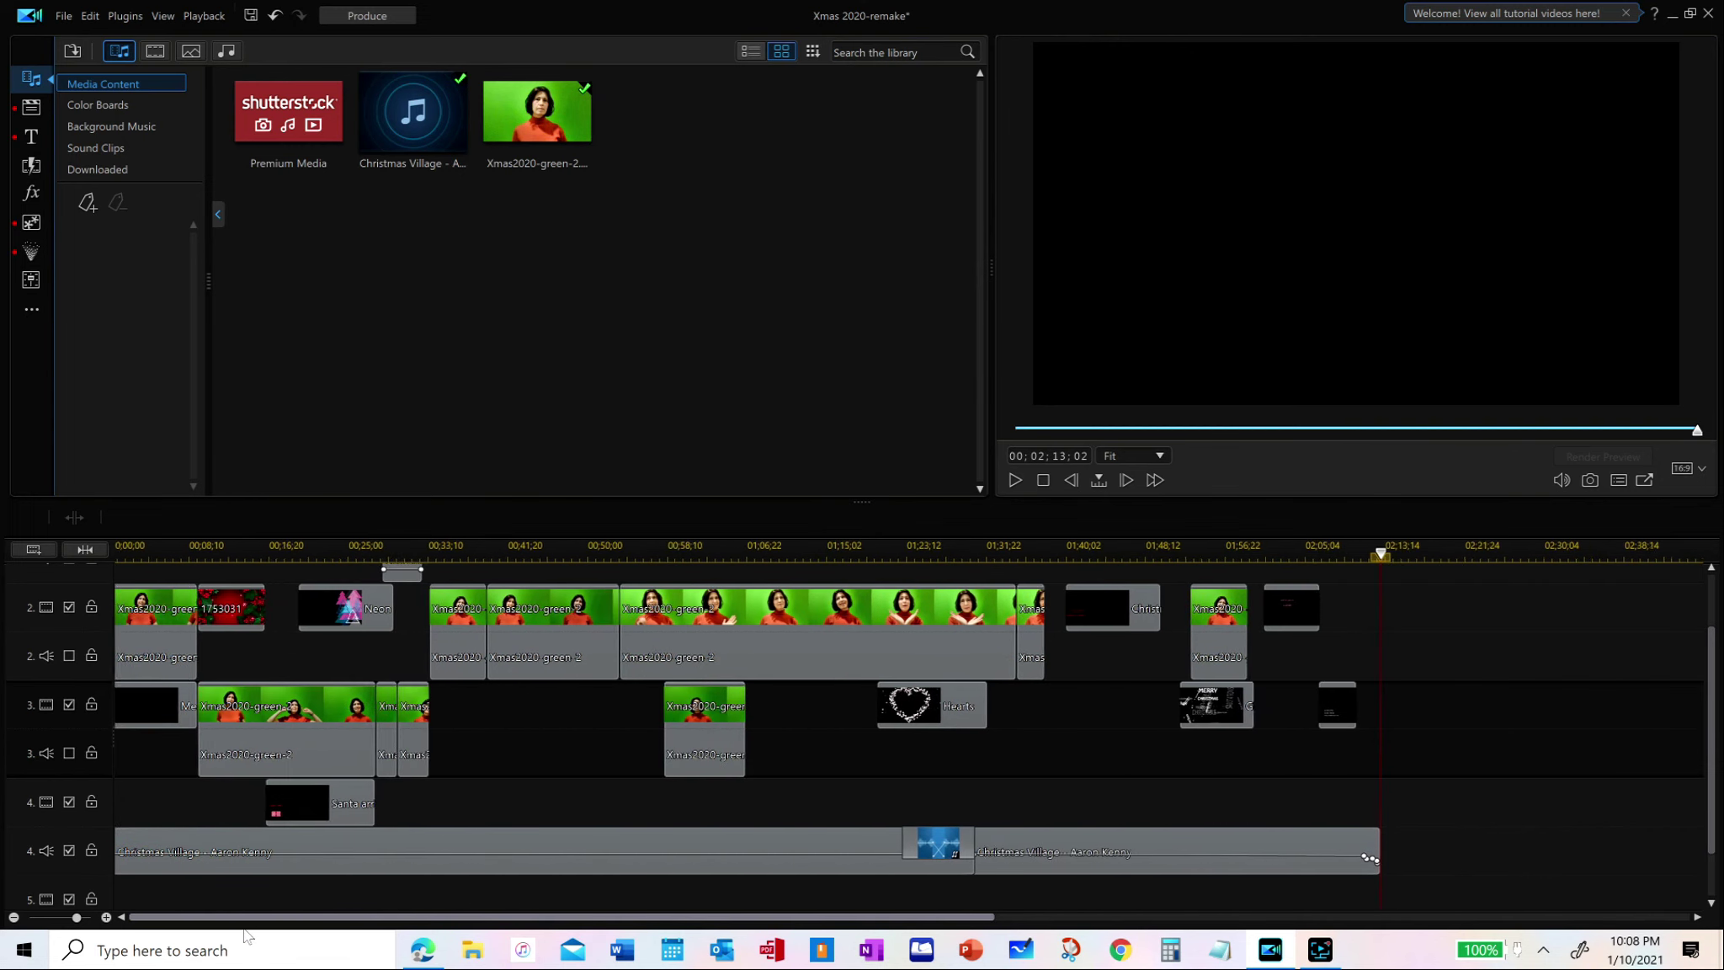
{"action": "left_click", "coordinate": [158, 556]}
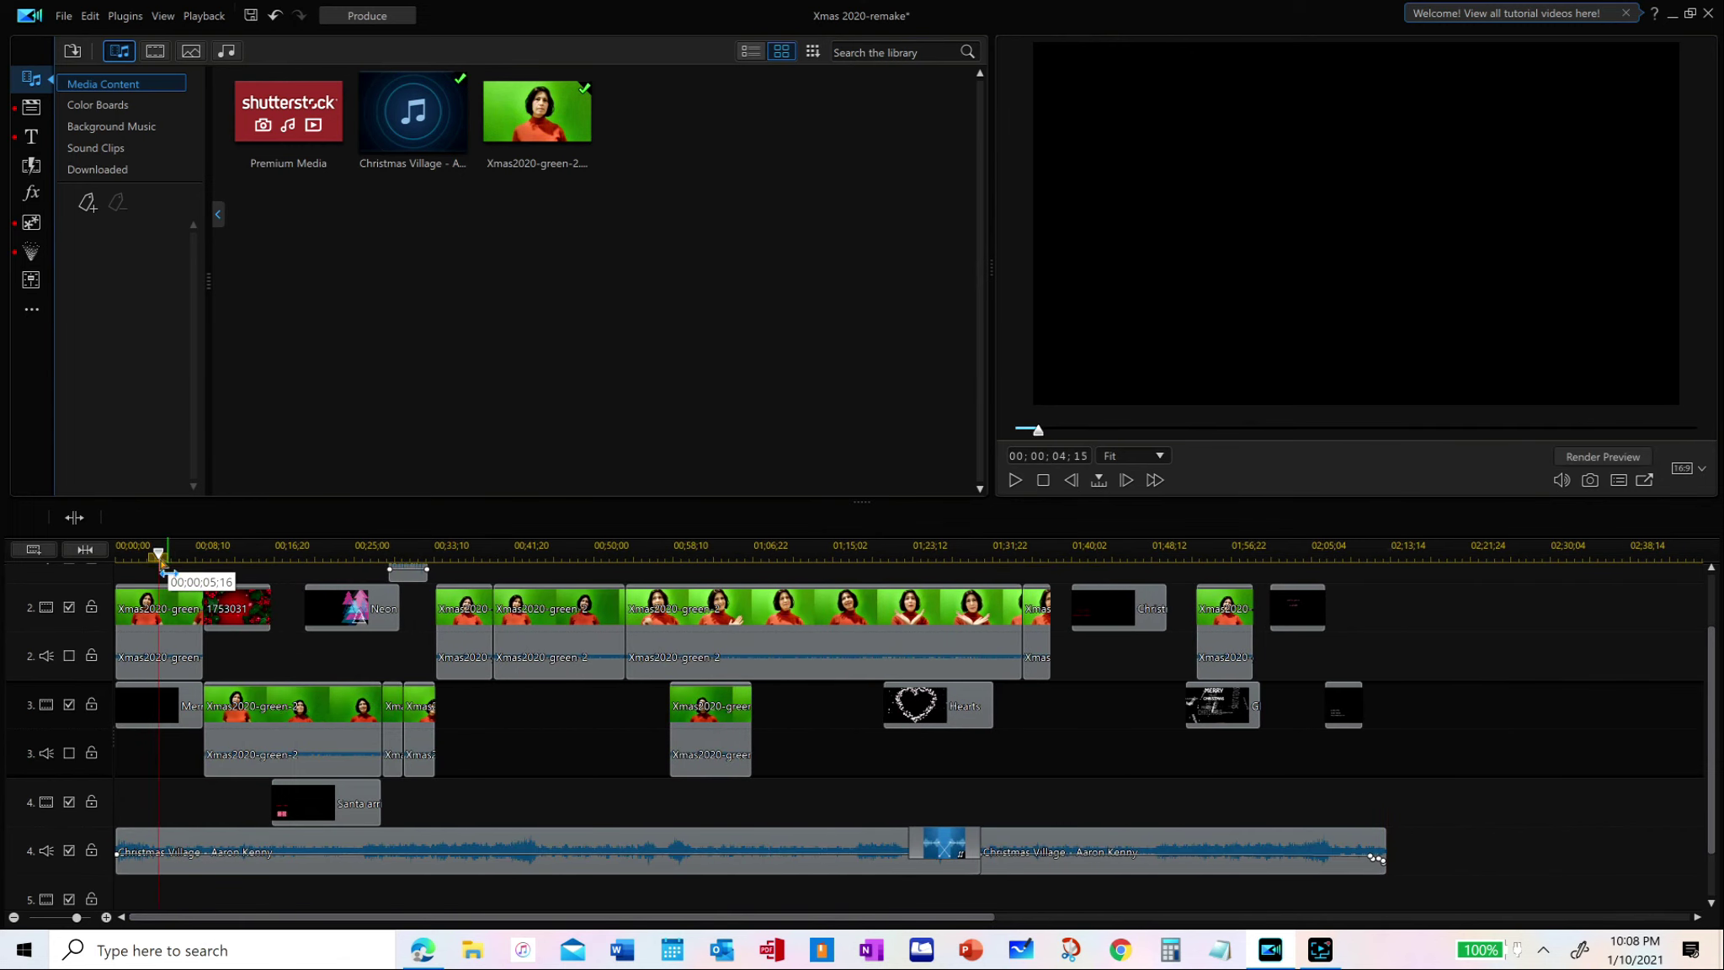
{"action": "key", "text": "Home"}
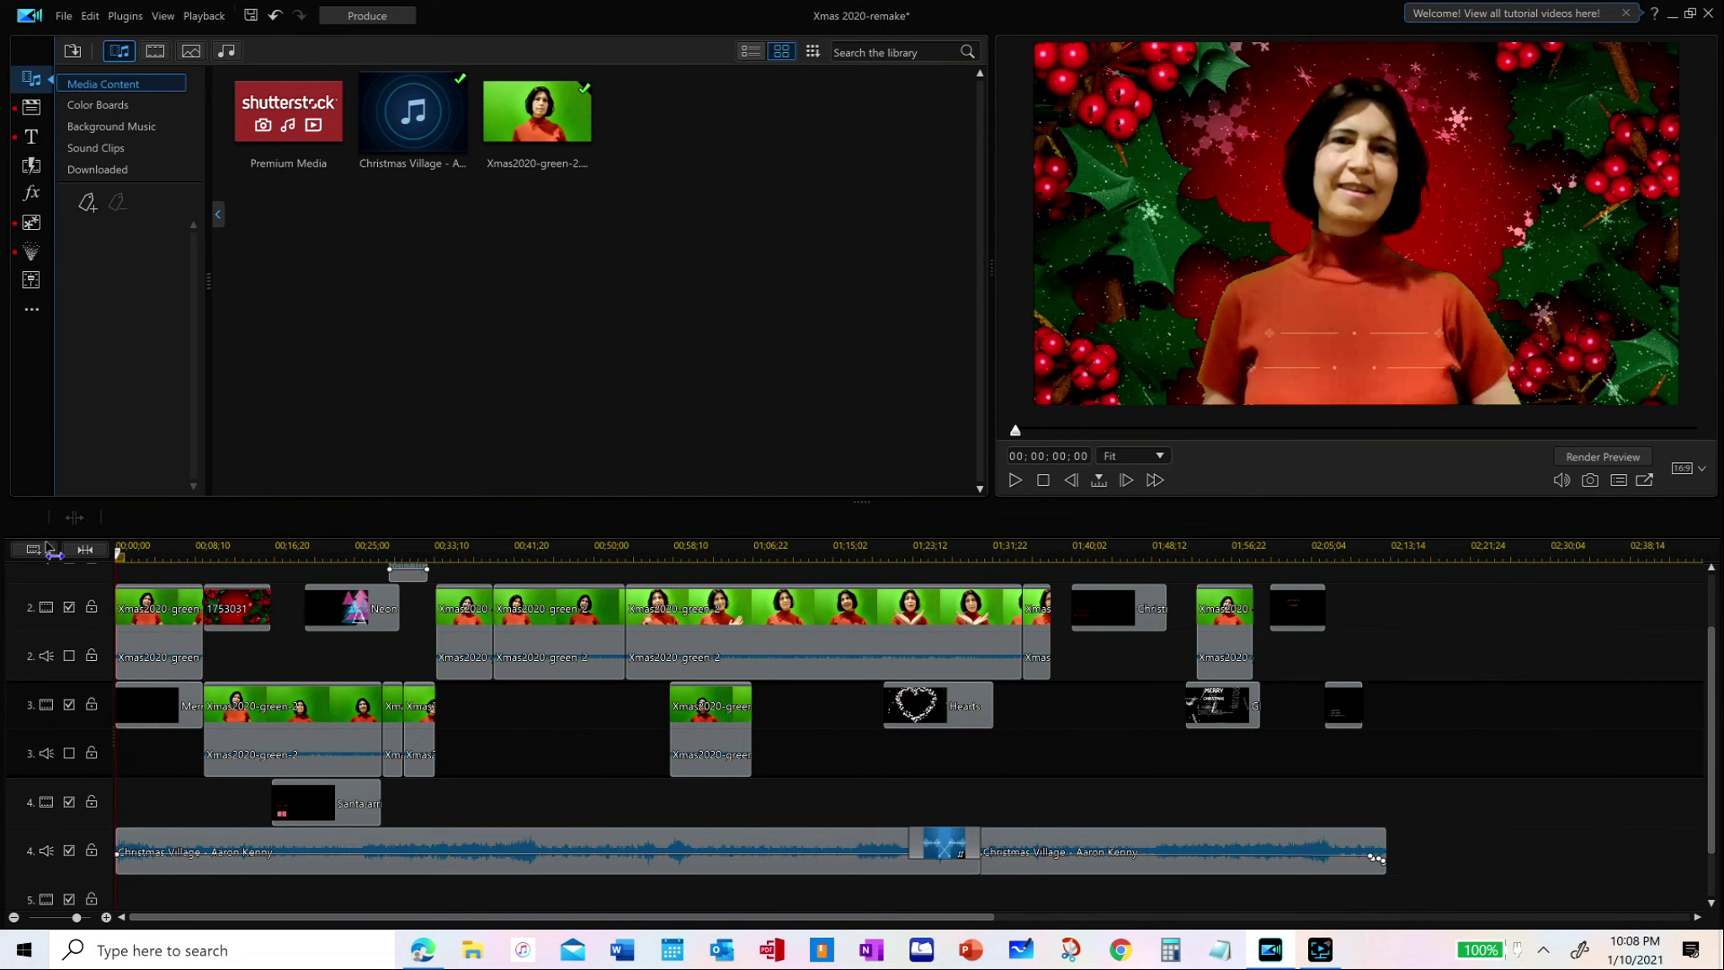
{"action": "left_click", "coordinate": [1015, 479]}
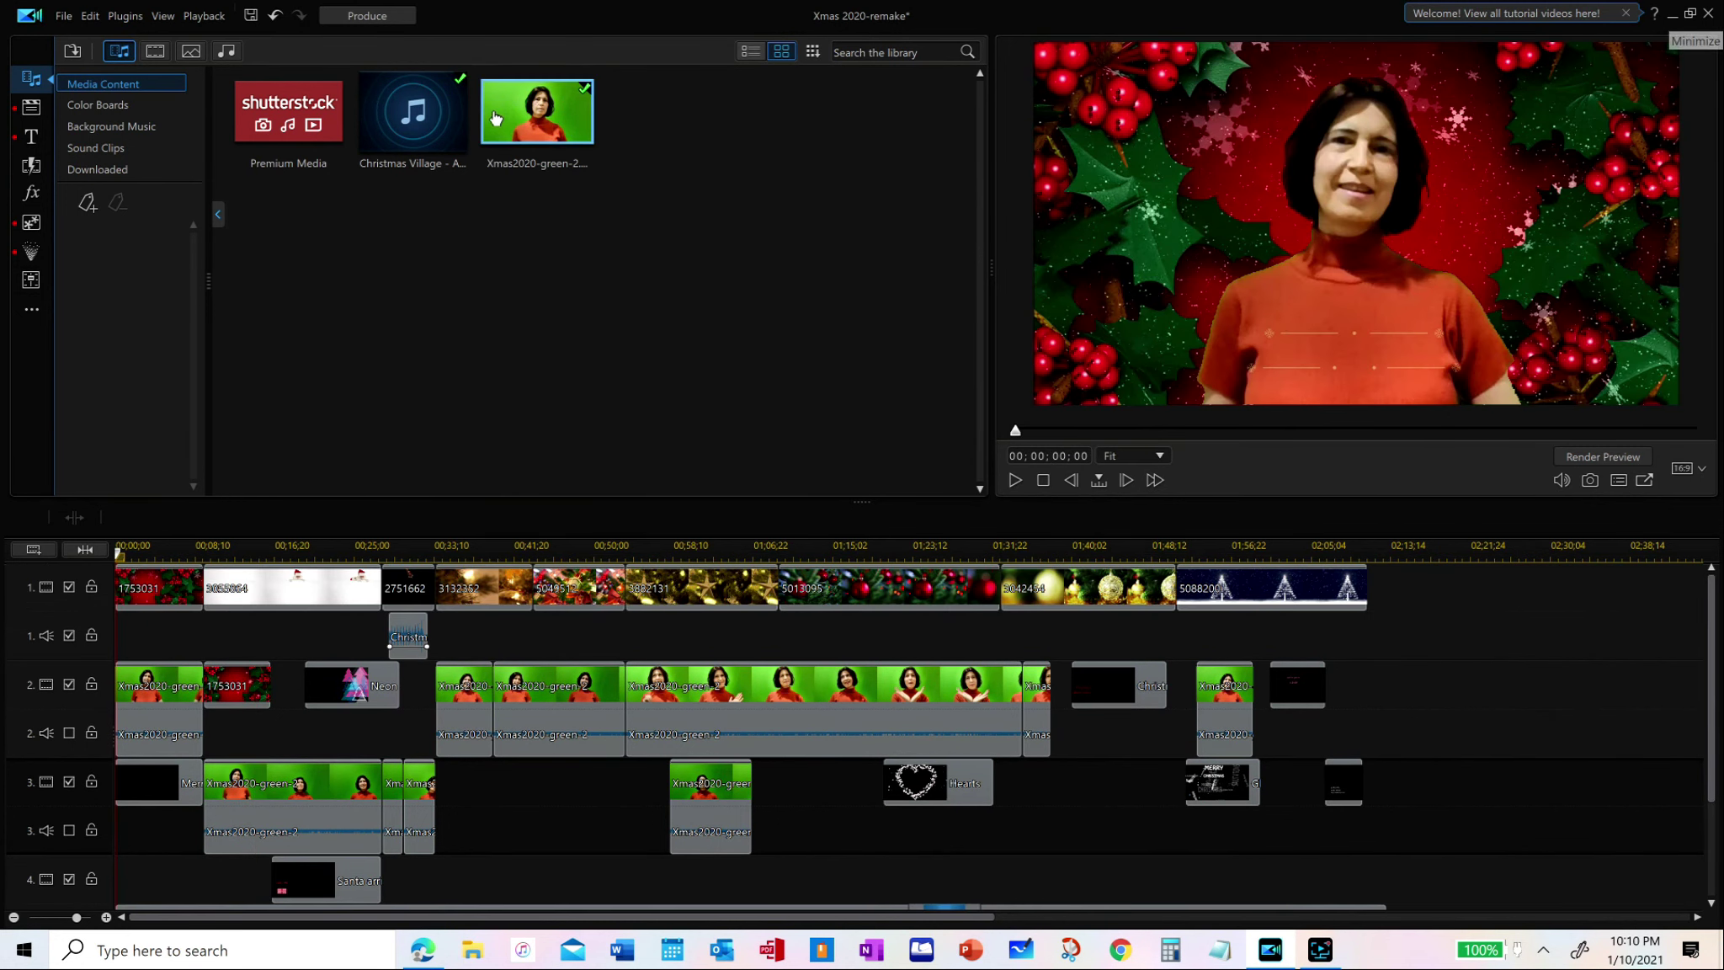
Look through the media library's Background Music, Sound Clips and Downloaded collections, and return to Media Content
{"action": "left_click", "coordinate": [124, 102]}
{"action": "left_click", "coordinate": [116, 130]}
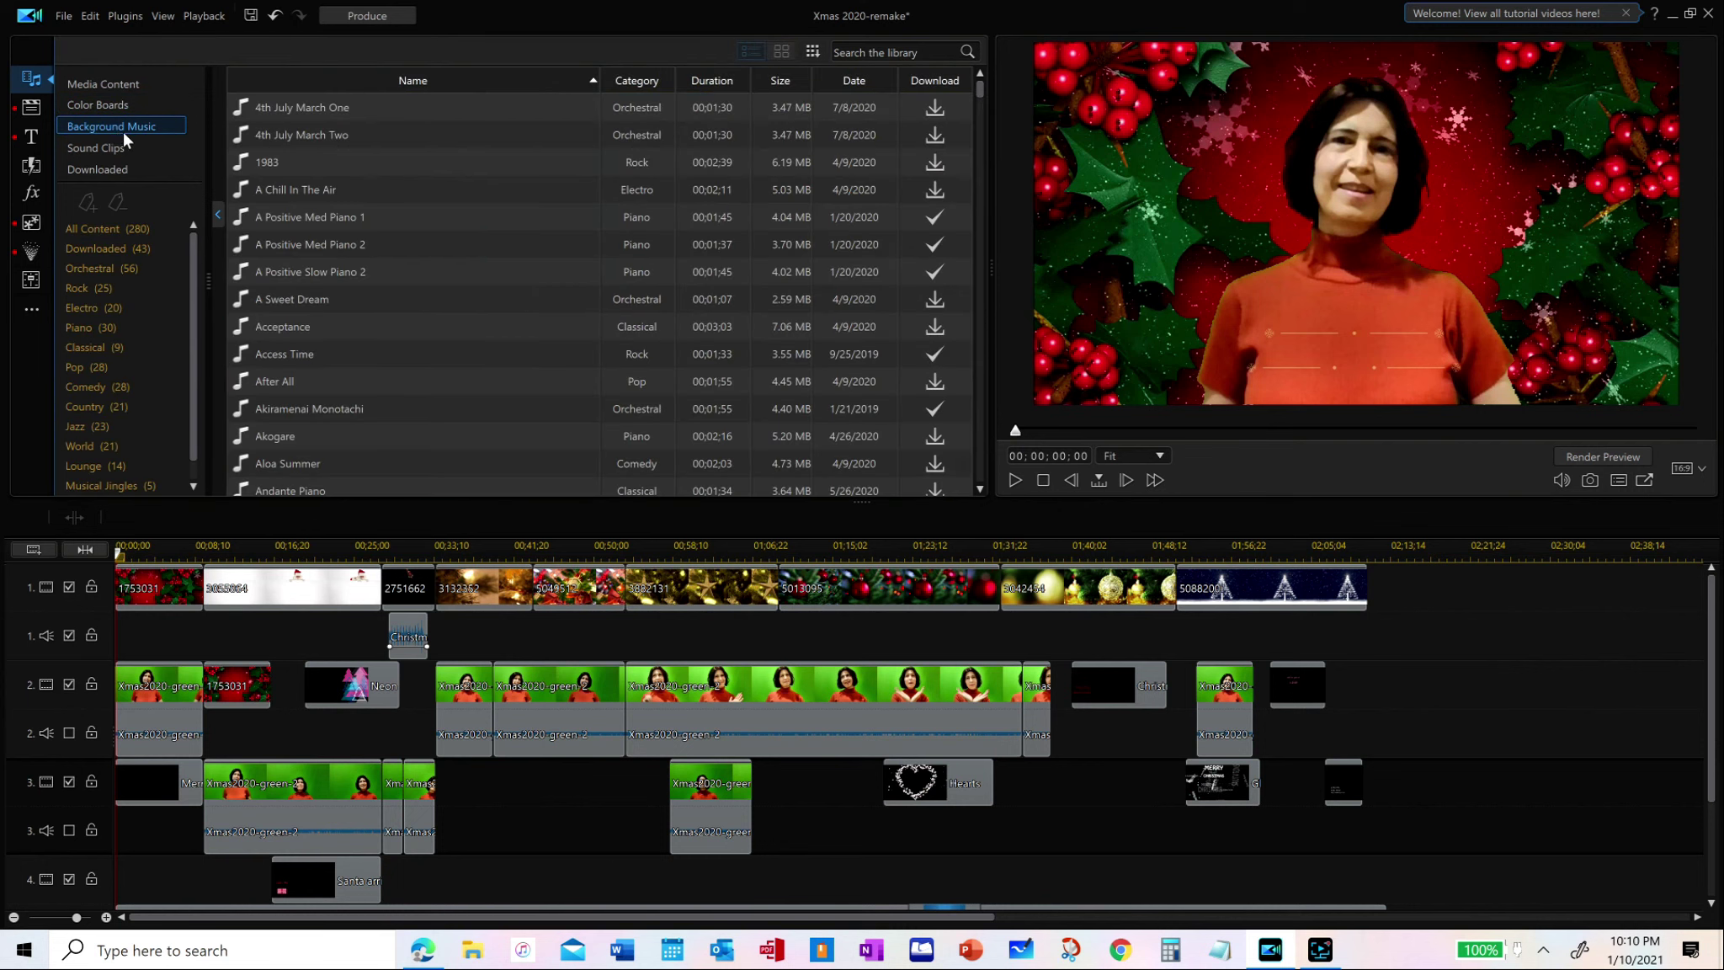
{"action": "left_click", "coordinate": [880, 52]}
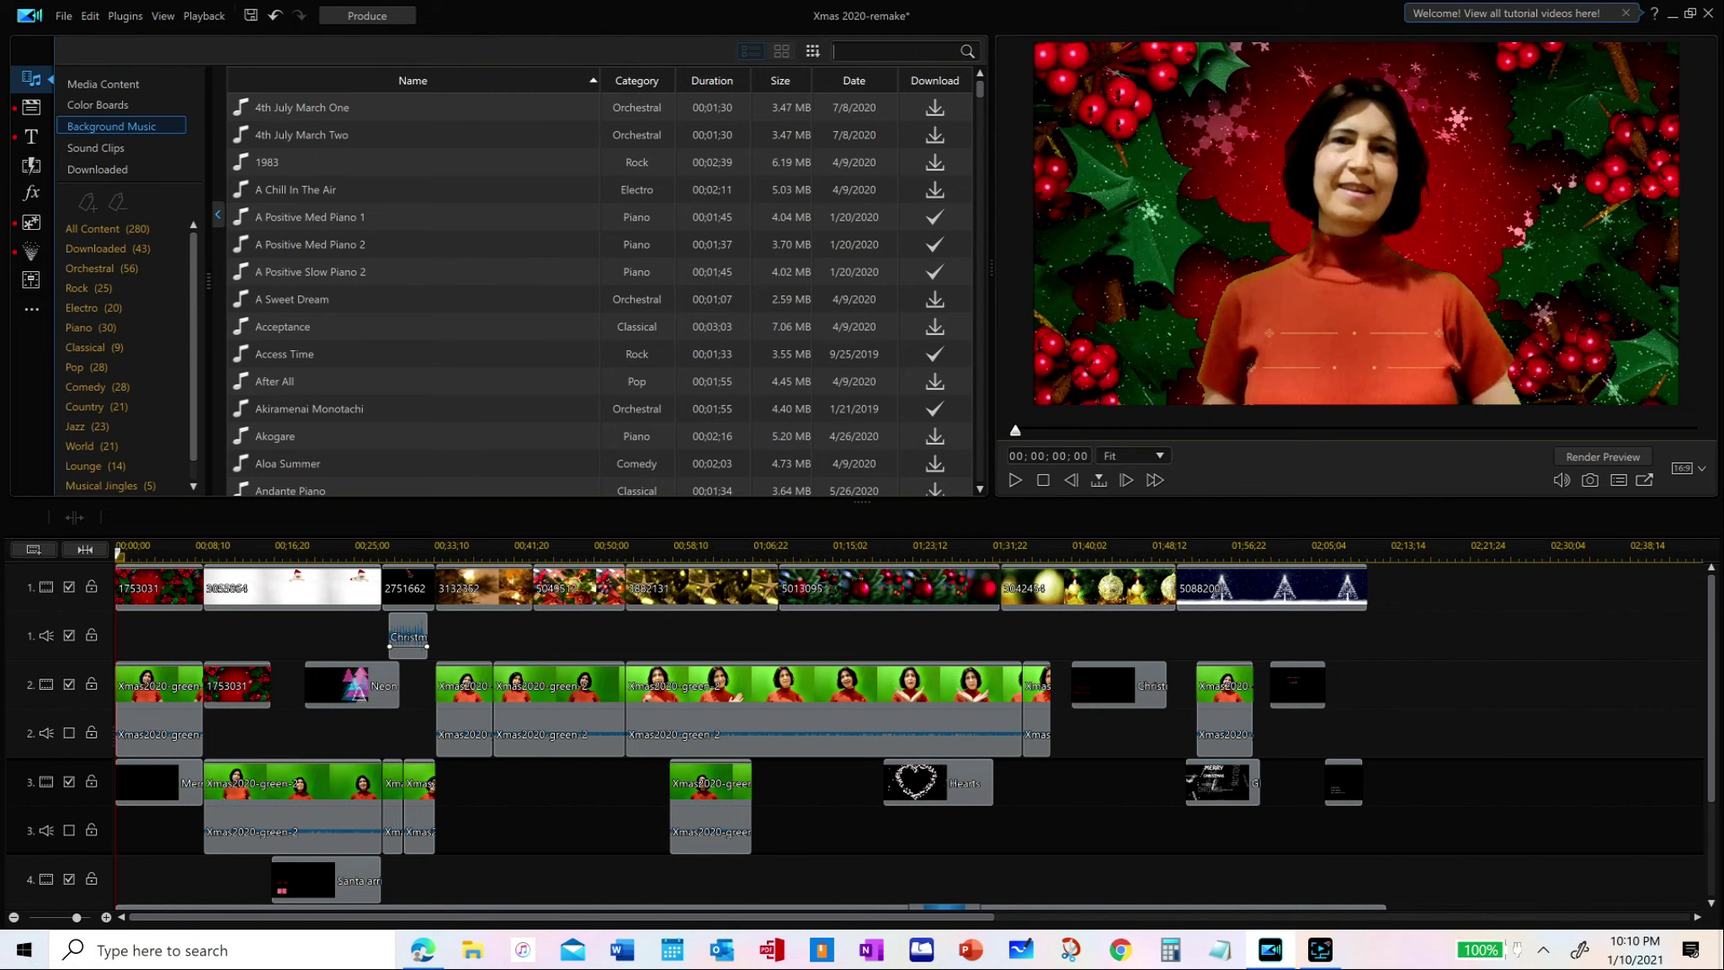
{"action": "left_click", "coordinate": [129, 144]}
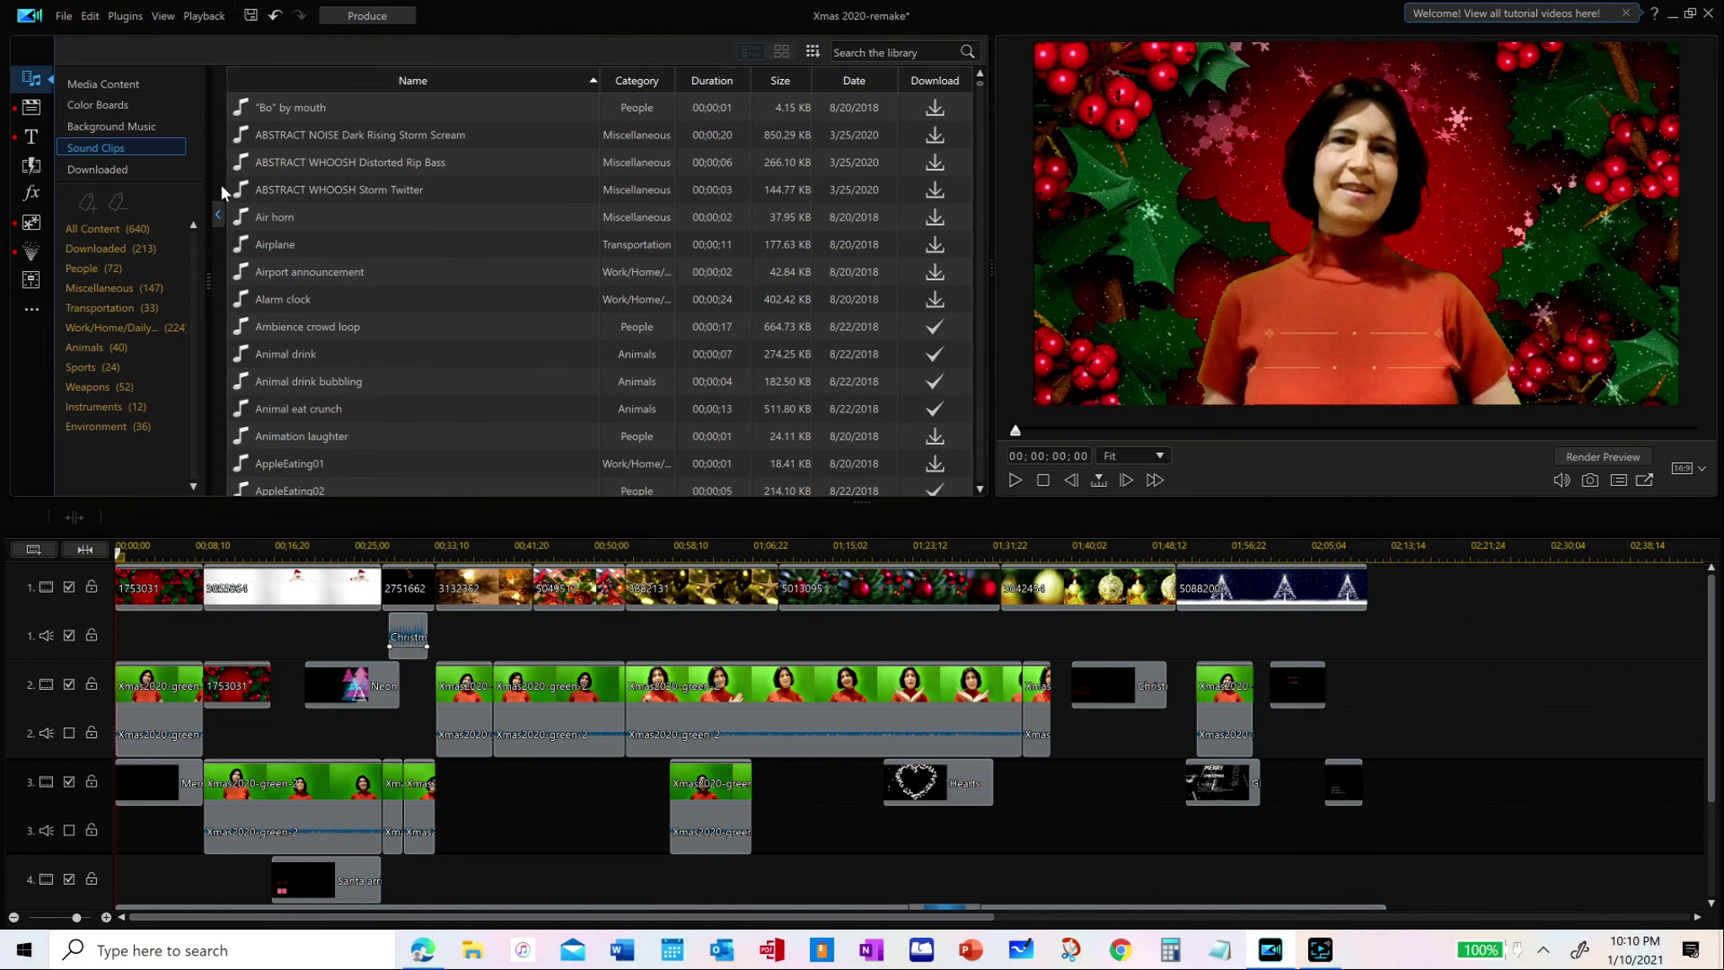
{"action": "left_click", "coordinate": [106, 167]}
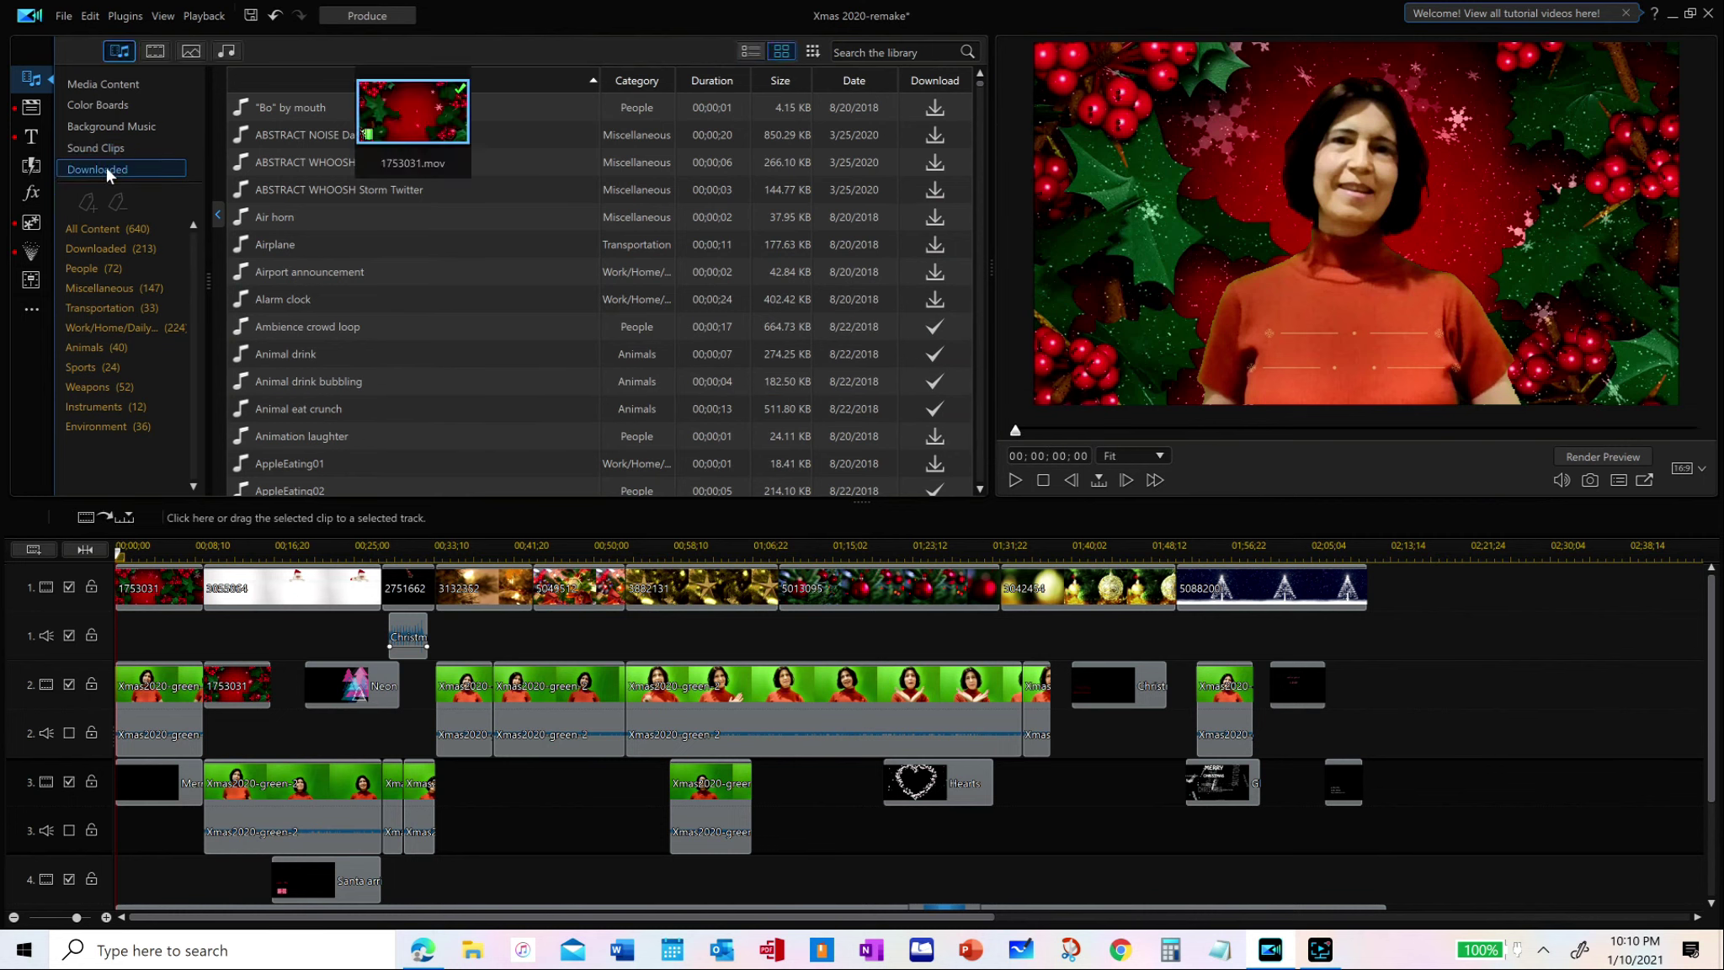
{"action": "left_click", "coordinate": [140, 82]}
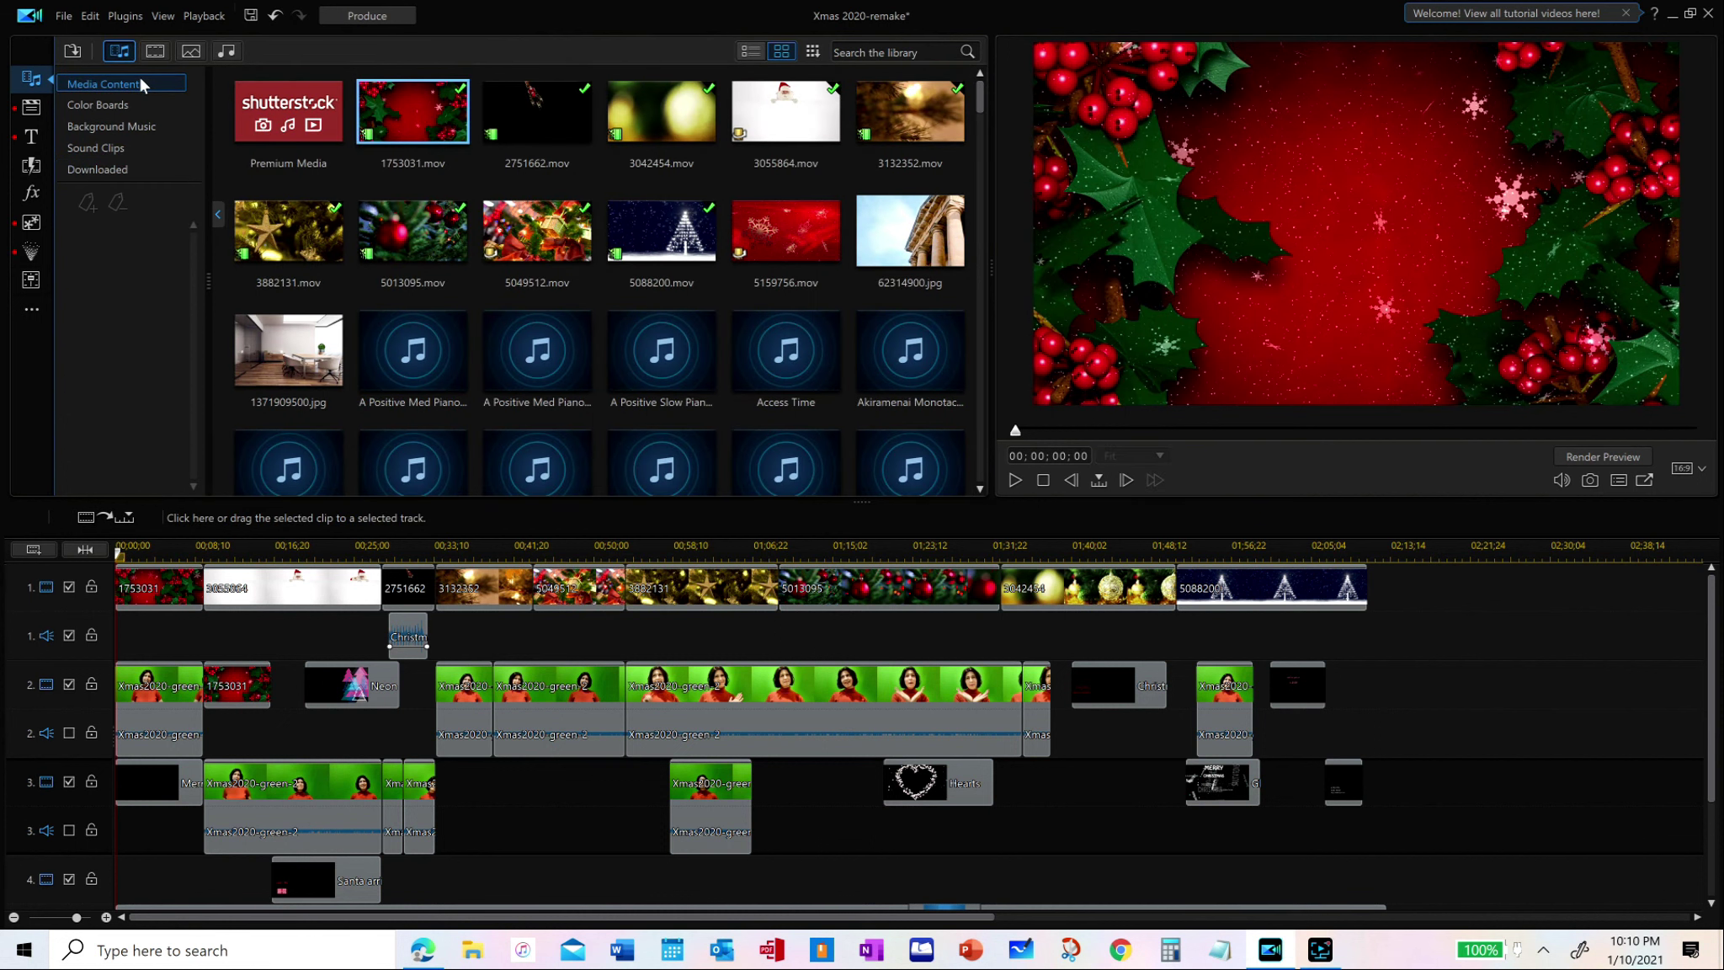